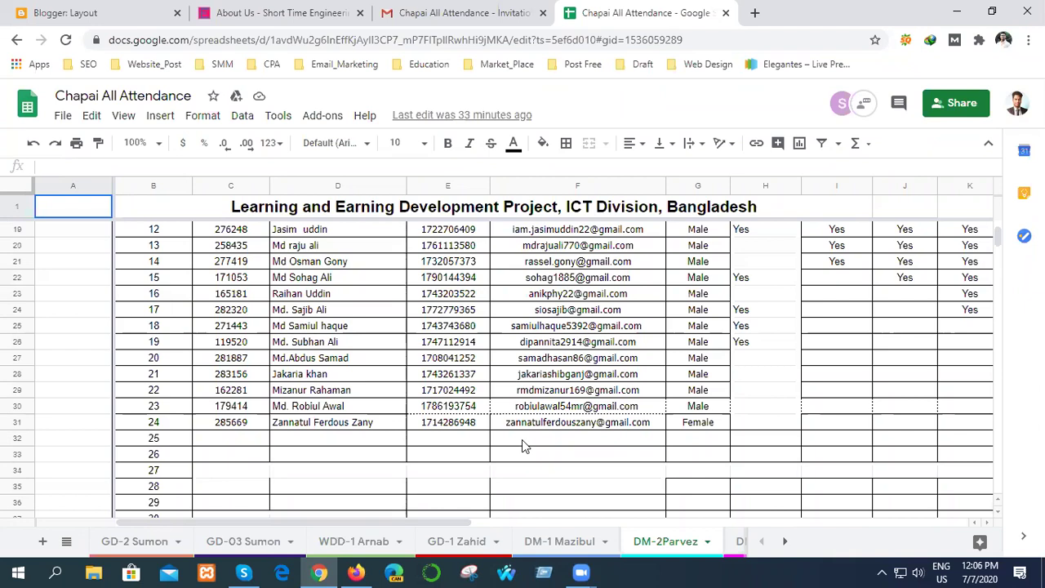
Enter Yes in cell H29 to mark the student with serial number 22 as present
left_click(750, 362)
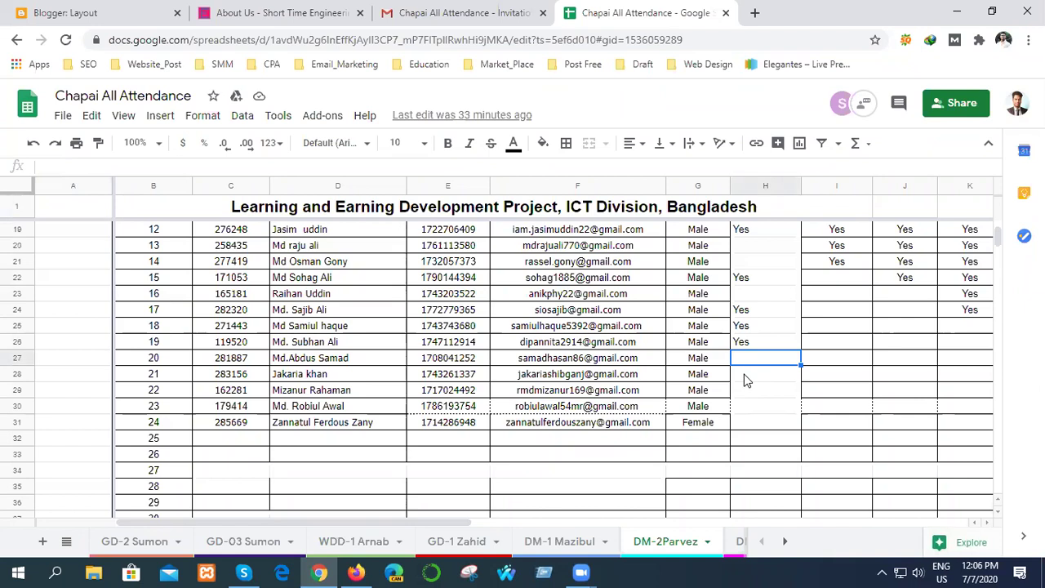
left_click(745, 380)
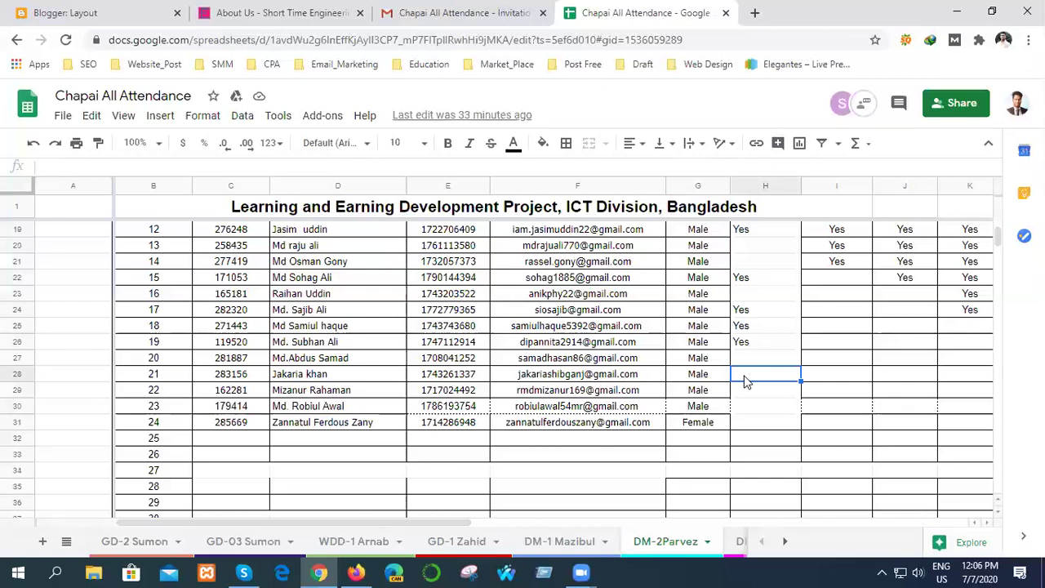
left_click(746, 394)
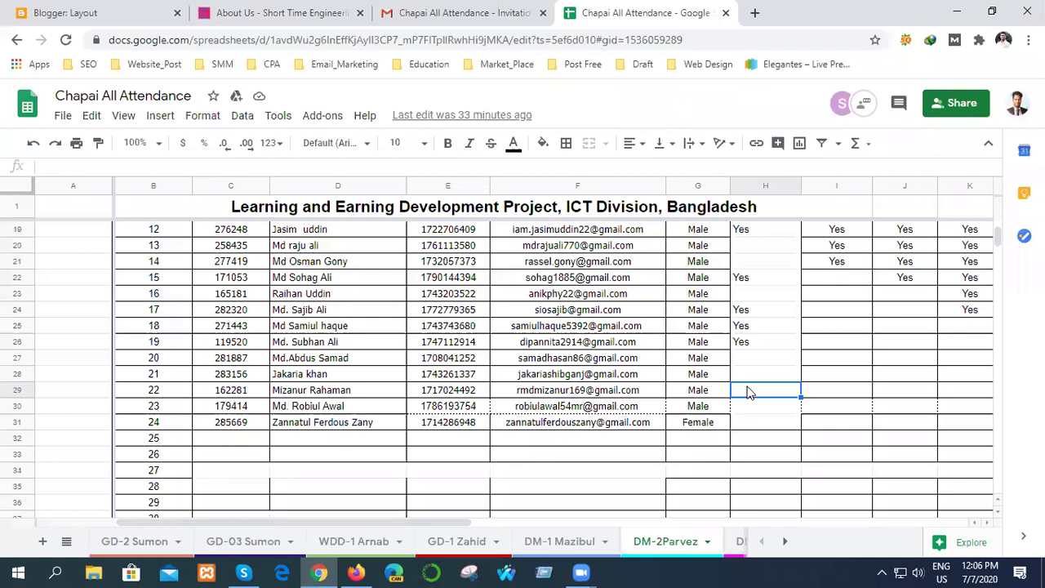
double_click(746, 389)
type("Yes")
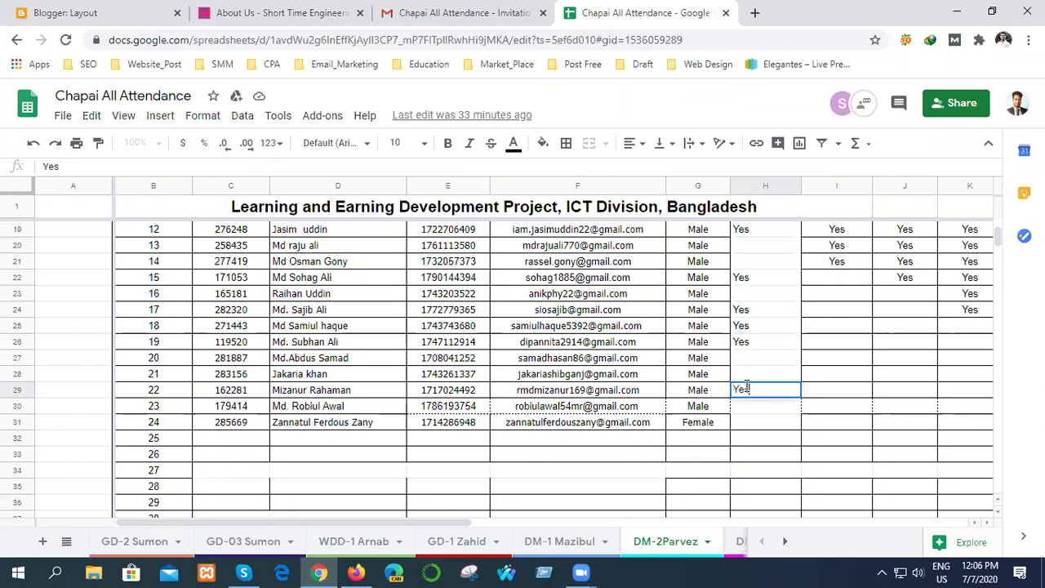
left_click(781, 408)
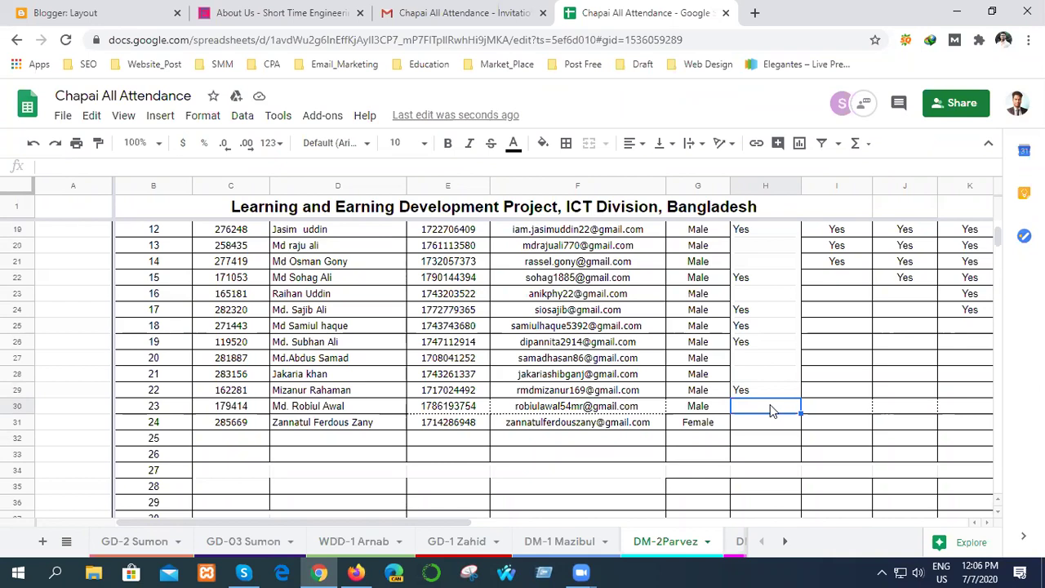
Mark serial numbers 23 and 24 as present by entering Yes in H30 and yes in H31
double_click(756, 404)
type("Ye")
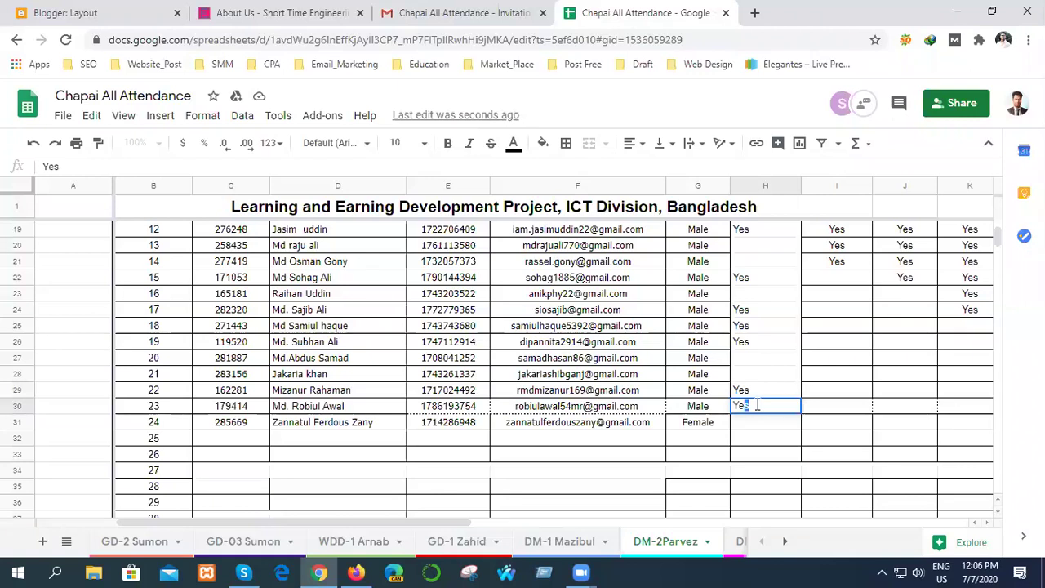
type("s")
double_click(750, 423)
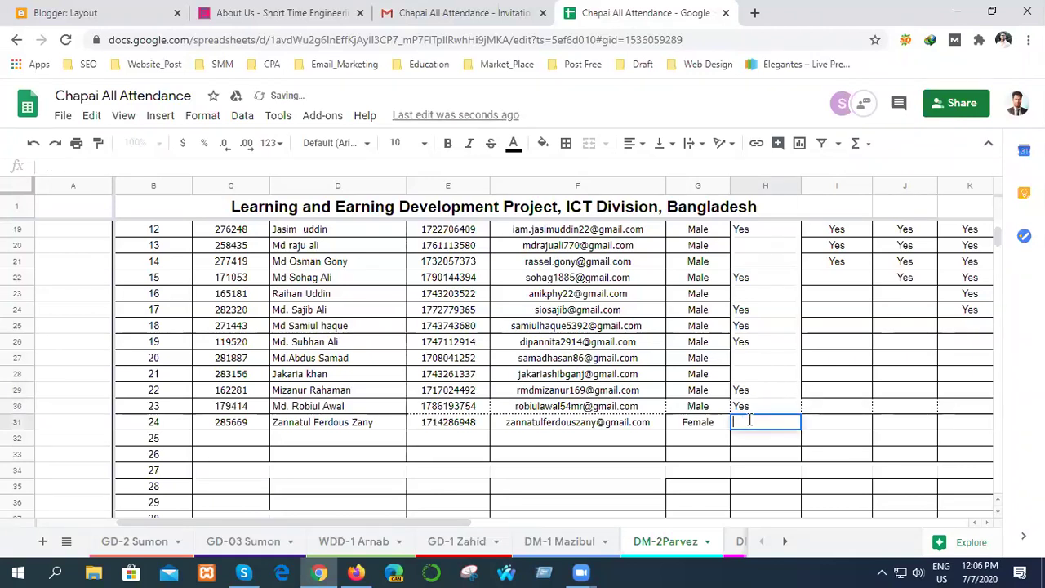
type("yes")
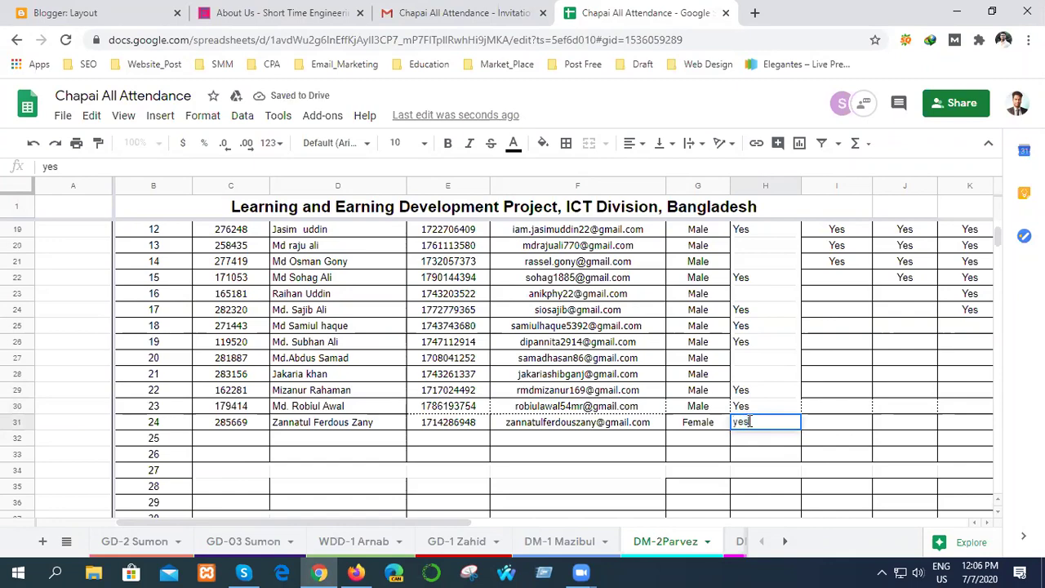
left_click(775, 443)
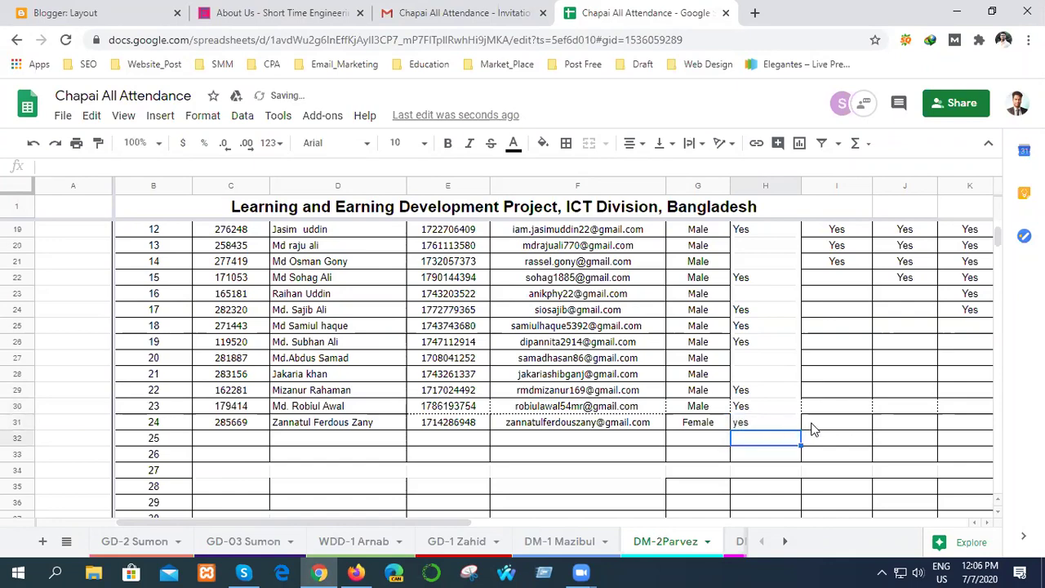
Enter Yes in cell H20 to mark the student with serial number 13 as present
scroll(812, 428, "up", 5)
scroll(812, 429, "down", 1)
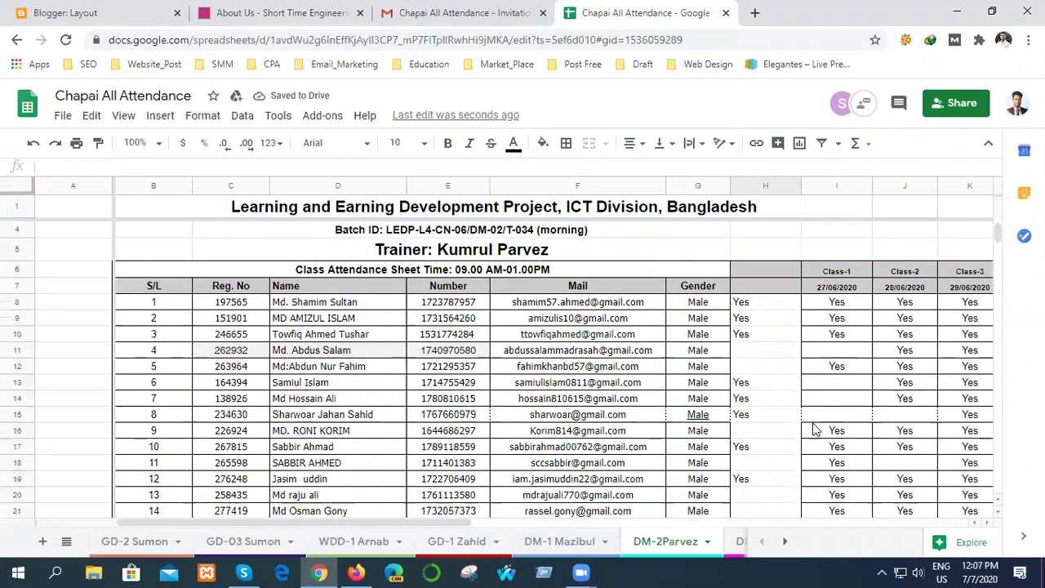
left_click_drag(756, 306, 765, 463)
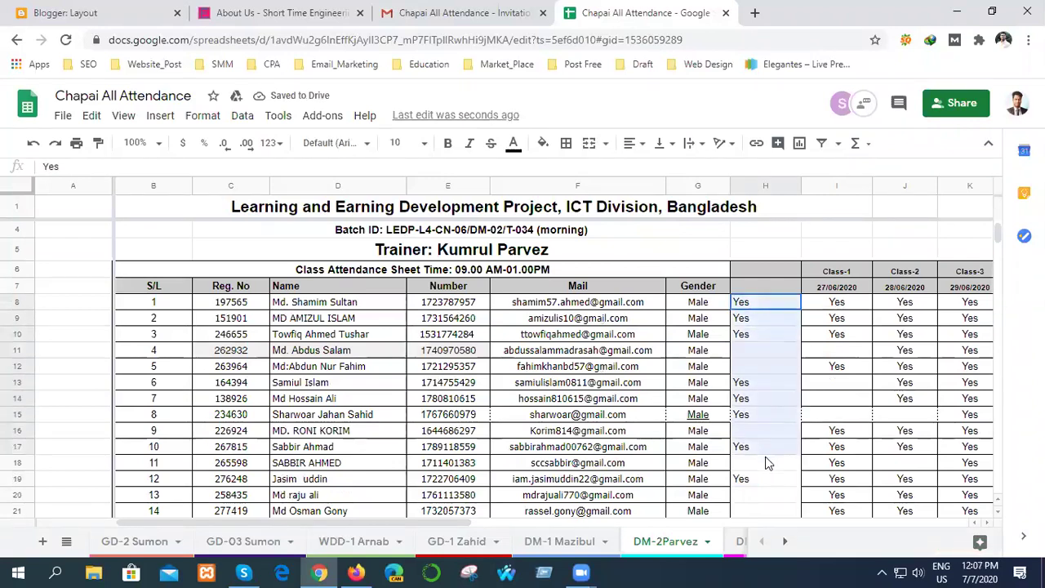
left_click(774, 496)
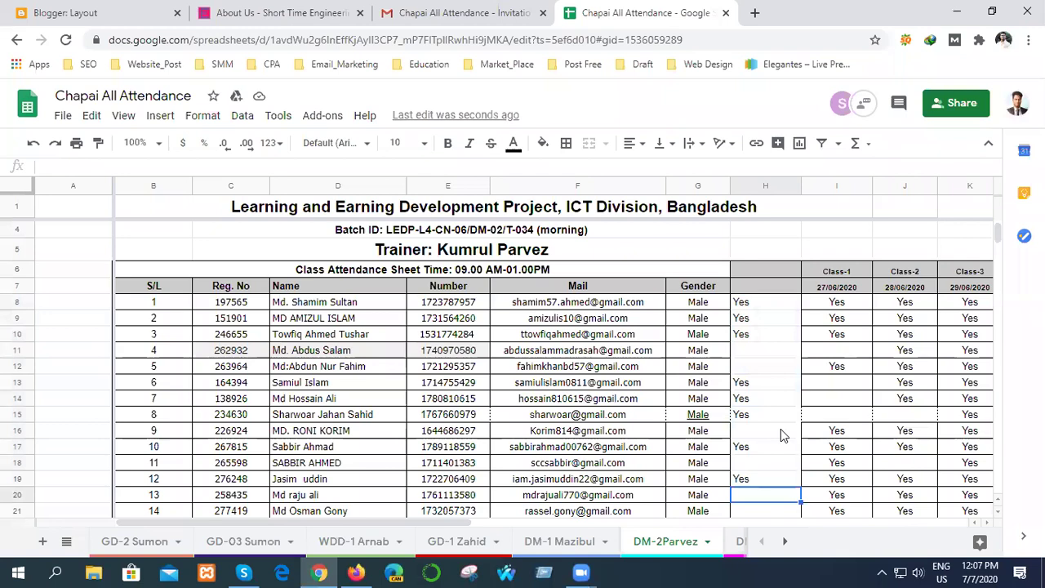
scroll(781, 435, "down", 2)
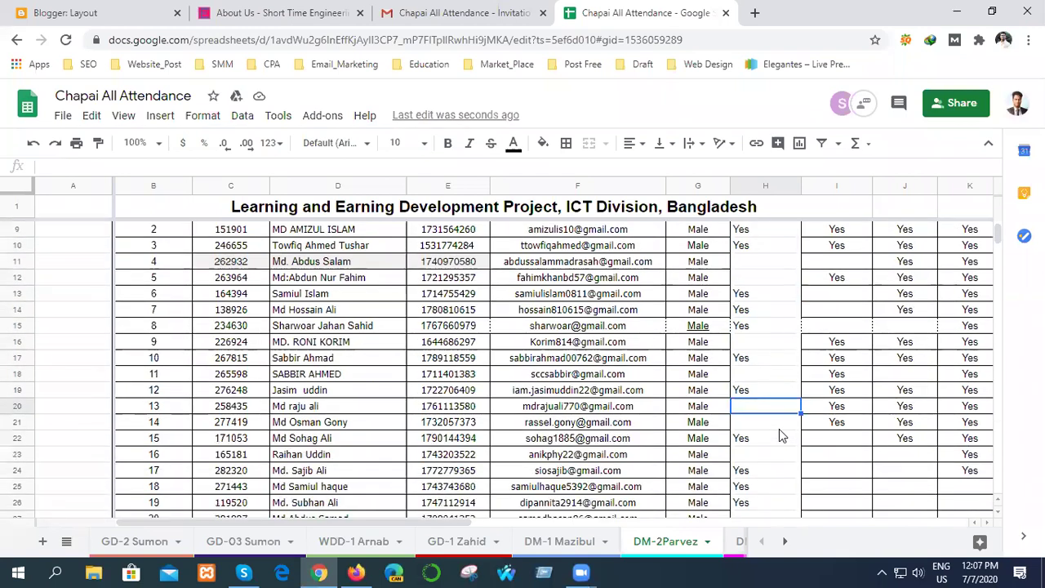
double_click(746, 407)
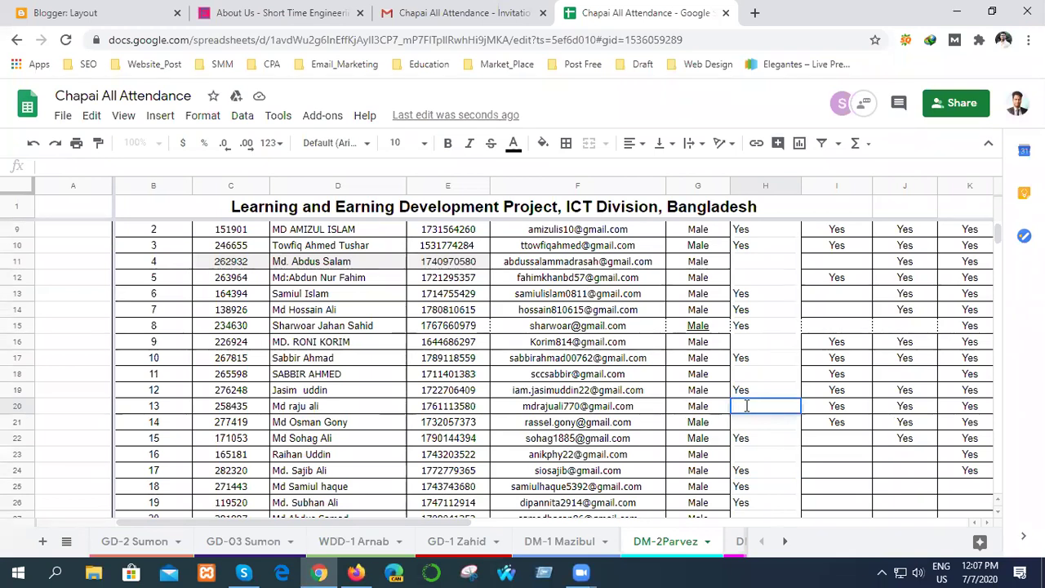
type("Yes")
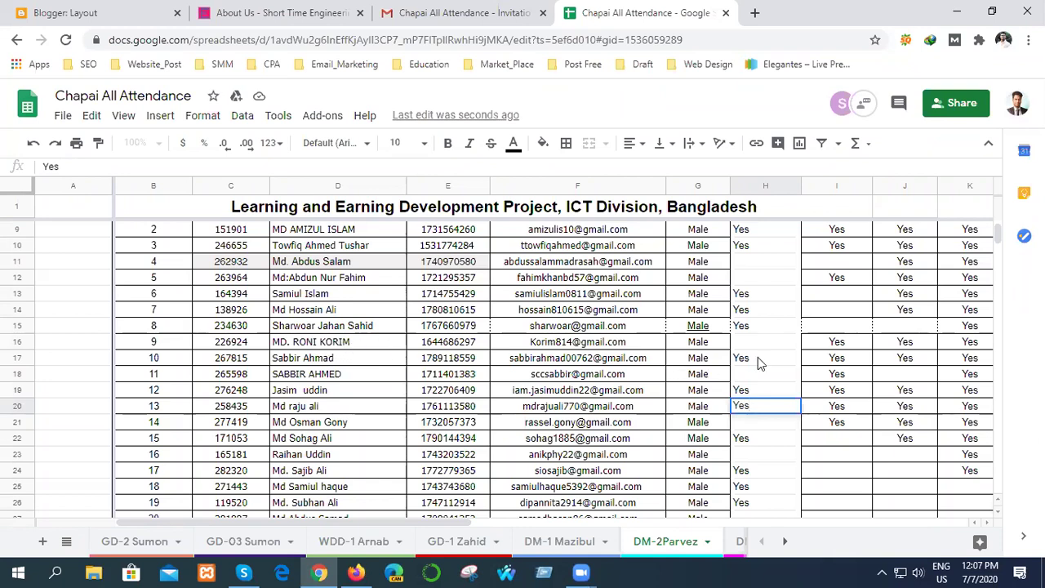
left_click(777, 339)
Enter Yes in cell H12 to mark the student with serial number 5 as present
left_click(749, 280)
double_click(748, 278)
type("Y")
left_click(764, 325)
Copy the attendance marks in H8:H32 and paste them into the Class-10 column starting at R8
scroll(798, 361, "up", 2)
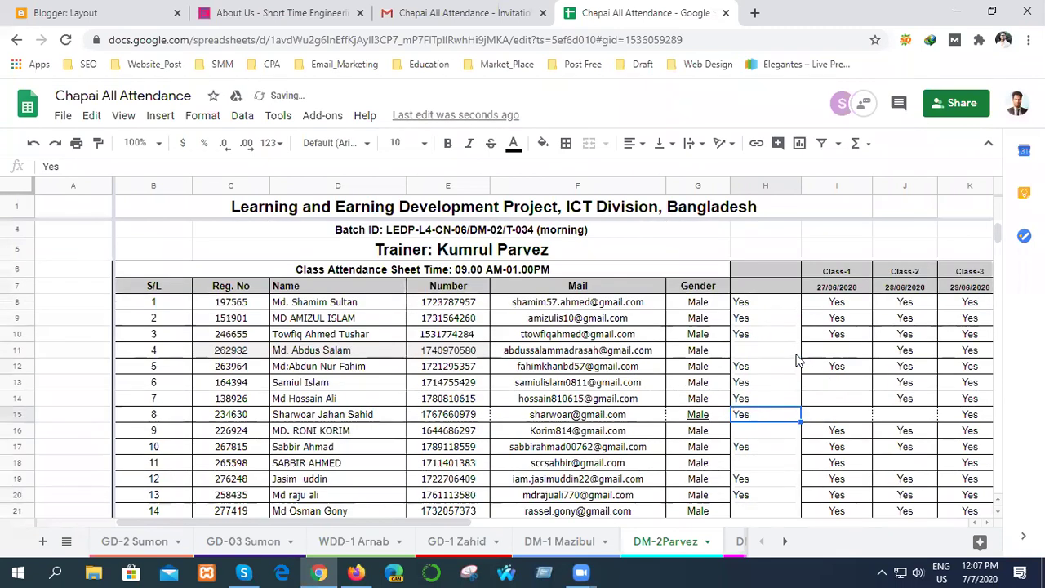
scroll(798, 359, "down", 1)
left_click_drag(766, 270, 775, 413)
key("ctrl+c")
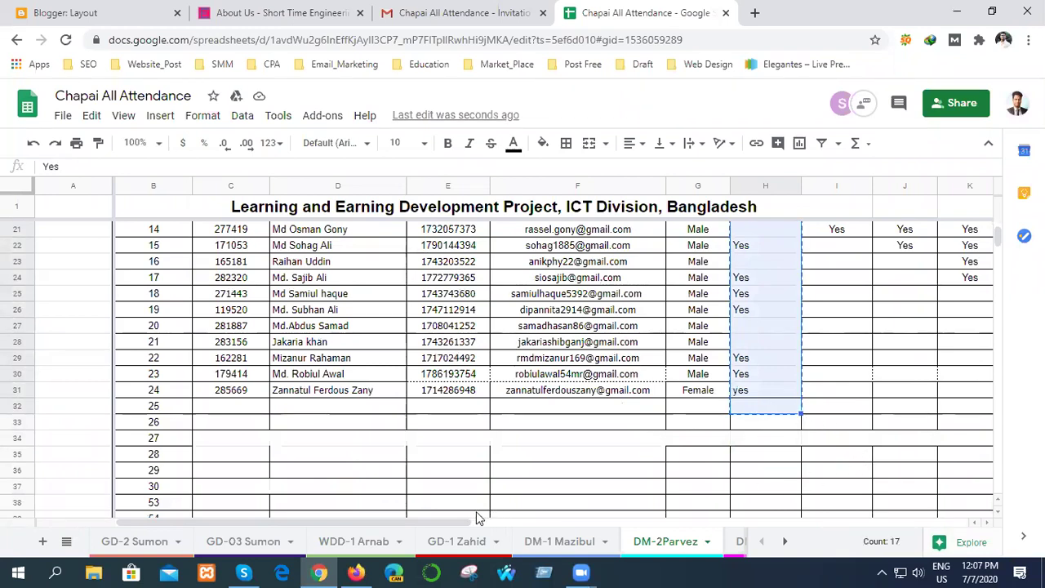
left_click(682, 469)
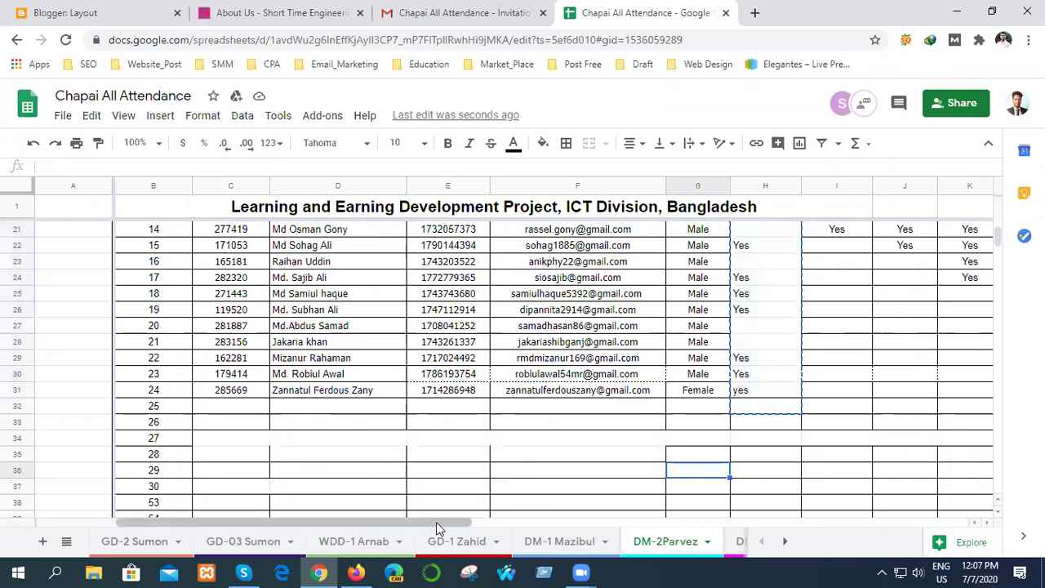
scroll(758, 535, "right", 10)
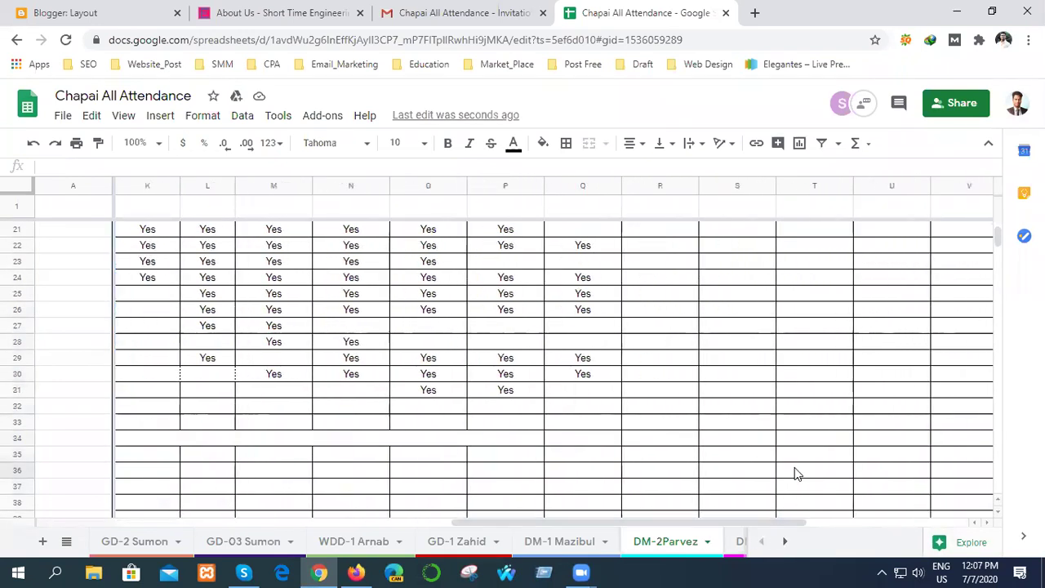
scroll(791, 472, "up", 7)
left_click(657, 339)
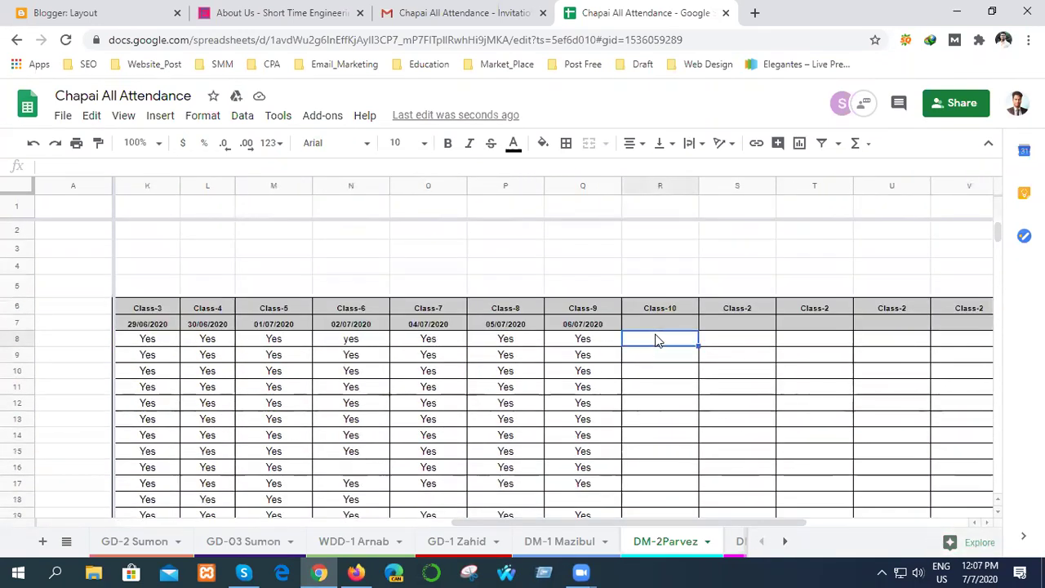
key("ctrl+v")
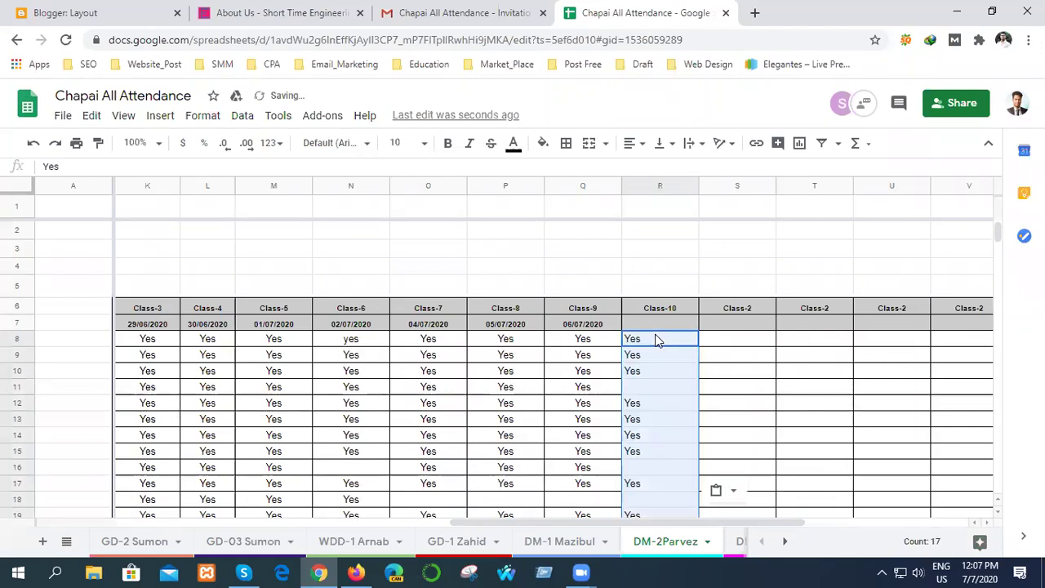
left_click(748, 429)
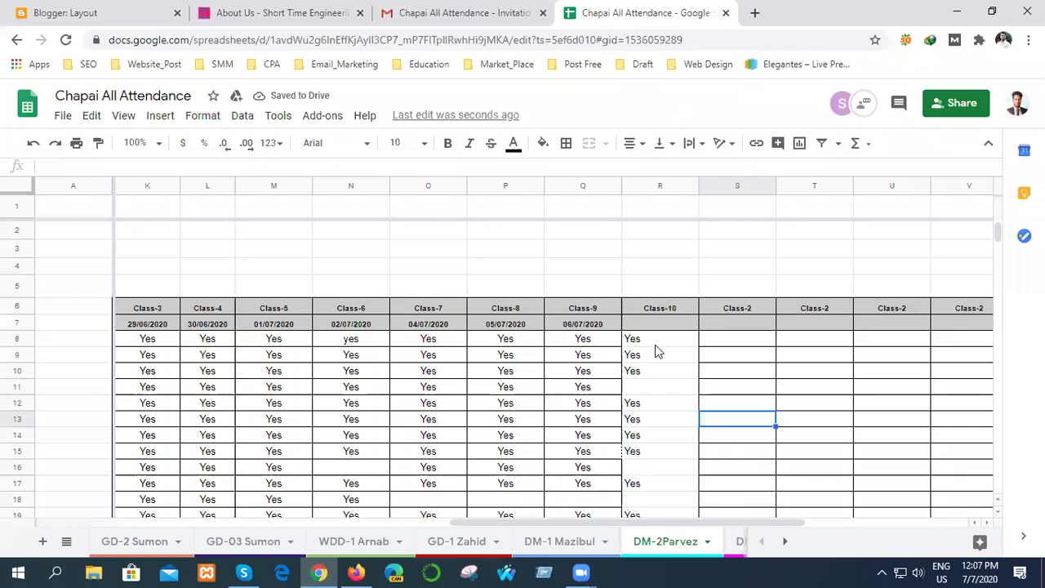
Center-align the contents of column R horizontally
left_click(660, 188)
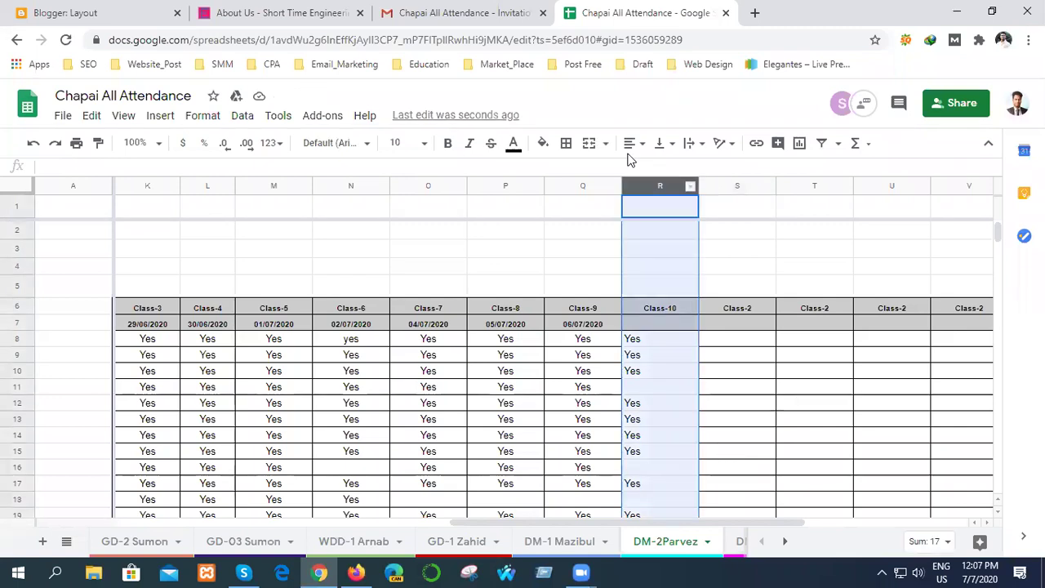
left_click(635, 144)
left_click(651, 169)
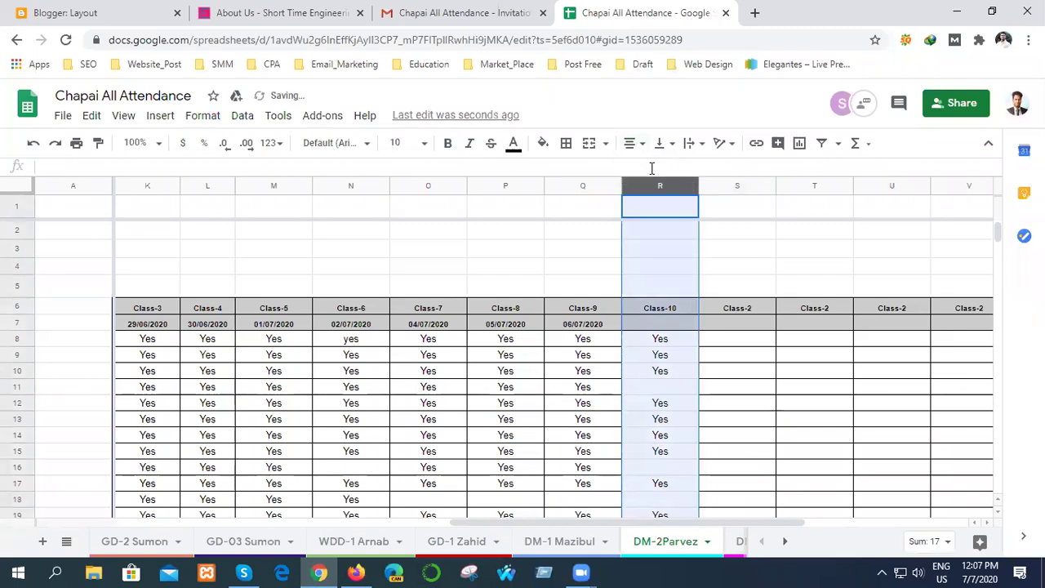
left_click(758, 409)
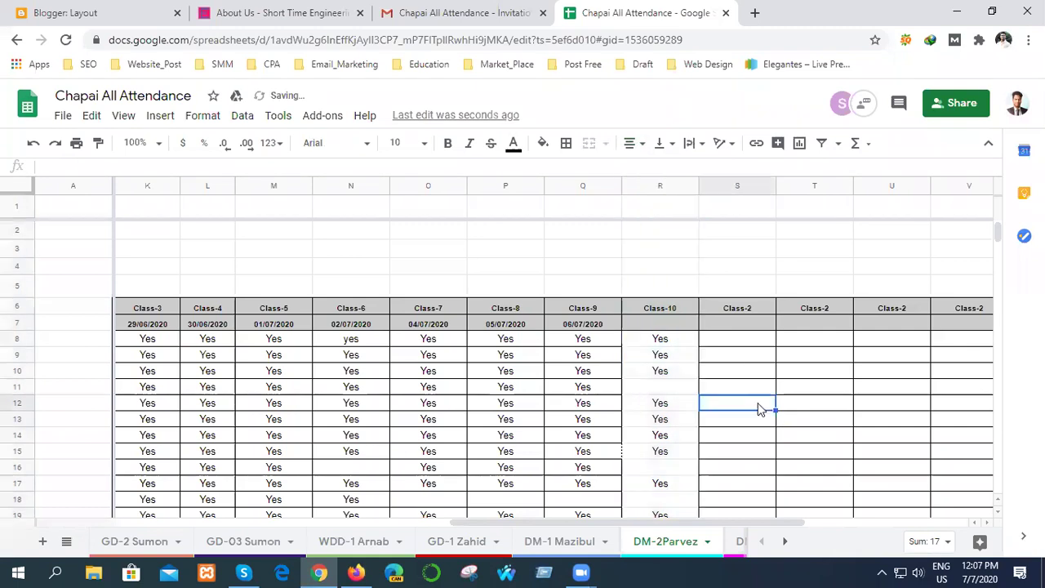
Enter the date 07/07/2020 in cell R7, under the Class-10 heading
left_click(654, 322)
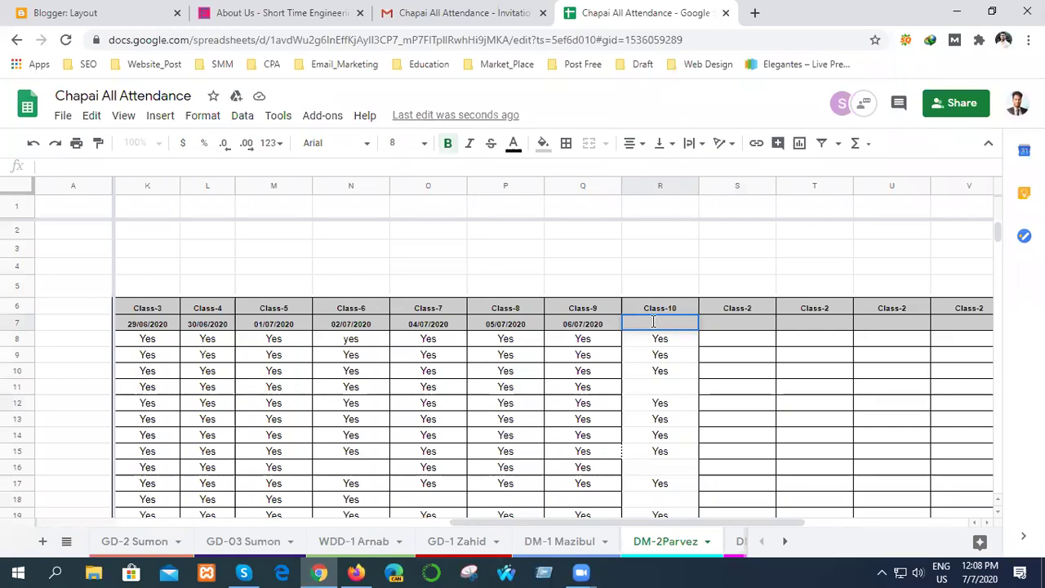
type("07/07/2020")
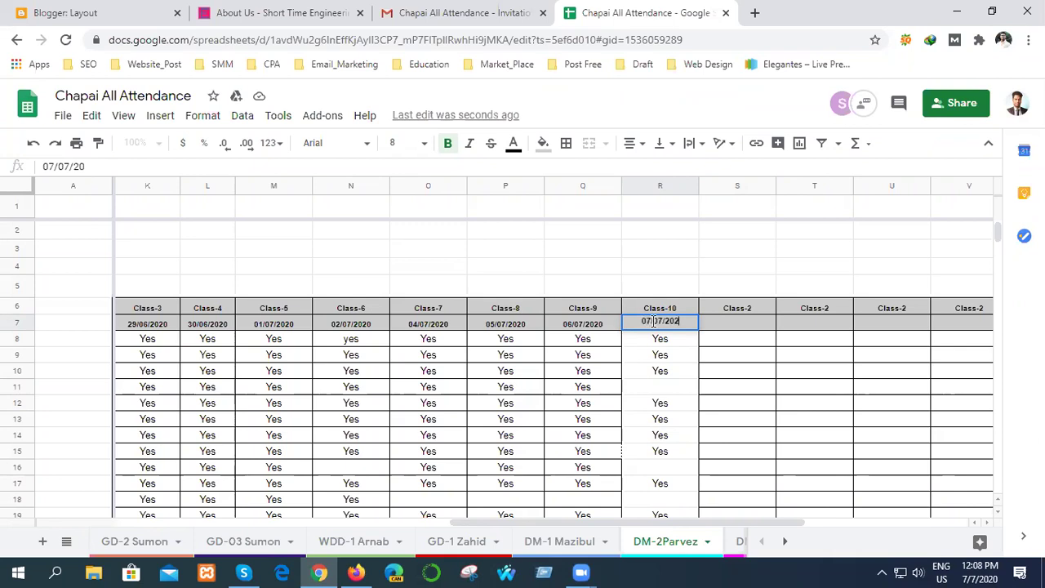
left_click(755, 343)
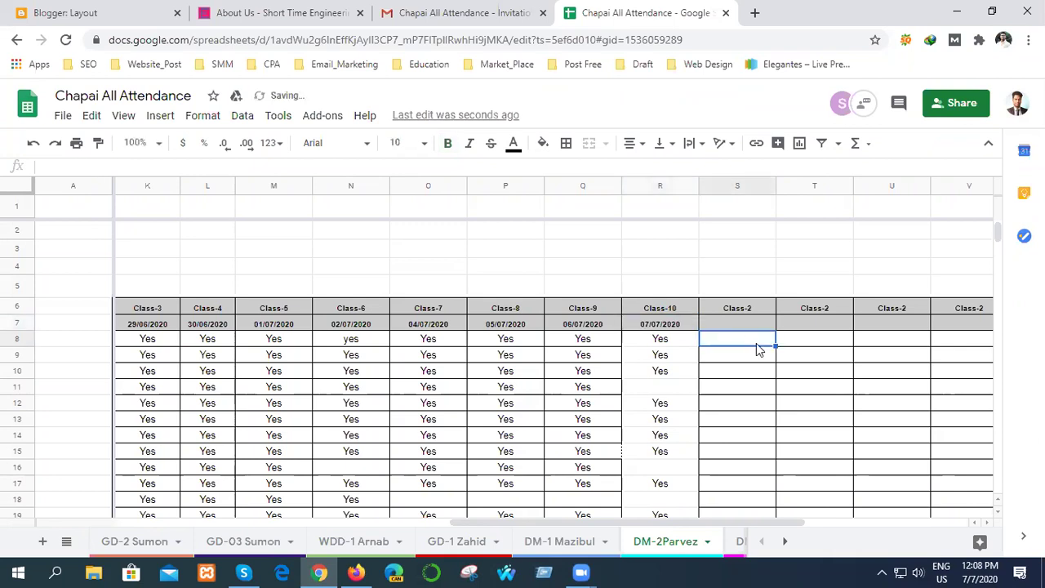
Clear the working attendance marks from column H, checking first that the marks are present in the Class-10 column
scroll(779, 434, "down", 4)
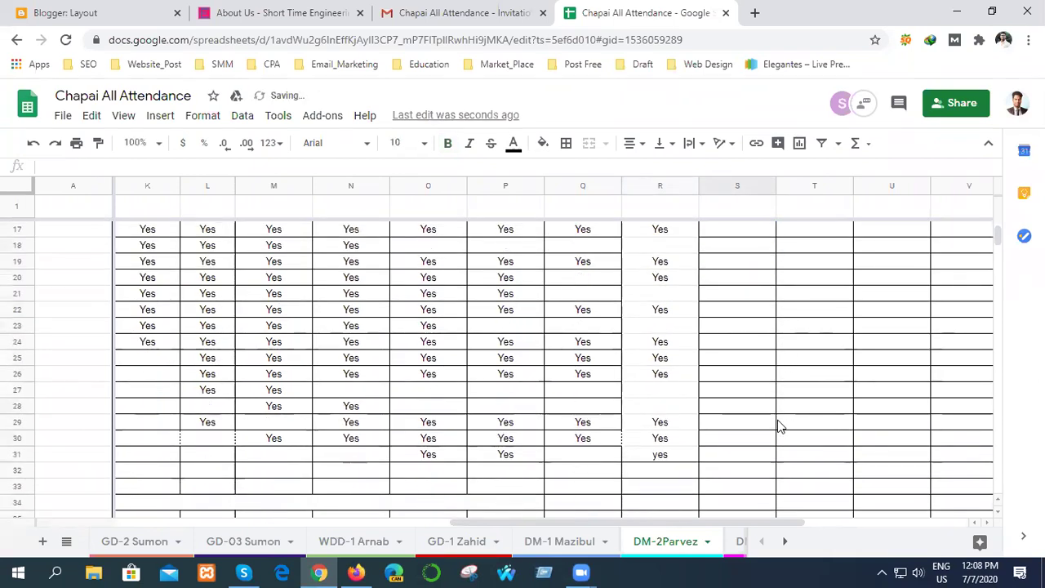
scroll(779, 431, "up", 3)
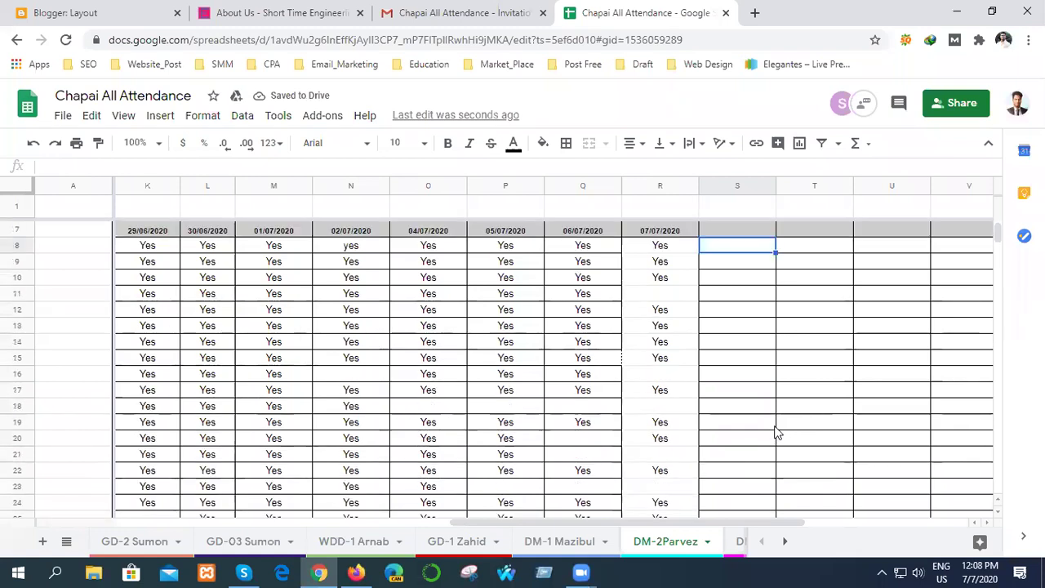
scroll(780, 433, "down", 3)
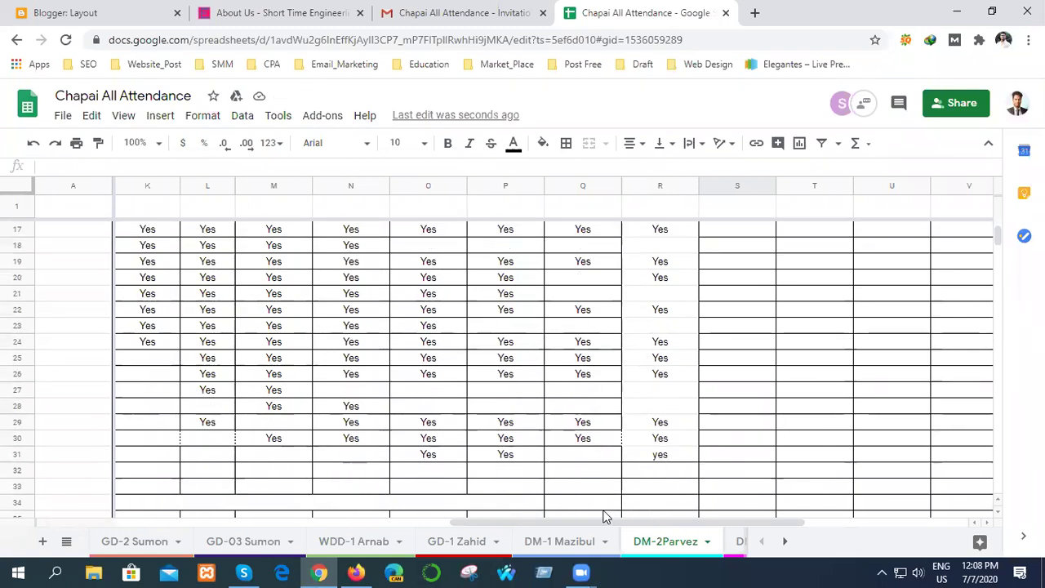
left_click_drag(592, 522, 404, 527)
scroll(507, 480, "up", 5)
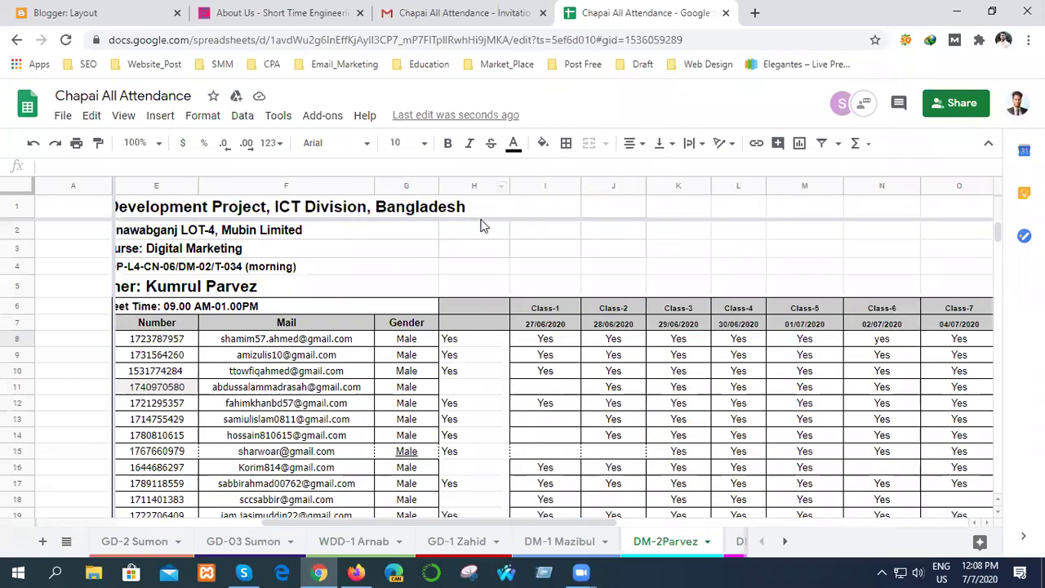
left_click(475, 186)
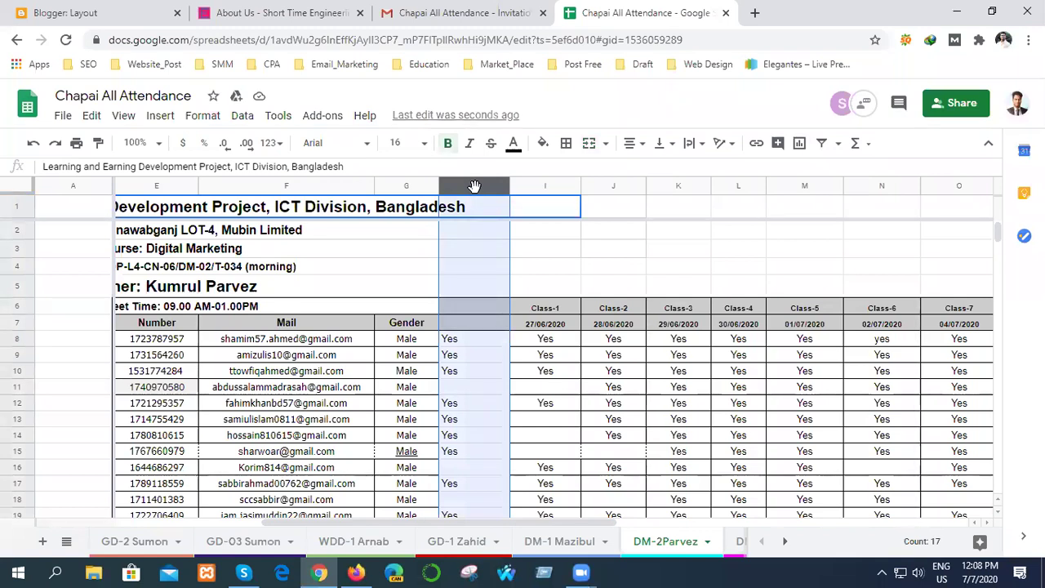
left_click(475, 343)
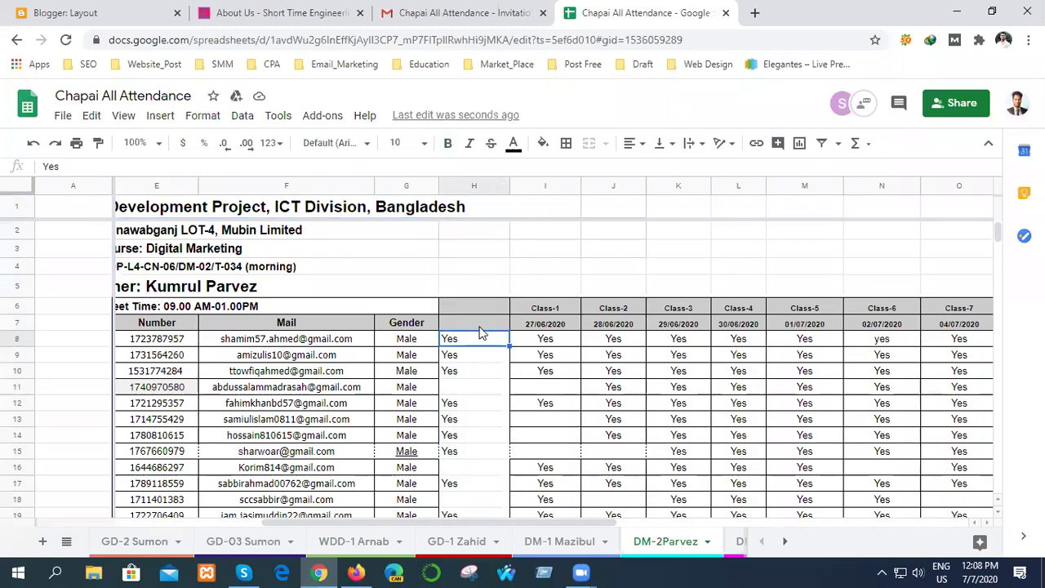
left_click(477, 187)
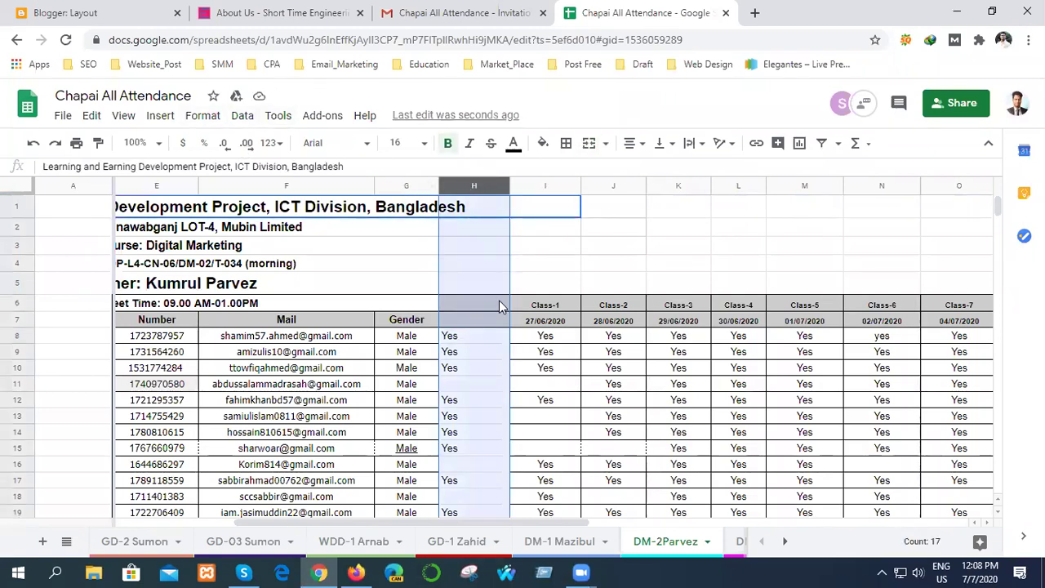
key("Delete")
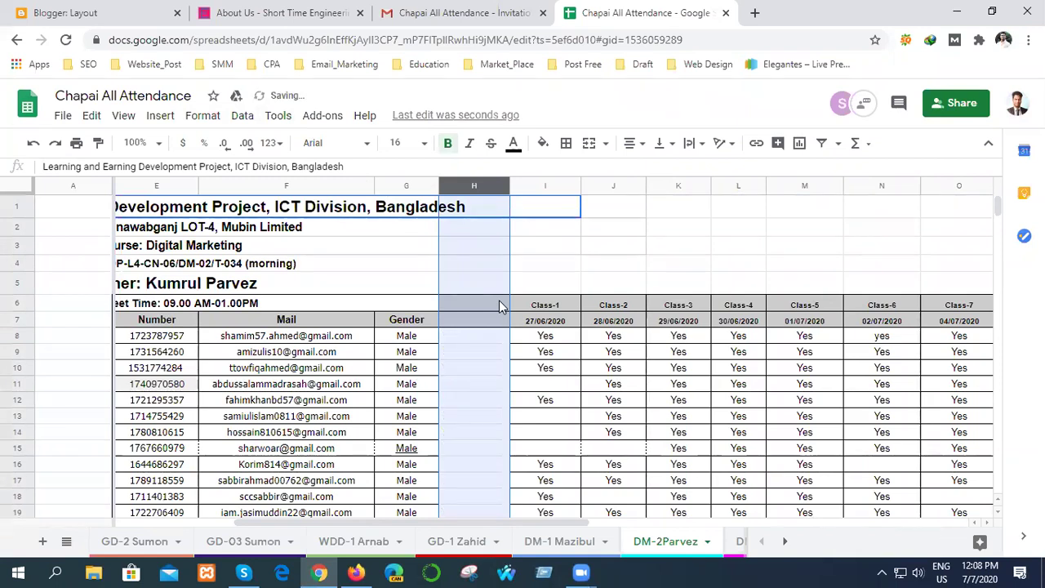
left_click(495, 354)
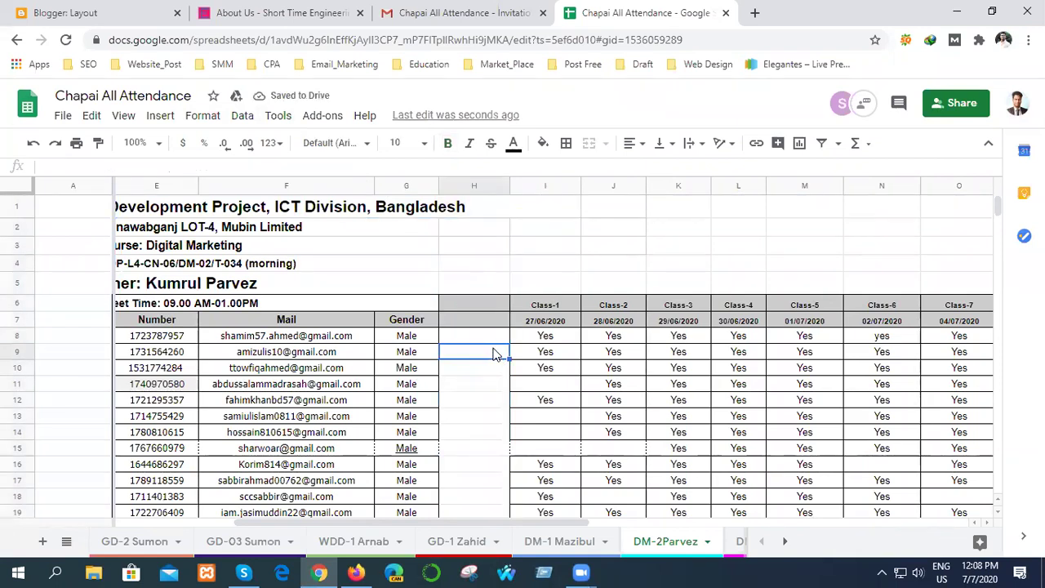
Open cell R54, in the screenshot-link row below the Class-10 total, for editing
left_click_drag(538, 527, 793, 531)
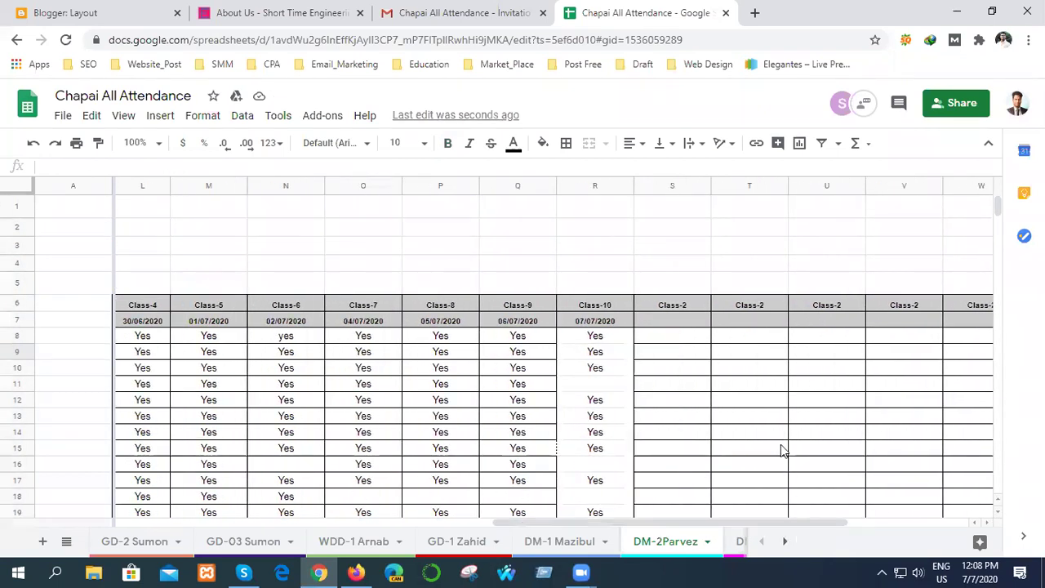
scroll(781, 449, "down", 10)
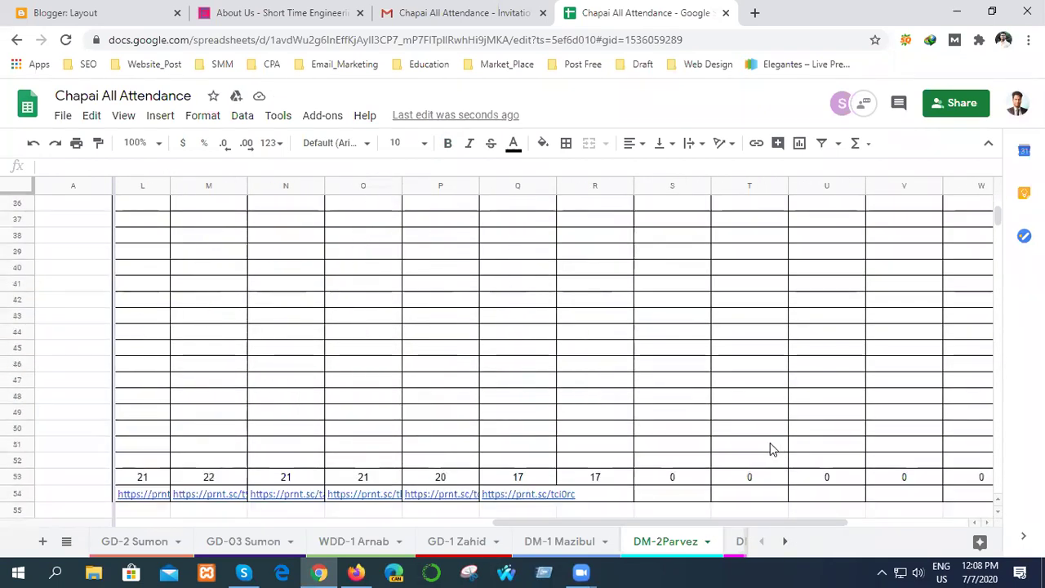
left_click(604, 496)
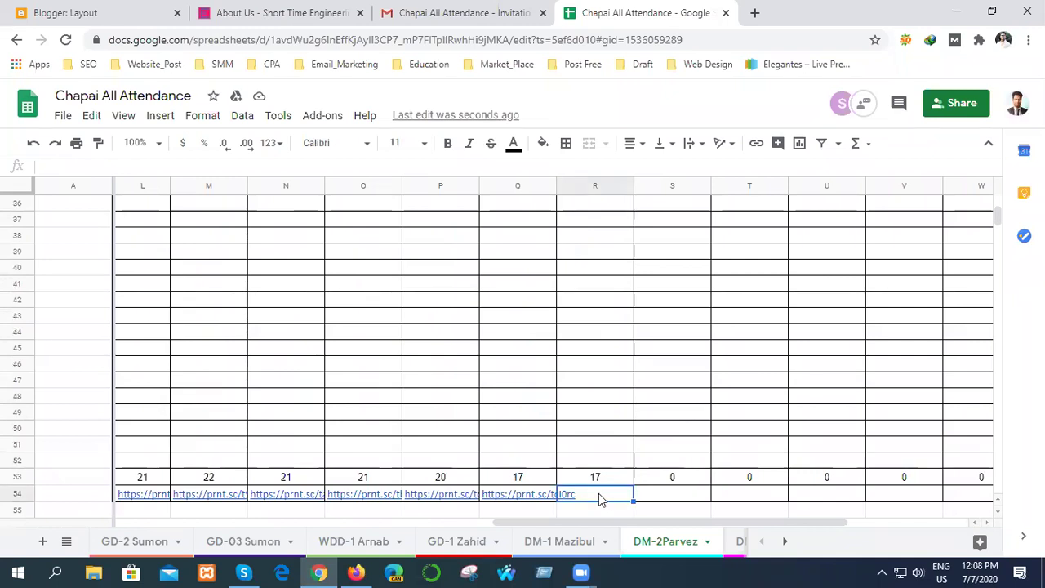
double_click(597, 493)
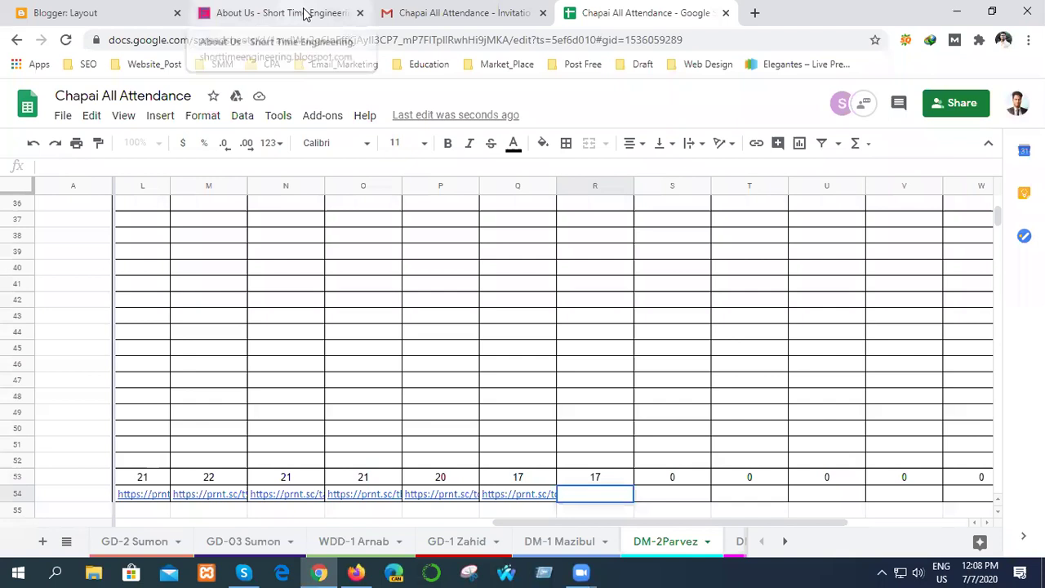
Open a new browser tab after the attendance spreadsheet
left_click(474, 14)
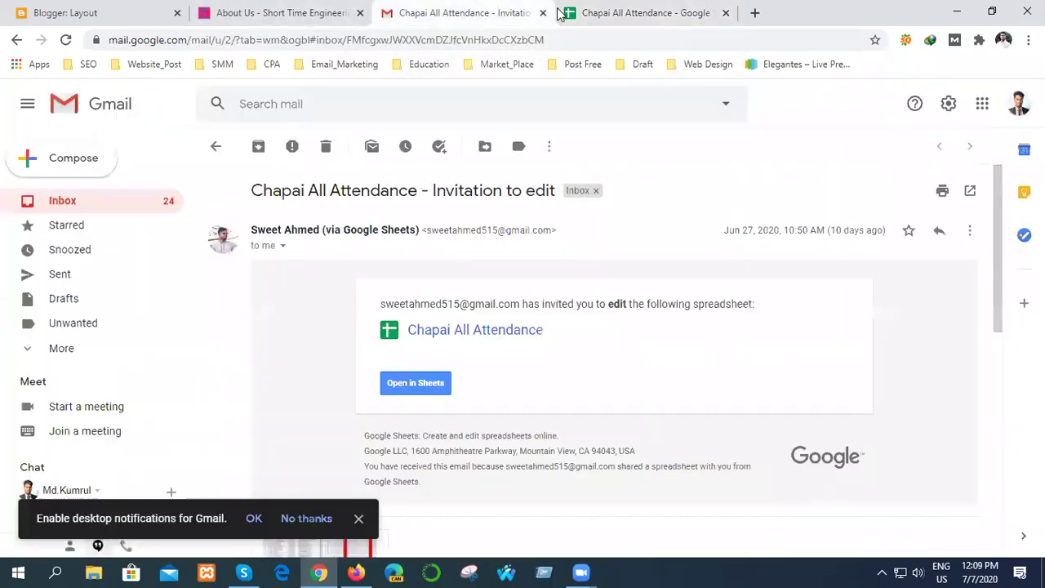
left_click(684, 15)
left_click(754, 13)
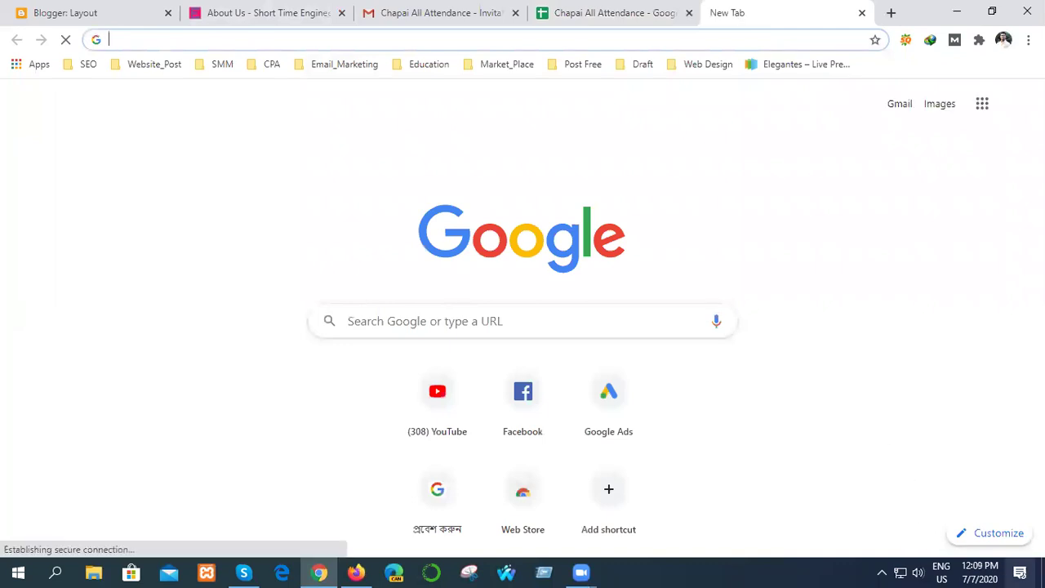
Dismiss the Lightshot and Focus assist notifications in the Windows Action Center and close it
left_click(1019, 572)
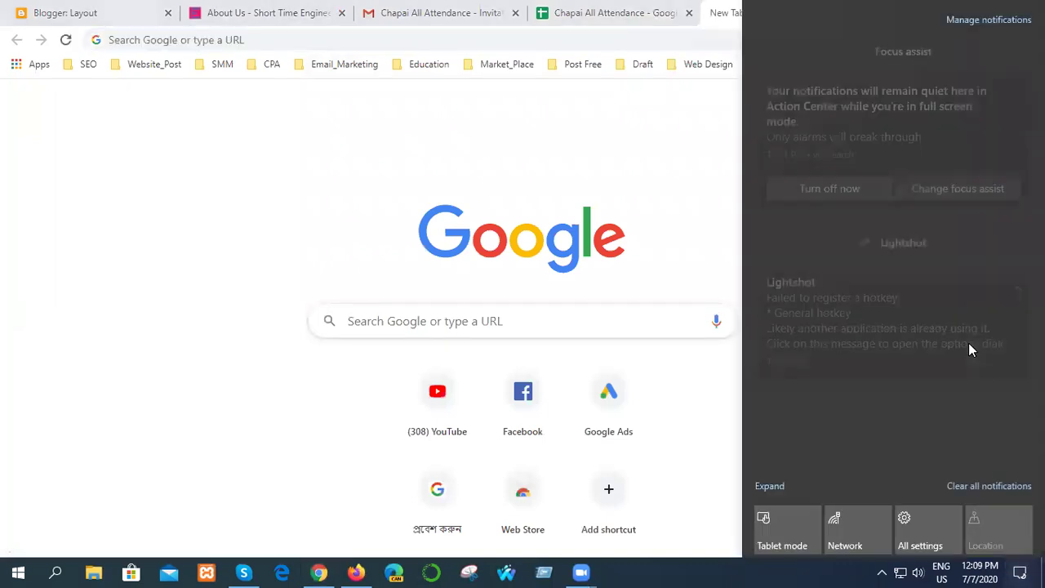
left_click(863, 325)
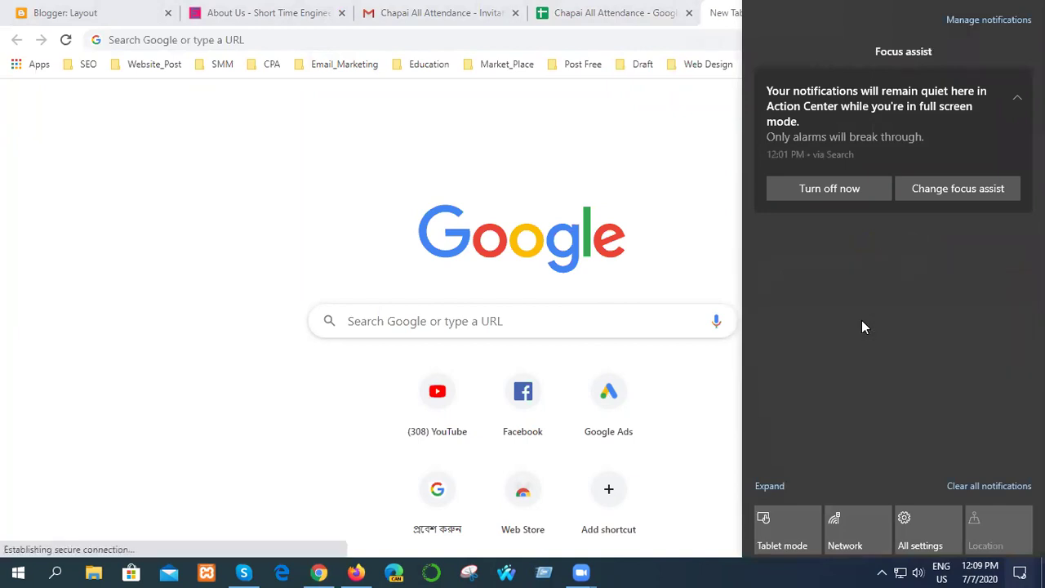
left_click(847, 157)
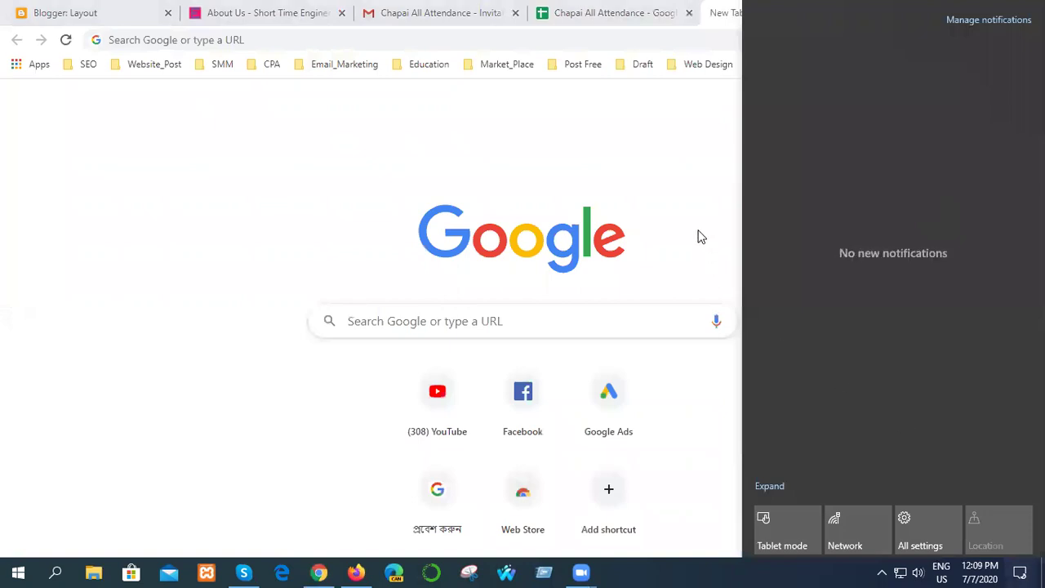
left_click(697, 231)
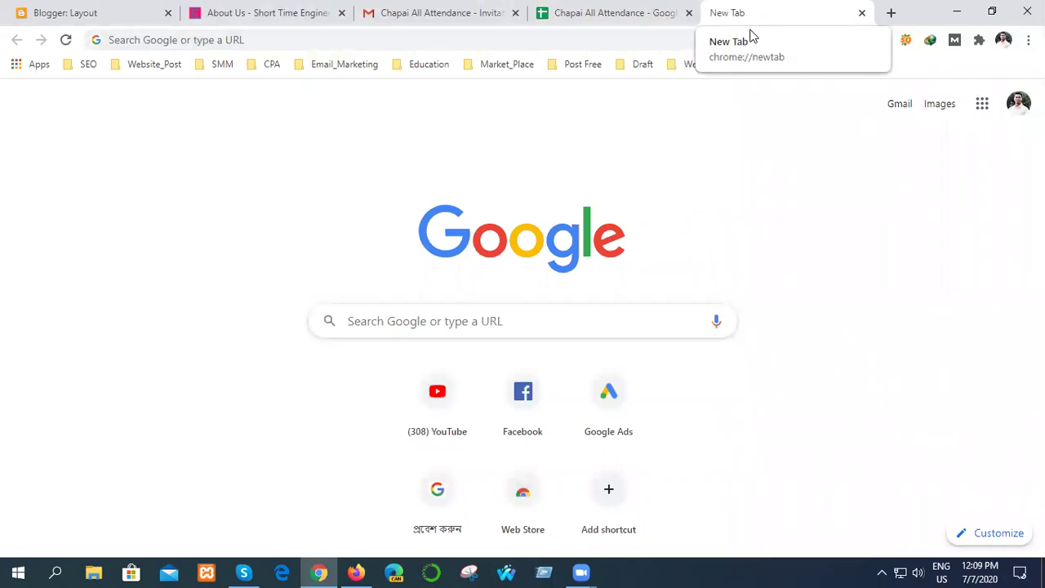
left_click(386, 38)
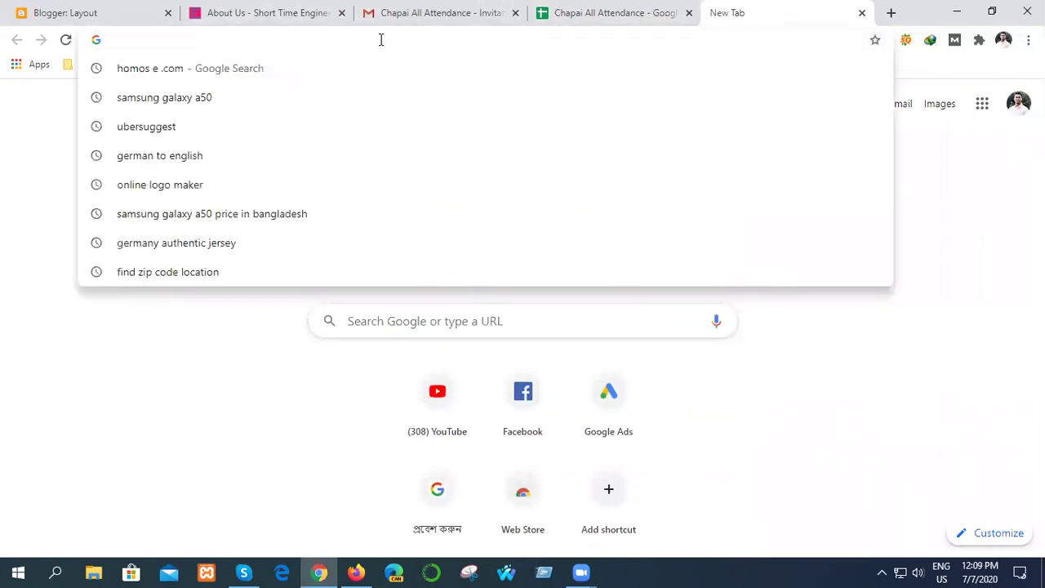
type("YesYesYesYesYesYesYesYesYesYesYesYesYesYesYesyes")
key("BackSpace")
key("BackSpace")
key("BackSpace")
key("BackSpace")
key("BackSpace")
key("BackSpace")
key("BackSpace")
key("BackSpace")
key("BackSpace")
key("BackSpace")
key("BackSpace")
key("BackSpace")
key("BackSpace")
key("BackSpace")
key("BackSpace")
key("BackSpace")
key("BackSpace")
key("BackSpace")
key("BackSpace")
key("BackSpace")
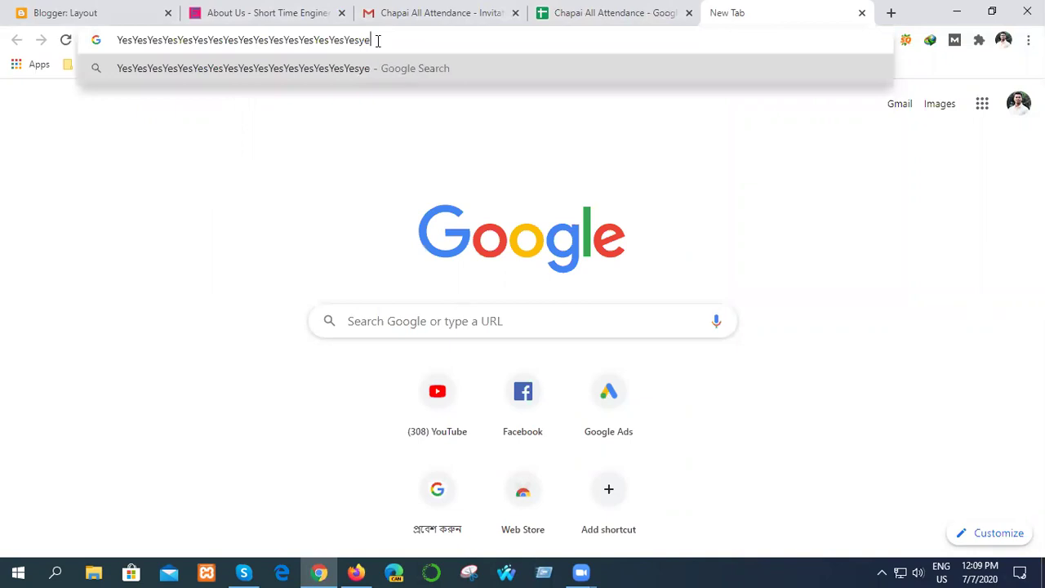
key("BackSpace")
key("BackSpace")
key("BackSpace")
key("BackSpace")
key("BackSpace")
key("BackSpace")
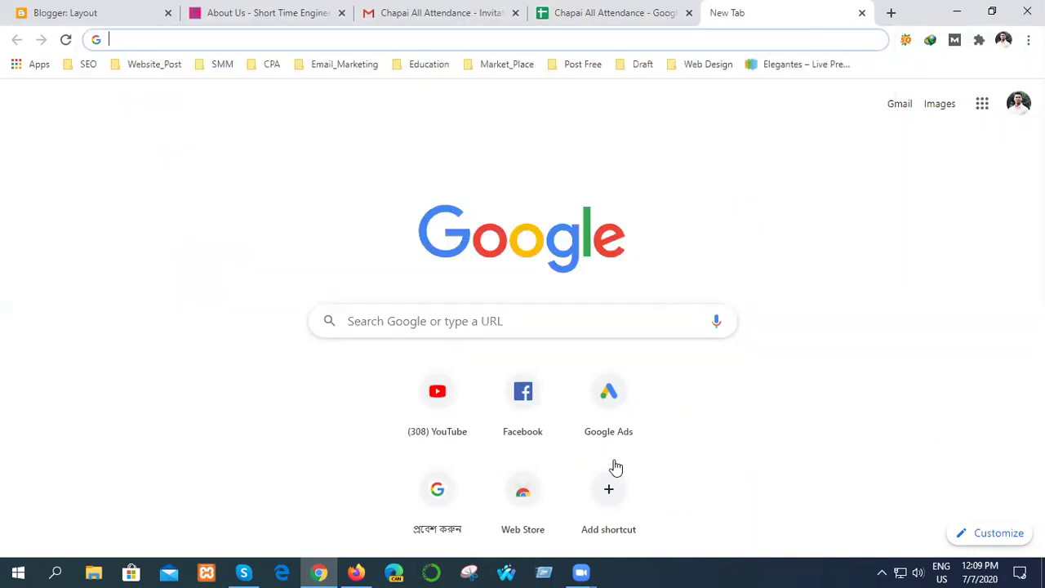
Switch to the Facebook page in Firefox and send the reply "umber it" in the chat asking which line is being run
left_click(586, 569)
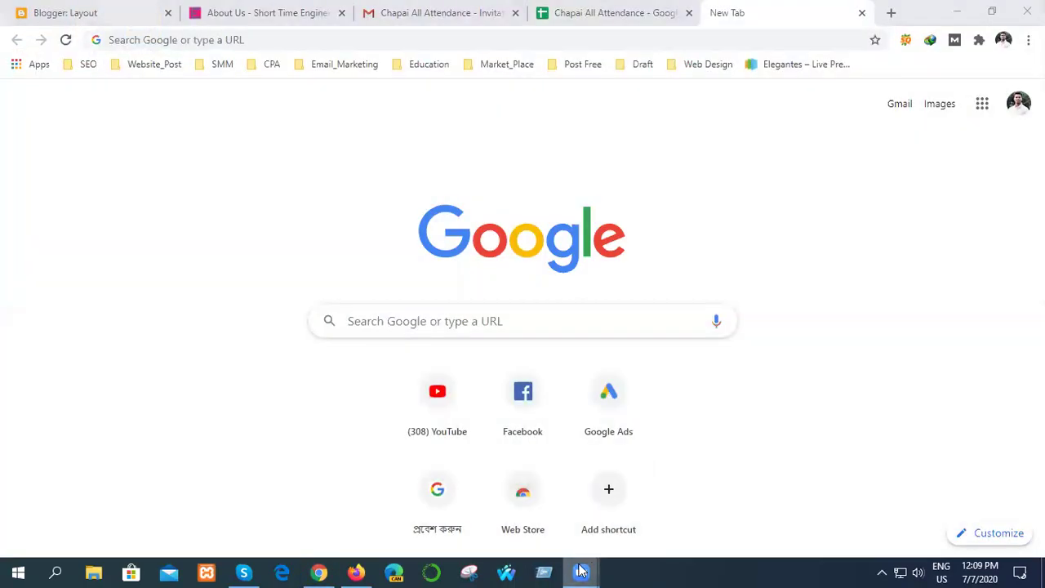
mouse_move(580, 570)
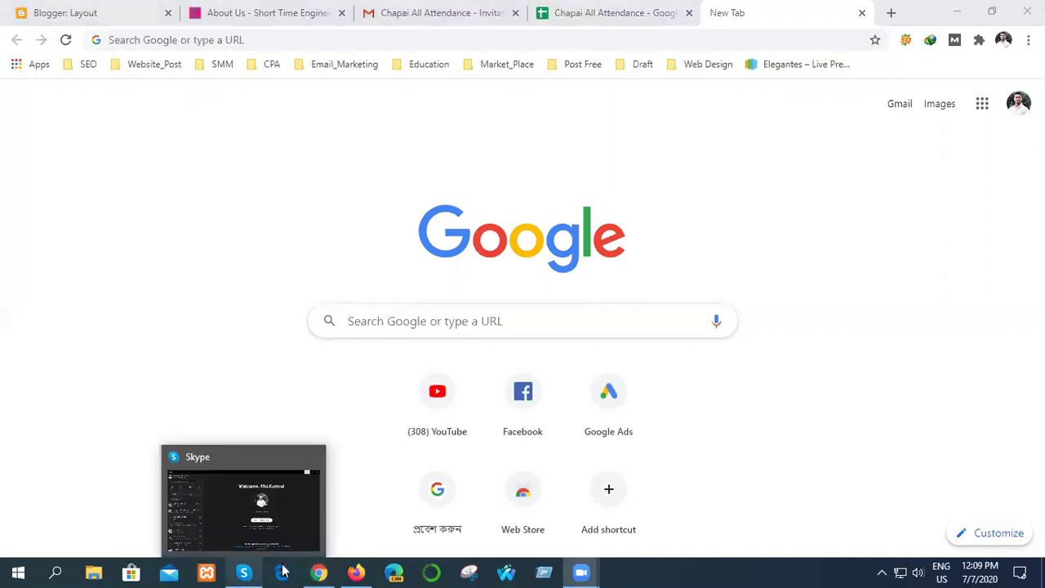
mouse_move(318, 572)
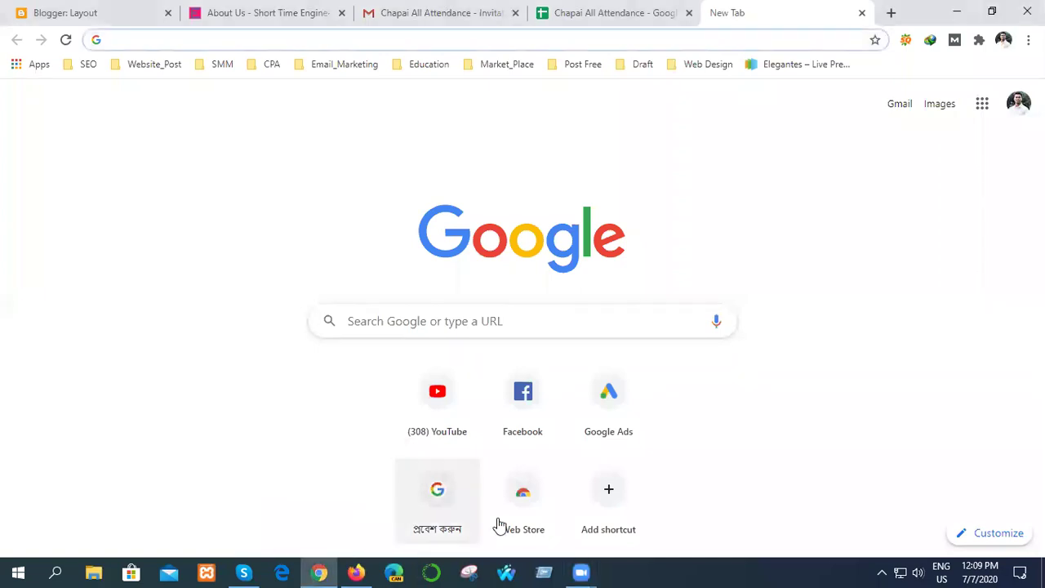
left_click(356, 571)
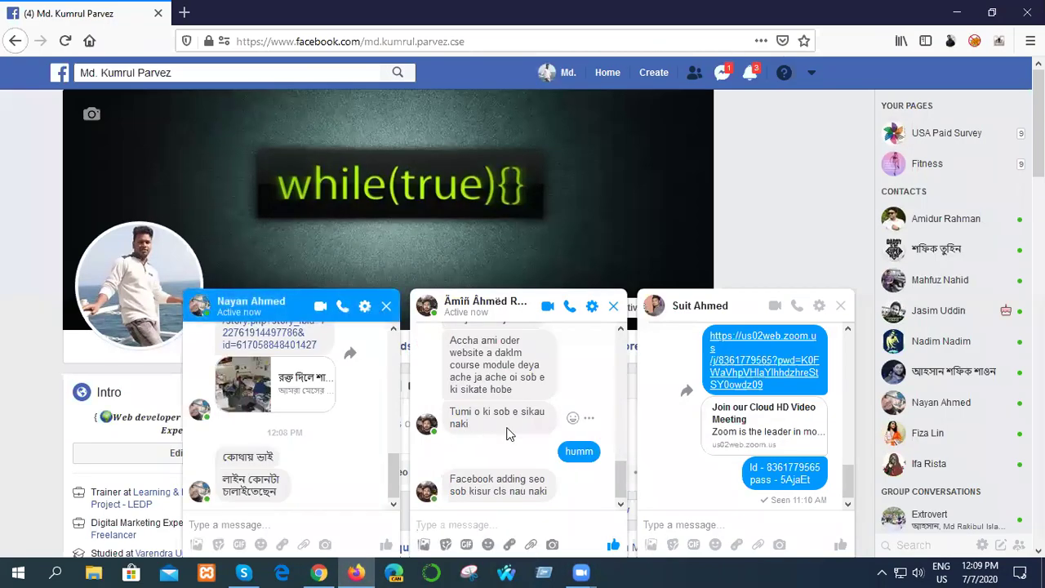
left_click(264, 523)
type("umber it")
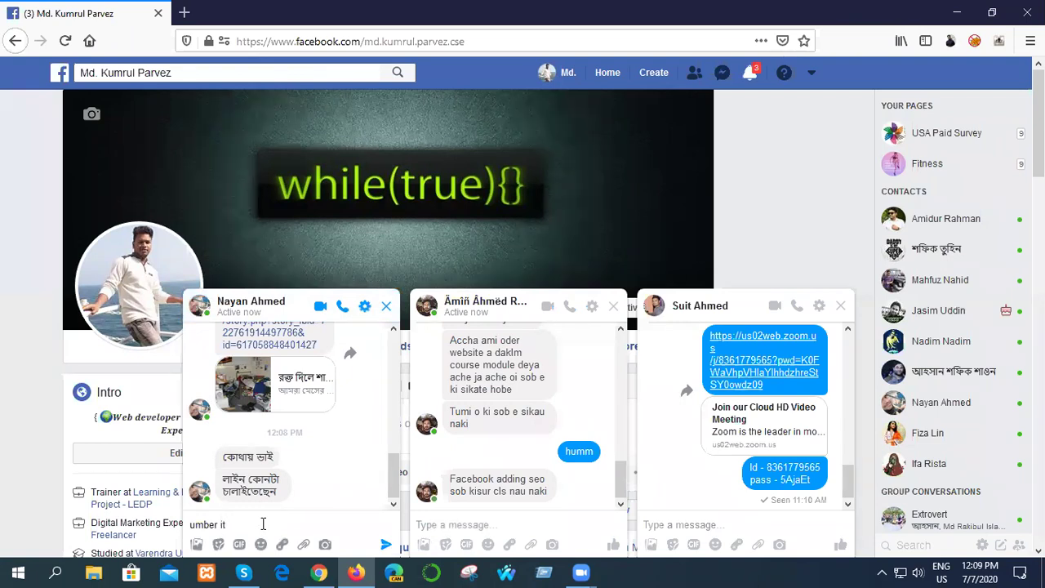
key("Return")
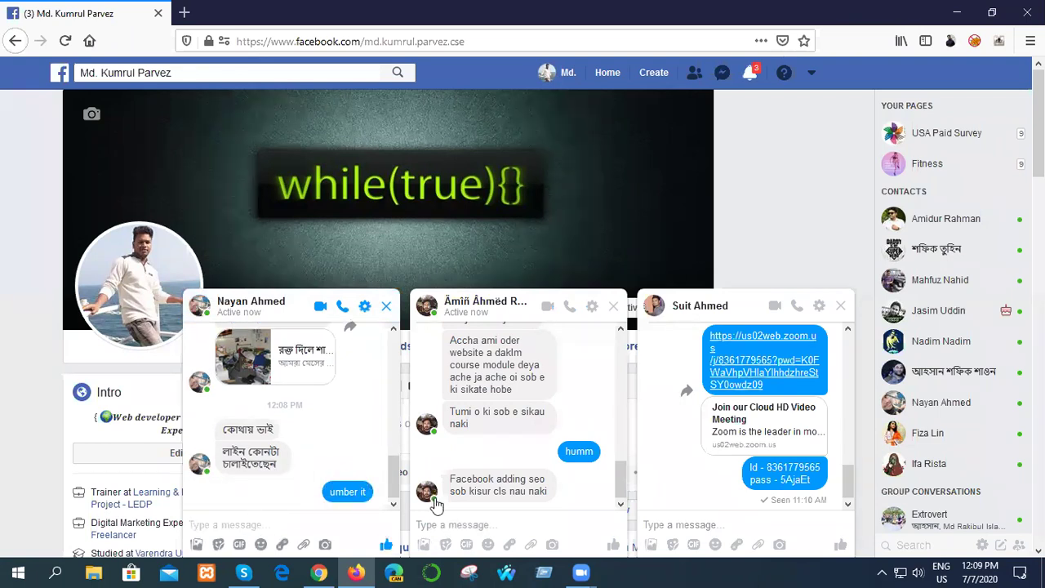
Send the reply "humm" in the chat asking about Facebook ads and SEO classes
left_click(471, 527)
type("humm")
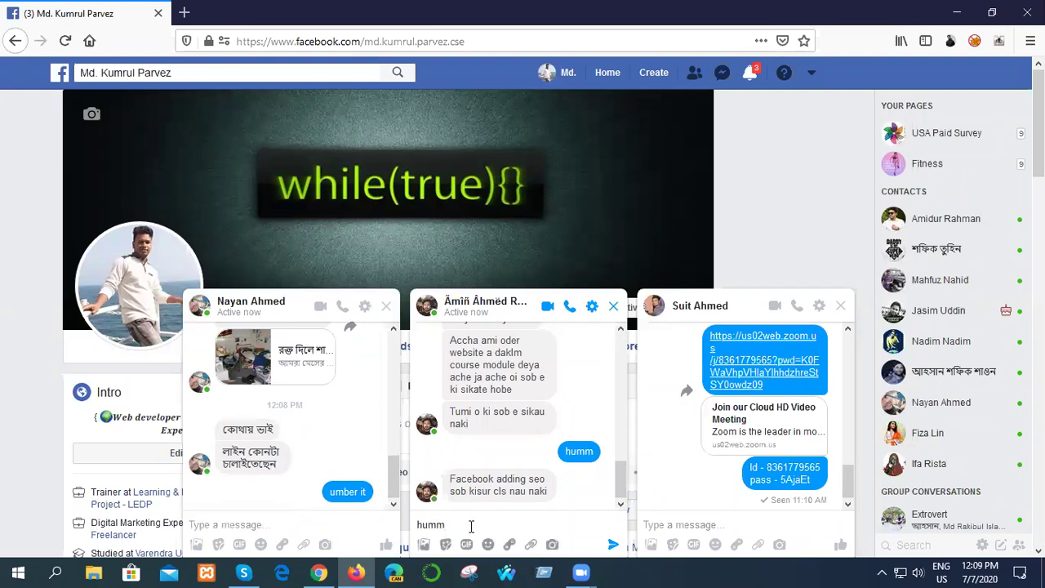
key("Return")
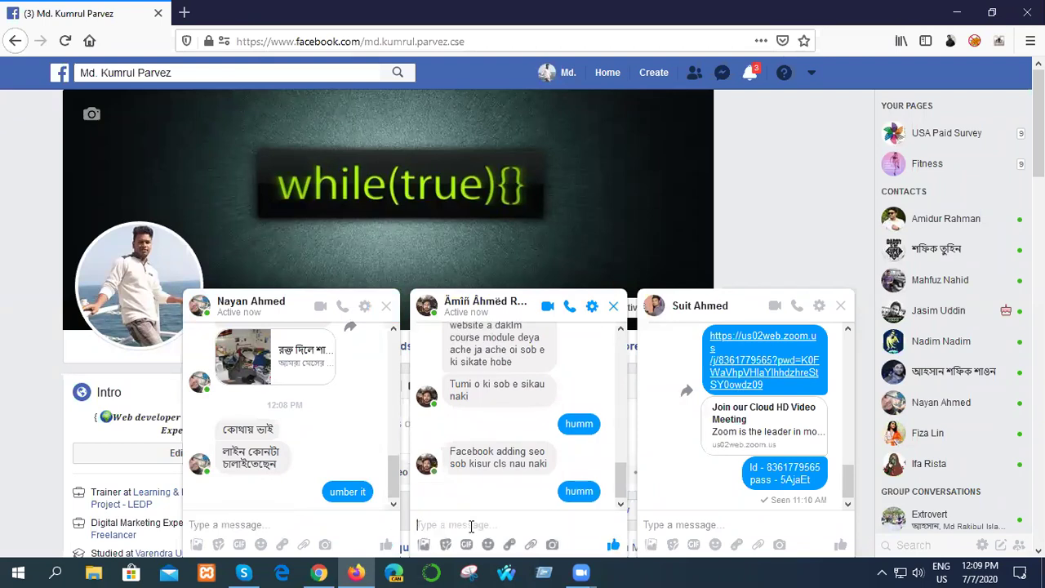
Close all three open Facebook chat windows
left_click(613, 306)
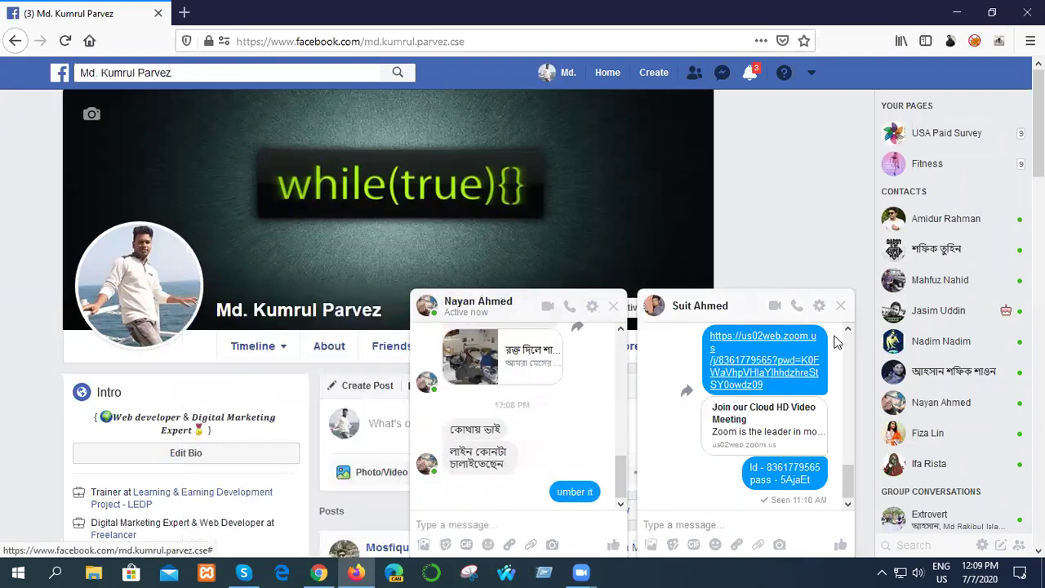
left_click(840, 306)
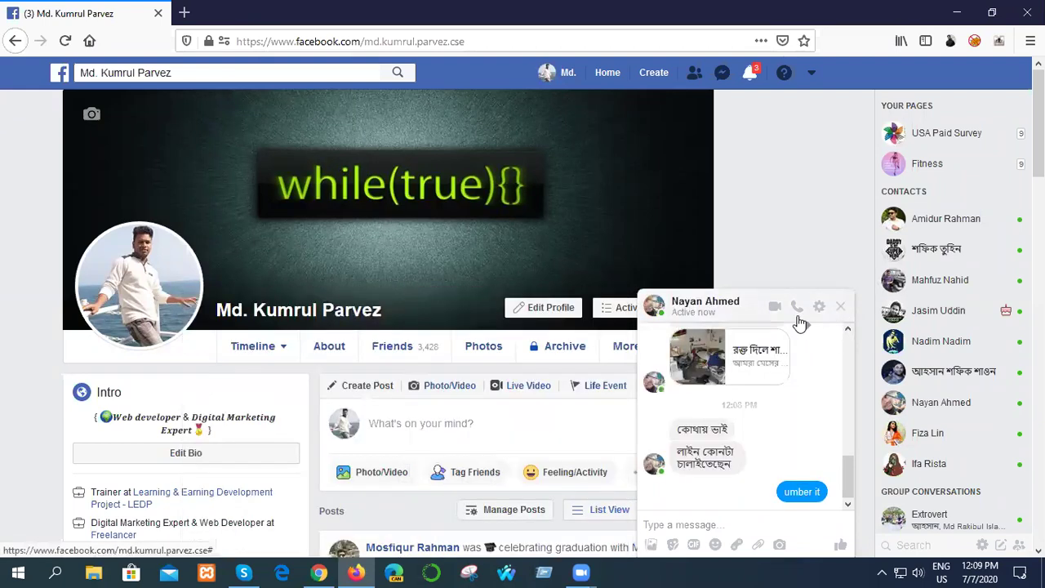
left_click(840, 306)
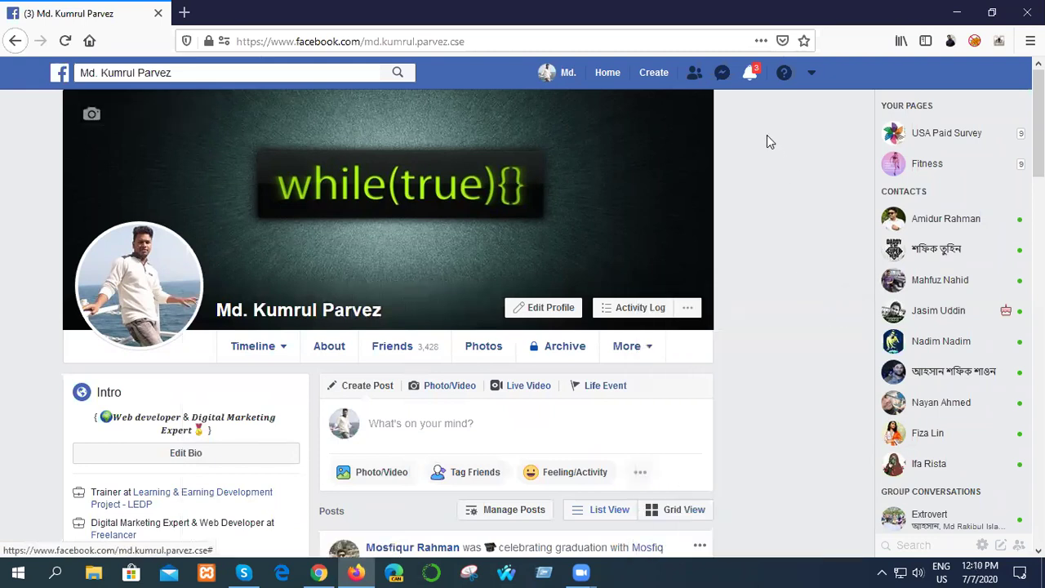
Load the Facebook home feed and switch back to the new tab in Chrome
key("alt+shift+4")
key("alt+shift+1")
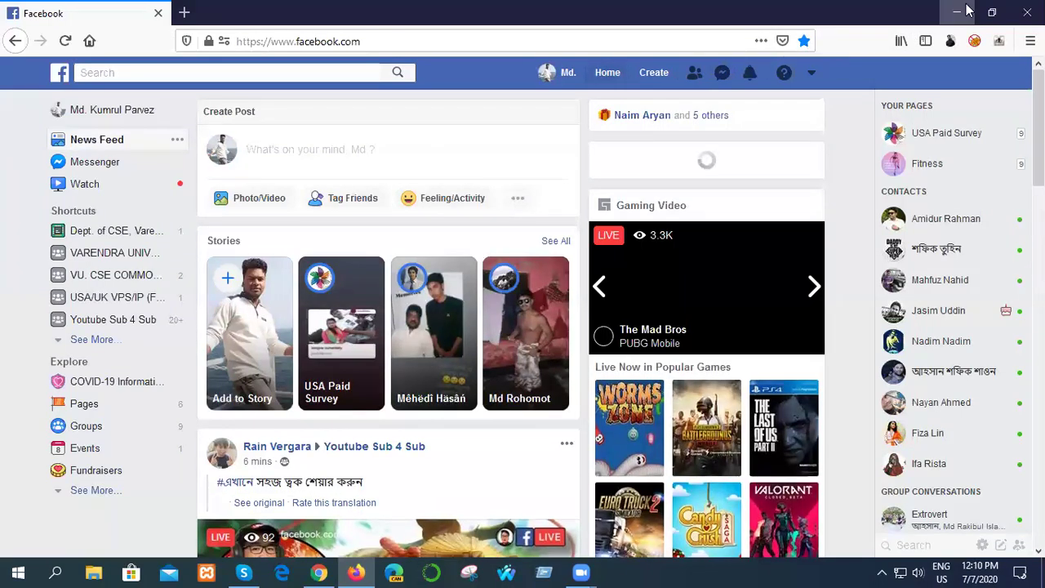
key("alt+Tab")
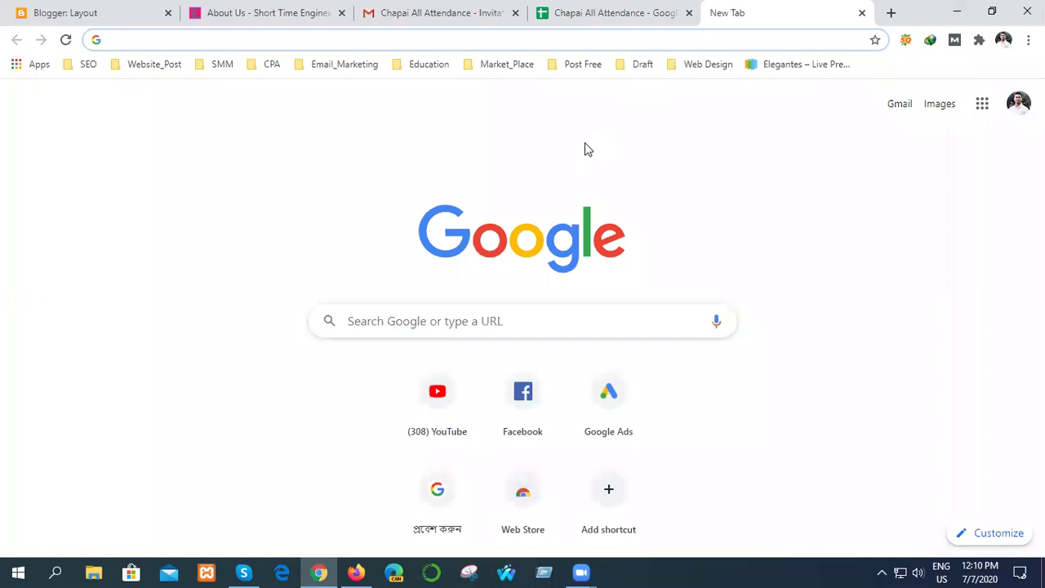
In the Chapai All Attendance spreadsheet, enter the date 07/07/2020 in cell D69 for class 10
left_click(590, 14)
scroll(670, 402, "down", 1)
scroll(670, 403, "up", 3)
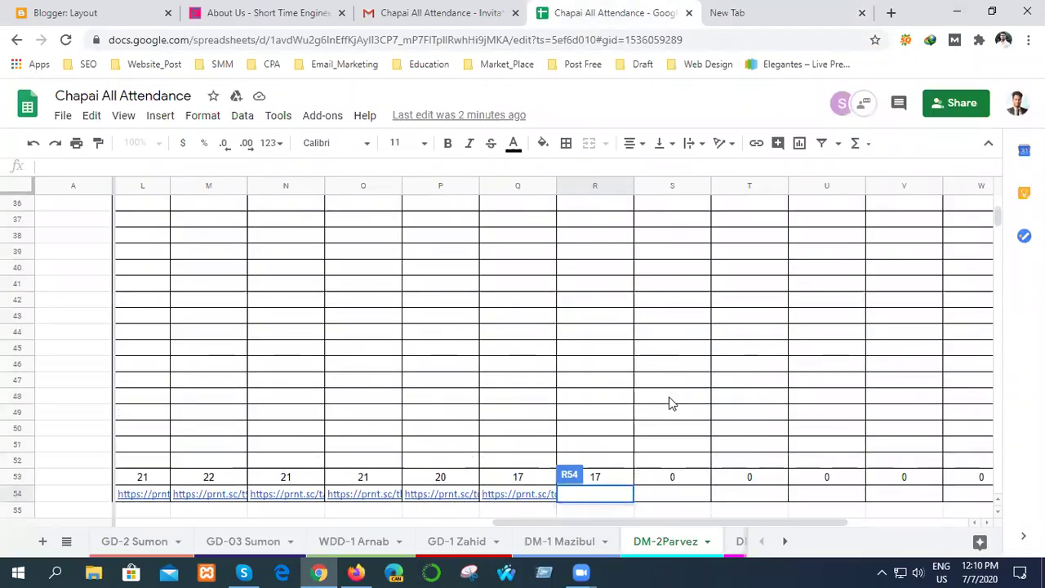
left_click(748, 509)
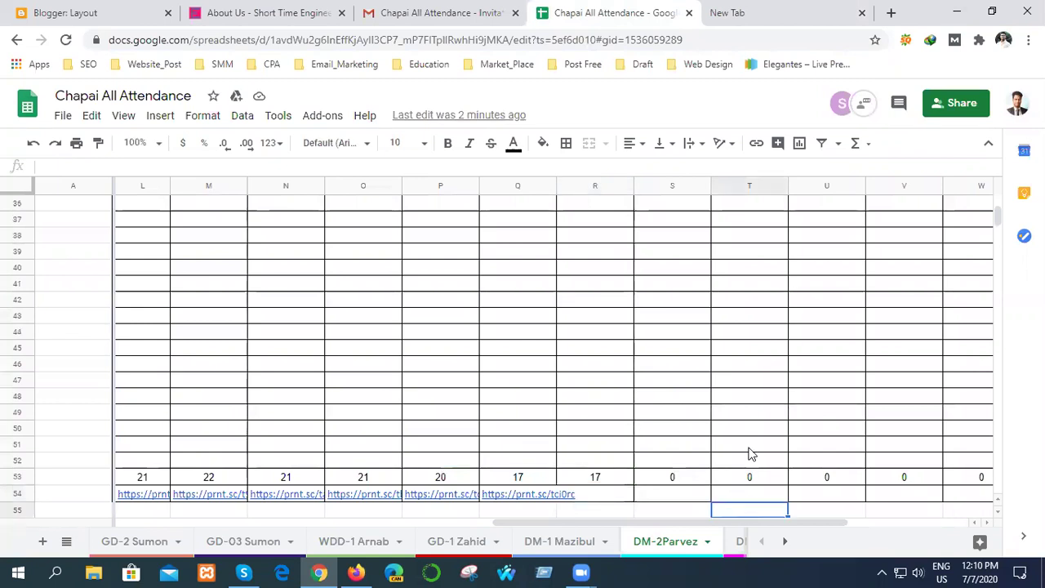
scroll(750, 454, "down", 3)
left_click_drag(506, 526, 128, 535)
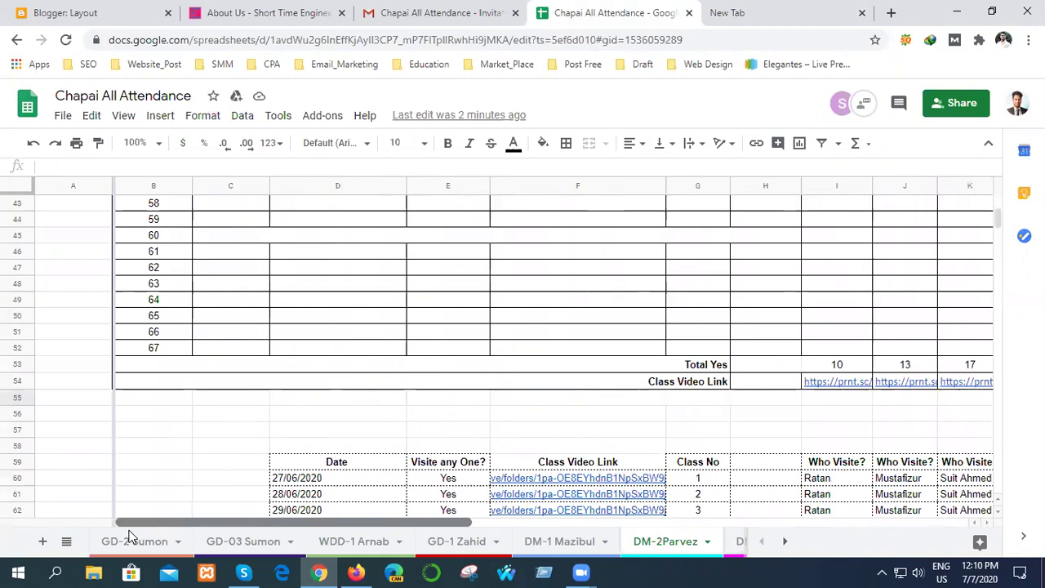
scroll(383, 447, "down", 5)
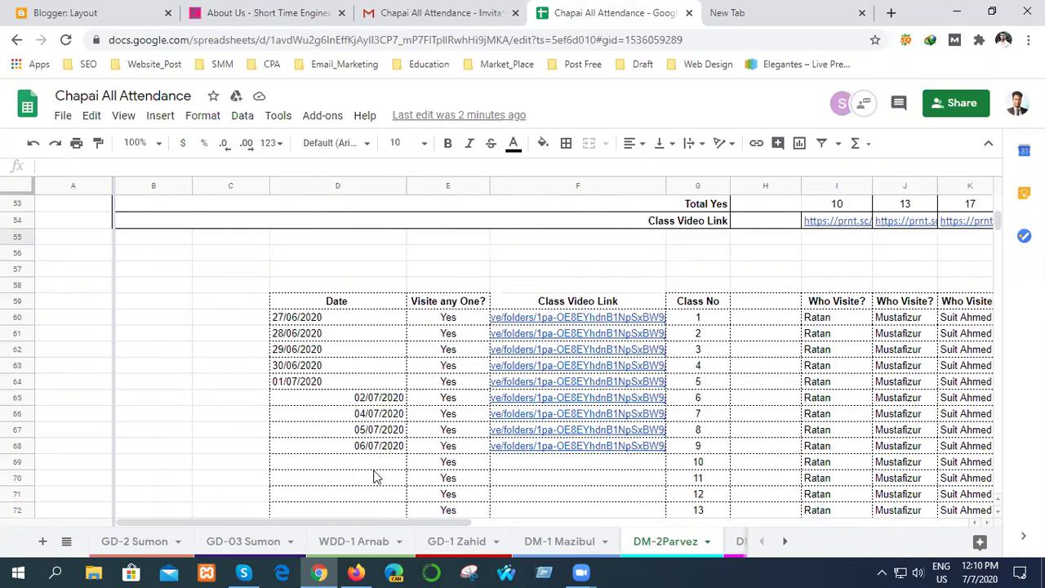
double_click(380, 460)
type("07/")
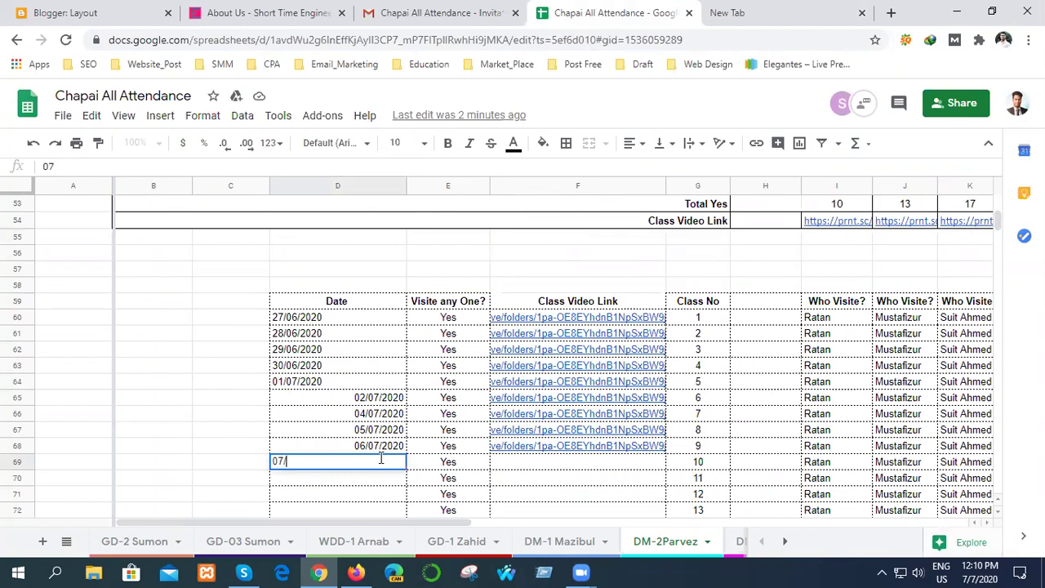
type("07/2020")
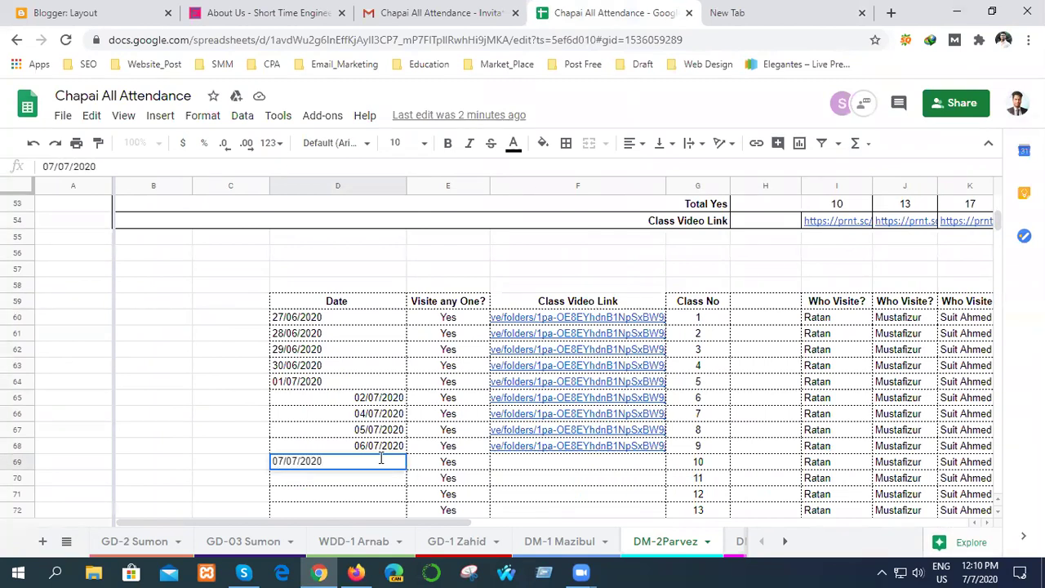
Copy the Drive folder link from the class 9 row into the Class Video Link cell F69 for class 10
left_click(576, 467)
key("ctrl+v")
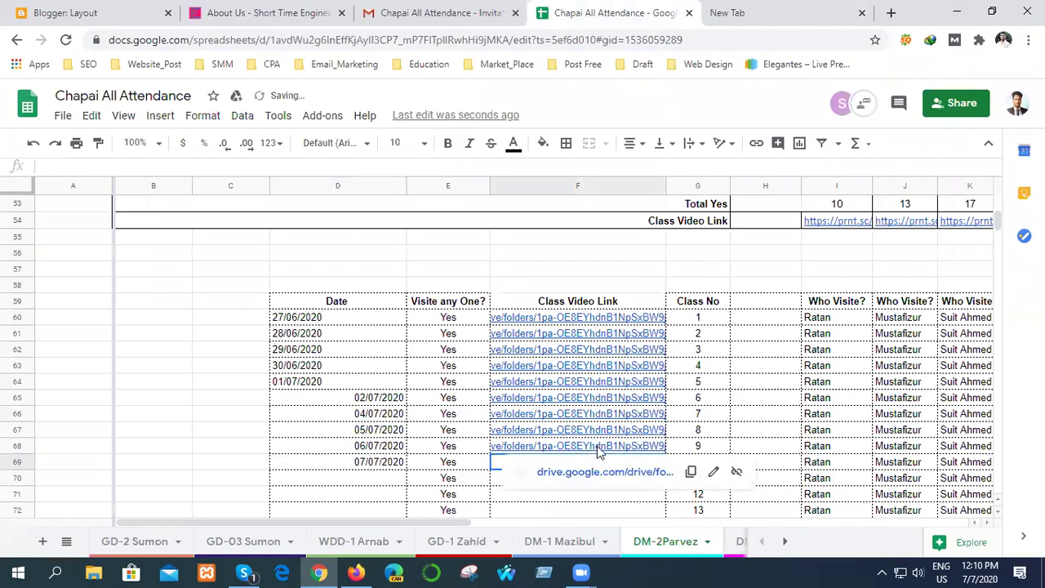
left_click(690, 473)
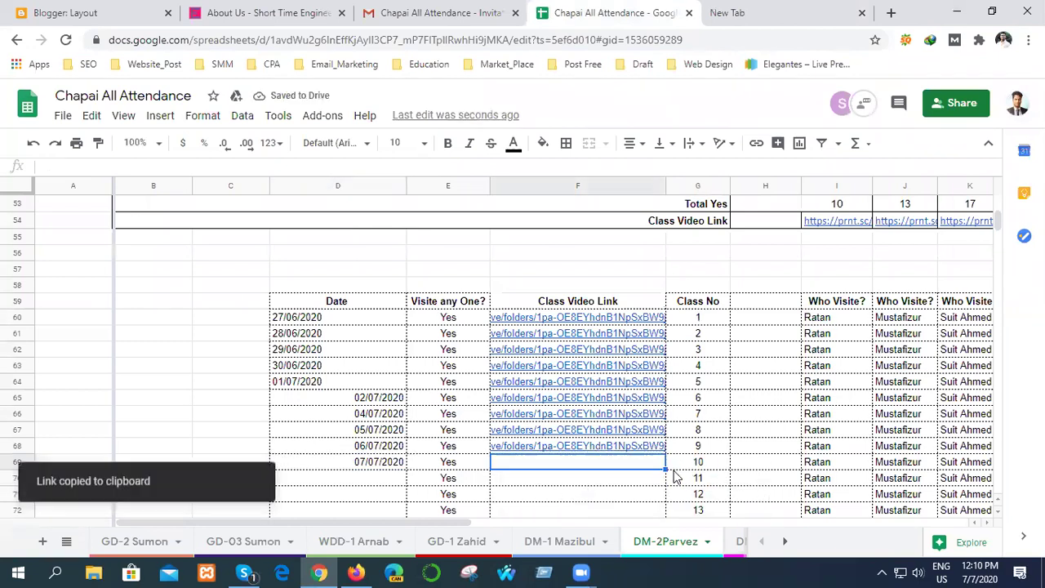
double_click(552, 463)
key("ctrl+v")
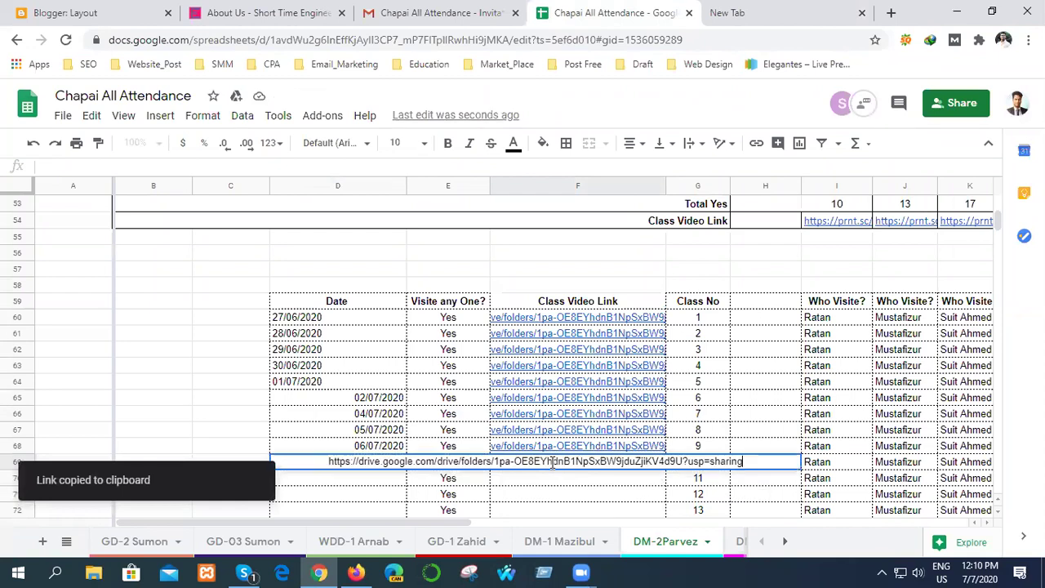
left_click(784, 433)
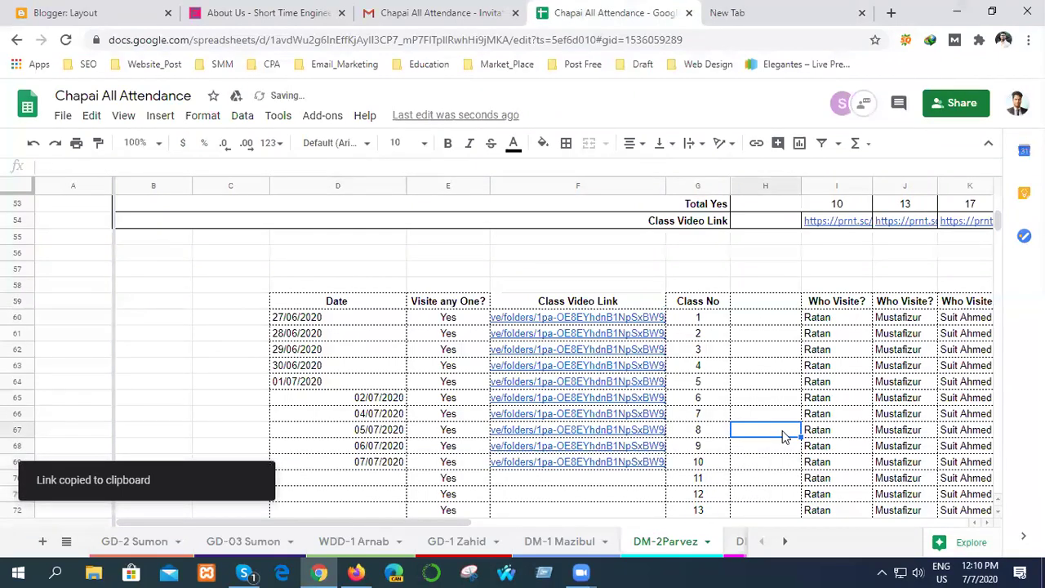
left_click(783, 258)
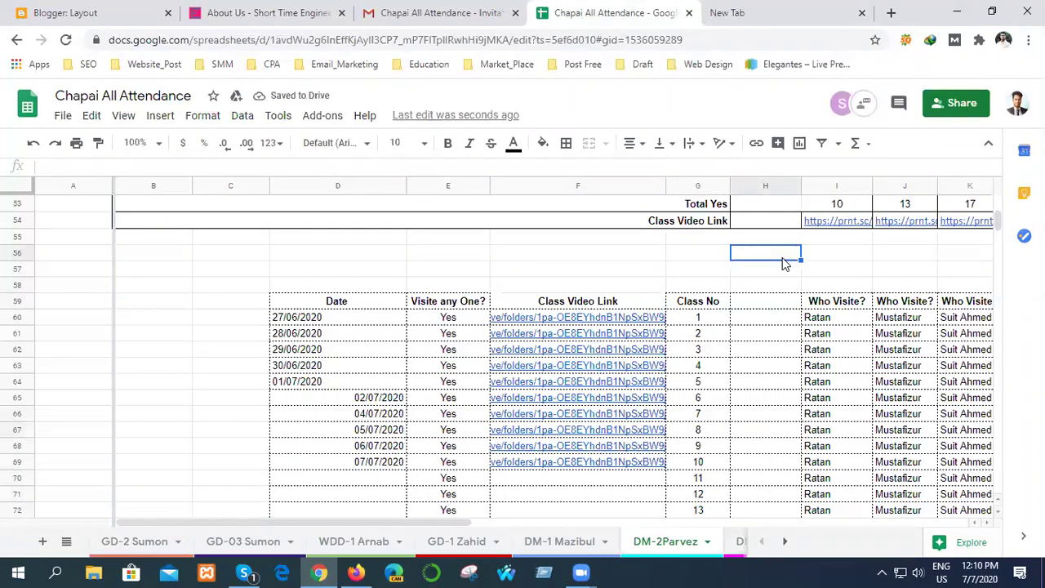
Open the empty Class Video Link cell R54 for editing
left_click_drag(468, 526, 716, 540)
scroll(852, 446, "up", 3)
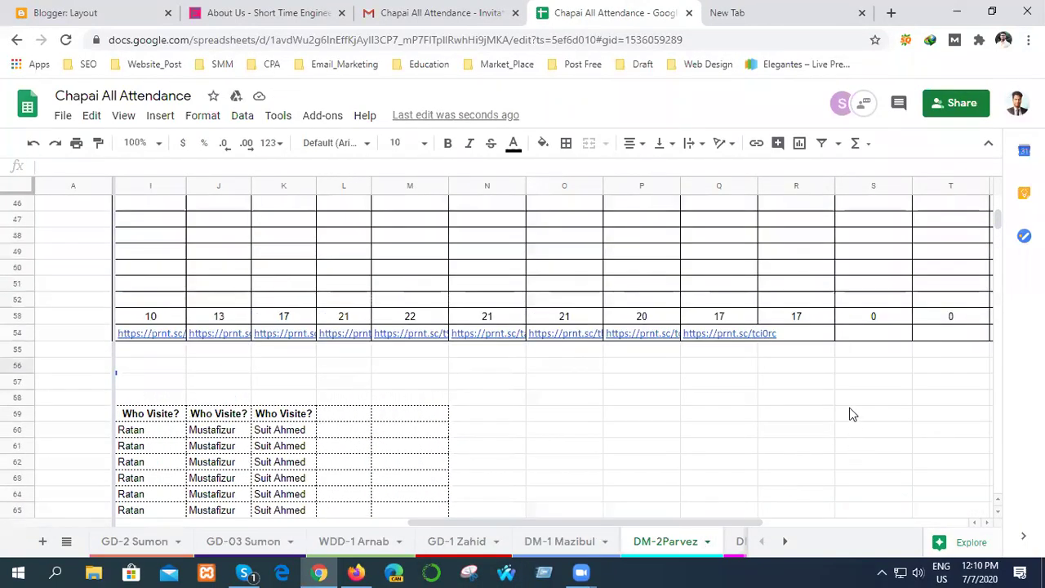
double_click(809, 333)
scroll(795, 457, "up", 2)
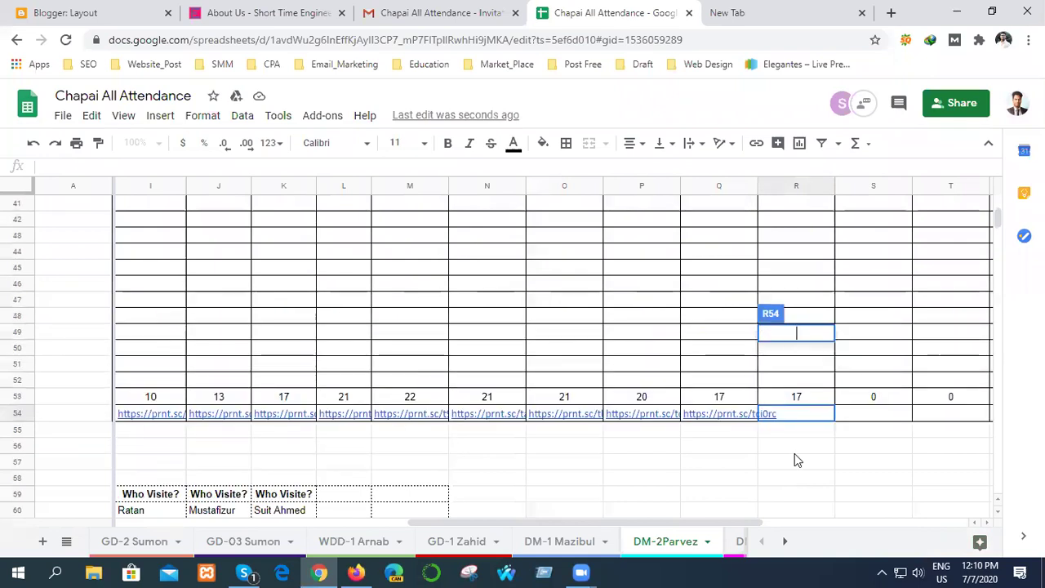
left_click(797, 417)
key("Return")
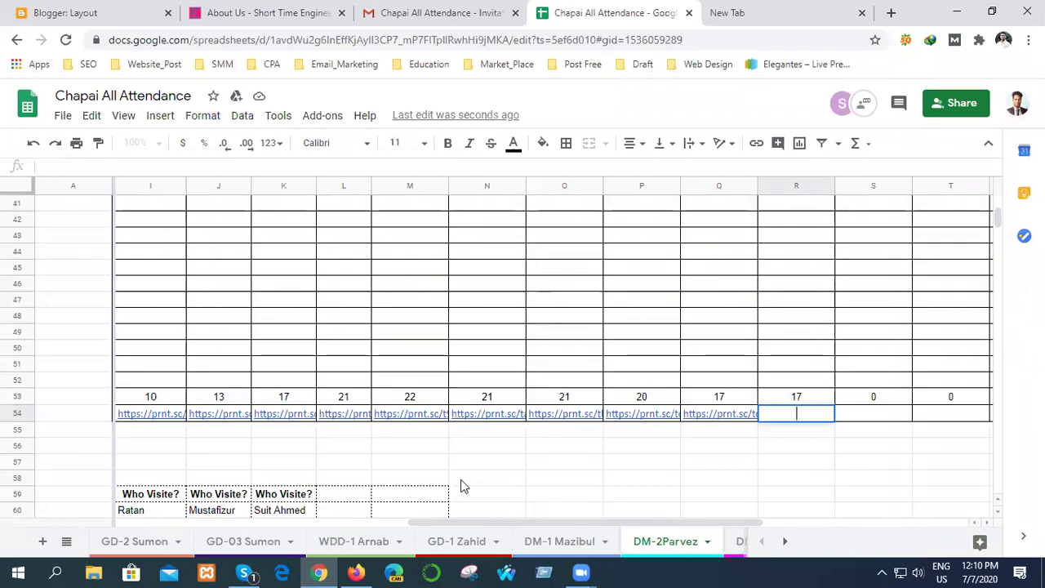
mouse_move(580, 571)
mouse_move(504, 447)
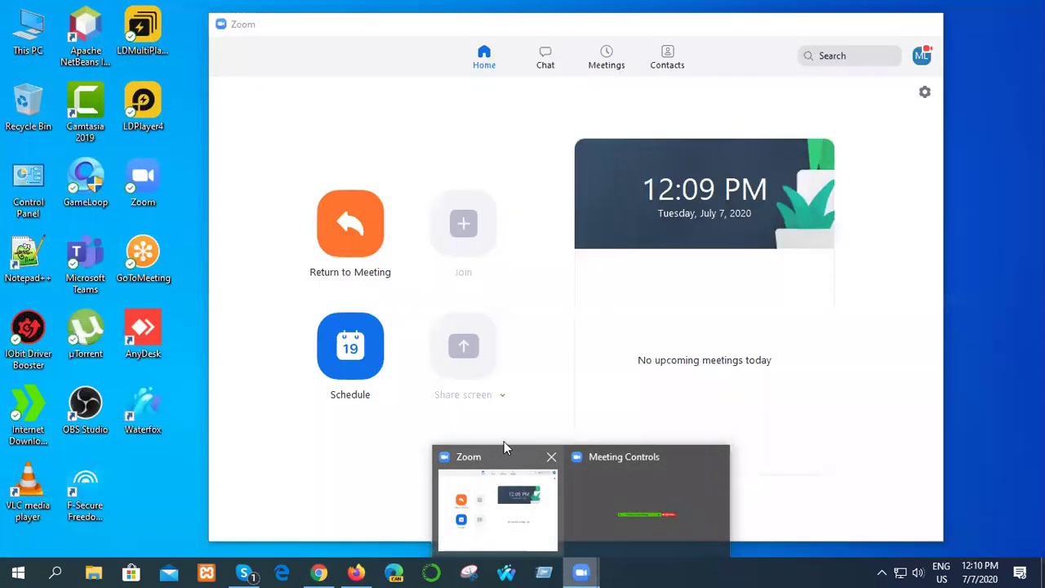
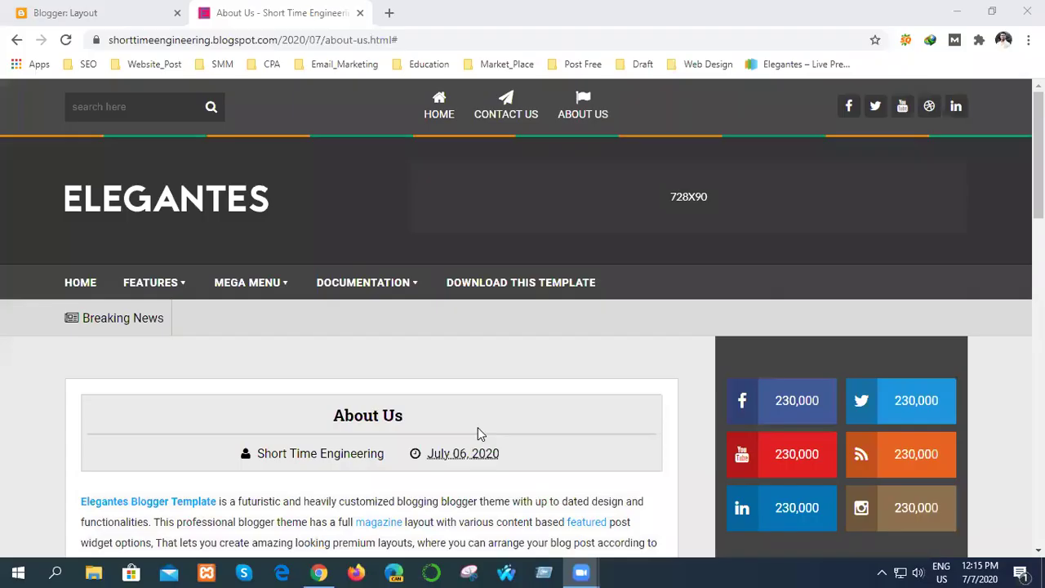
Look through the Short Time Engineering blog's About Us page and open the blog's home page
scroll(481, 441, "down", 6)
scroll(493, 493, "down", 1)
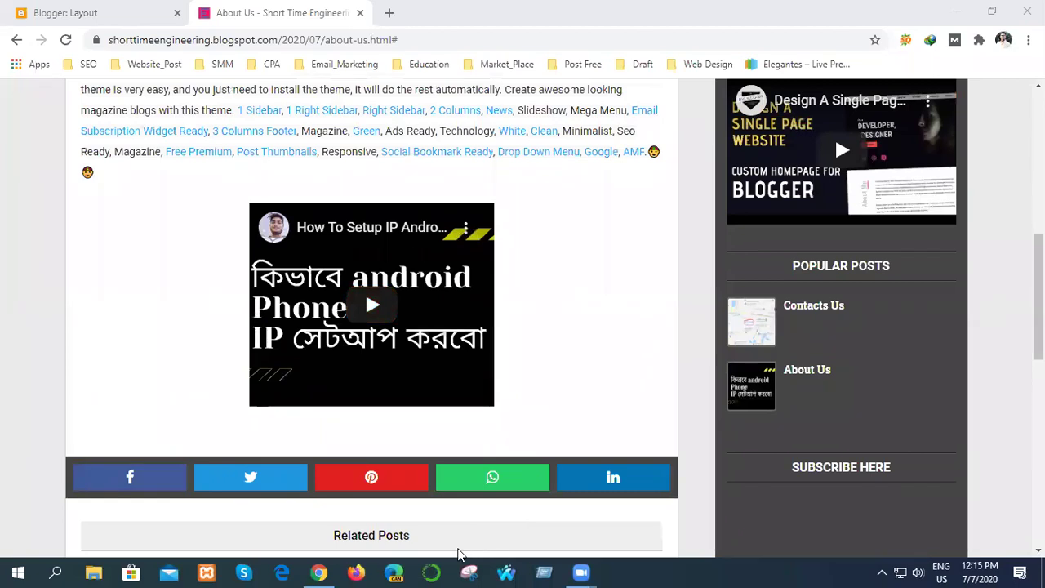
left_click(86, 15)
left_click(269, 15)
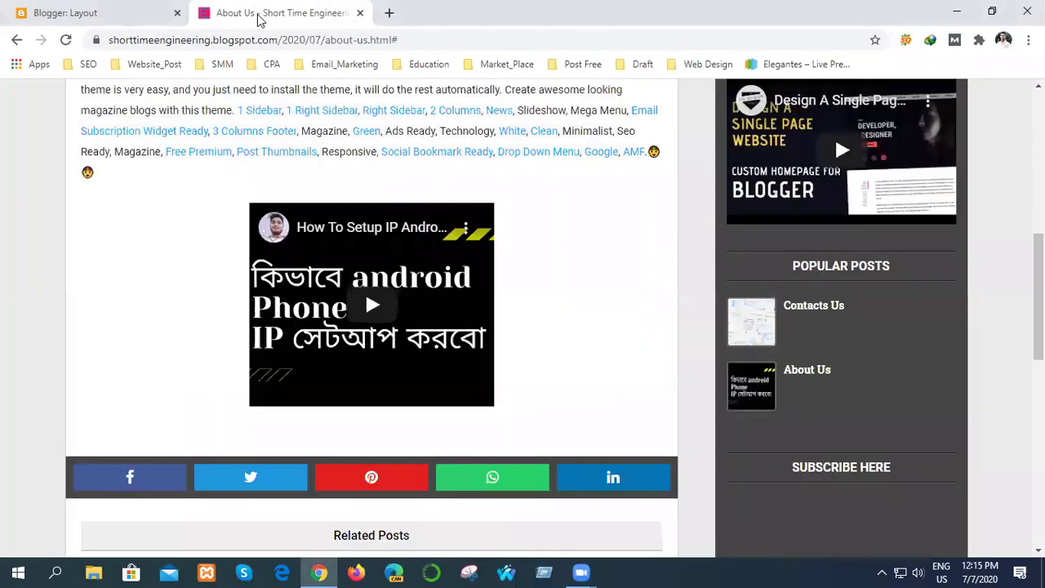
scroll(175, 278, "up", 10)
left_click(332, 142)
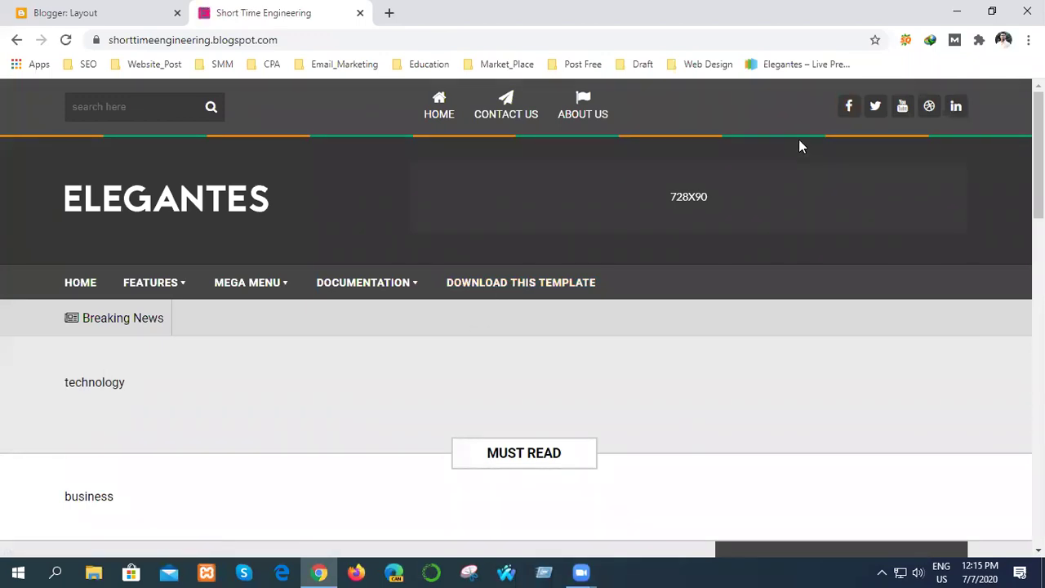
Compare the blog's header with the Blogger layout and open the Top-Social Link List gadget for editing
left_click(147, 12)
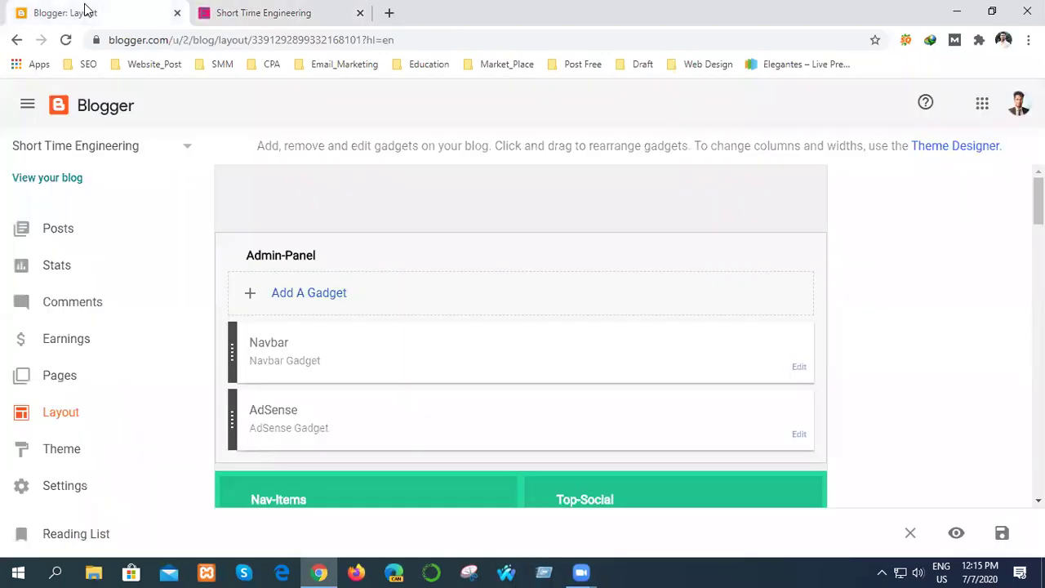
scroll(444, 392, "down", 2)
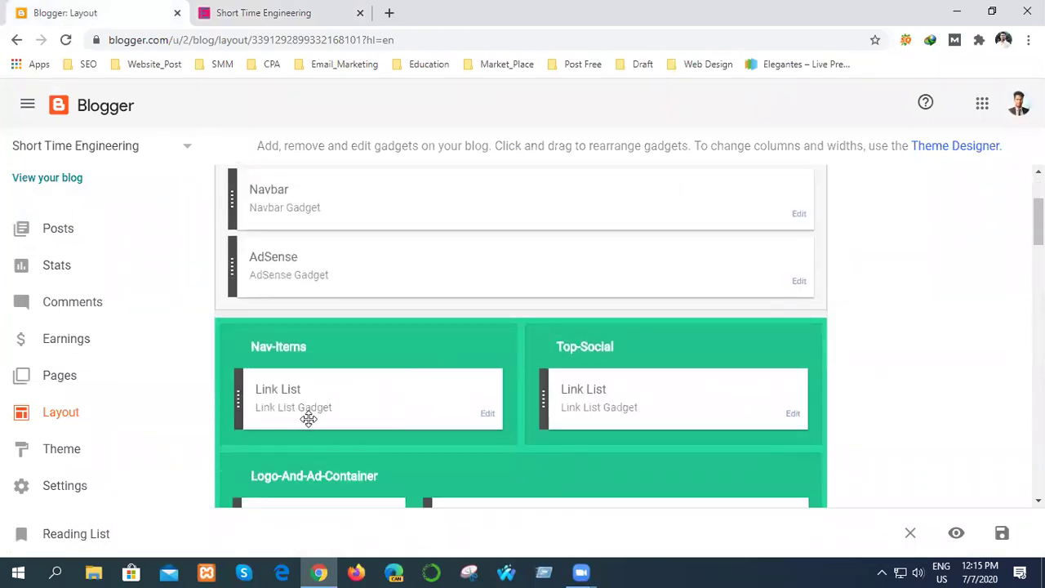
left_click(280, 13)
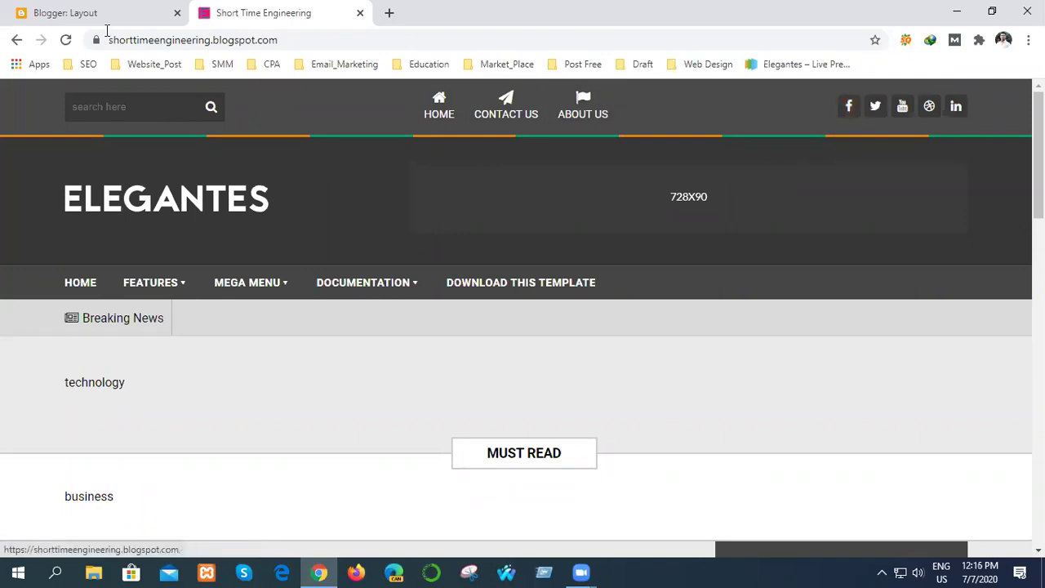
left_click(41, 14)
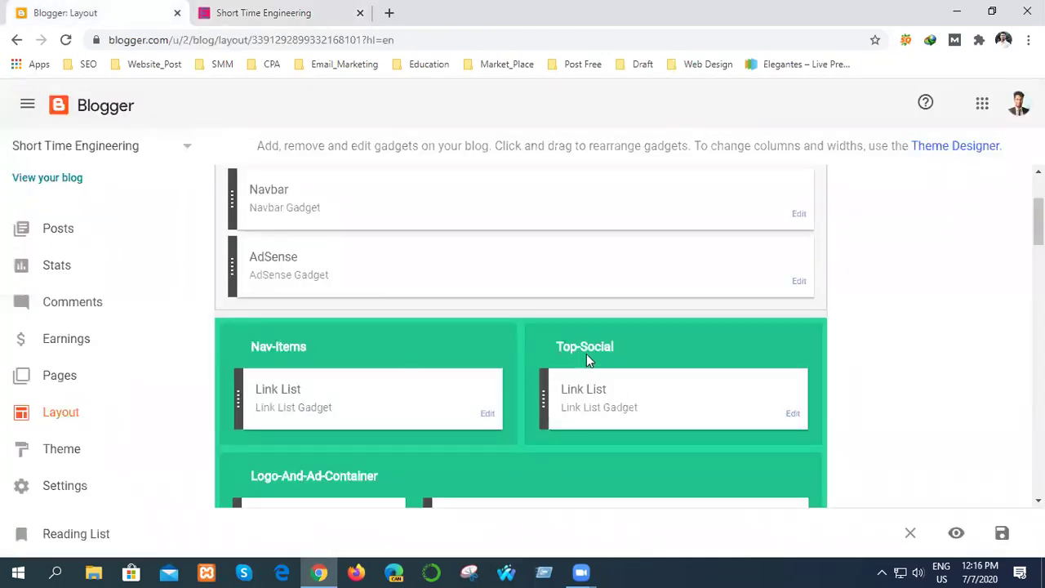
left_click(793, 416)
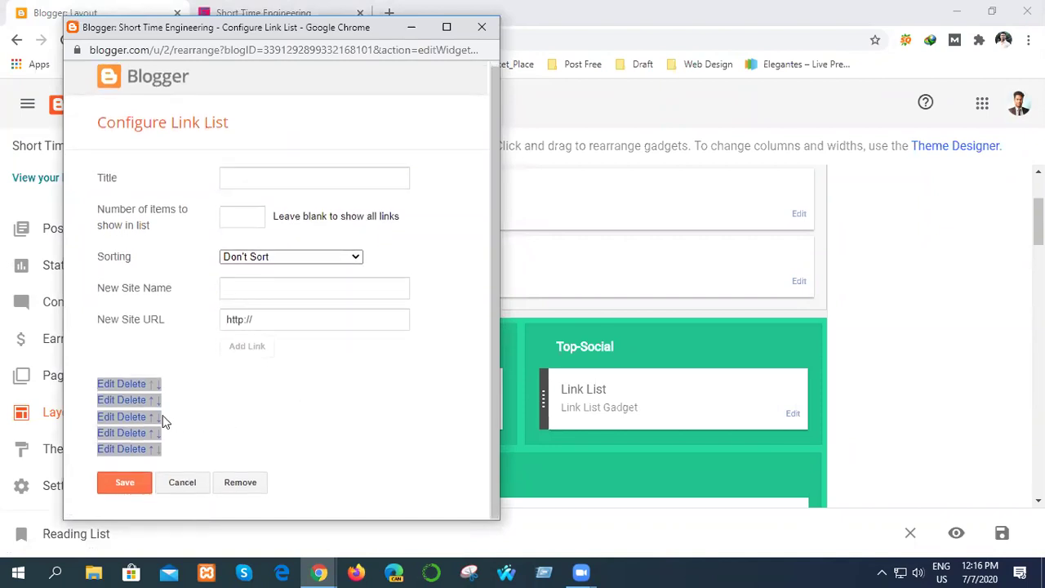
Switch to Firefox, decline making it the default browser, and replace the failed page with a new tab
left_click(413, 32)
left_click(359, 573)
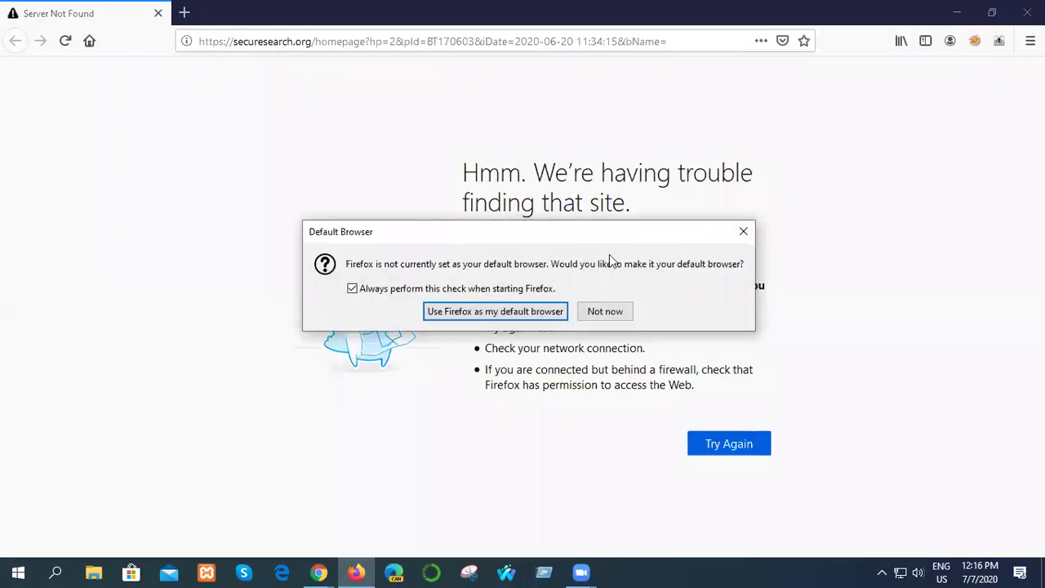
left_click(608, 312)
left_click(184, 13)
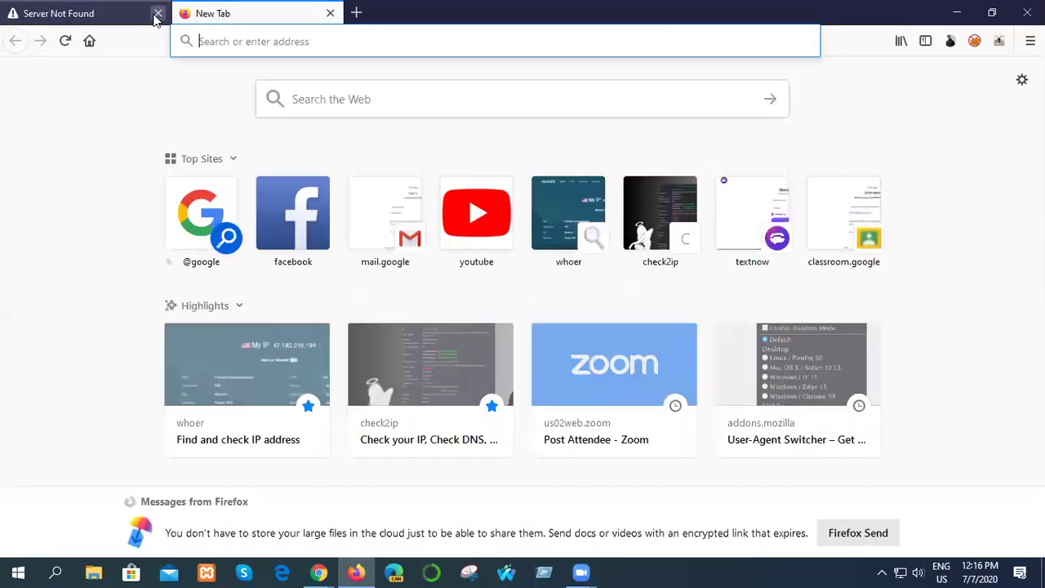
left_click(158, 13)
Open the own Facebook profile page and copy its web address
left_click(327, 233)
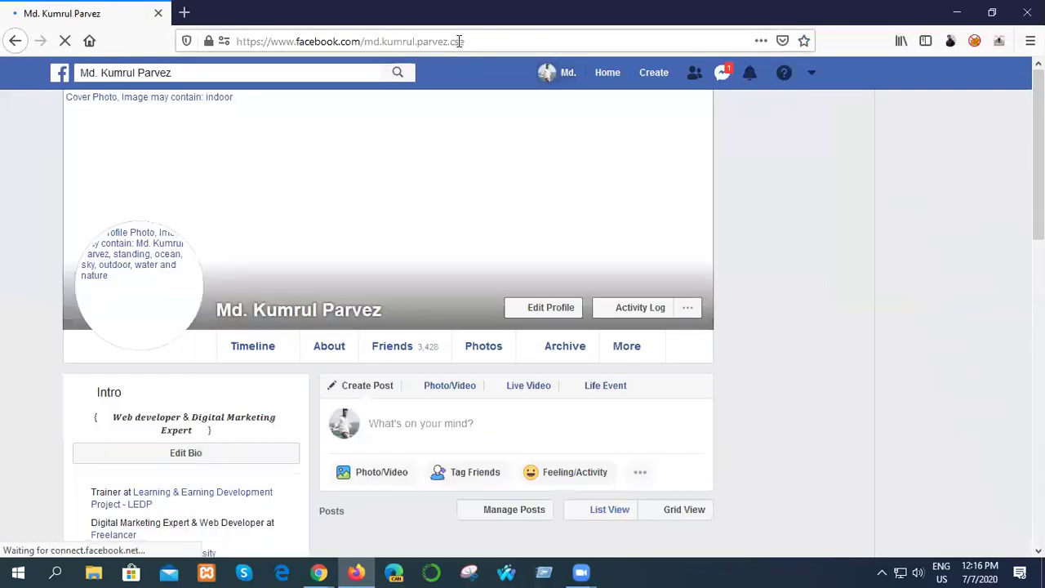
left_click(470, 41)
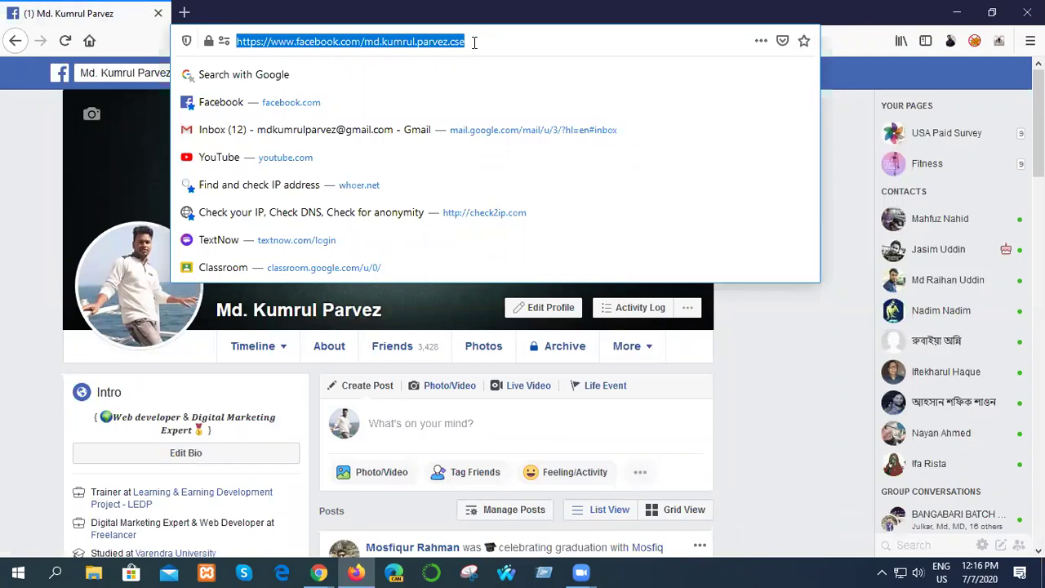
left_click(39, 145)
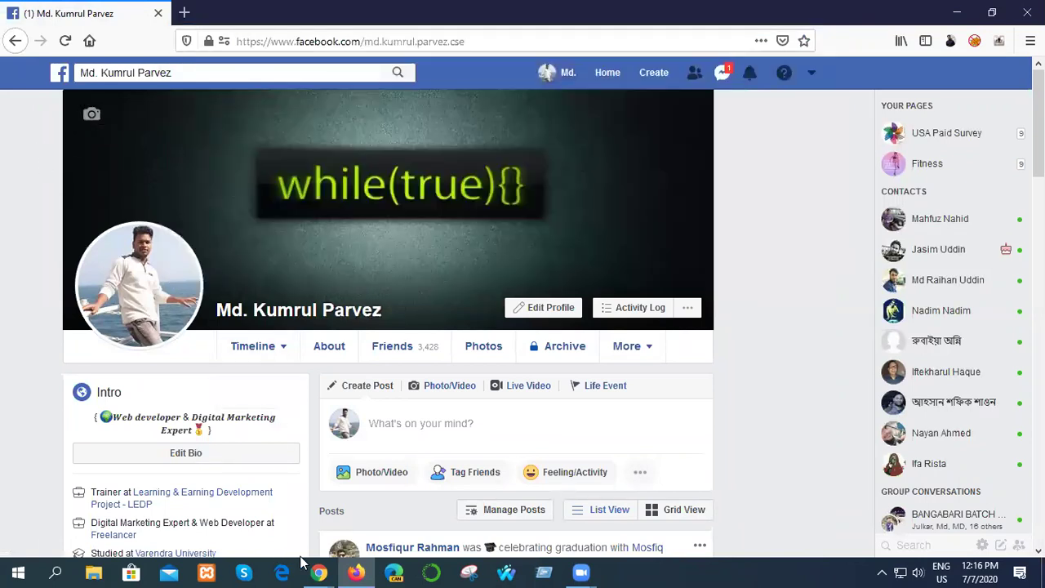
Back in Blogger's Configure Link List window in Chrome, set the fa-facebook link's URL to the copied profile address and save that entry
mouse_move(319, 572)
left_click(340, 521)
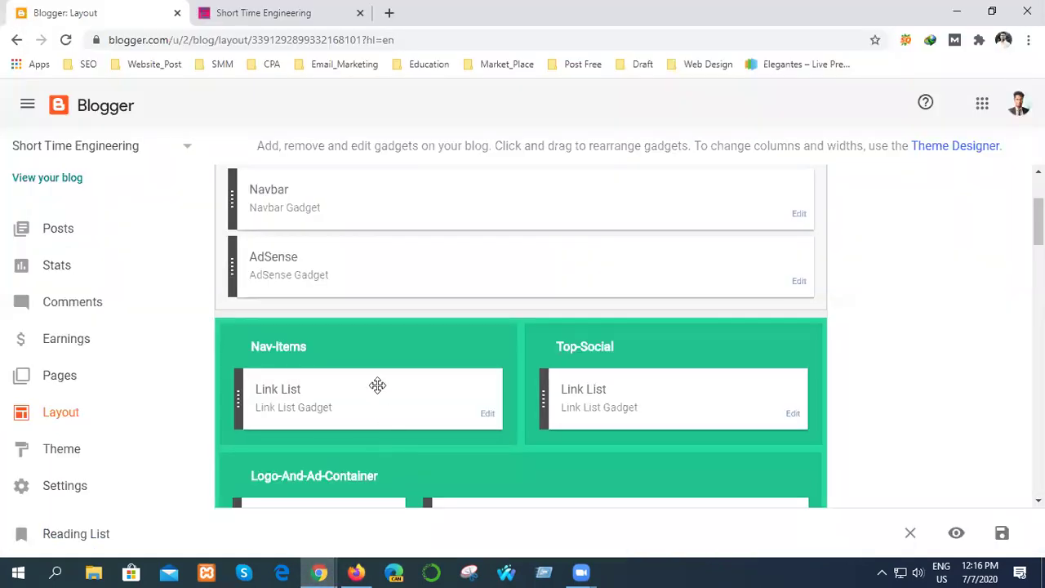
left_click(413, 514)
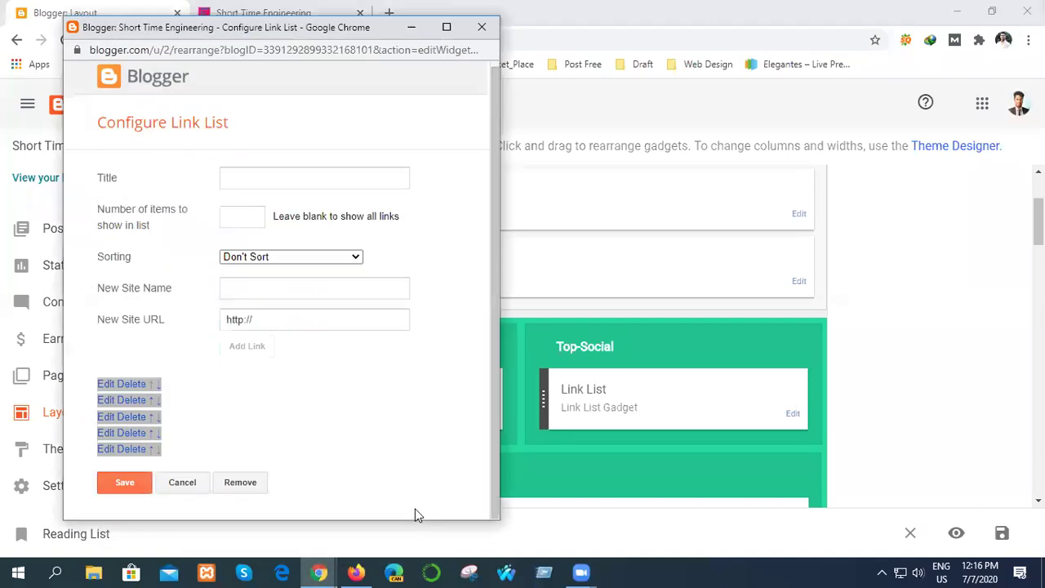
left_click(103, 385)
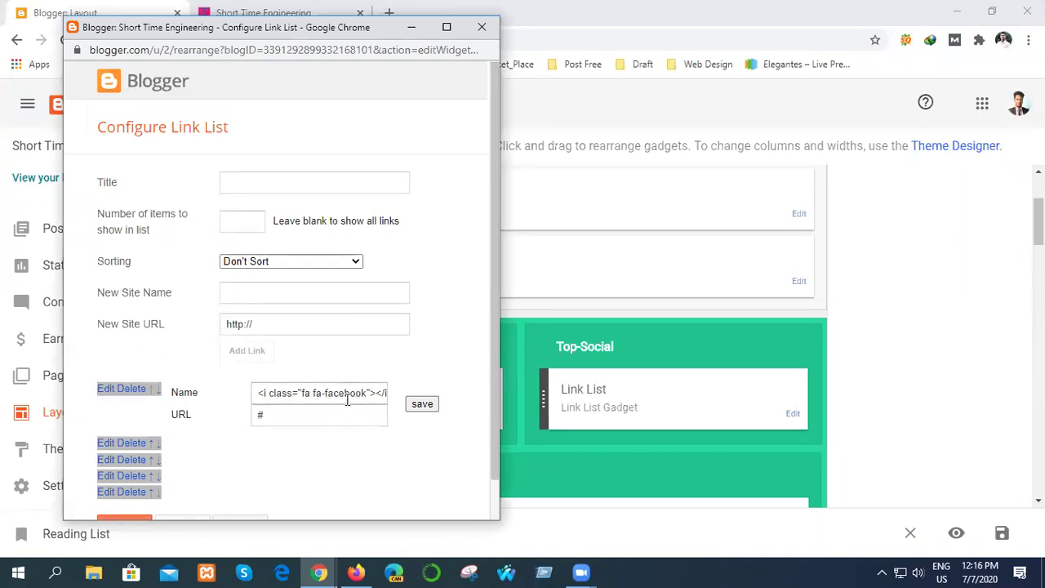
left_click(294, 414)
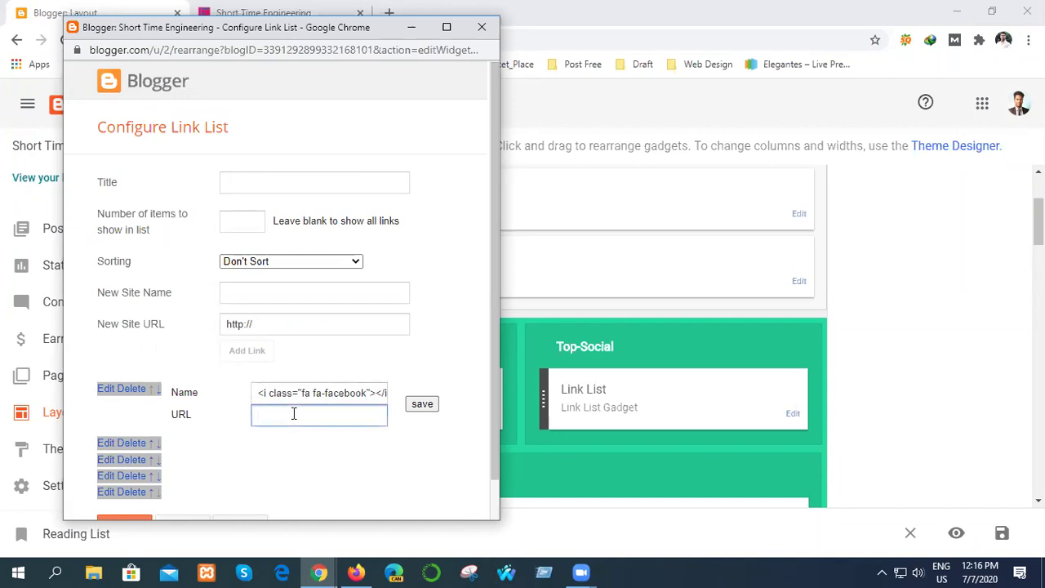
key("ctrl+v")
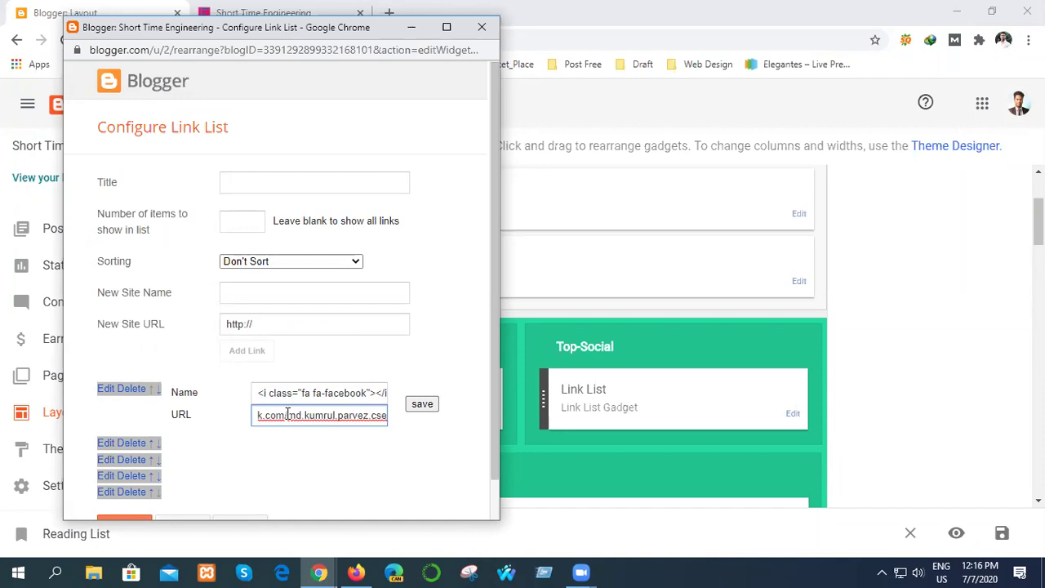
left_click(419, 404)
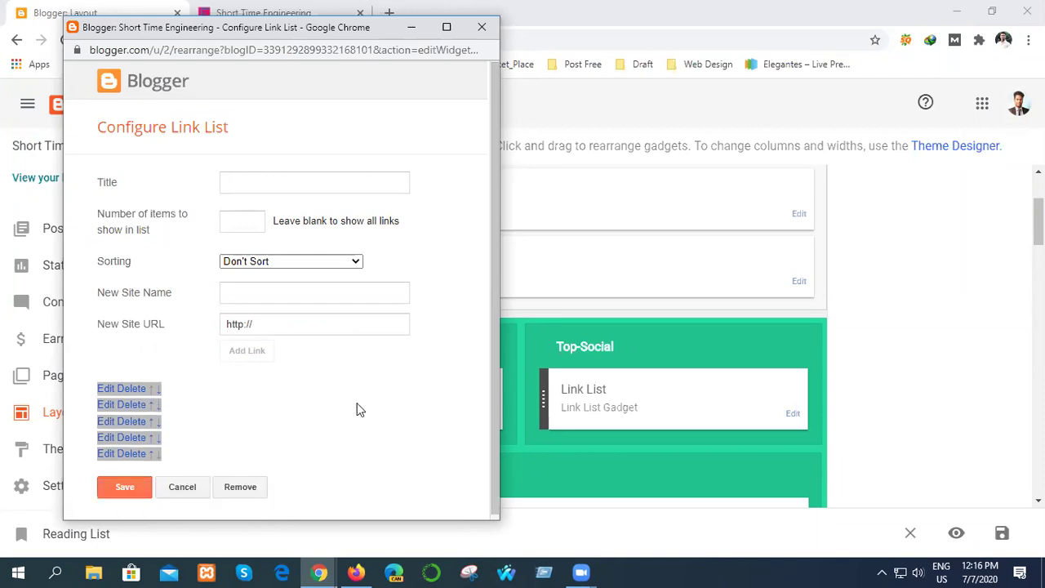
Save the Top-Social Link List, reload the blog to test its Facebook icon, and return to the blog page
left_click(125, 487)
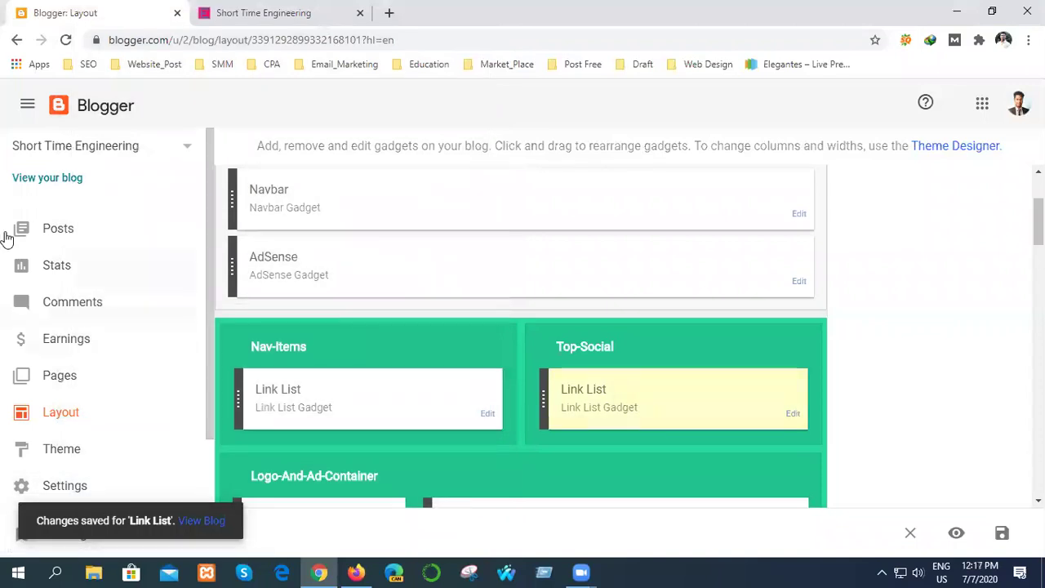
left_click(302, 12)
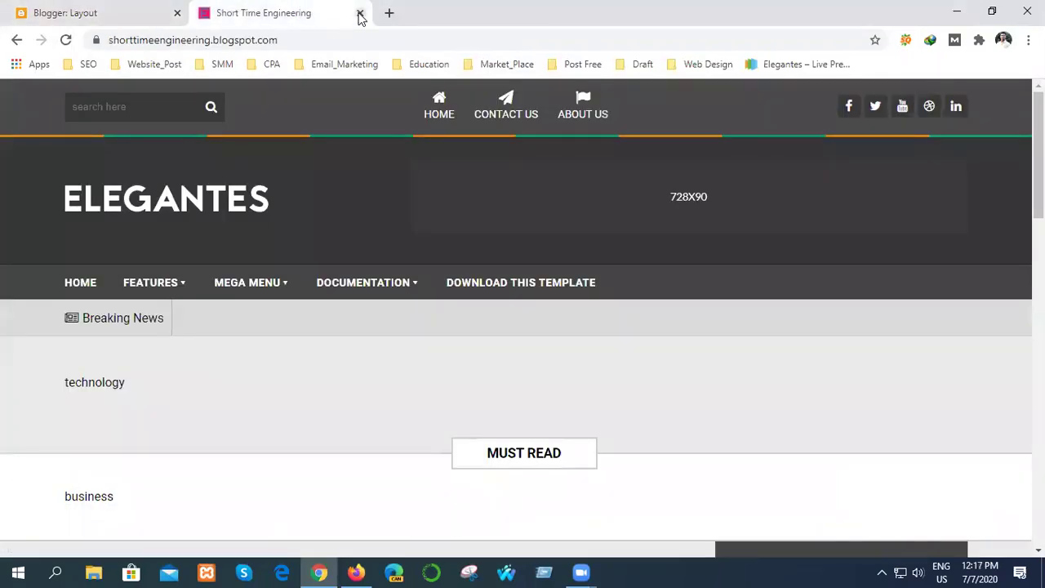
left_click(66, 41)
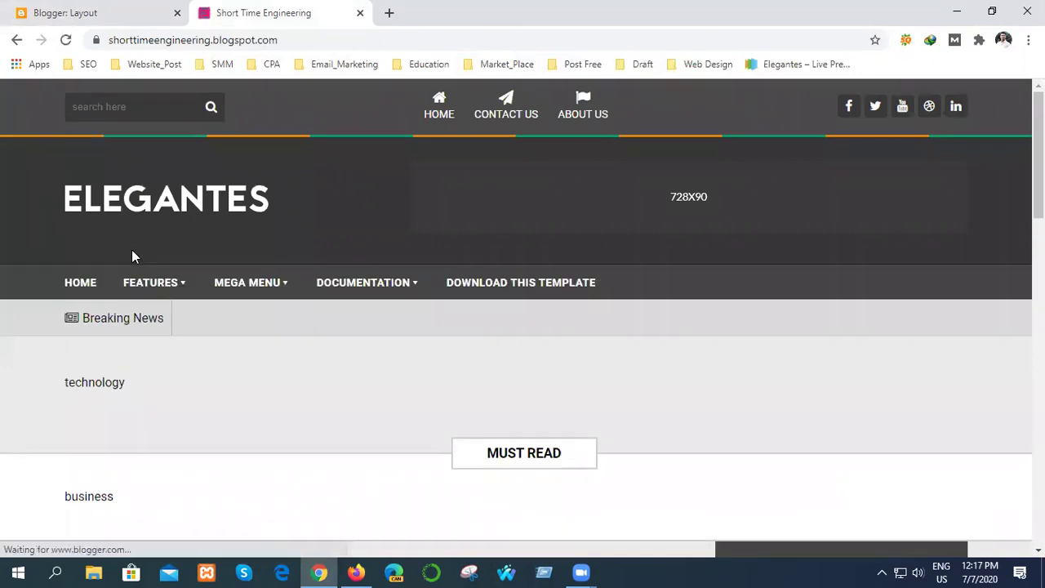
key("F5")
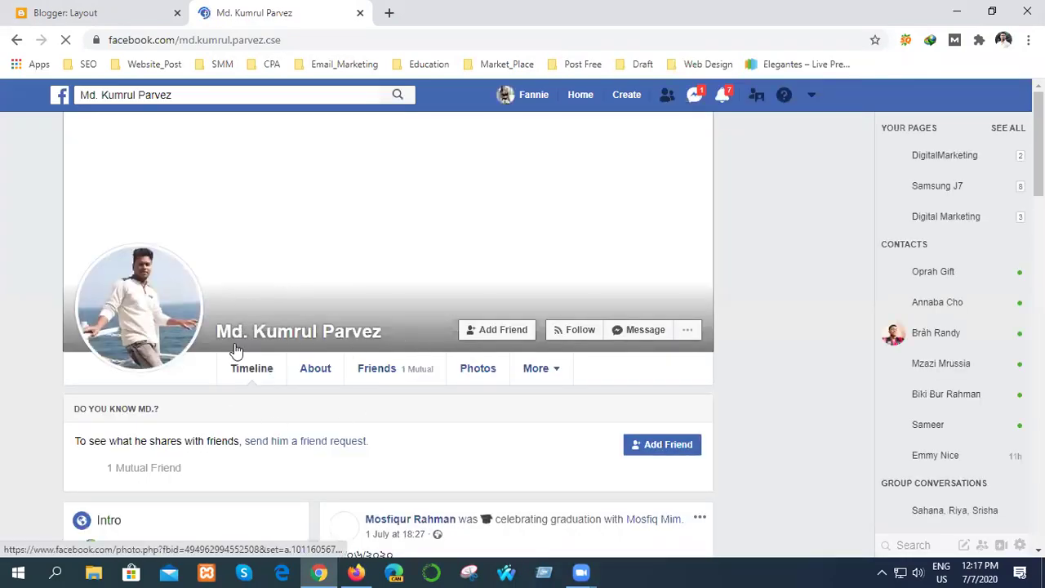
left_click(13, 42)
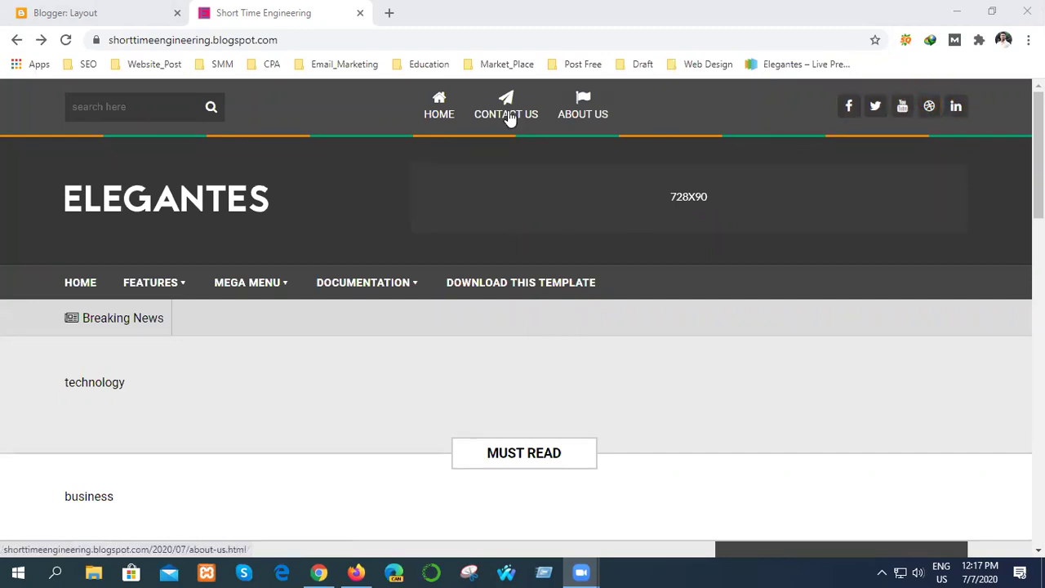
Compare the blog's header with the Logo-And-Ad-Container section of the Blogger layout
left_click(77, 8)
left_click(327, 8)
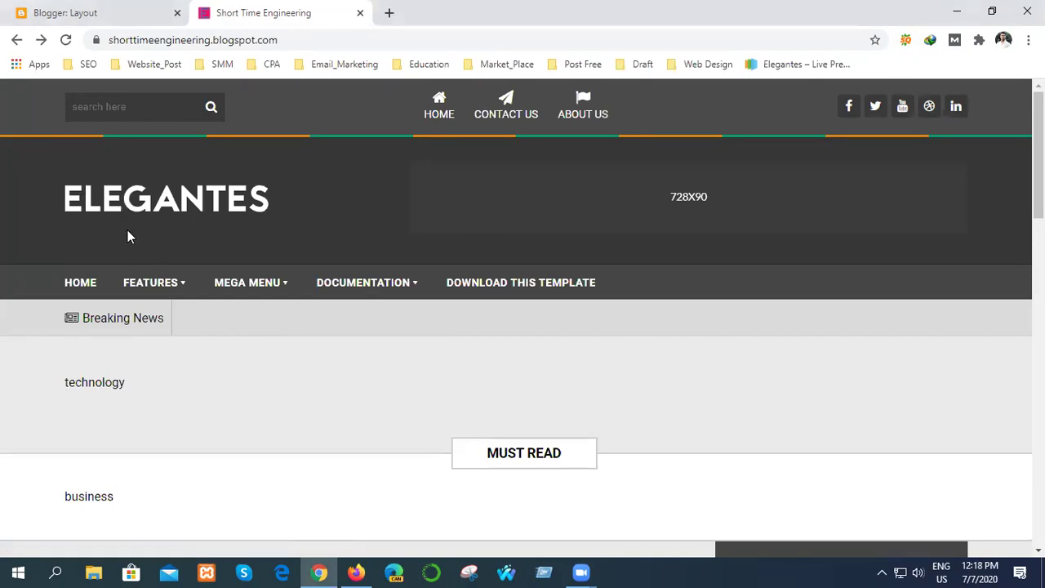
left_click(131, 12)
scroll(424, 427, "down", 3)
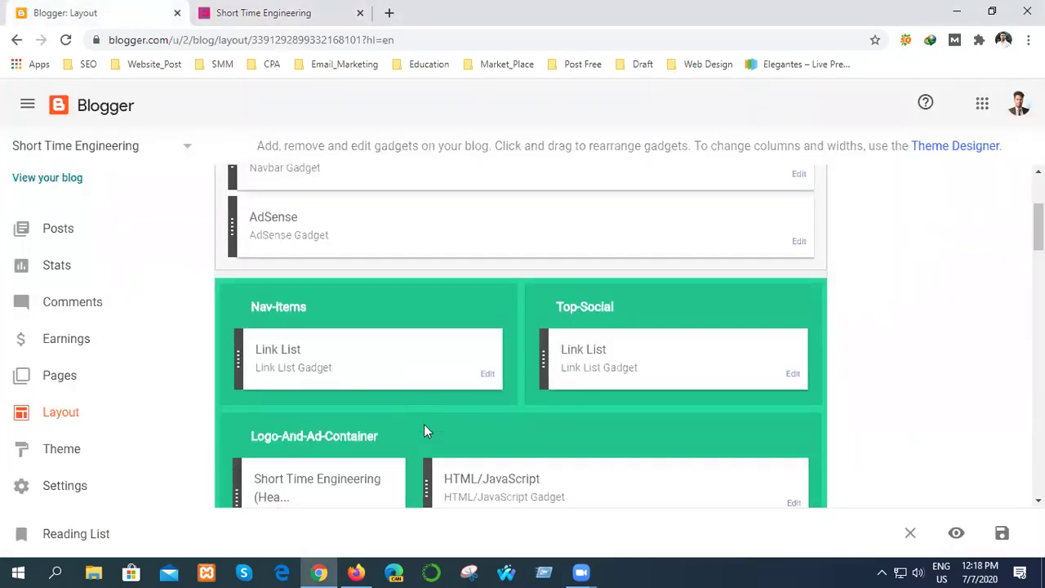
scroll(390, 425, "up", 1)
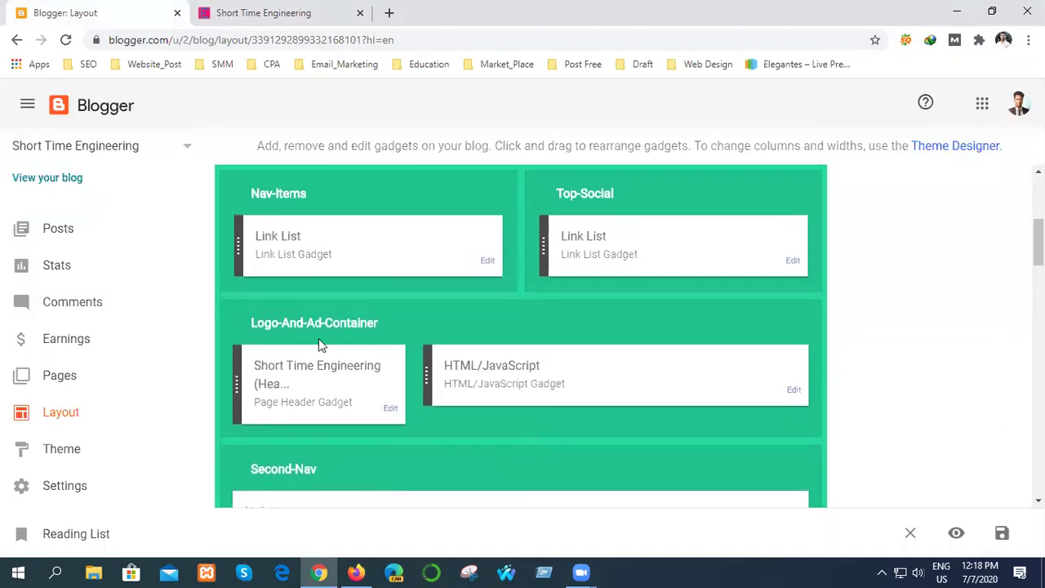
left_click(390, 410)
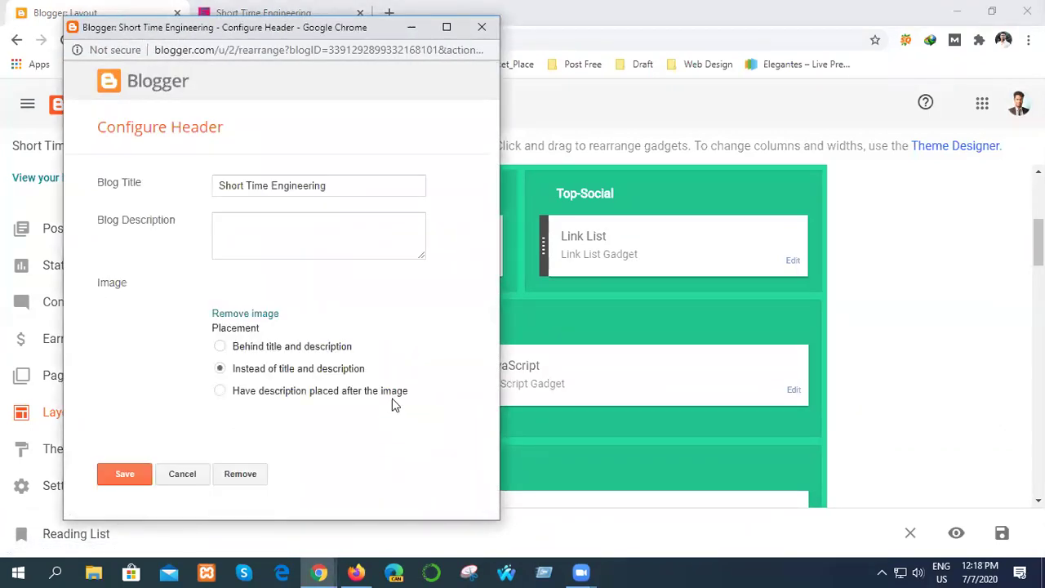
left_click(265, 315)
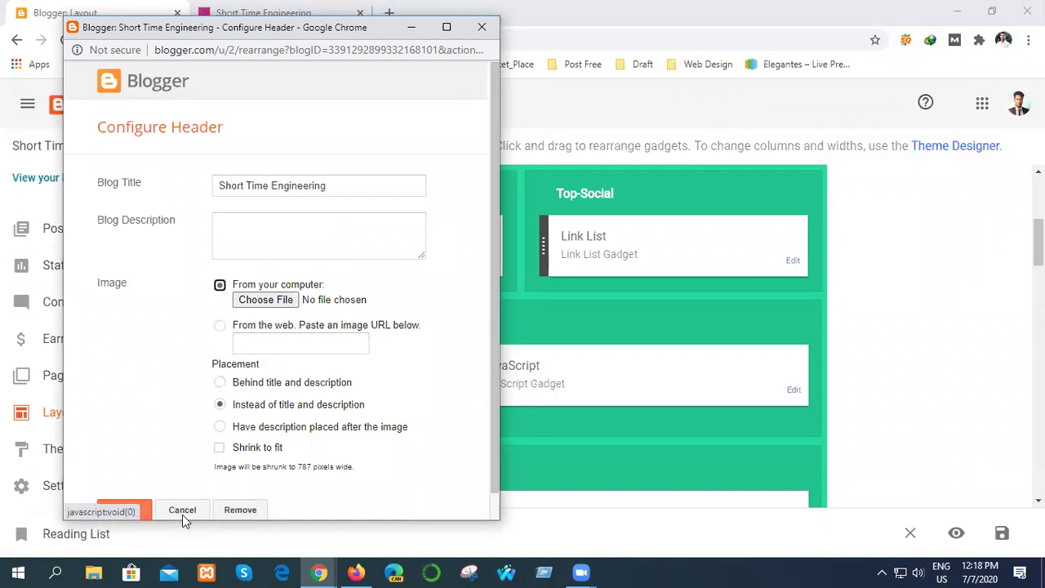
left_click(482, 27)
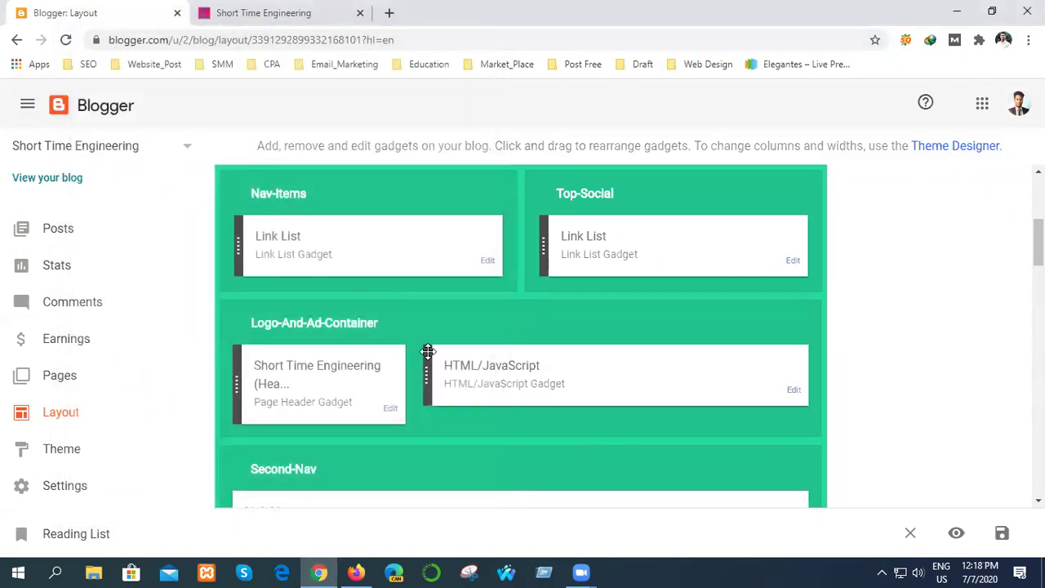
Replace the Page Header gadget's image with 19253835.png from Downloads, save the gadget, and reload the blog to check the logo
left_click(392, 411)
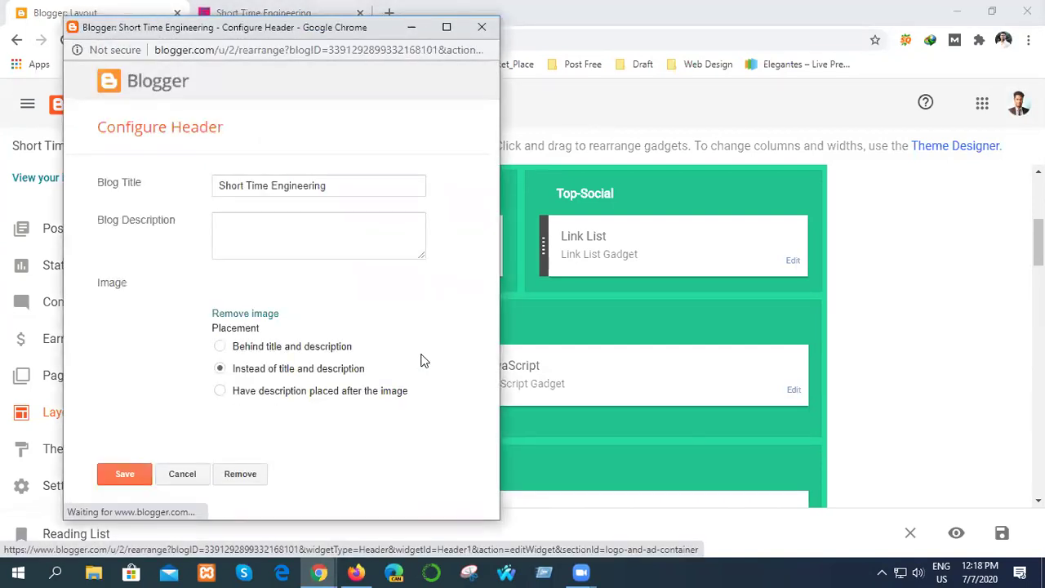
left_click(265, 314)
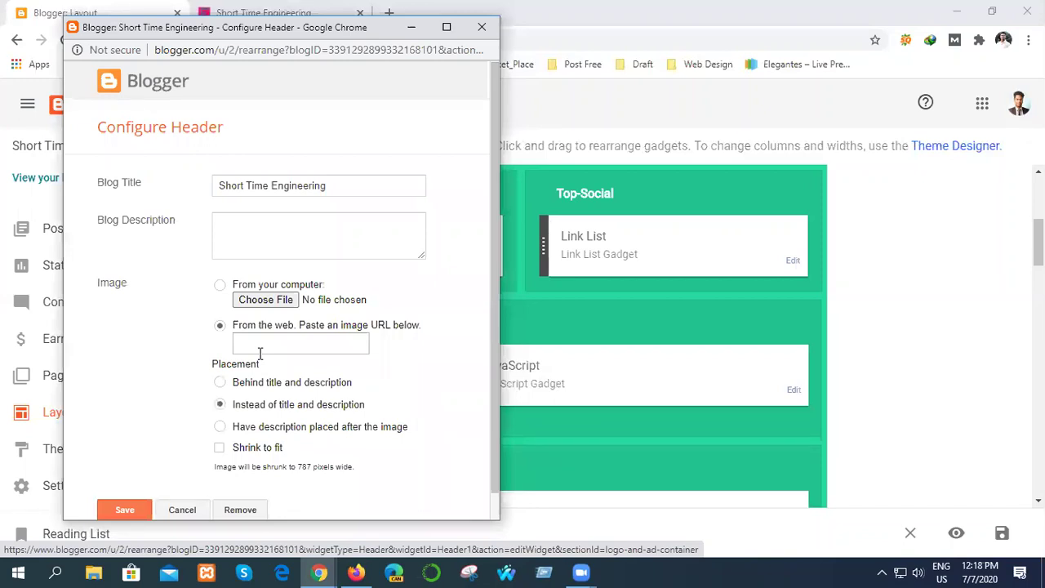
left_click(219, 285)
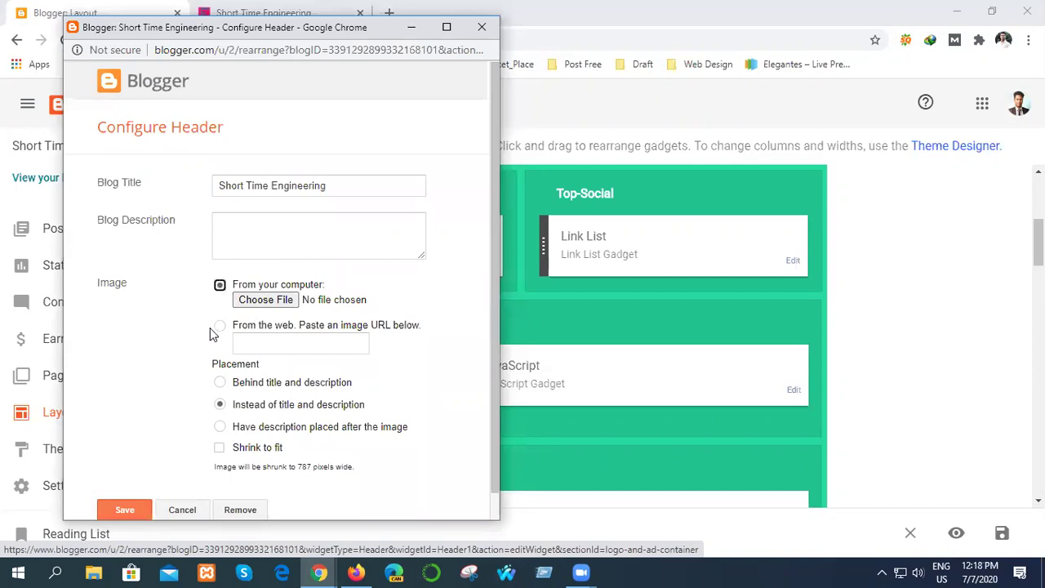
left_click(271, 304)
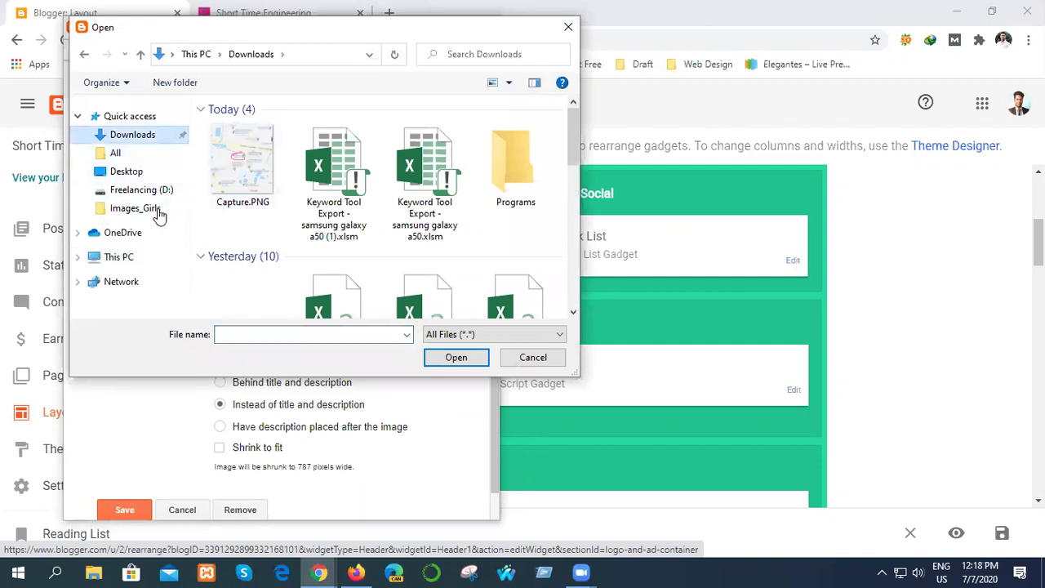
scroll(335, 245, "down", 2)
left_click(257, 204)
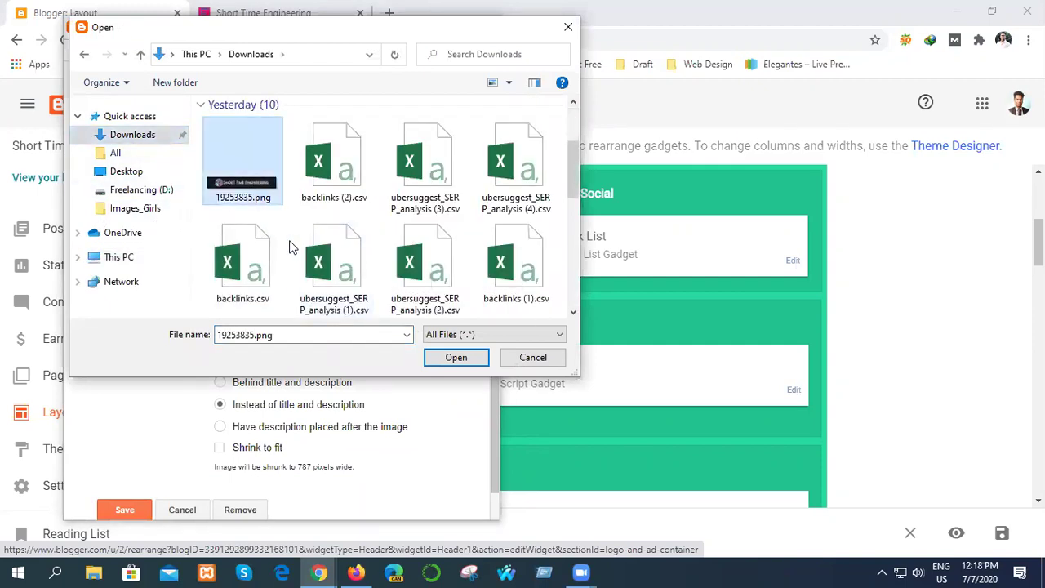
left_click(454, 357)
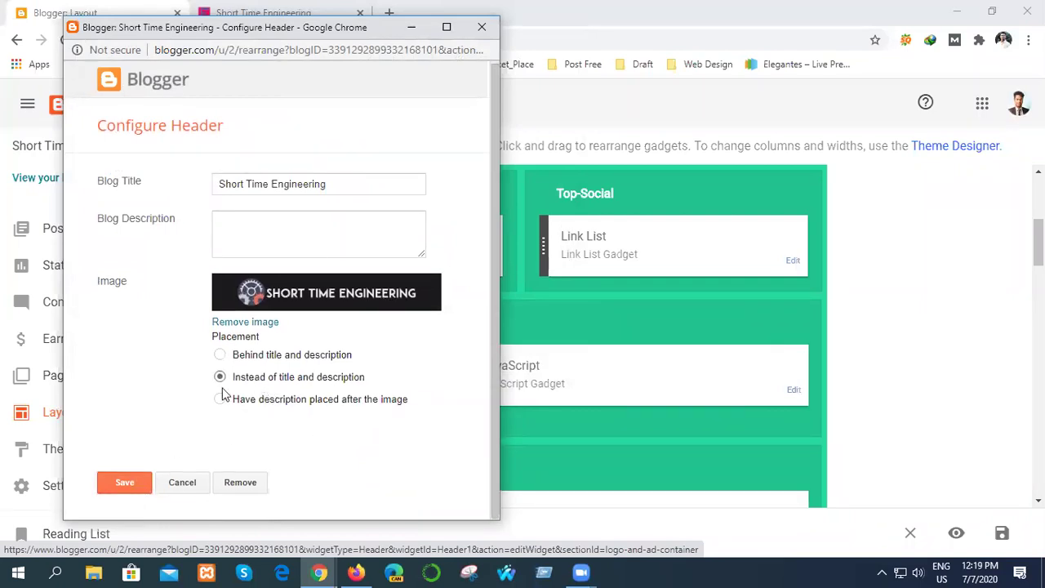
left_click(118, 485)
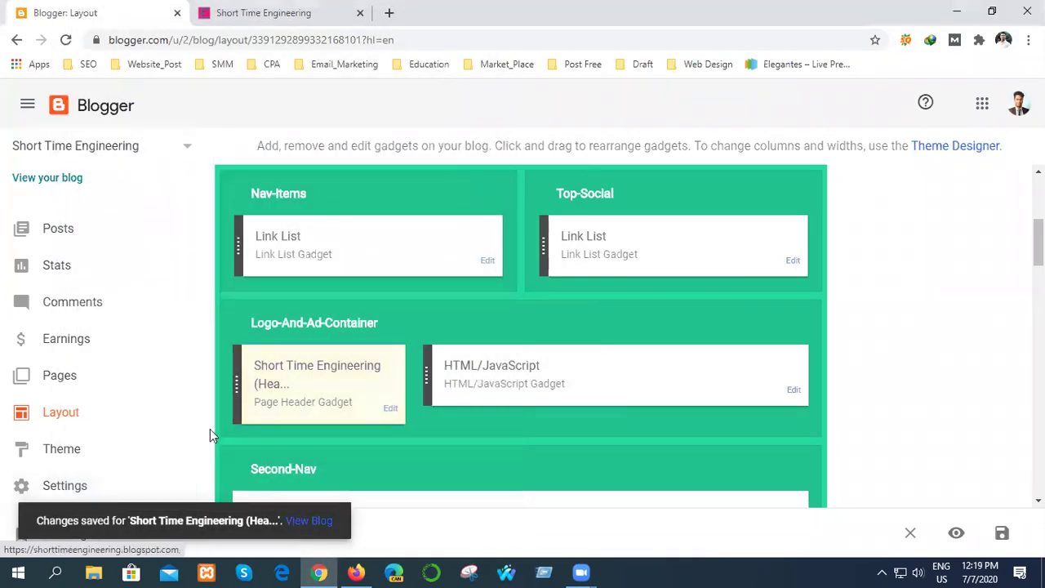
left_click(267, 10)
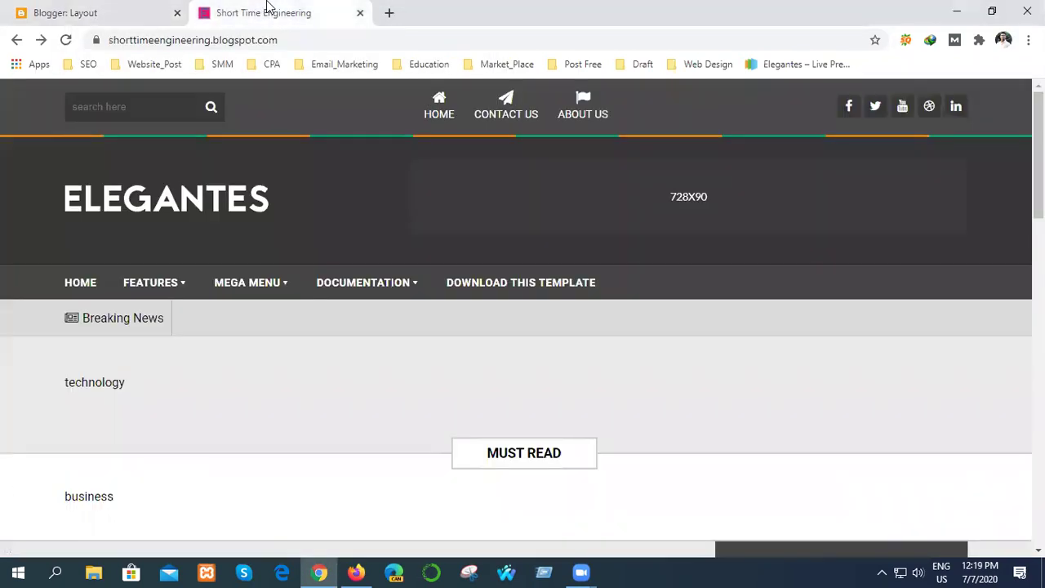
left_click(65, 40)
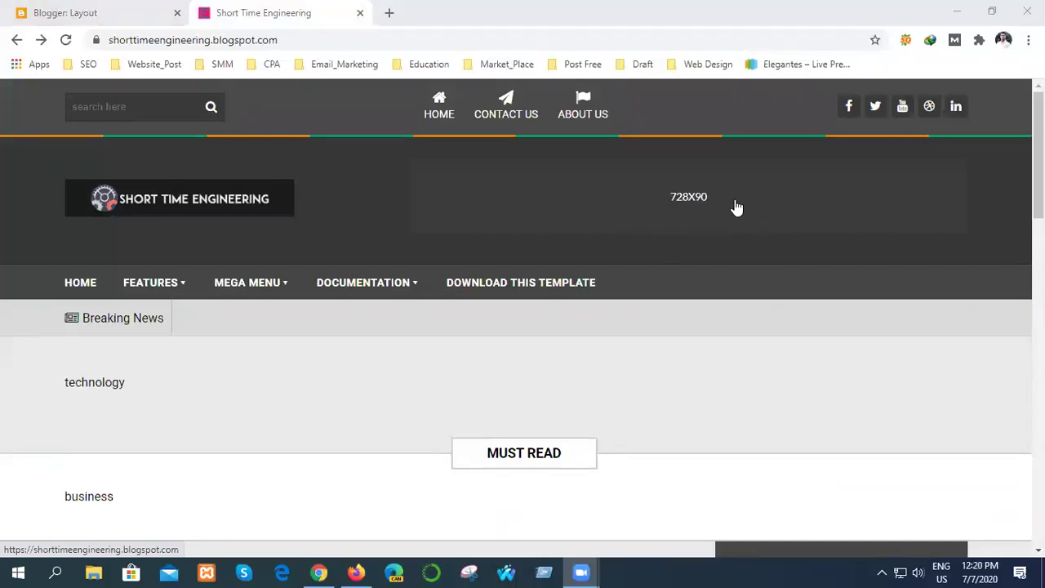
Examine the Logo-And-Ad-Container HTML/JavaScript gadget as rich text and HTML, including its image address, and close it by saving
left_click(81, 10)
left_click(793, 392)
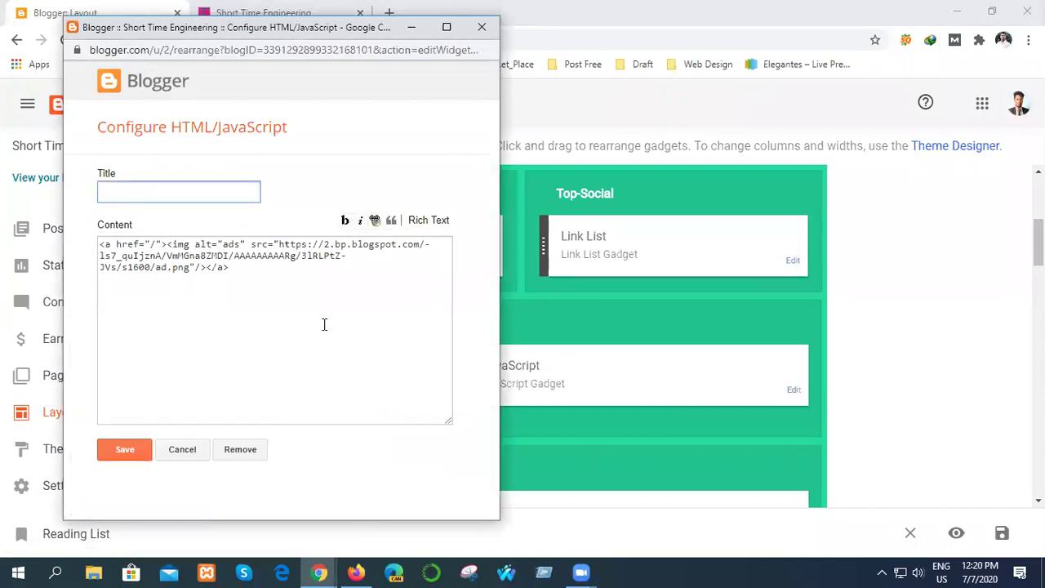
left_click(428, 219)
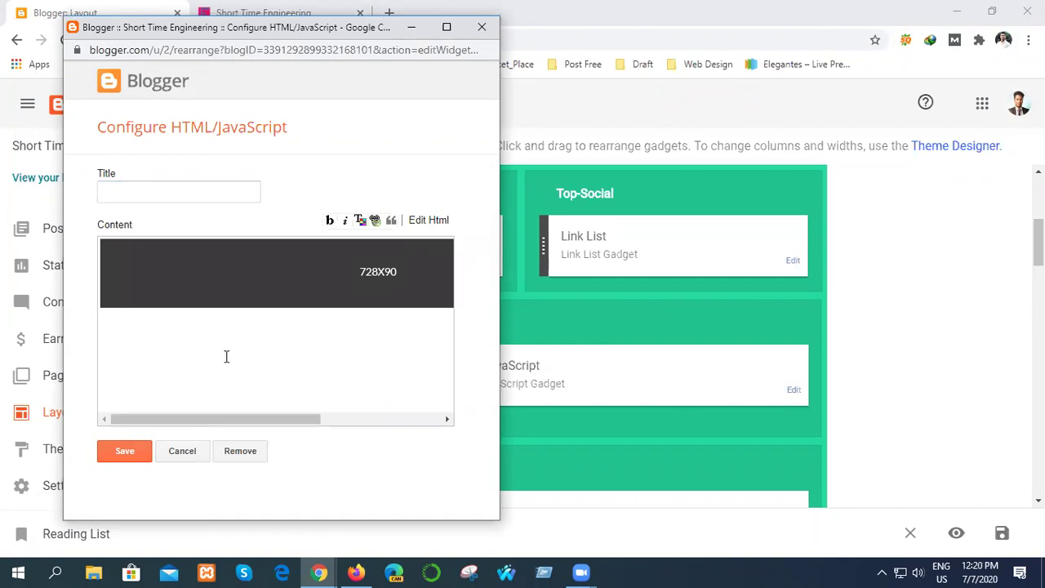
left_click(439, 221)
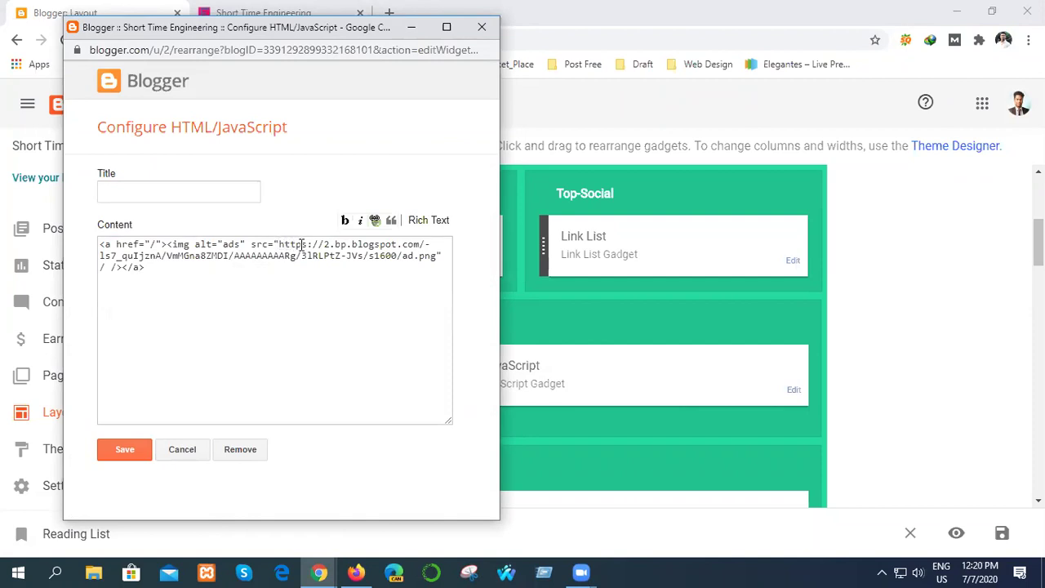
left_click_drag(280, 244, 438, 258)
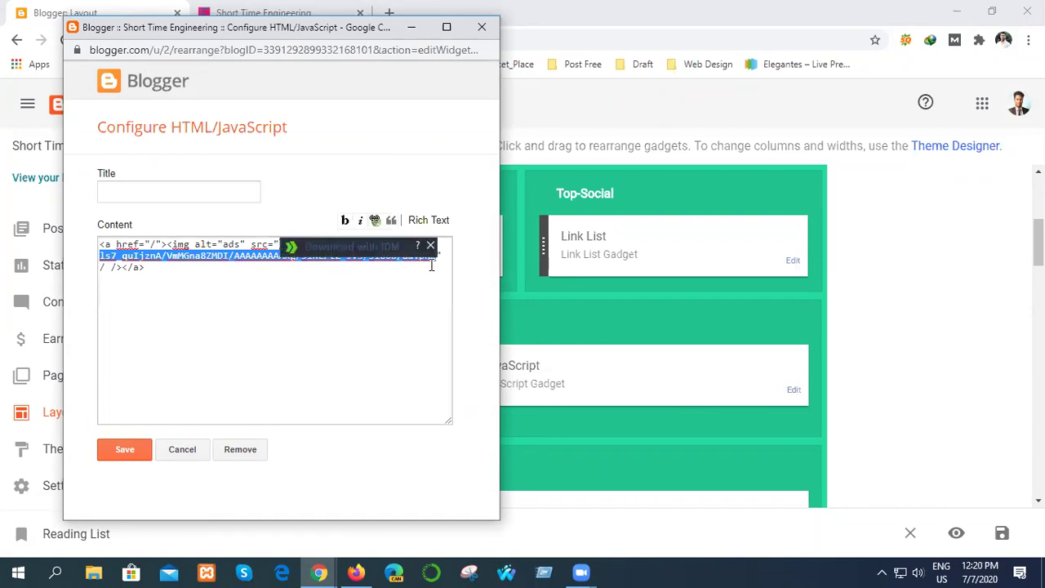
left_click(264, 281)
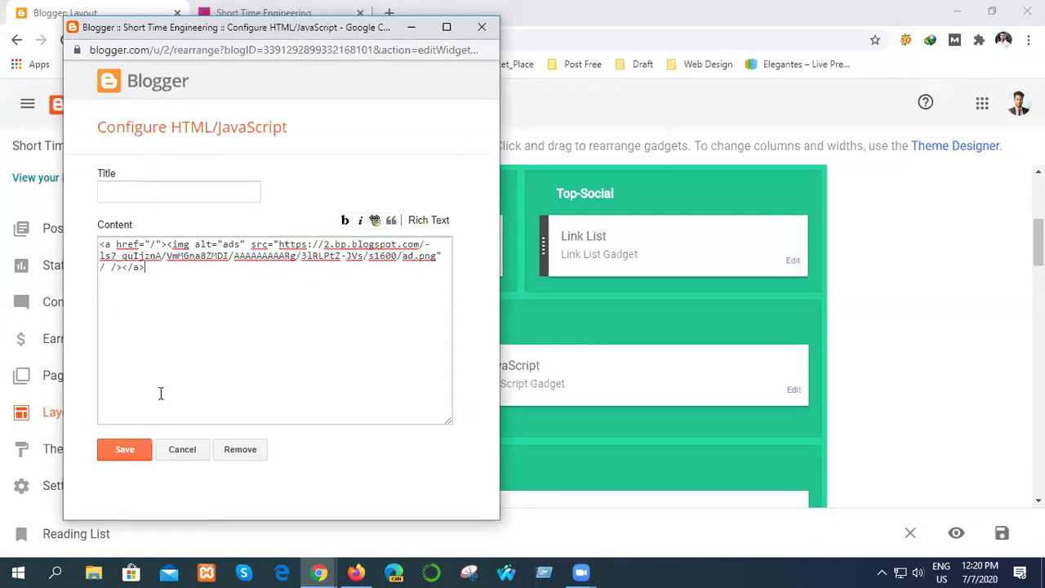
left_click(126, 451)
Switch to Firefox, open the Facebook profile's cover photo as a standalone image, and copy its web address
left_click(356, 572)
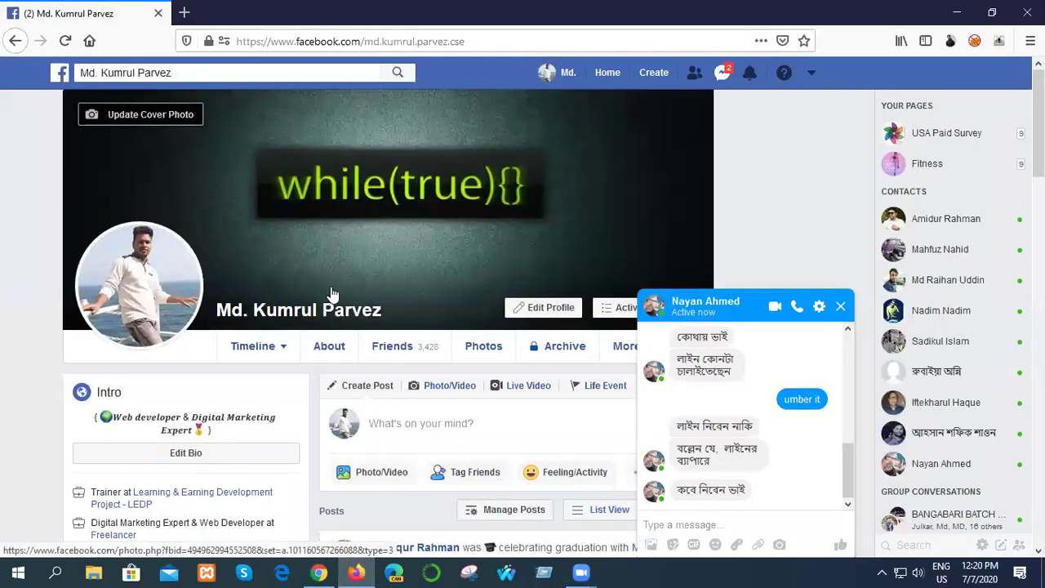
left_click(329, 216)
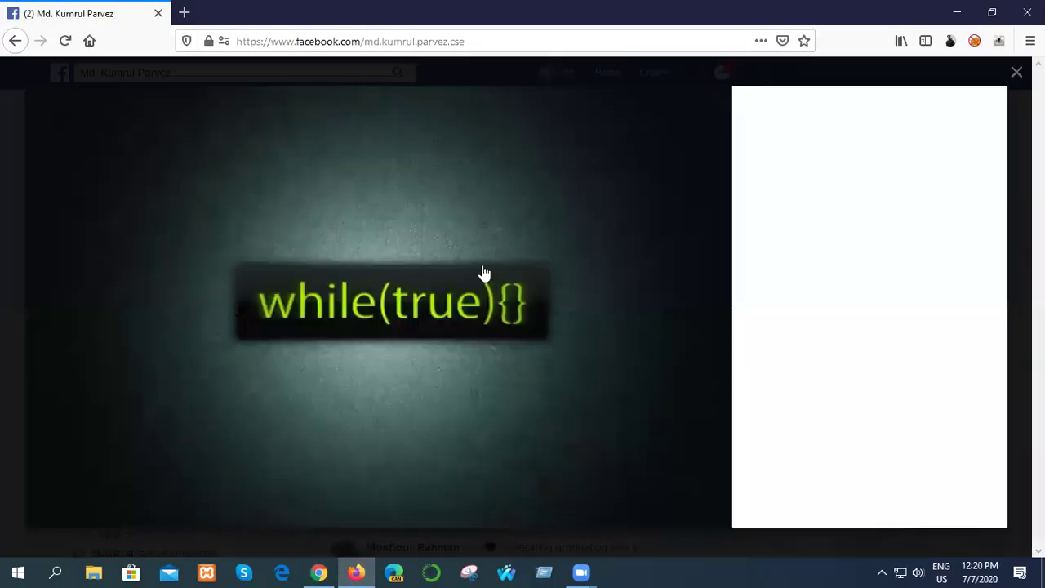
right_click(269, 270)
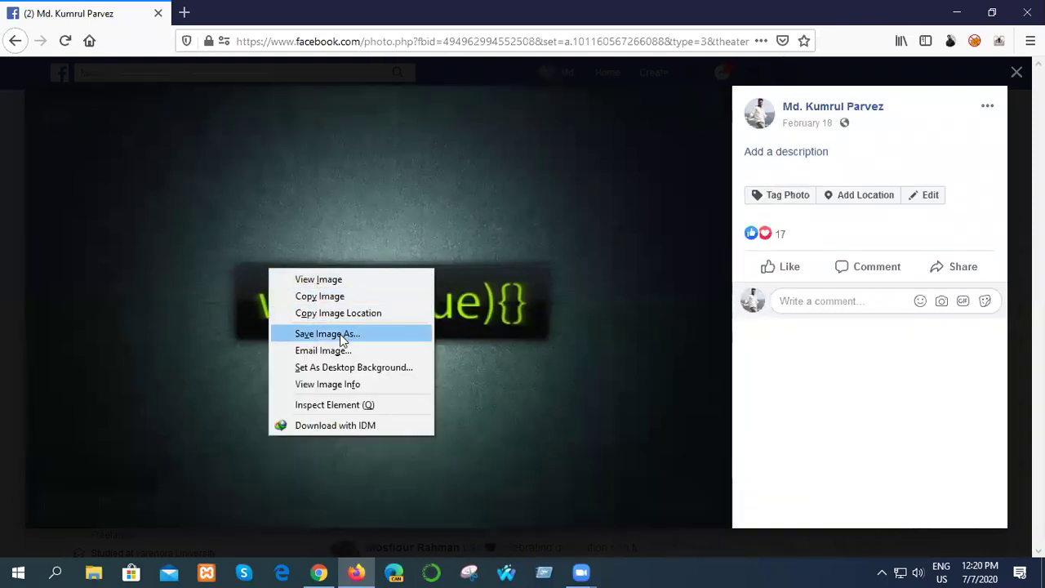
left_click(340, 282)
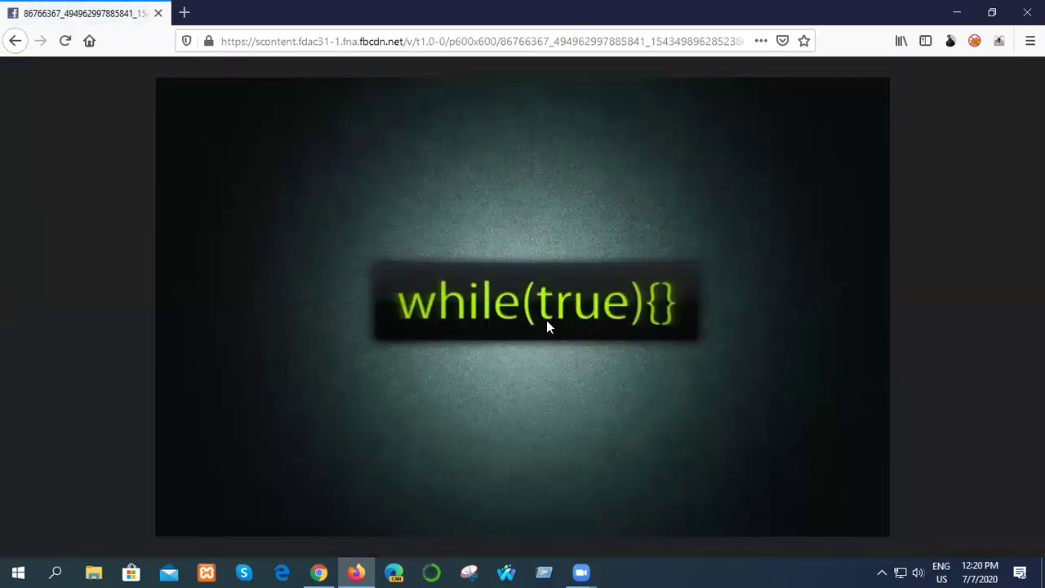
left_click(279, 41)
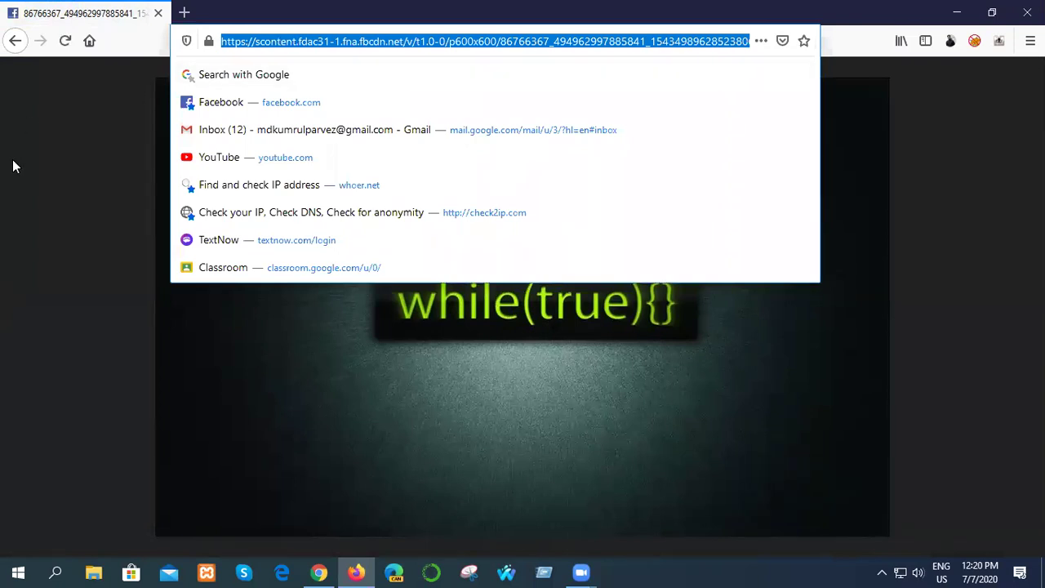
left_click(35, 200)
Back in Chrome, replace the image address in the Logo-And-Ad-Container HTML/JavaScript gadget with the copied Facebook image address and save the gadget
left_click(319, 572)
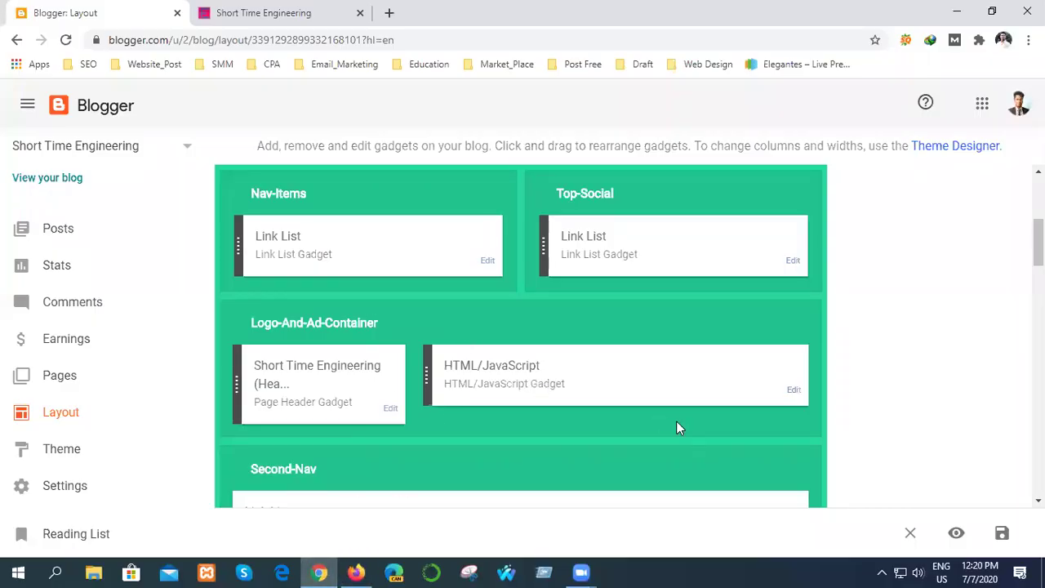
left_click(792, 392)
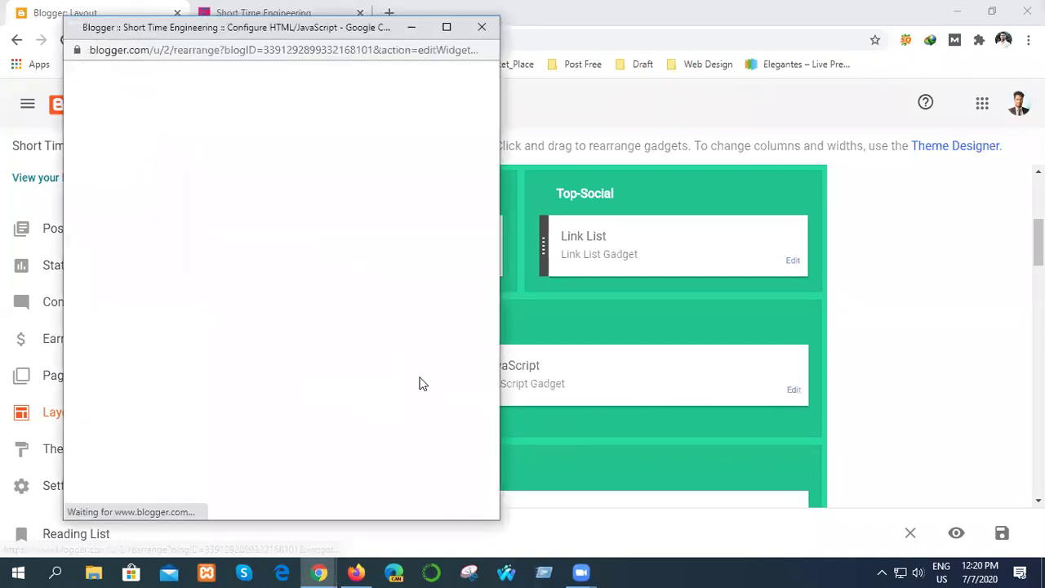
left_click(280, 244)
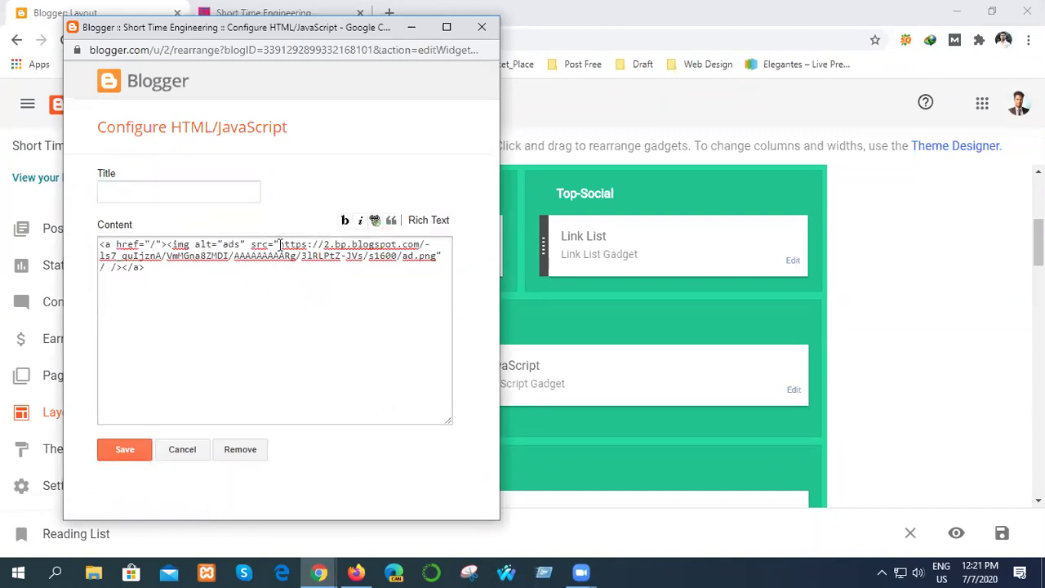
left_click_drag(280, 244, 422, 260)
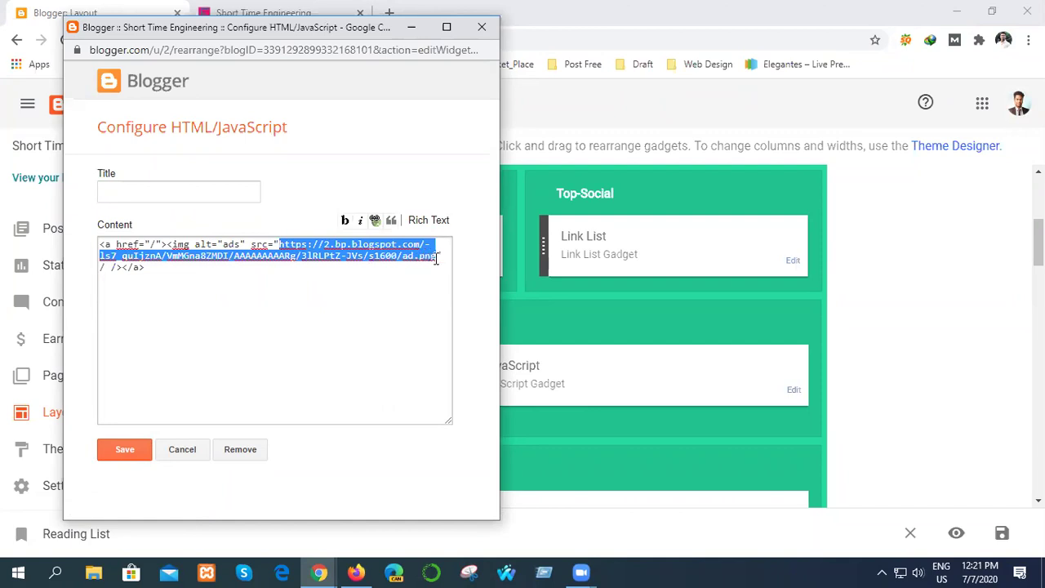
key("BackSpace")
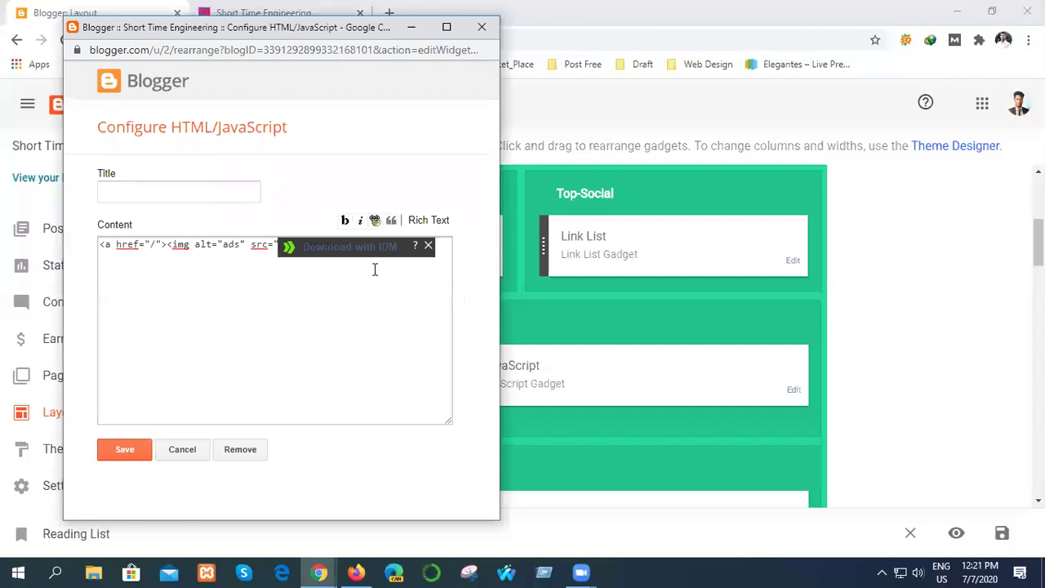
left_click(428, 246)
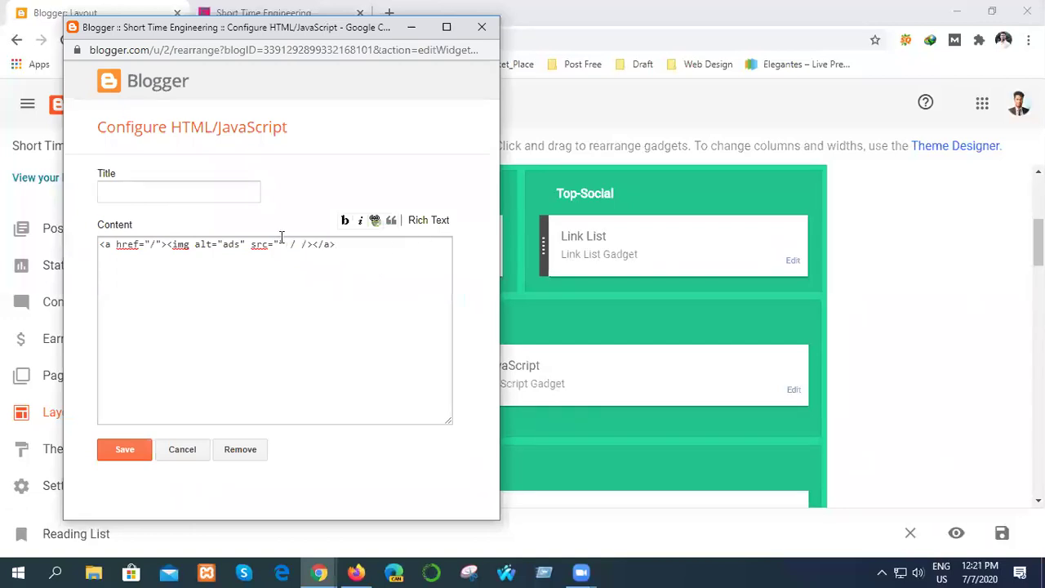
key("ctrl+v")
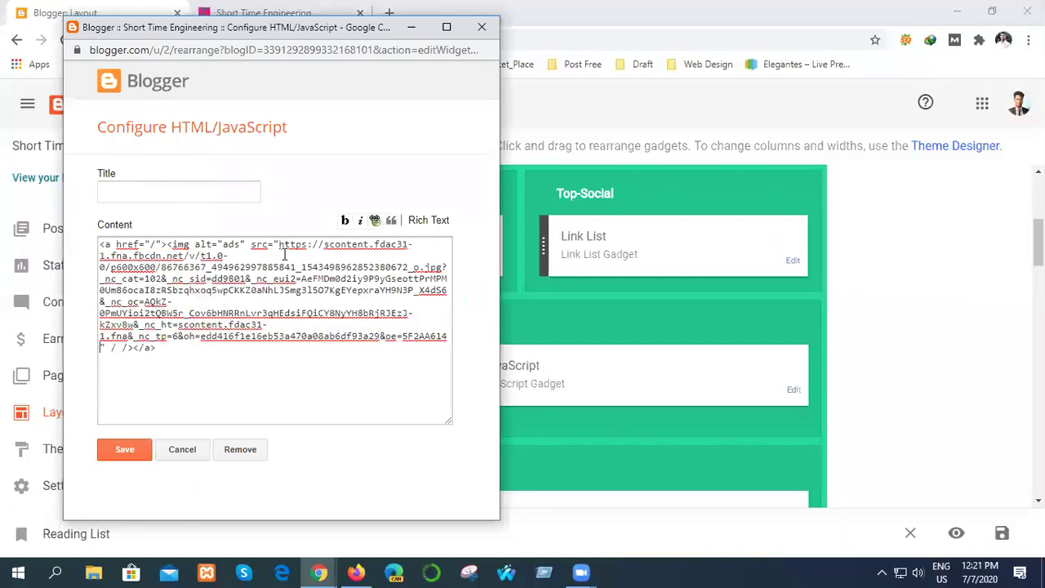
left_click(132, 450)
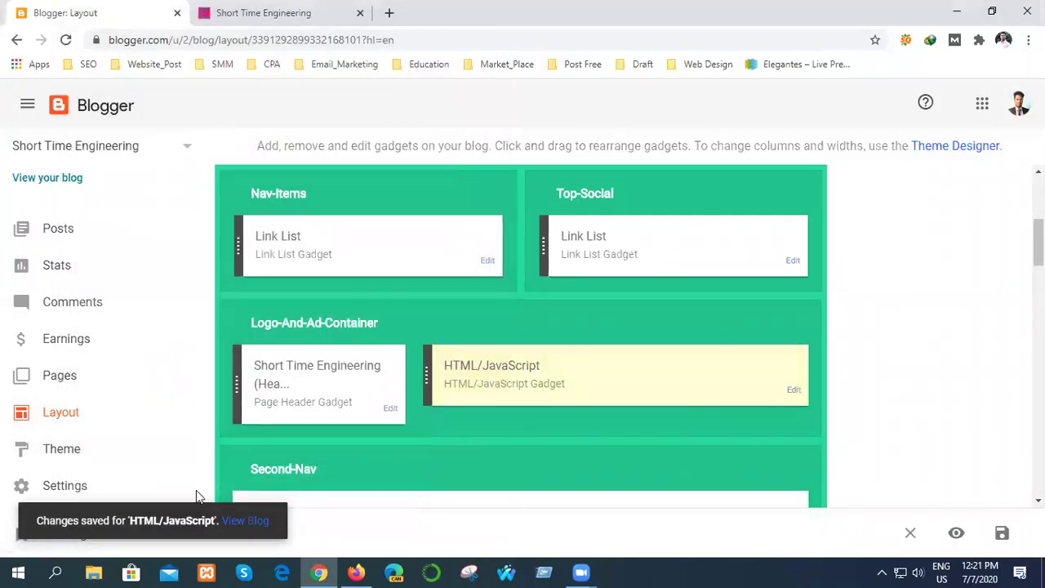
Reload the Short Time Engineering blog and examine how the new ad image fits in the header
left_click(284, 15)
left_click(66, 40)
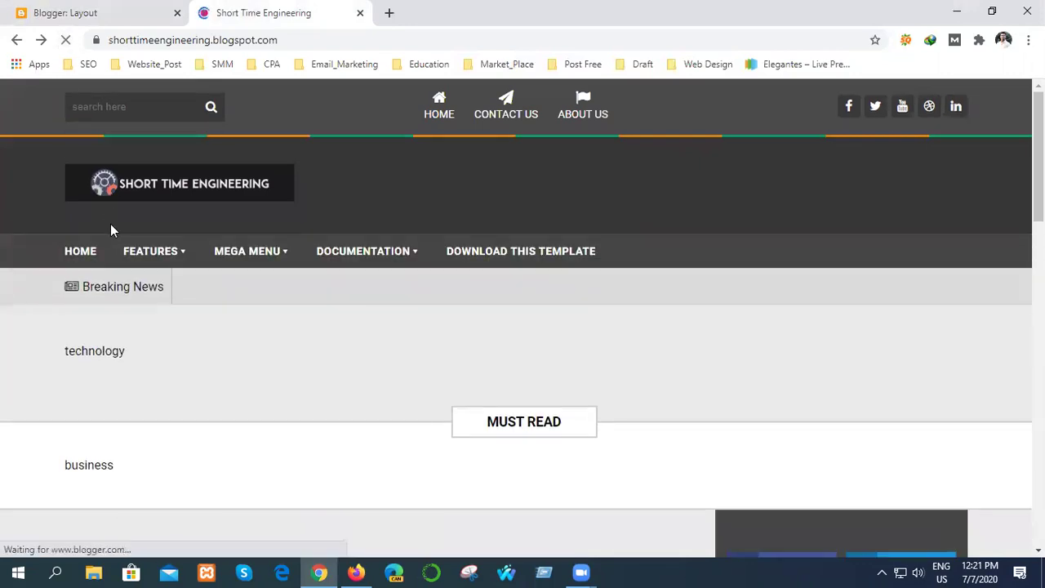
scroll(530, 351, "down", 3)
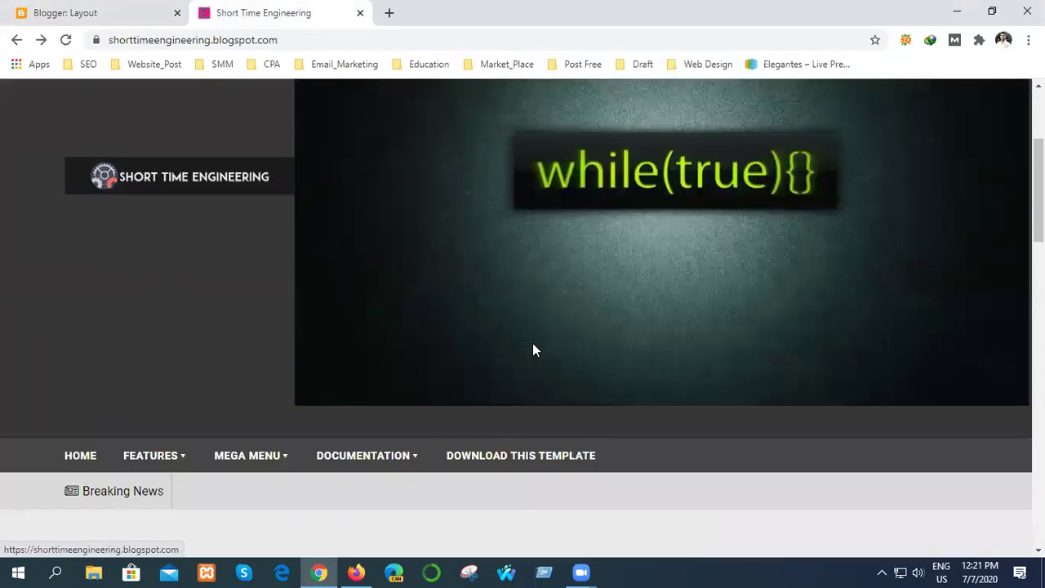
scroll(685, 343, "down", 3)
scroll(649, 350, "down", 3)
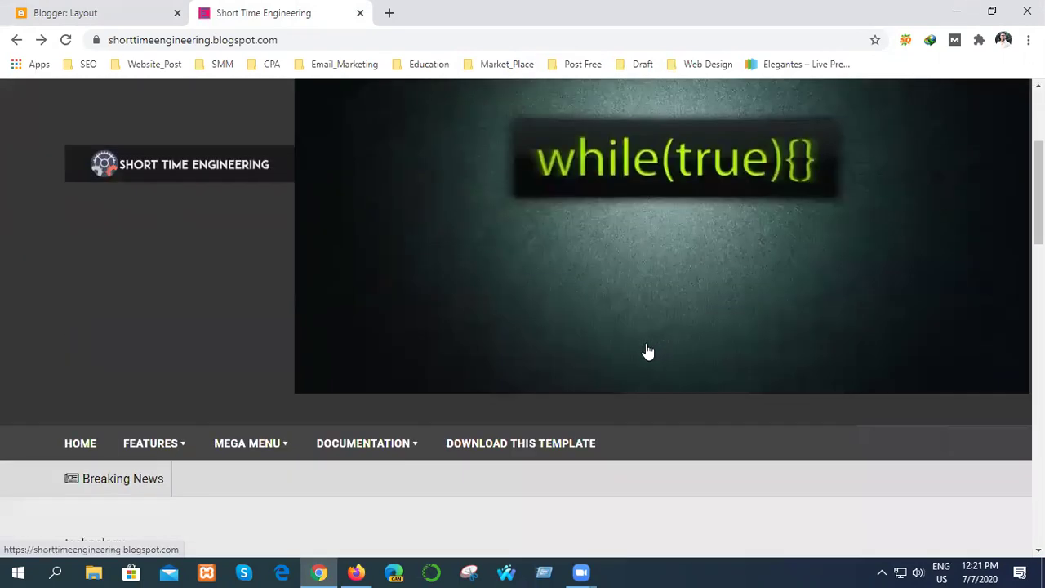
scroll(645, 351, "down", 3)
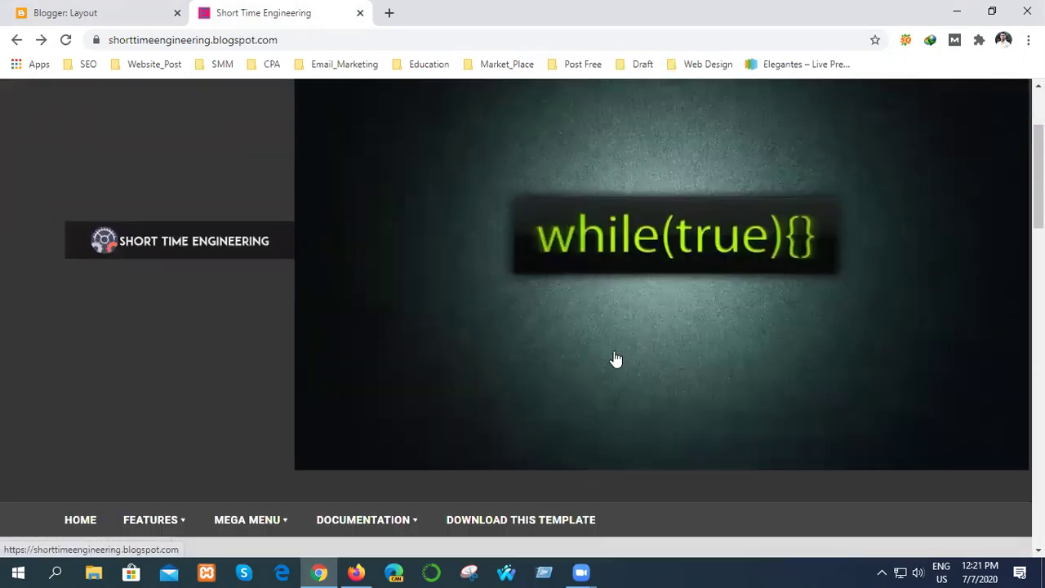
scroll(493, 389, "down", 3)
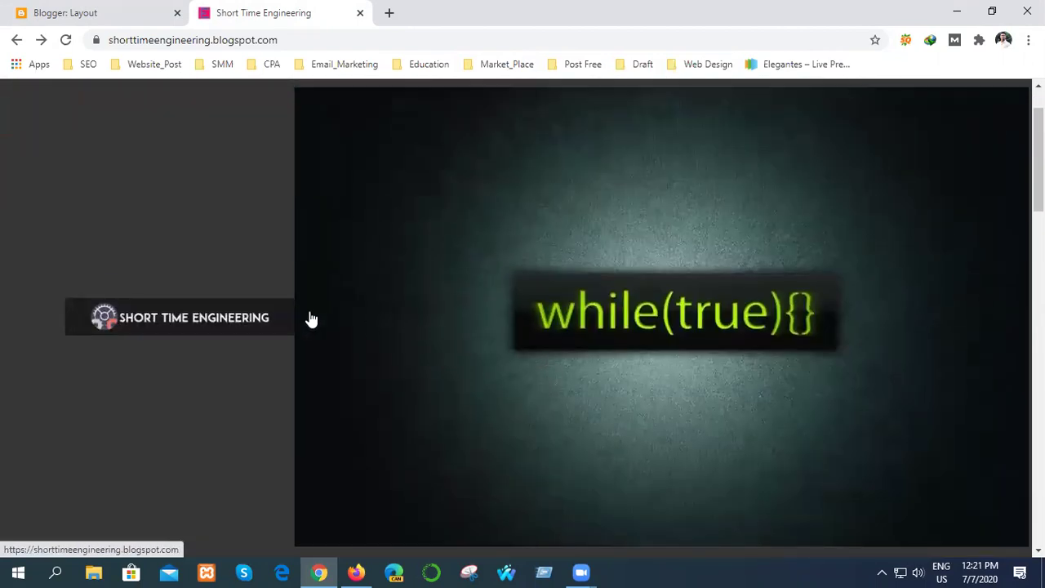
Try to add a size attribute to the img tag in the Logo-And-Ad-Container HTML/JavaScript gadget, remove it again and save
left_click(74, 10)
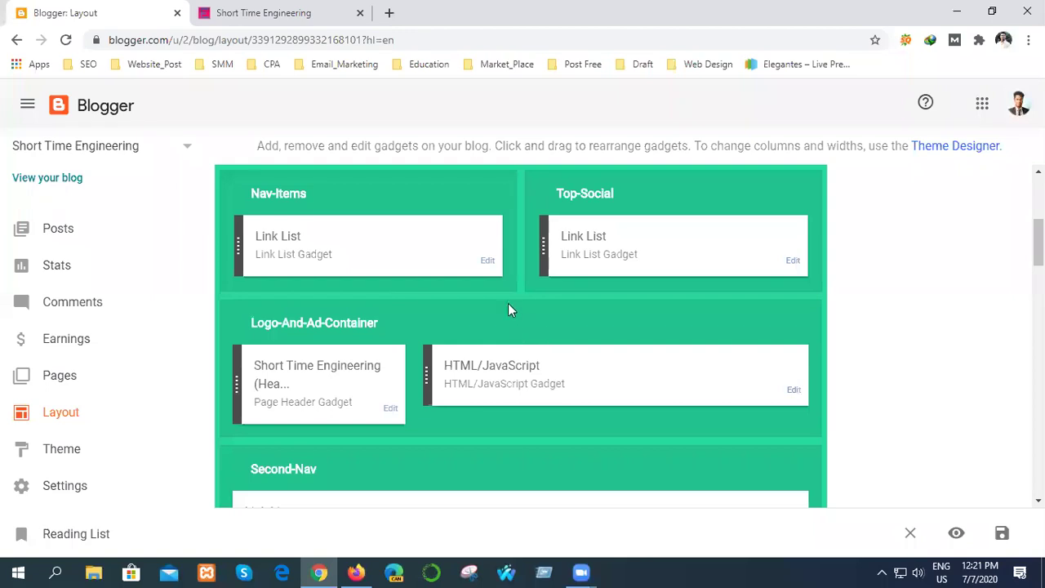
scroll(537, 448, "down", 2)
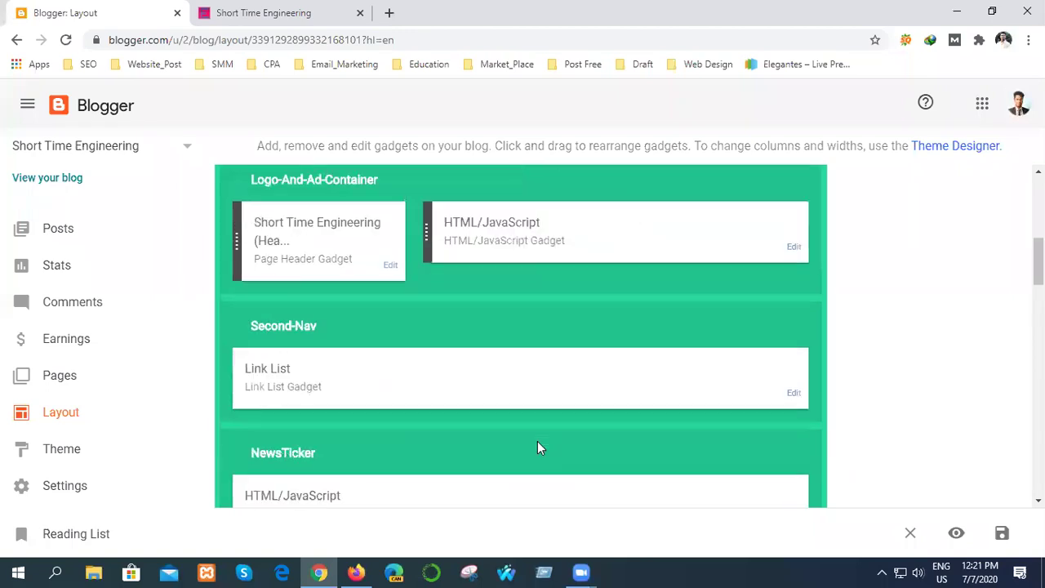
left_click(793, 237)
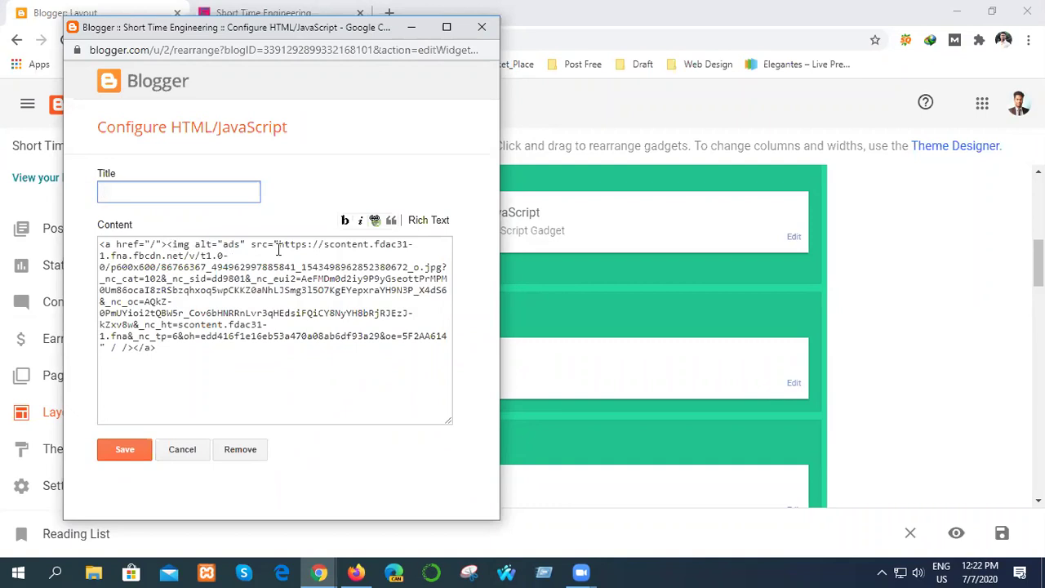
left_click(163, 267)
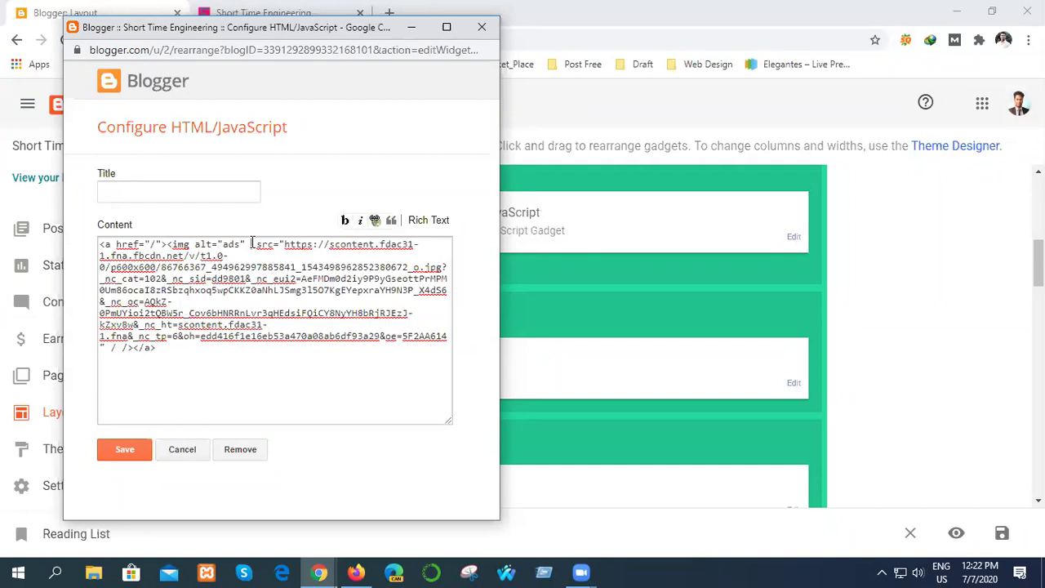
type("size")
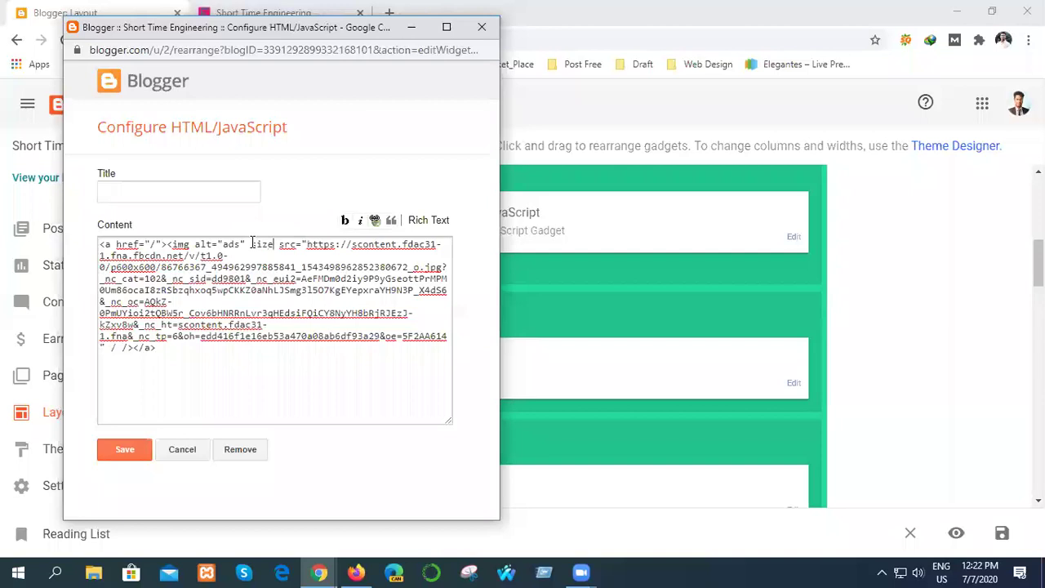
key("BackSpace")
key("BackSpace")
key("BackSpace")
key("BackSpace")
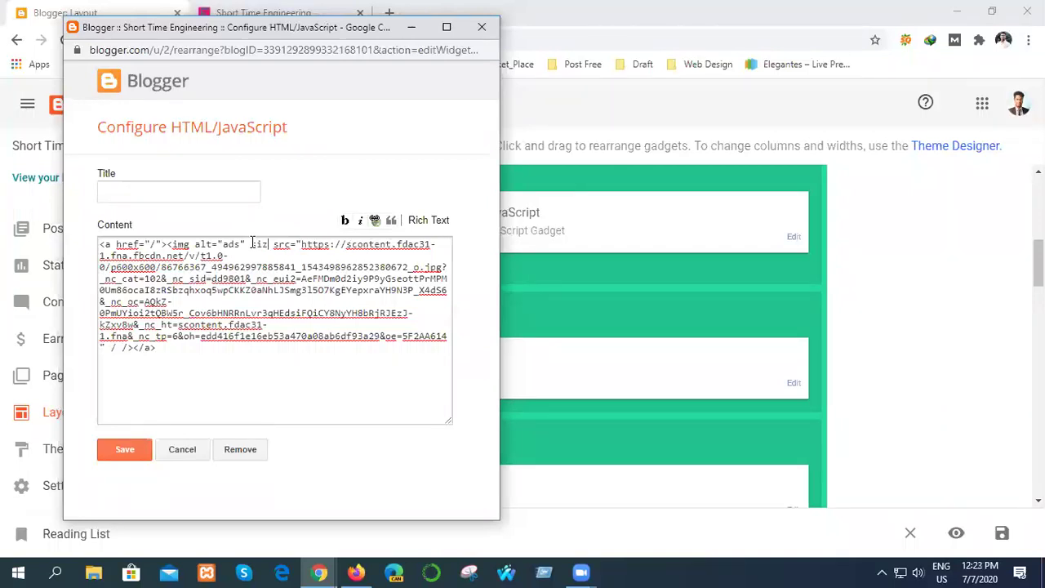
key("BackSpace")
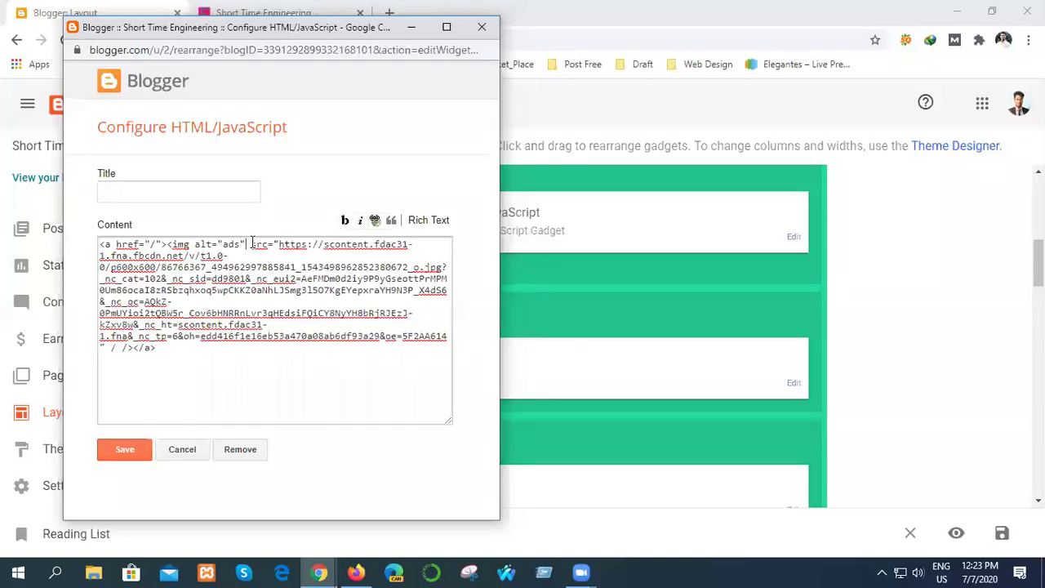
left_click(124, 448)
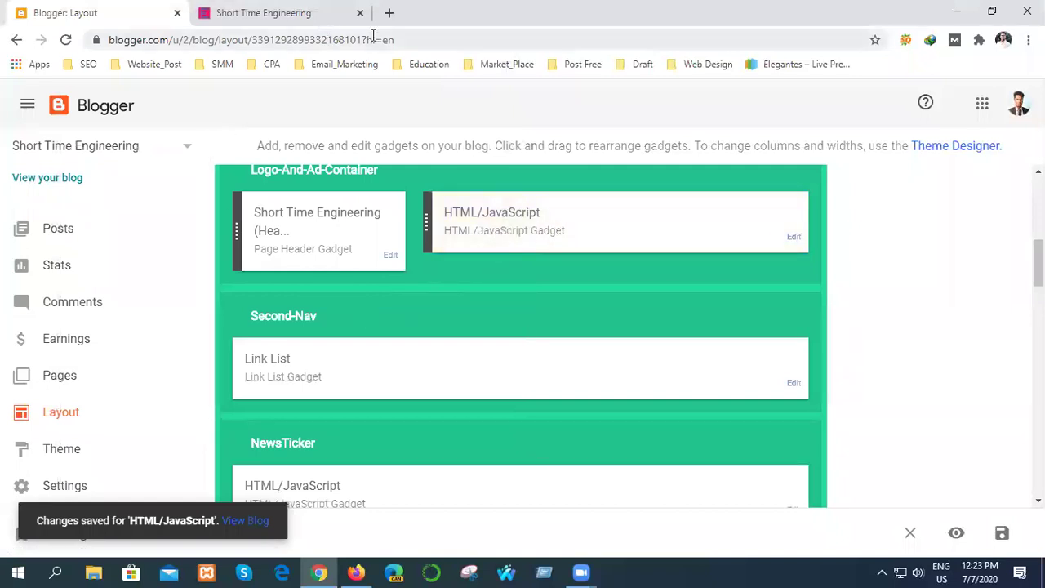
Open a new browser tab
left_click(388, 12)
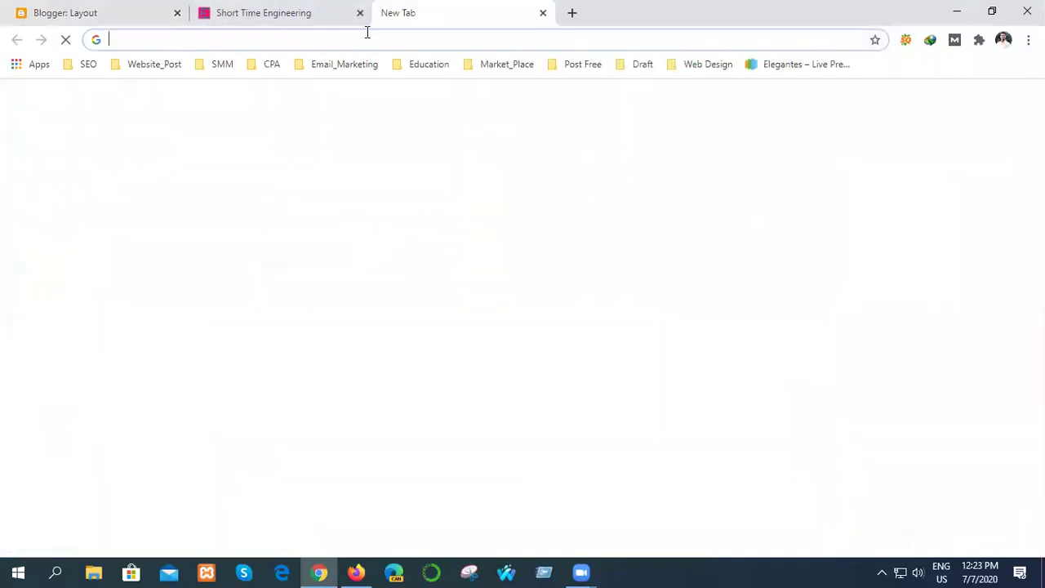
type("ho")
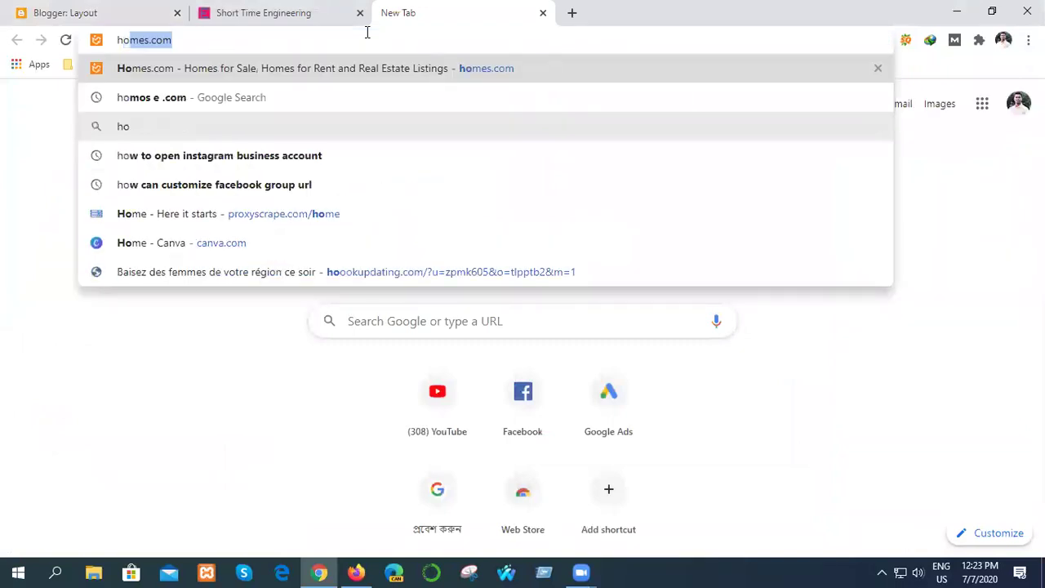
type("w to ")
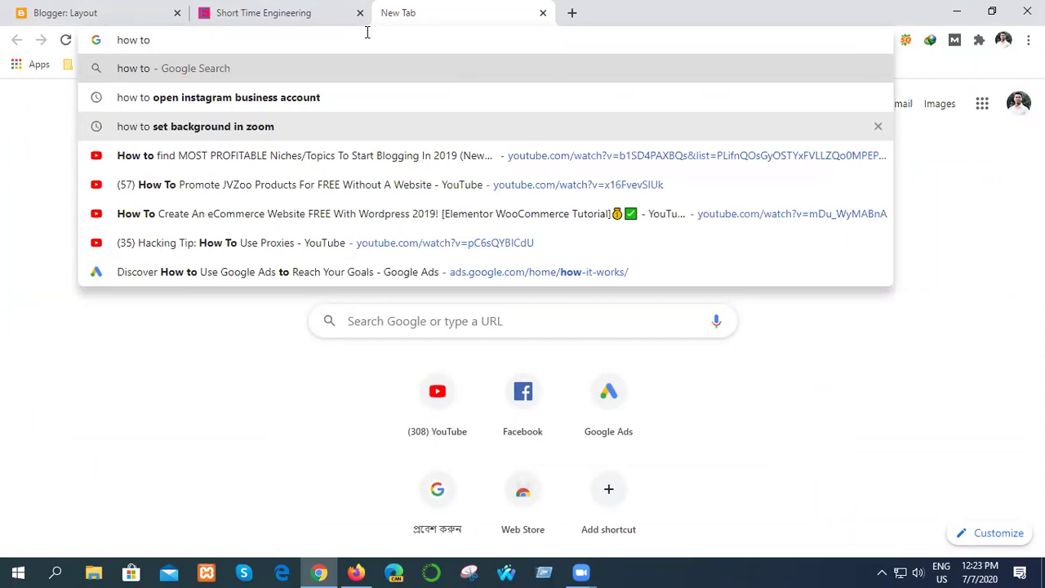
type("d")
key("BackSpace")
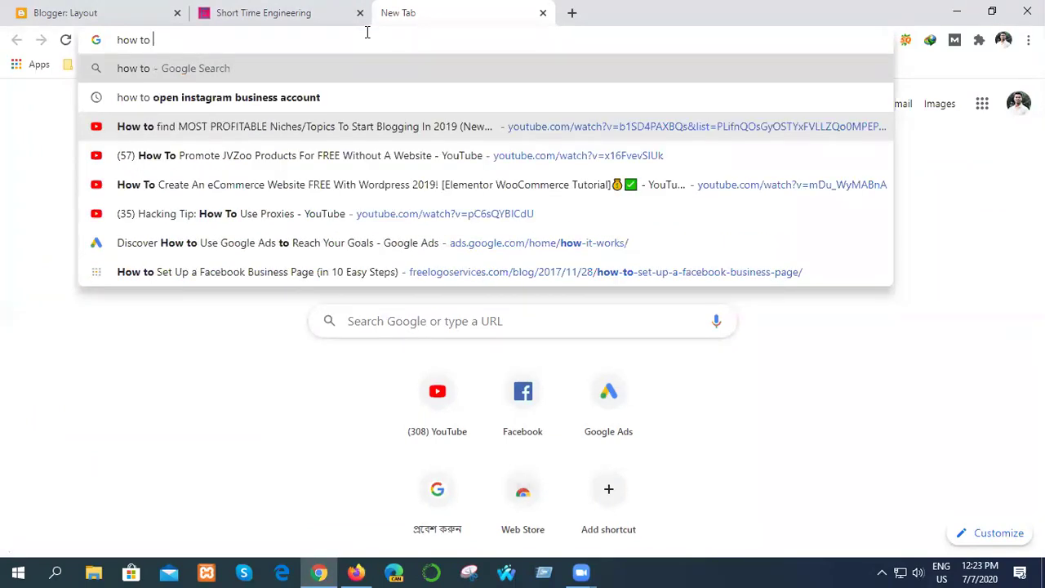
key("BackSpace")
key("BackSpace")
key("BackSpace")
key("BackSpace")
key("BackSpace")
key("BackSpace")
key("BackSpace")
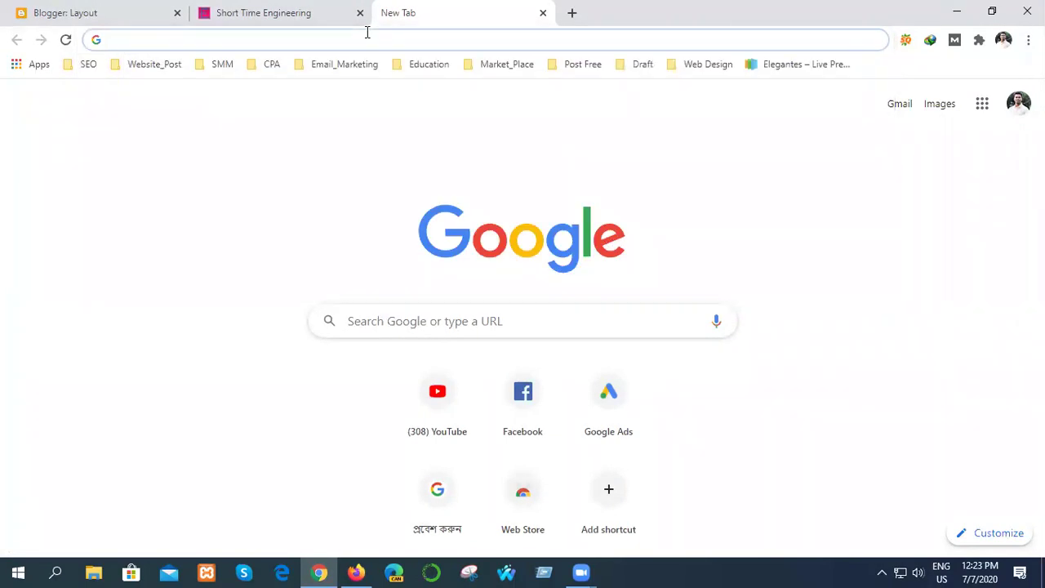
Search Google for "image size in html" using the matching suggestion
type("im")
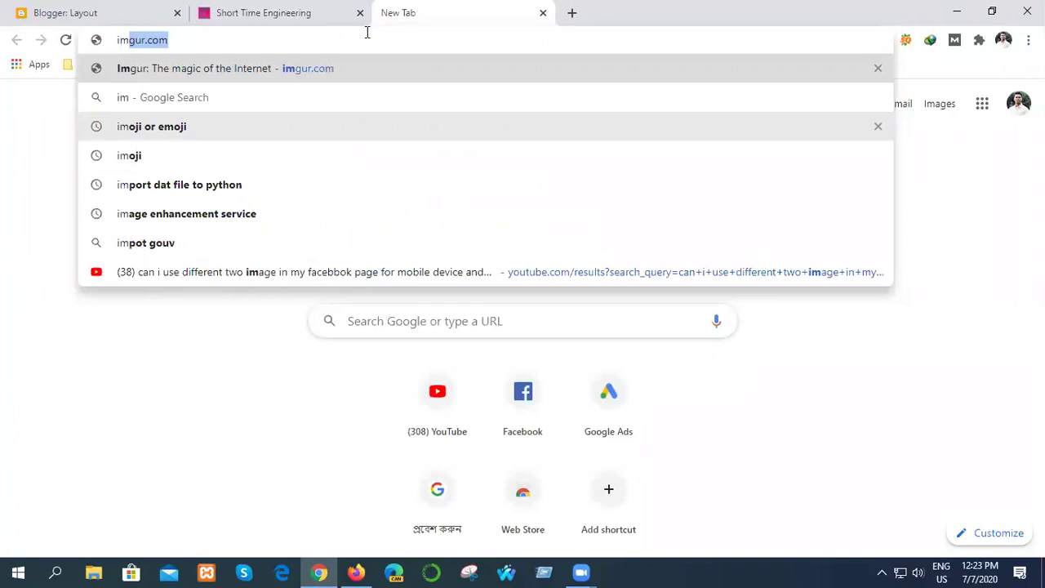
type("d")
key("BackSpace")
type("g ")
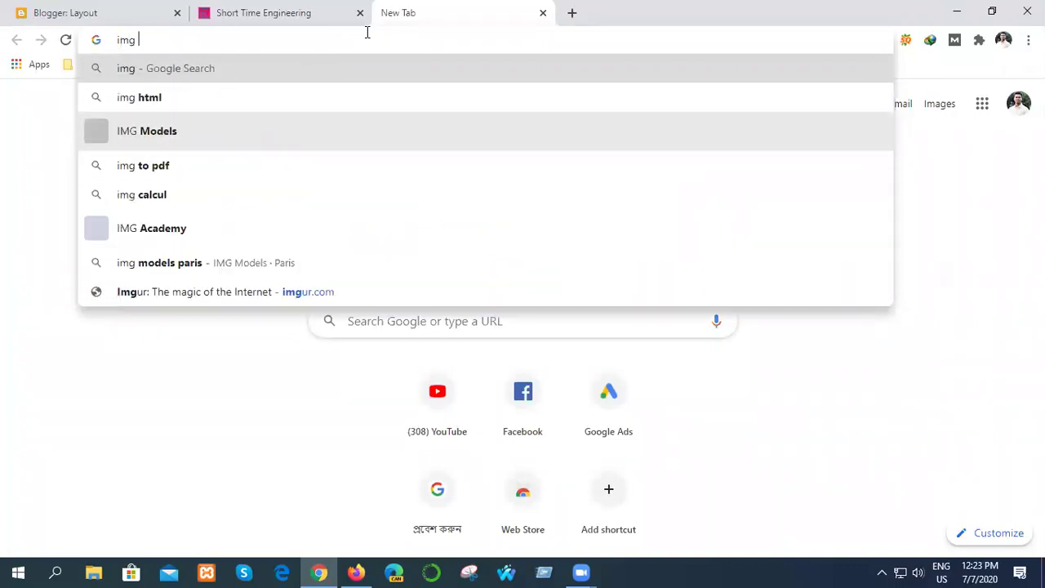
type("size ")
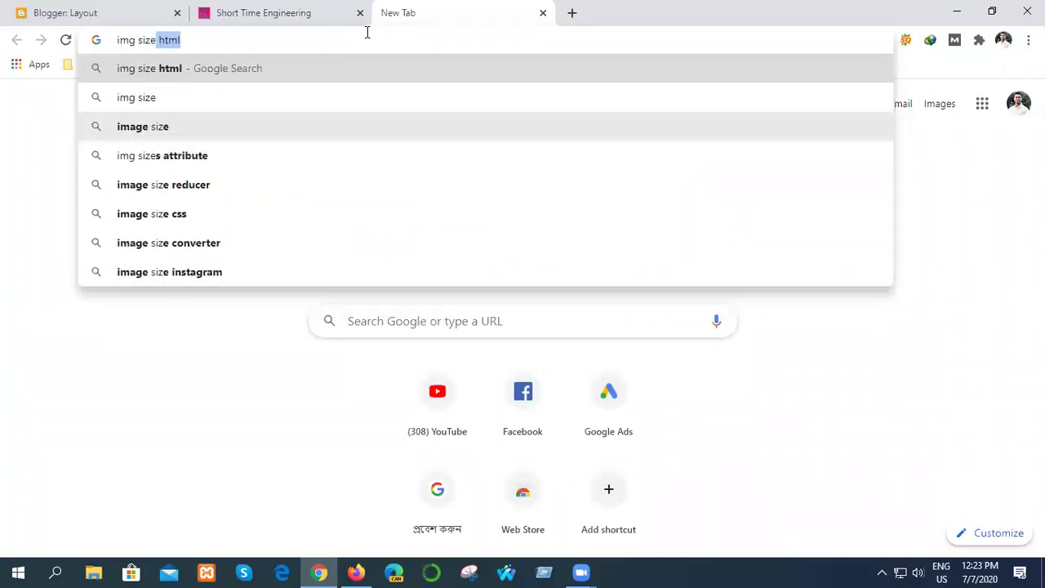
type("in")
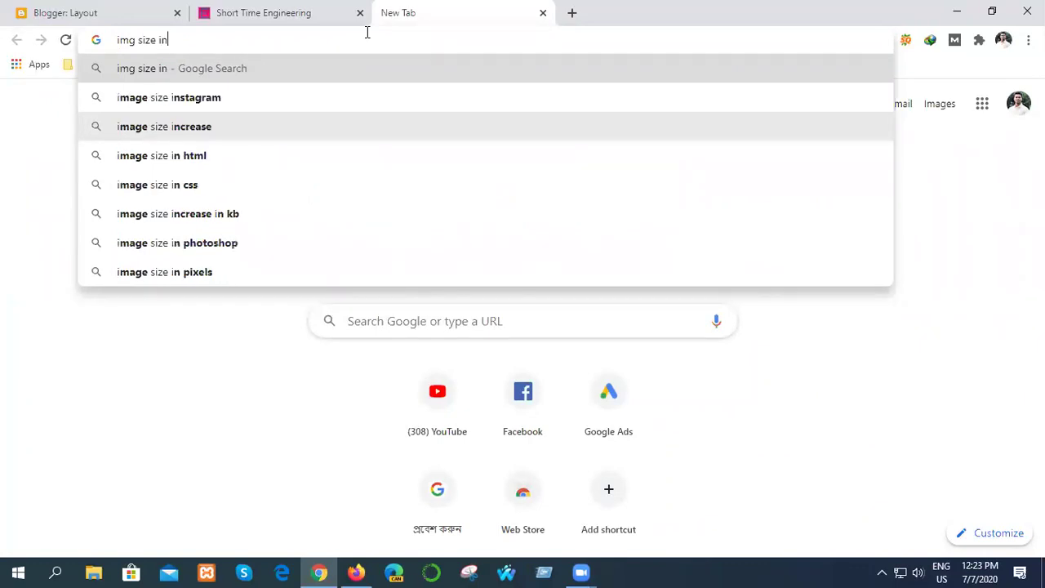
left_click(193, 160)
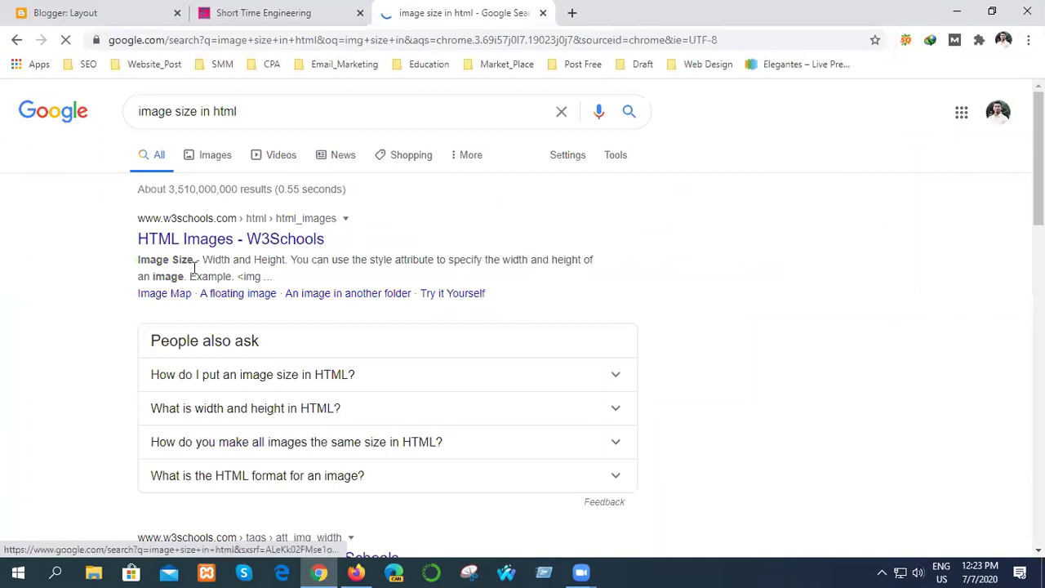
Open the W3Schools HTML Images page and find the example that sets an image's width and height
left_click(209, 227)
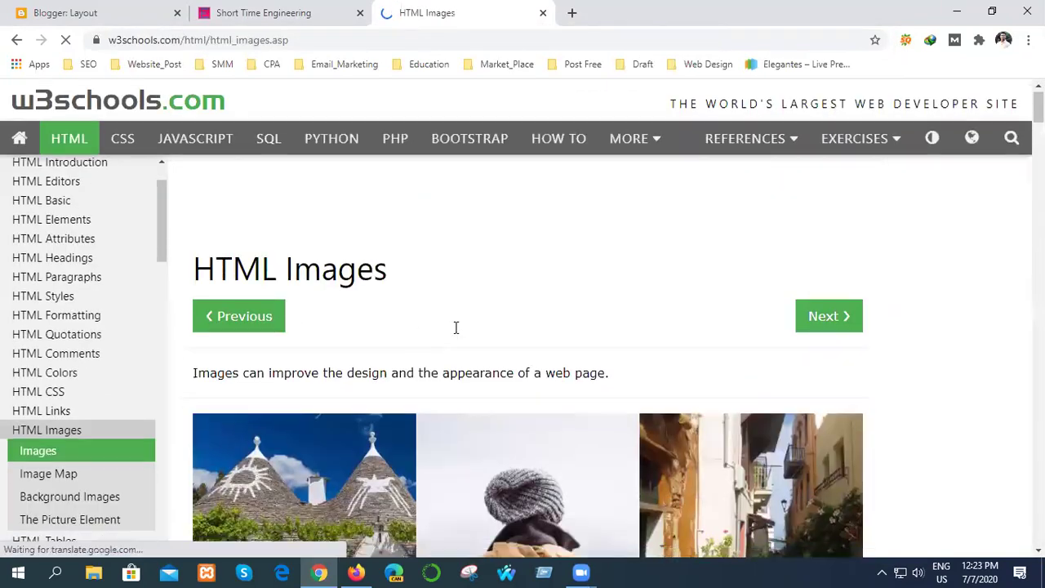
scroll(454, 326, "down", 5)
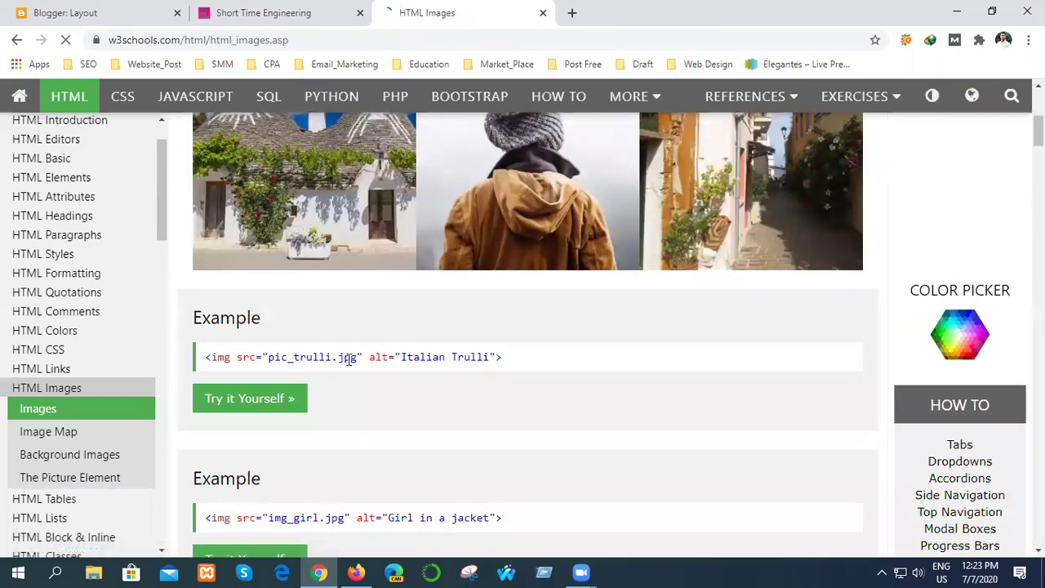
scroll(392, 383, "down", 3)
scroll(400, 374, "down", 4)
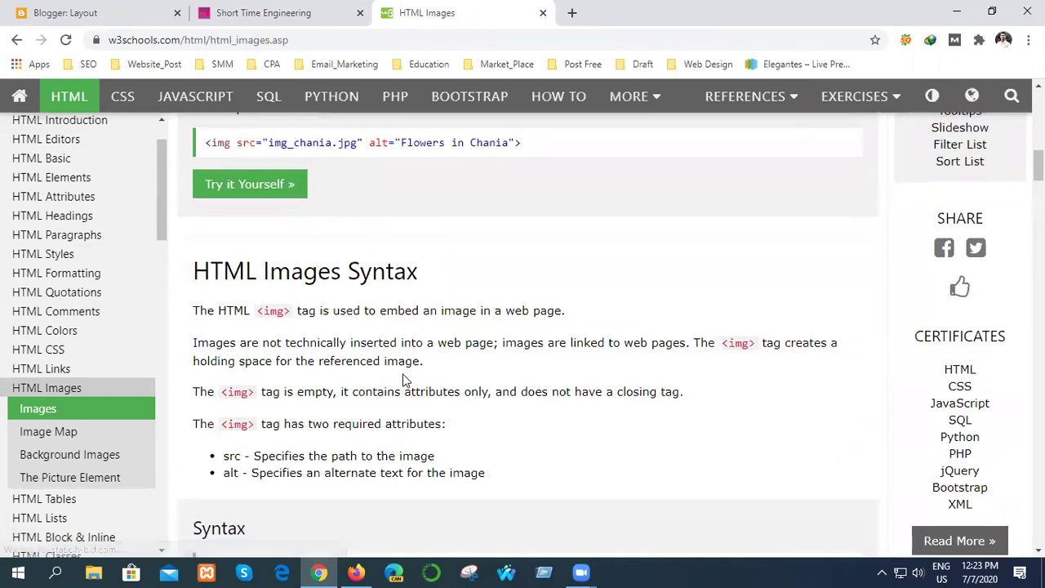
scroll(403, 374, "down", 5)
scroll(402, 371, "down", 5)
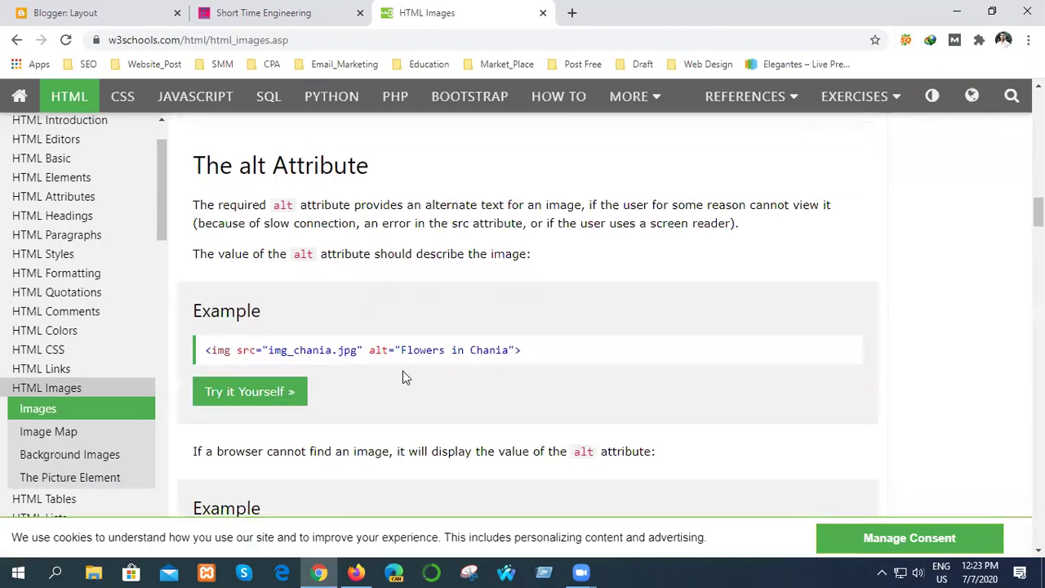
scroll(403, 374, "down", 5)
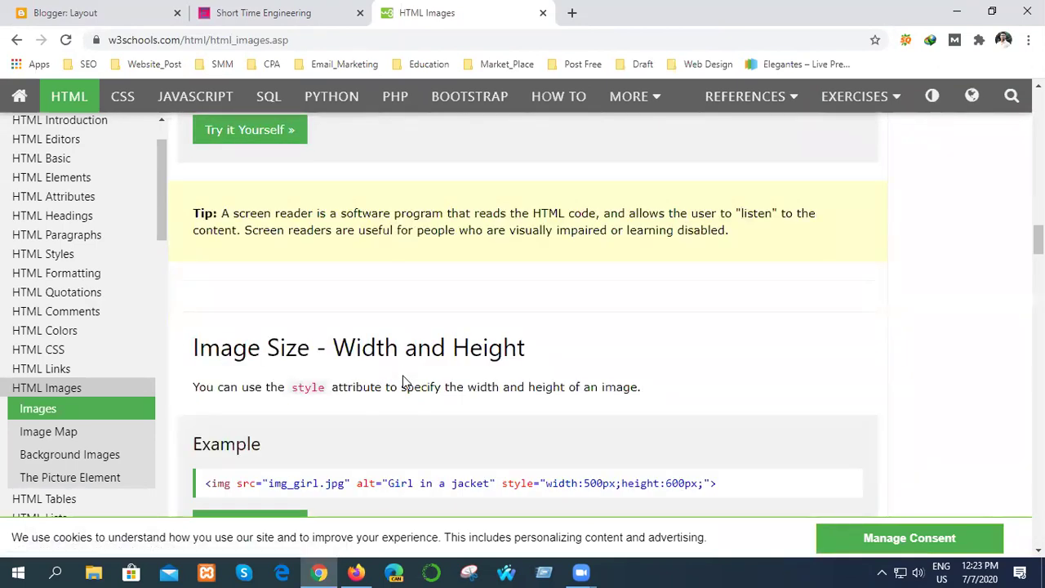
scroll(404, 377, "down", 2)
scroll(401, 374, "down", 1)
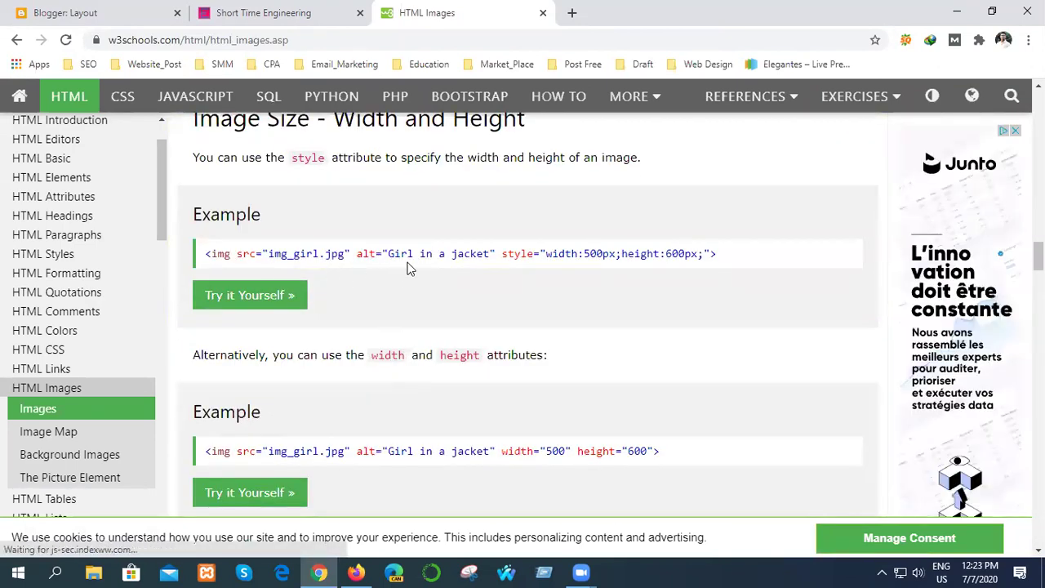
Copy the attribute text style="width:500px;height:600px; from the Image Size example
left_click_drag(502, 254, 704, 256)
key("ctrl+c")
right_click(675, 252)
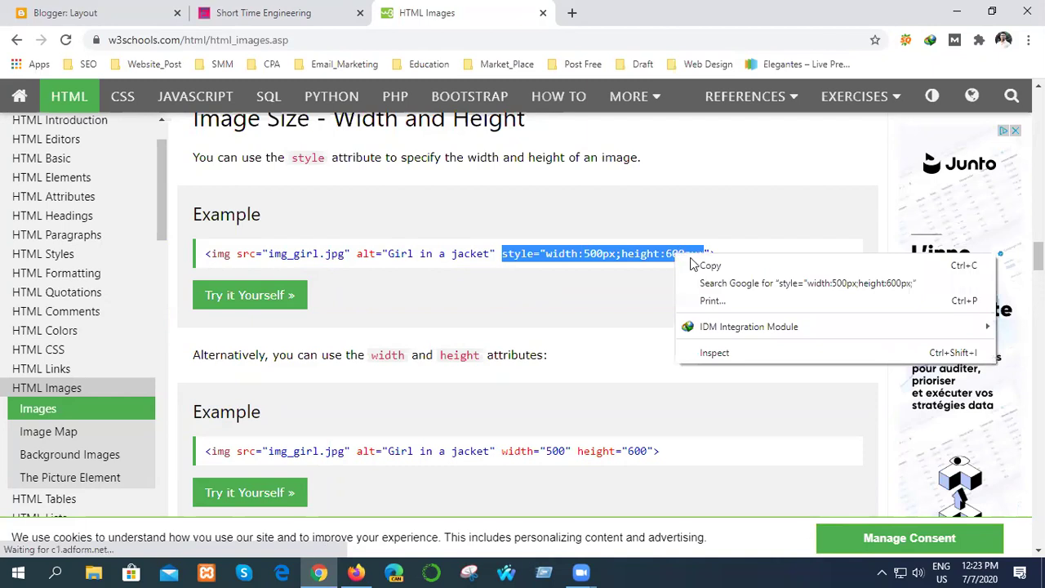
left_click(677, 266)
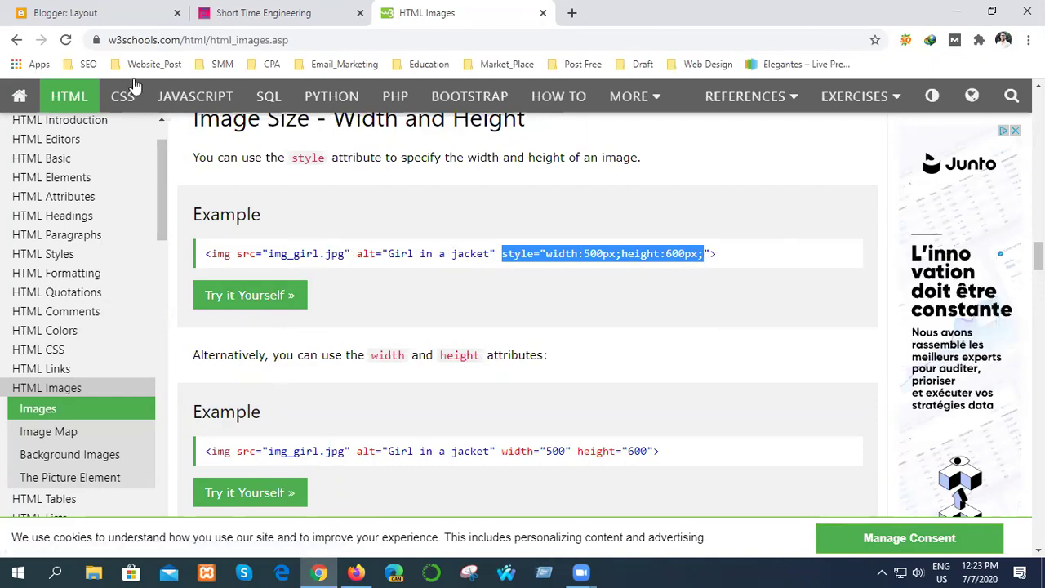
Paste the copied style attribute before src in the img tag of Blogger's Logo-And-Ad-Container HTML/JavaScript gadget
left_click(92, 10)
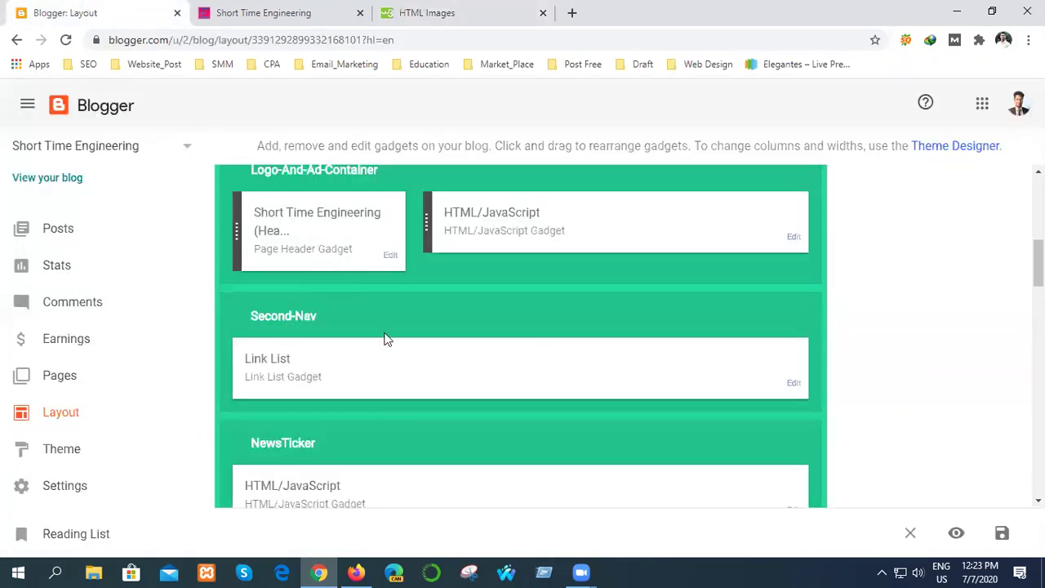
left_click(793, 239)
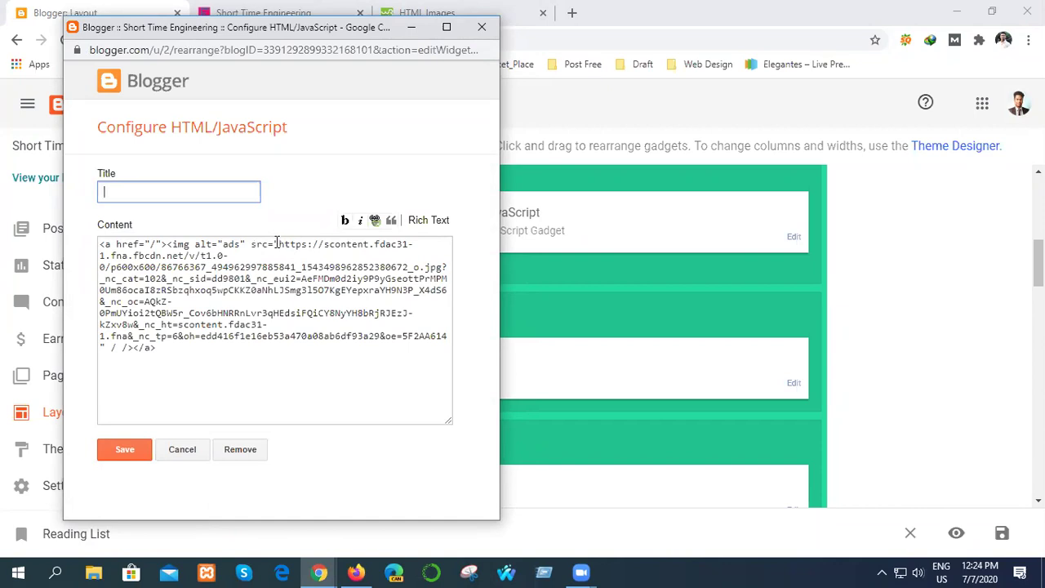
left_click(276, 243)
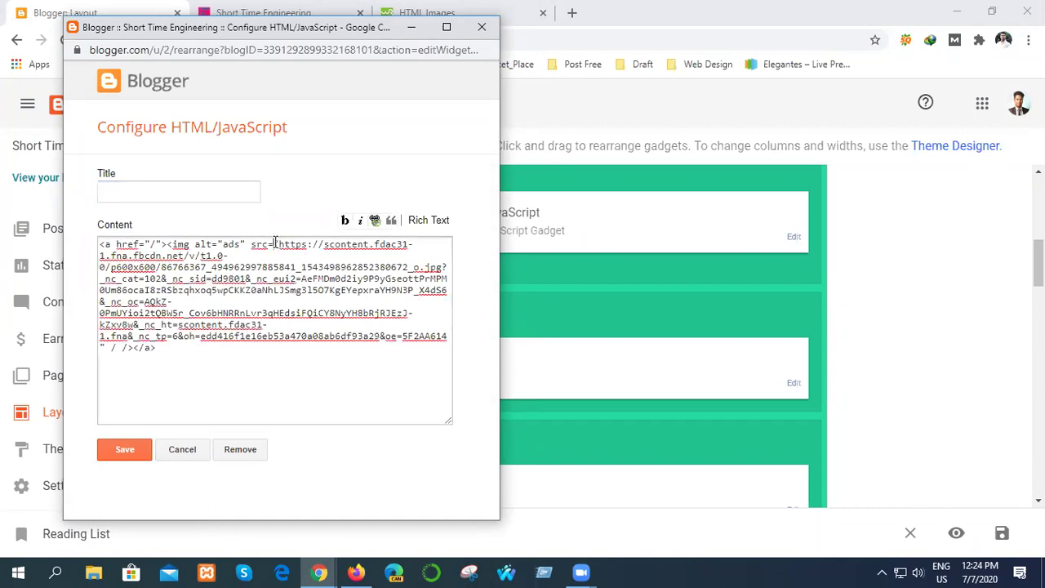
left_click_drag(275, 243, 432, 344)
left_click(269, 337)
left_click(249, 245)
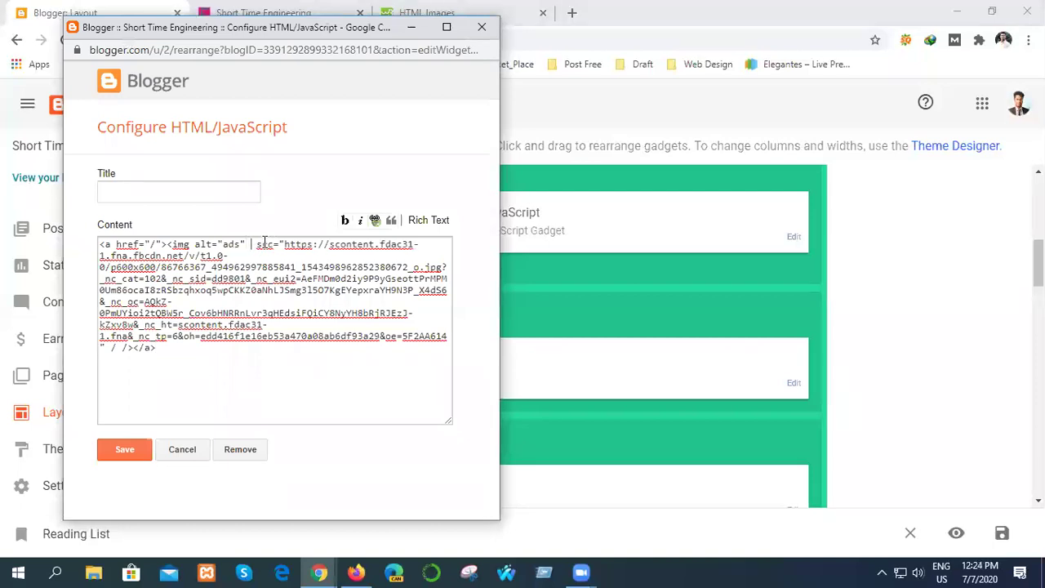
key("ctrl+v")
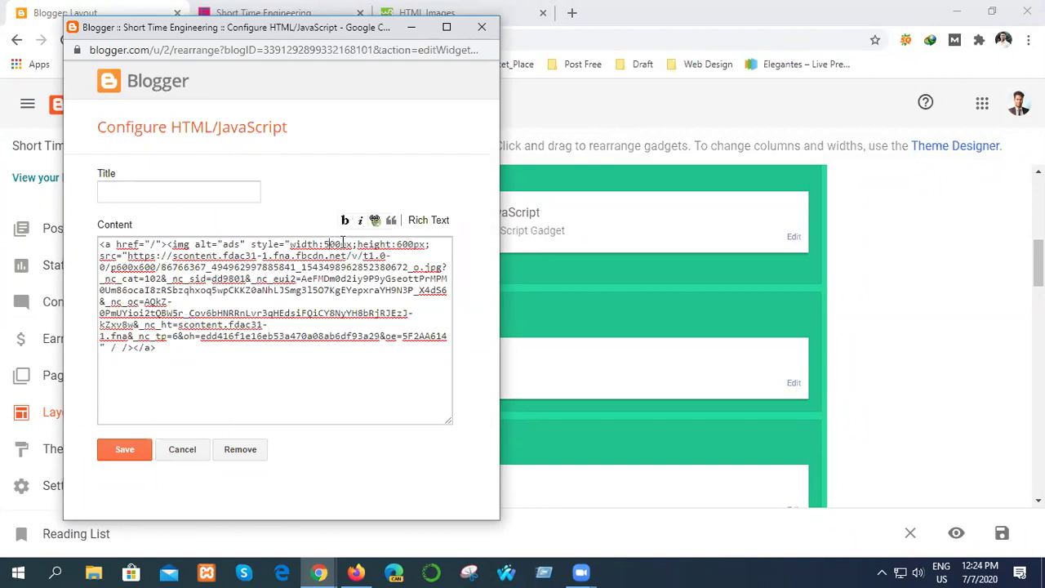
Set the ad image style to width 500px and height 100px, and save the gadget
key("BackSpace")
type("2")
key("BackSpace")
type("6")
key("BackSpace")
type("5")
left_click(398, 245)
key("Delete")
type("1")
left_click(135, 449)
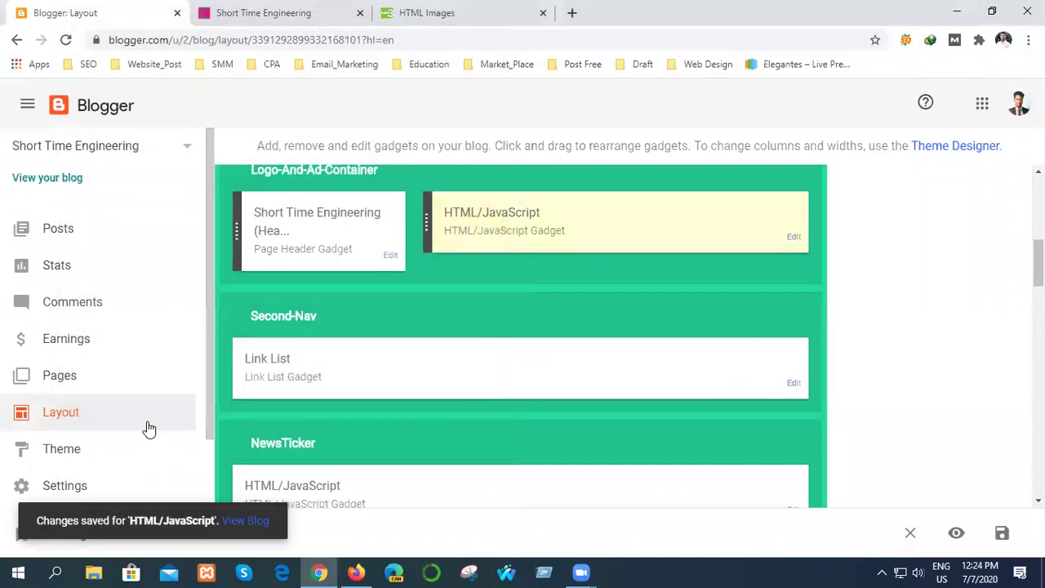
Reload the Short Time Engineering blog and examine the ad image in the header
left_click(306, 11)
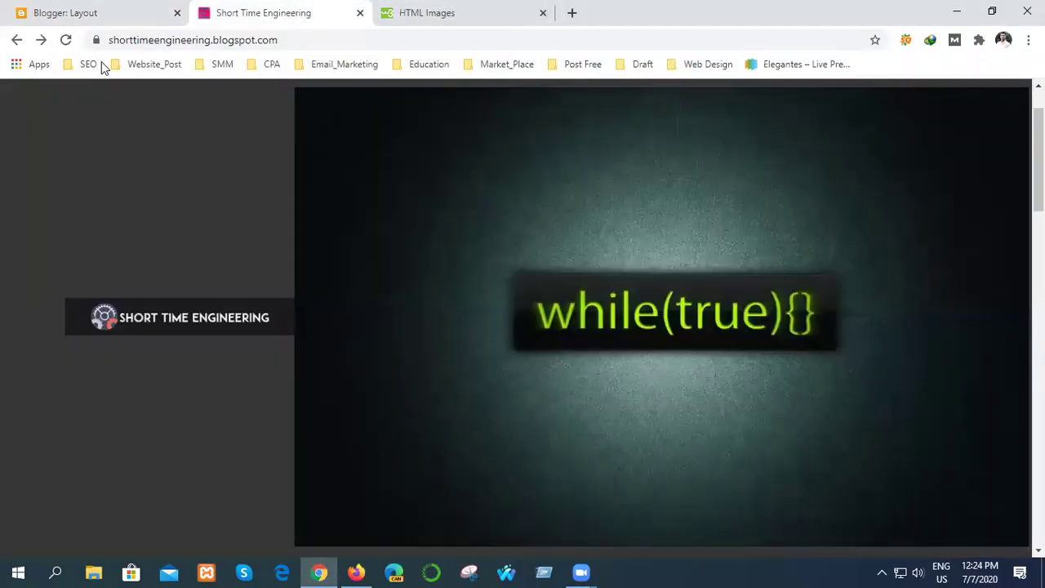
left_click(64, 40)
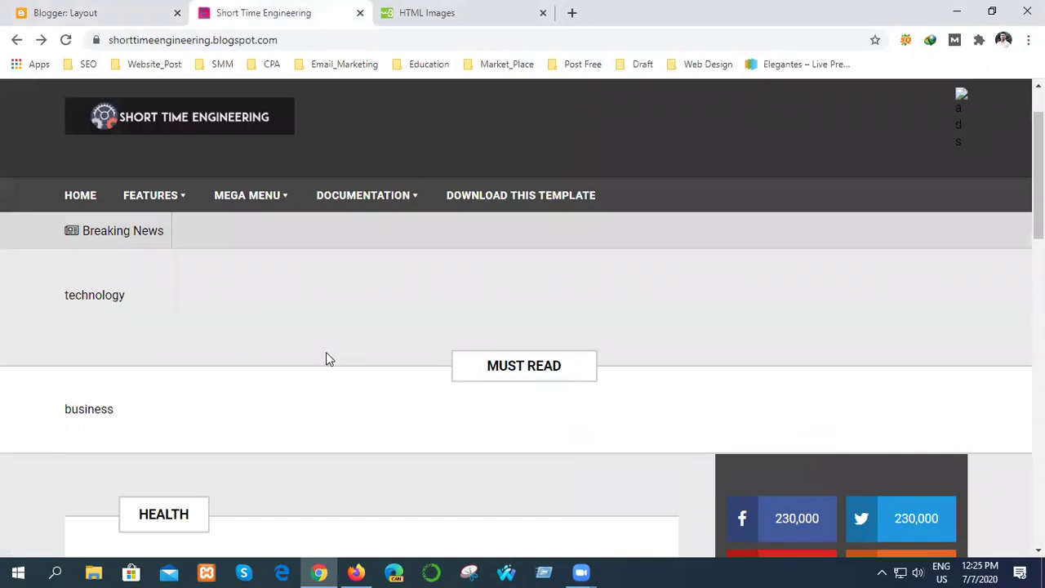
scroll(326, 352, "up", 1)
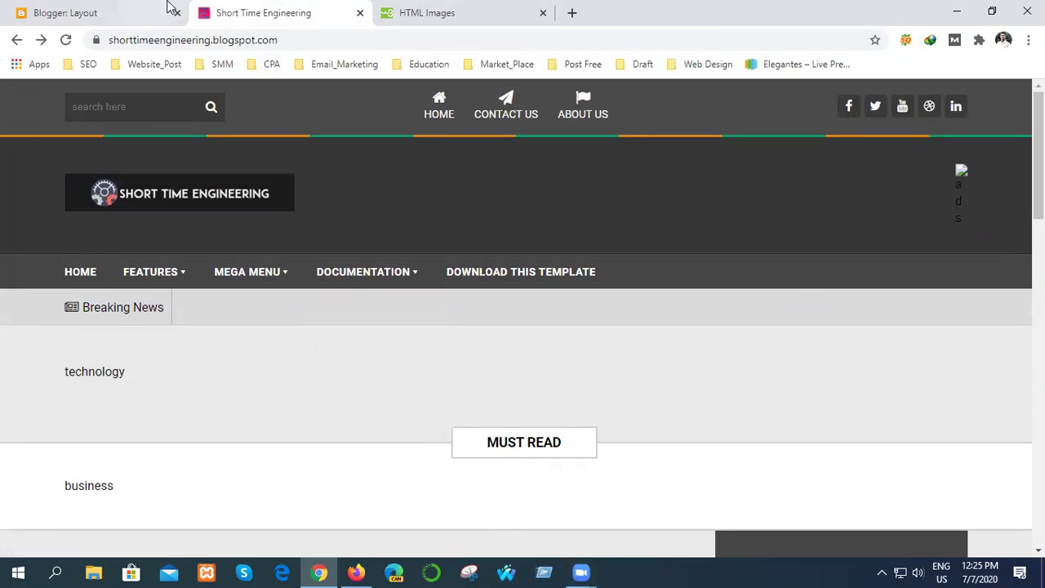
Set the ad image height to 300px in the Logo-And-Ad-Container HTML/JavaScript gadget and save
left_click(82, 10)
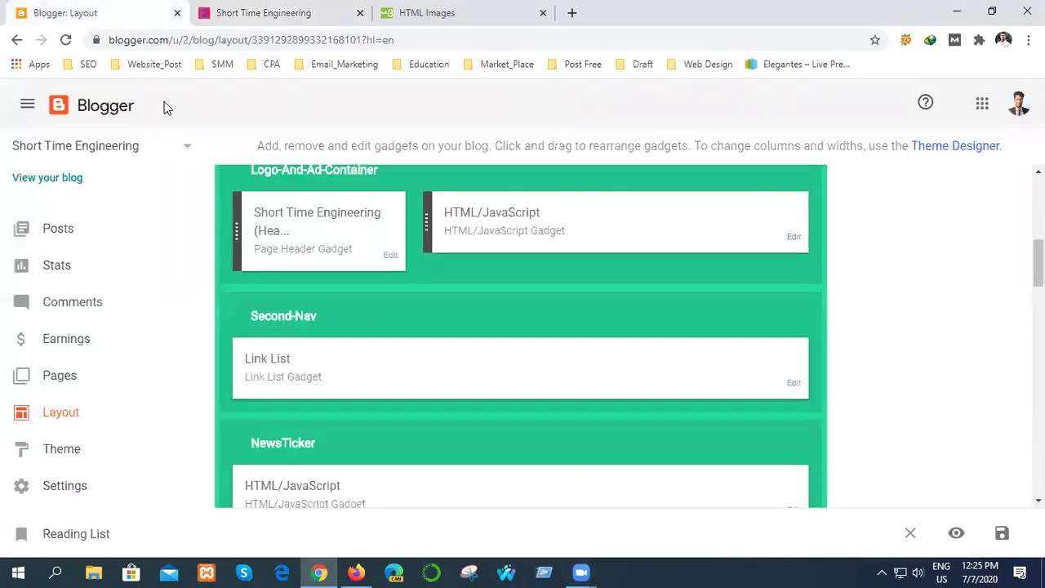
left_click(794, 238)
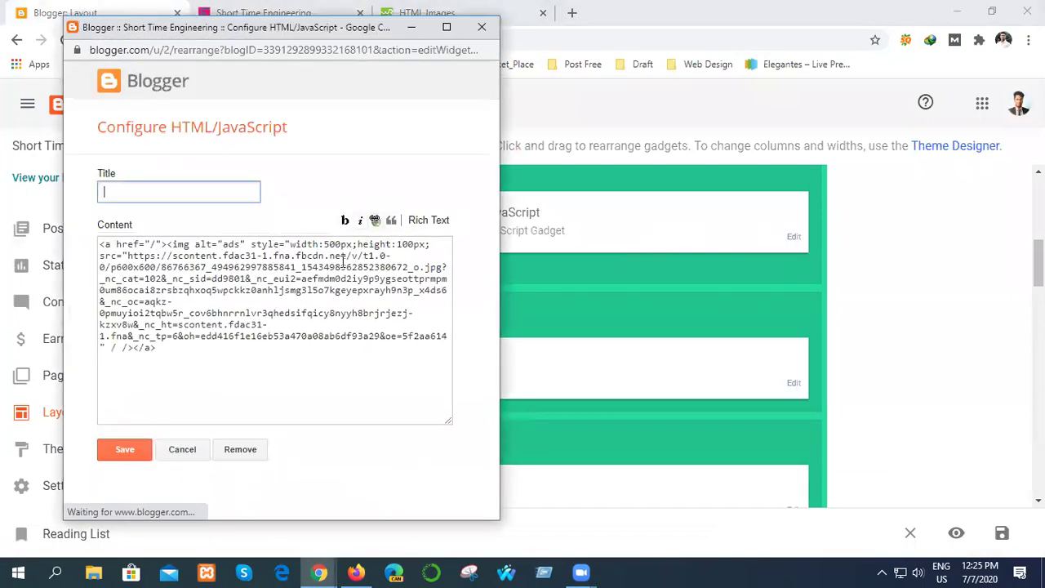
left_click(402, 245)
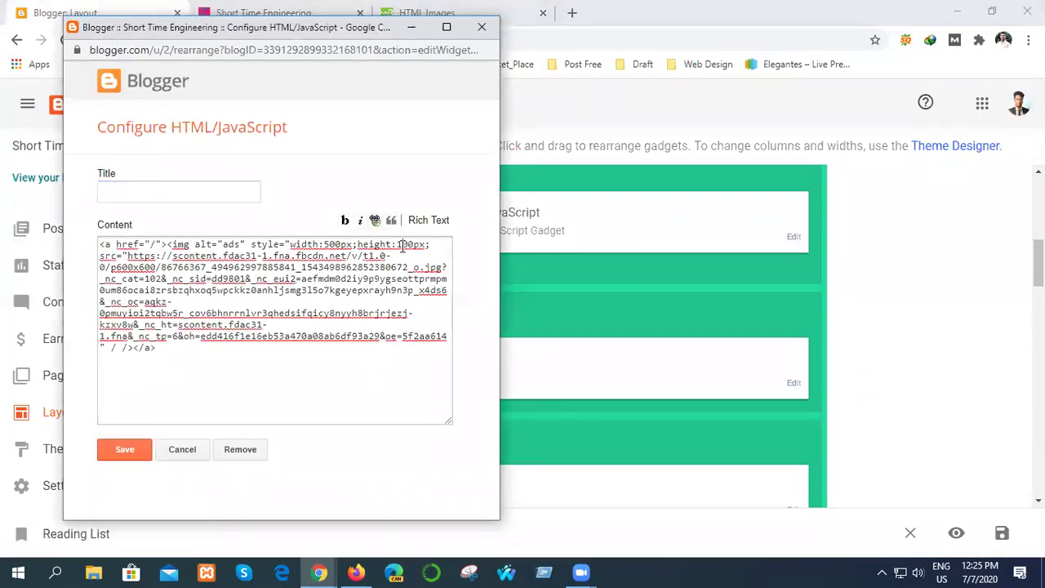
key("BackSpace")
type("3")
left_click(125, 453)
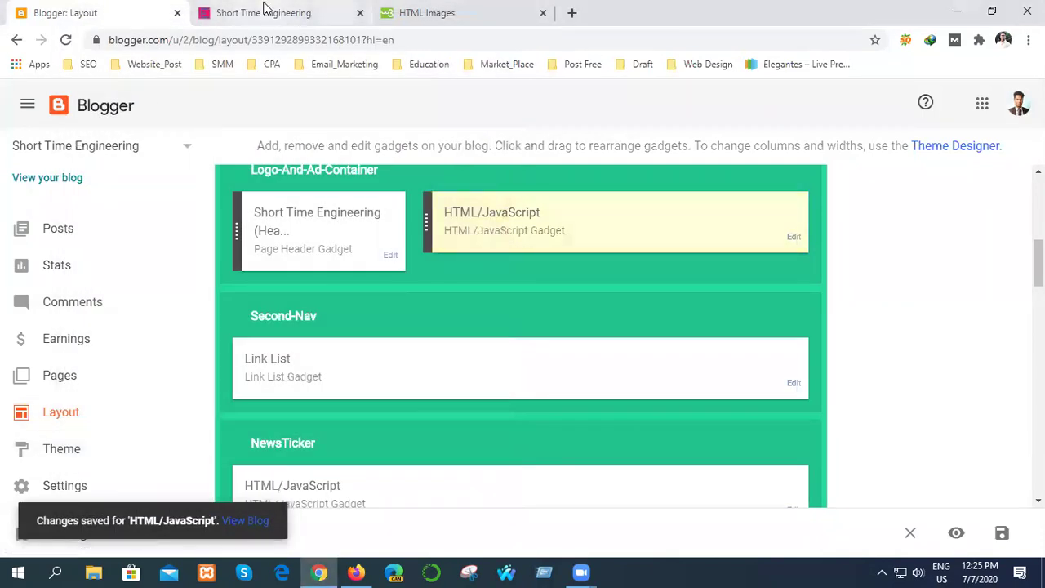
Reload the blog and check the header ad with the new height
left_click(269, 13)
left_click(65, 40)
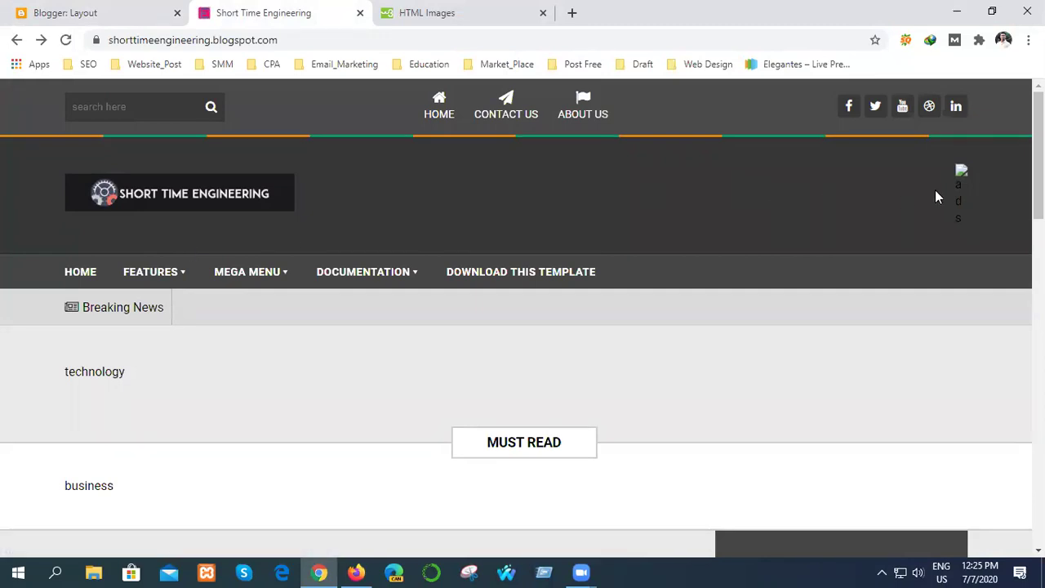
left_click(959, 197)
Set the ad image height to 600px in the Logo-And-Ad-Container HTML/JavaScript gadget, save, and reload the blog
left_click(87, 10)
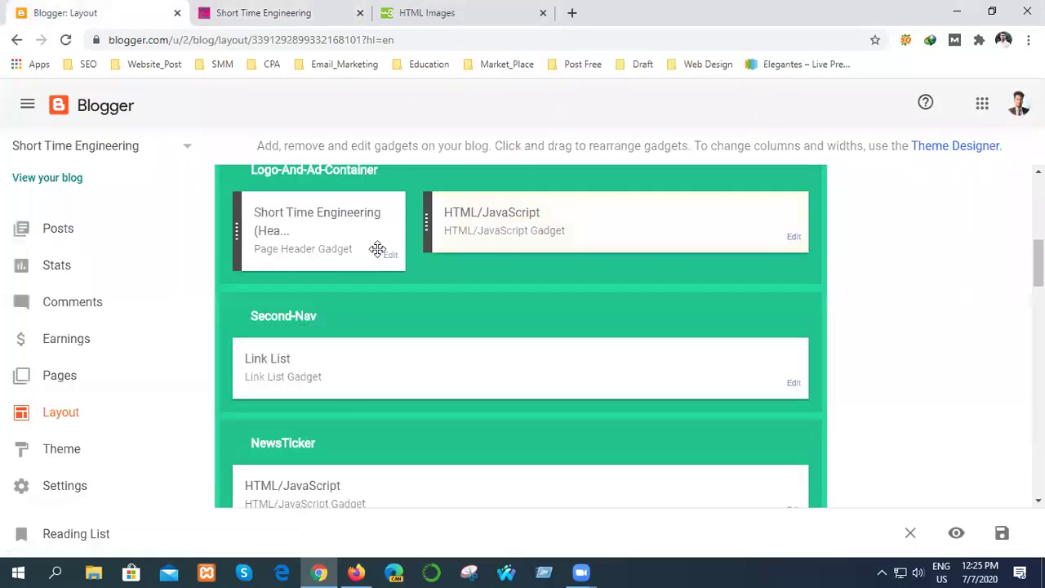
left_click(794, 239)
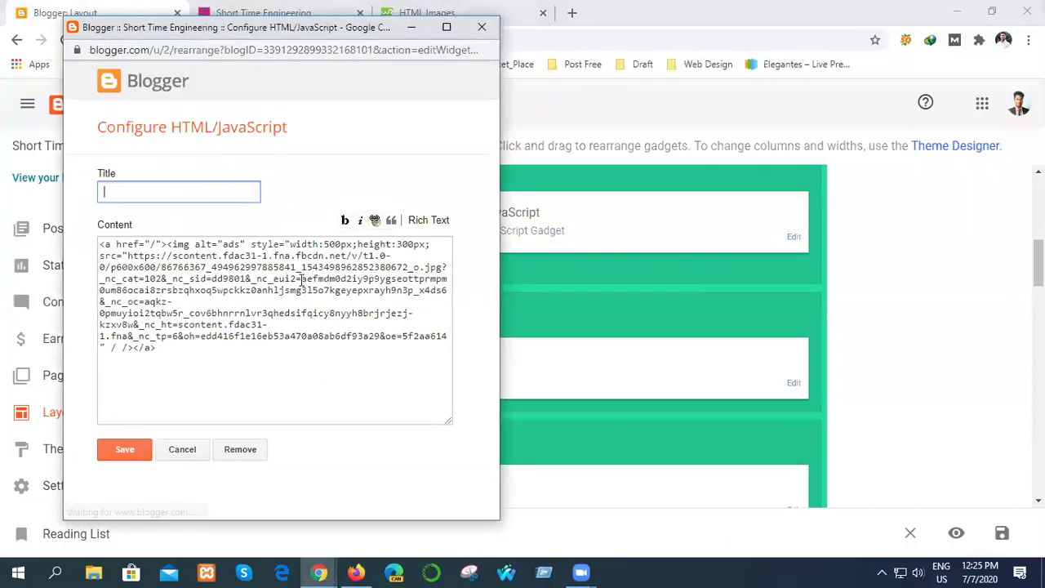
left_click(399, 244)
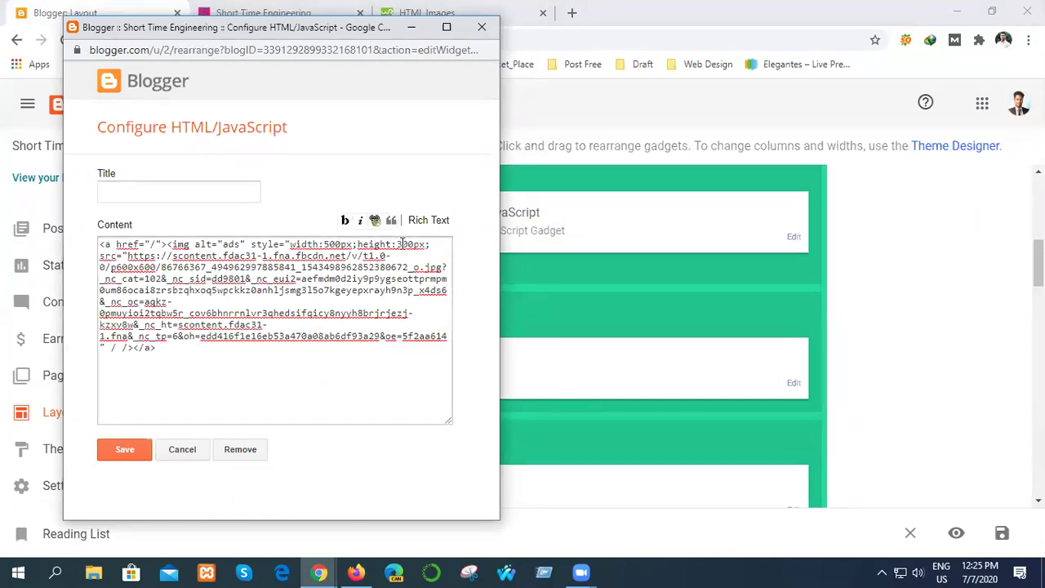
key("BackSpace")
key("BackSpace")
type("60")
left_click(132, 449)
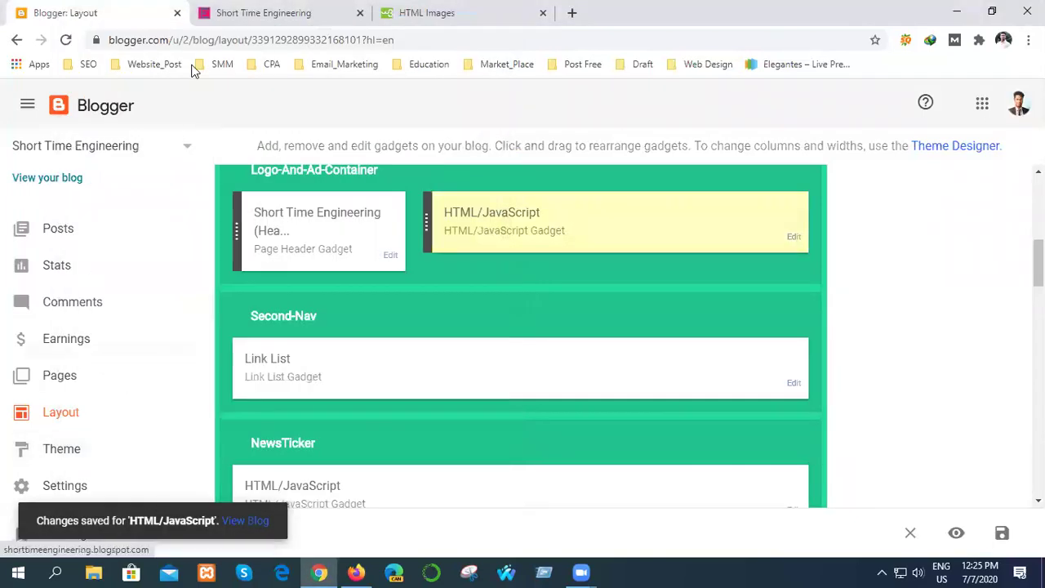
left_click(321, 8)
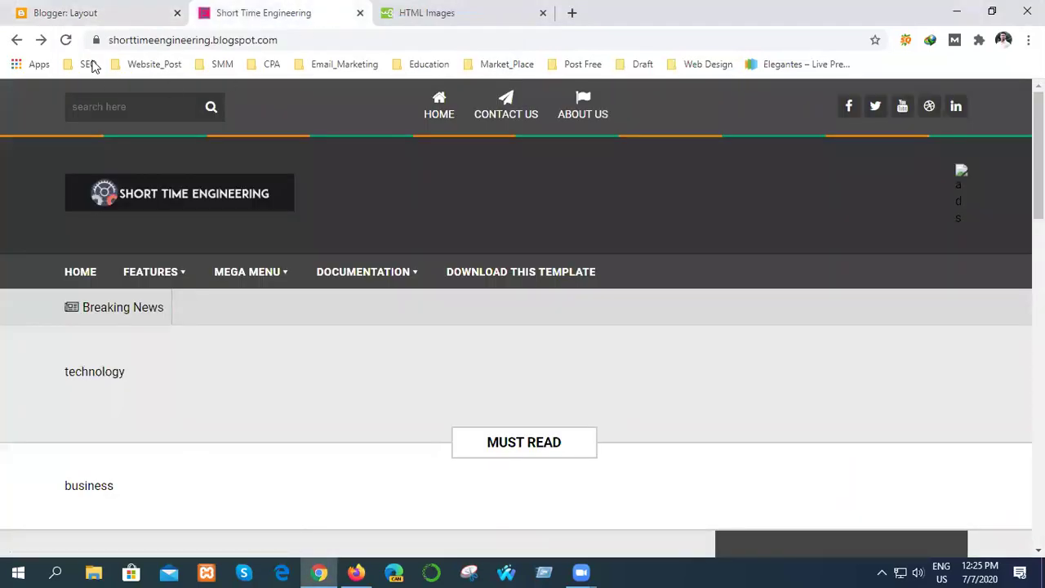
left_click(65, 39)
Remove the style attribute and extra space from the ad's img tag, save the gadget, and reload the blog
left_click(106, 10)
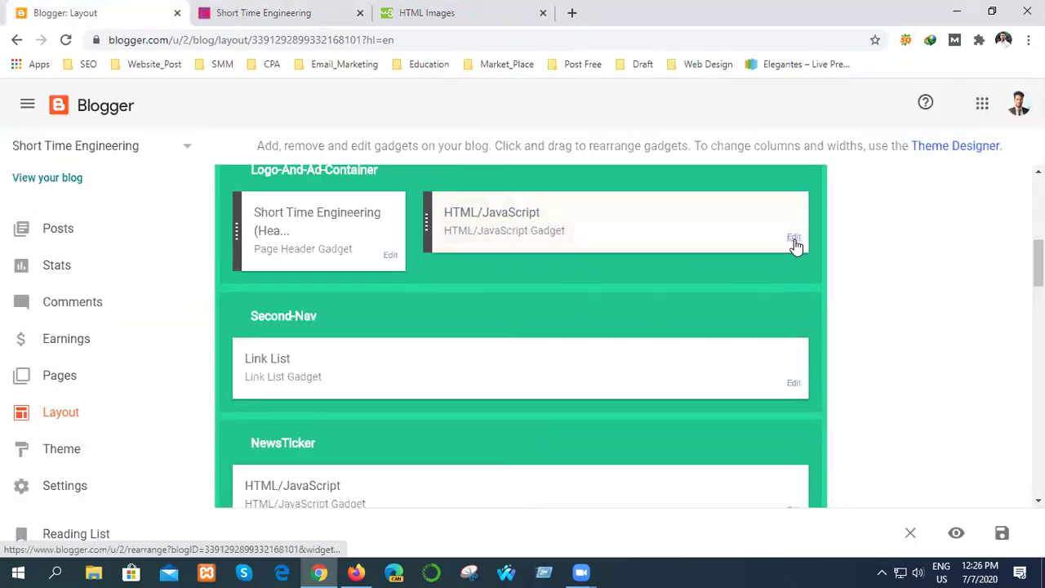
left_click(794, 238)
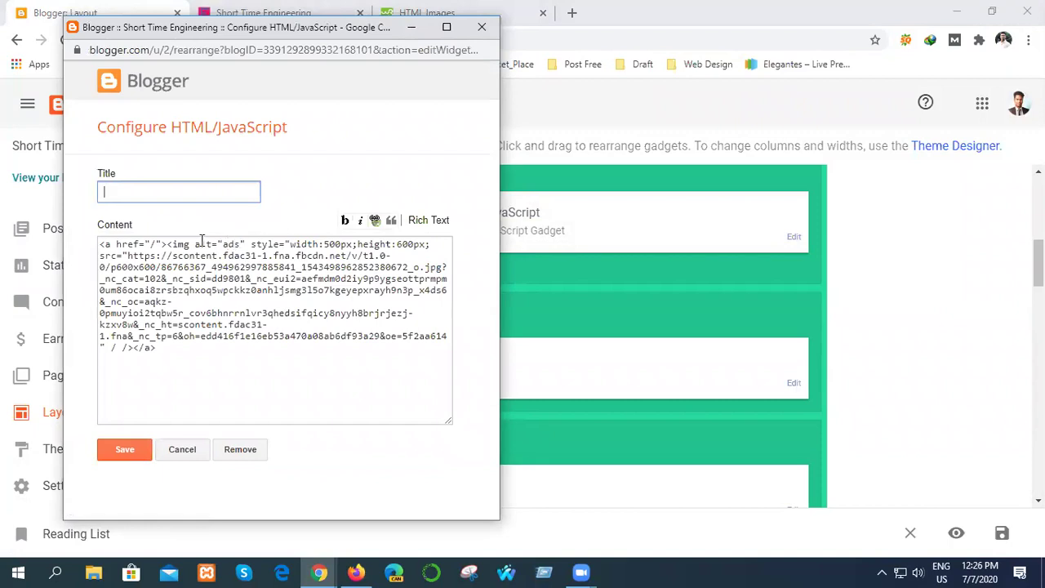
left_click_drag(251, 243, 439, 245)
key("ctrl+c")
key("BackSpace")
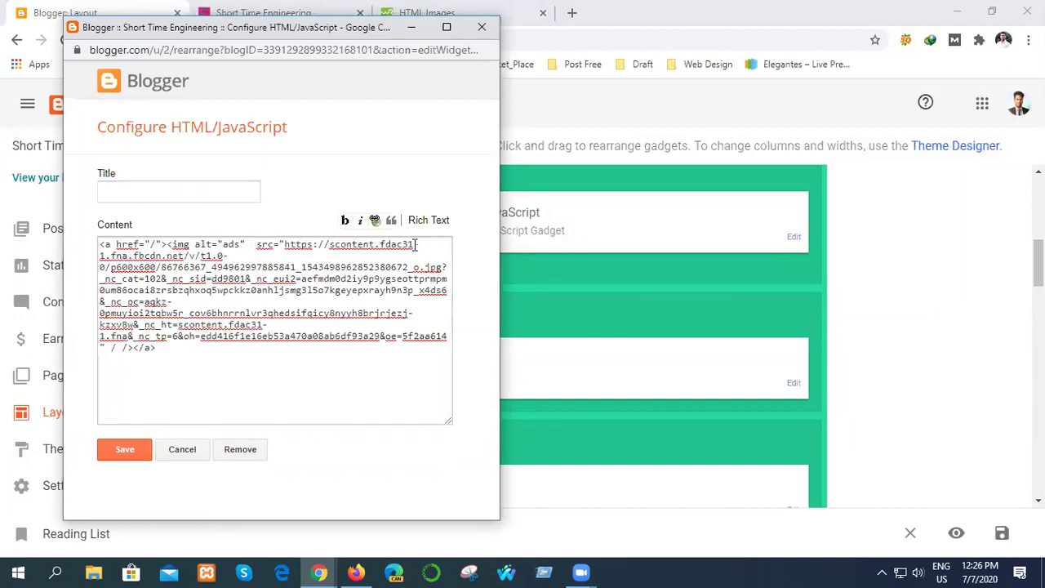
key("BackSpace")
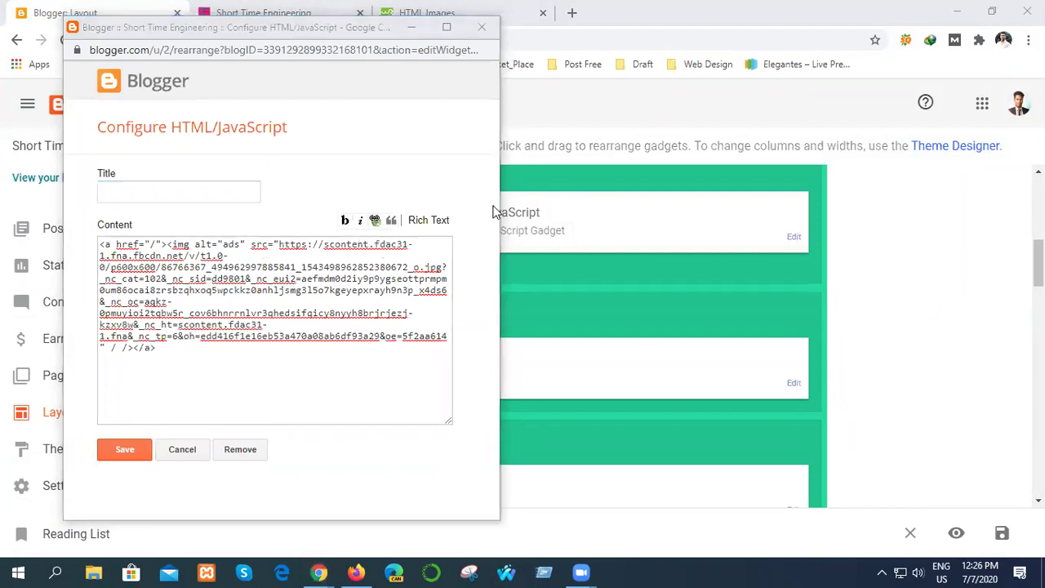
left_click(124, 451)
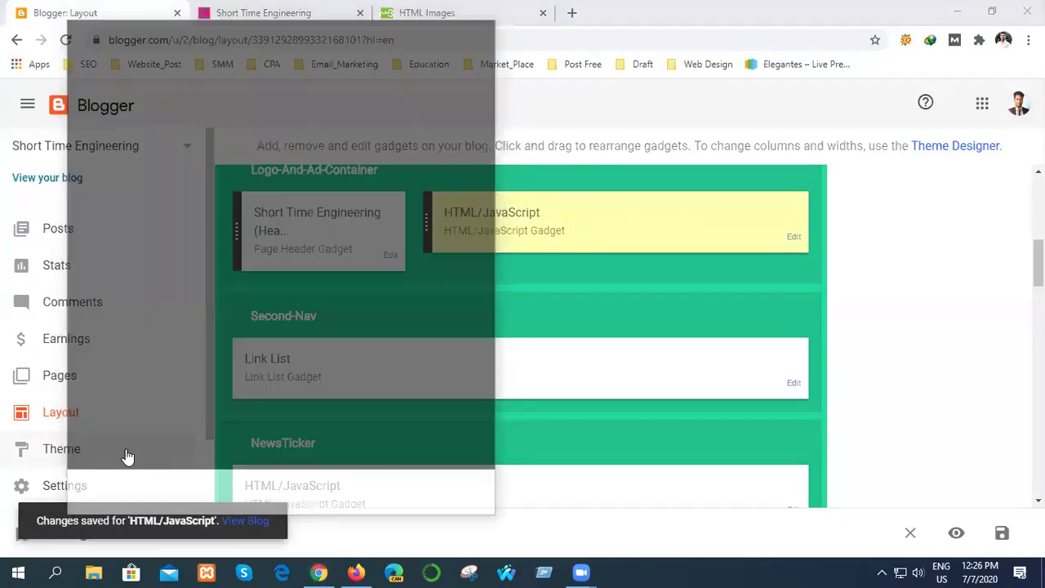
left_click(220, 15)
left_click(66, 40)
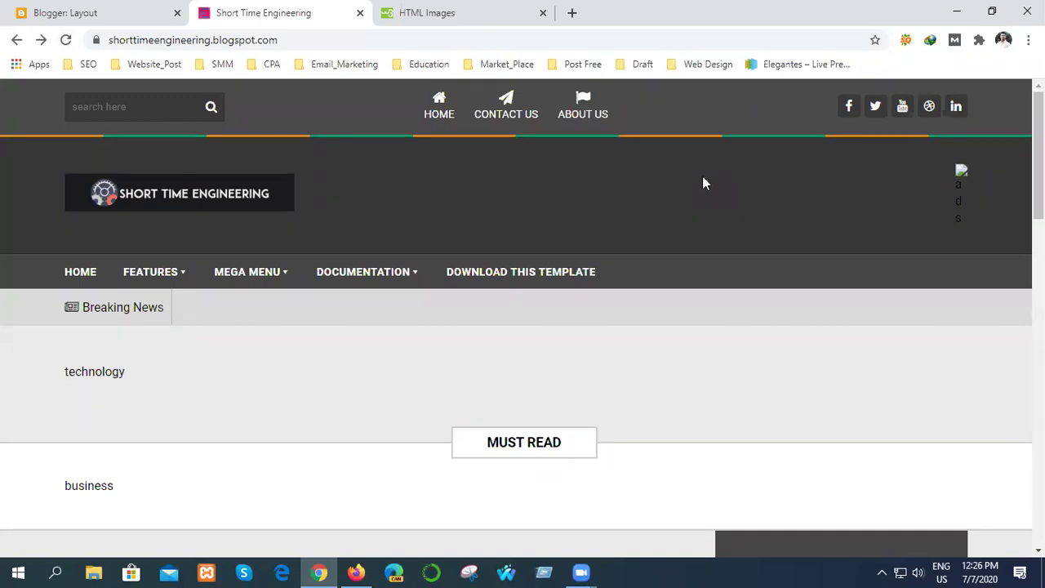
Add style="width:500px;height:100px; to the ad's img tag in the Logo-And-Ad-Container HTML/JavaScript gadget
left_click(61, 10)
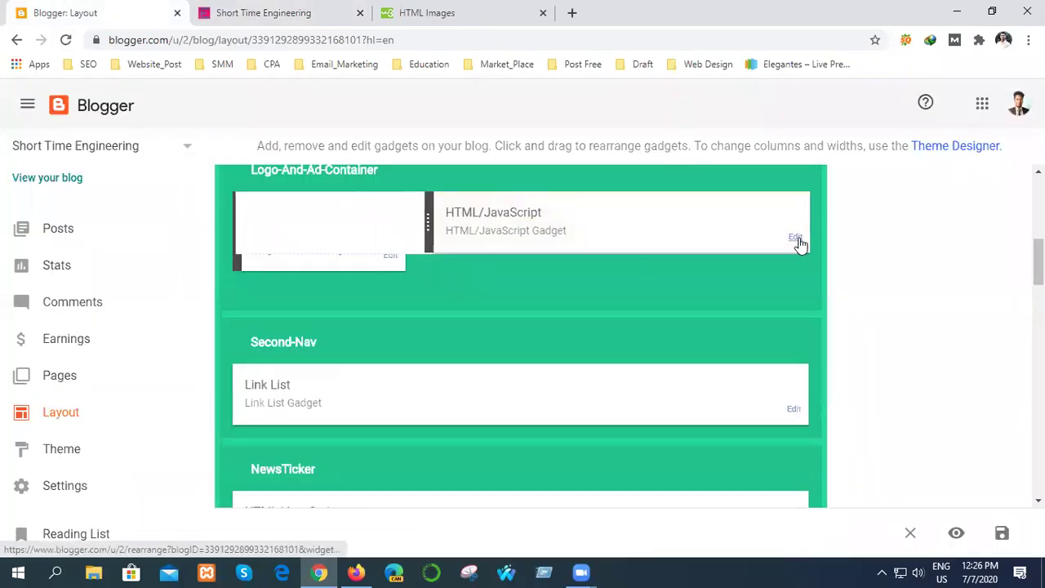
left_click(796, 239)
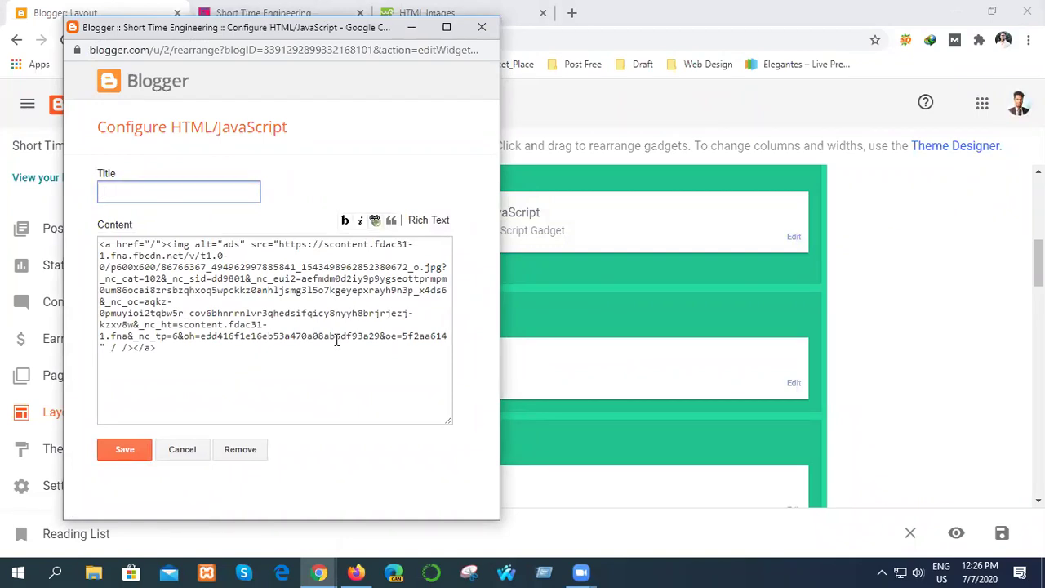
left_click(246, 243)
key("ctrl+v")
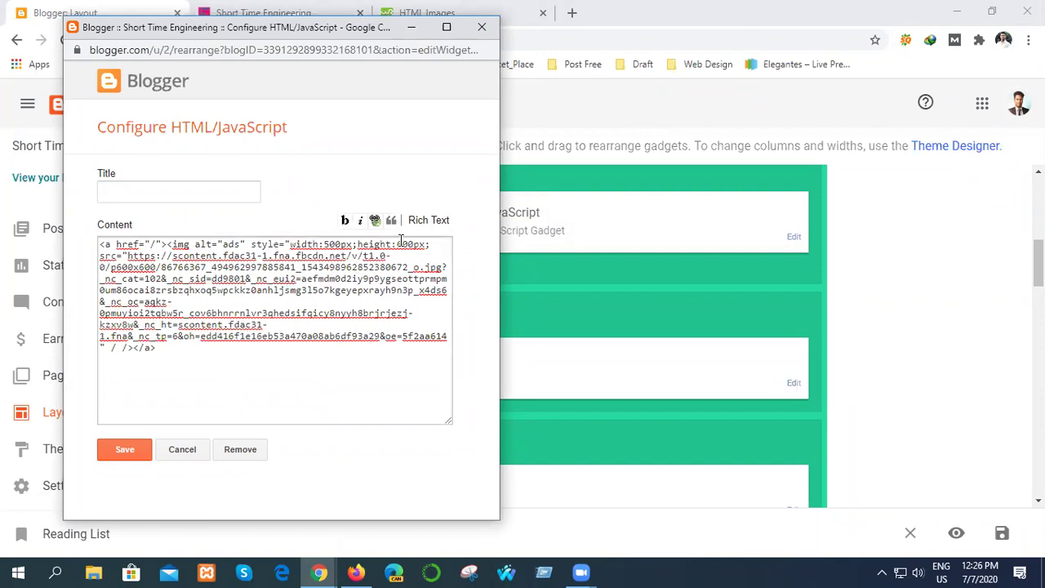
key("Left")
key("Left")
key("Left")
key("Left")
key("Left")
key("BackSpace")
type("1")
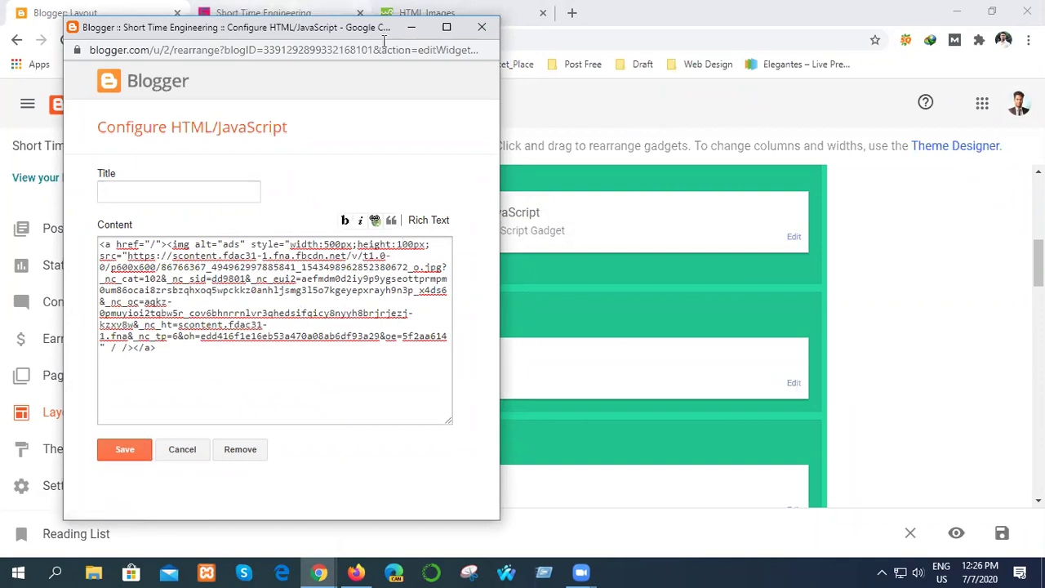
Replace the img src address with the image URL copied from the while(true){} picture in Firefox, and save the gadget
left_click(357, 568)
left_click(269, 38)
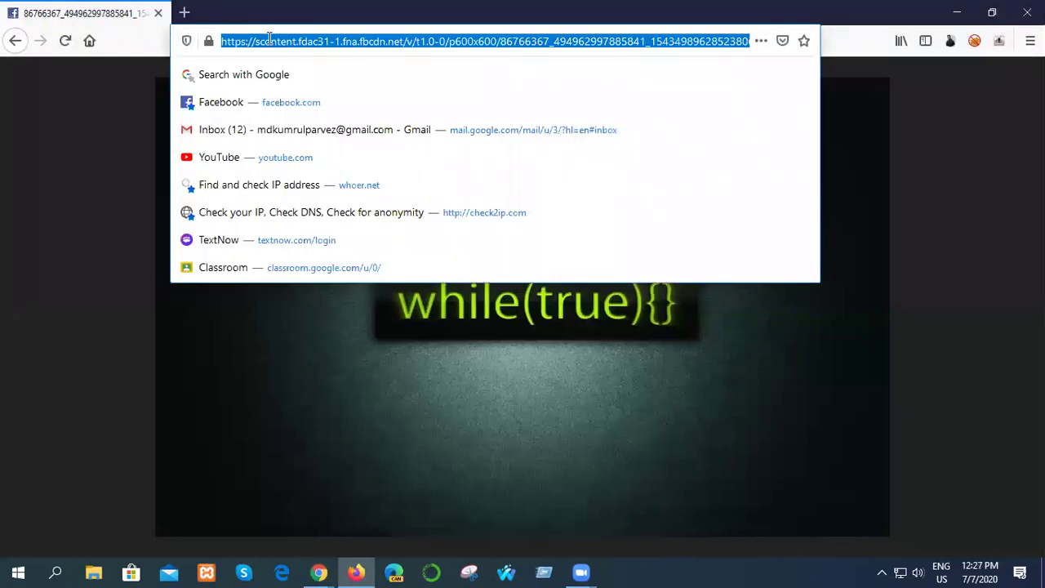
left_click(320, 571)
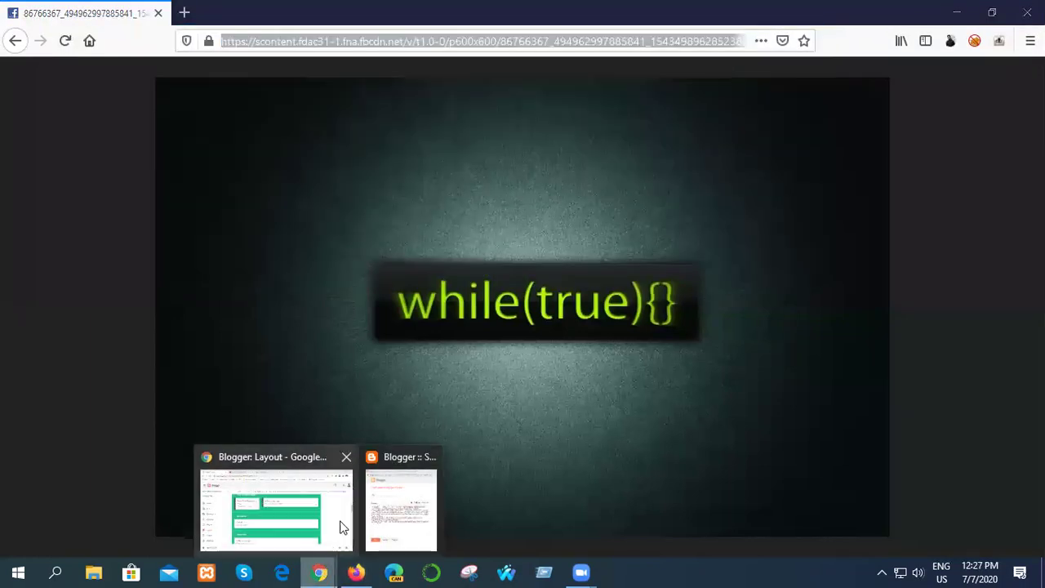
left_click(382, 494)
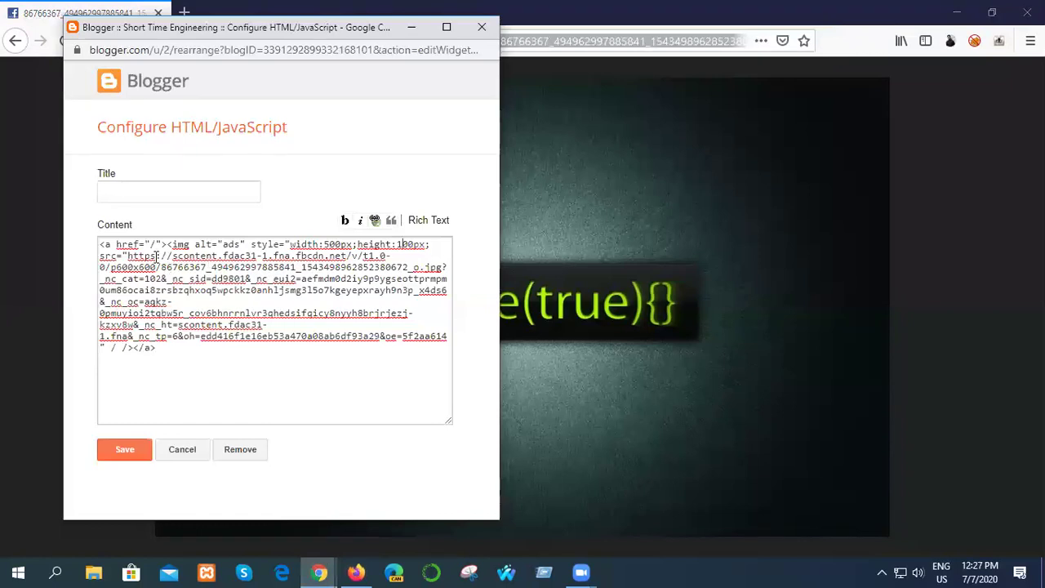
left_click_drag(128, 255, 287, 335)
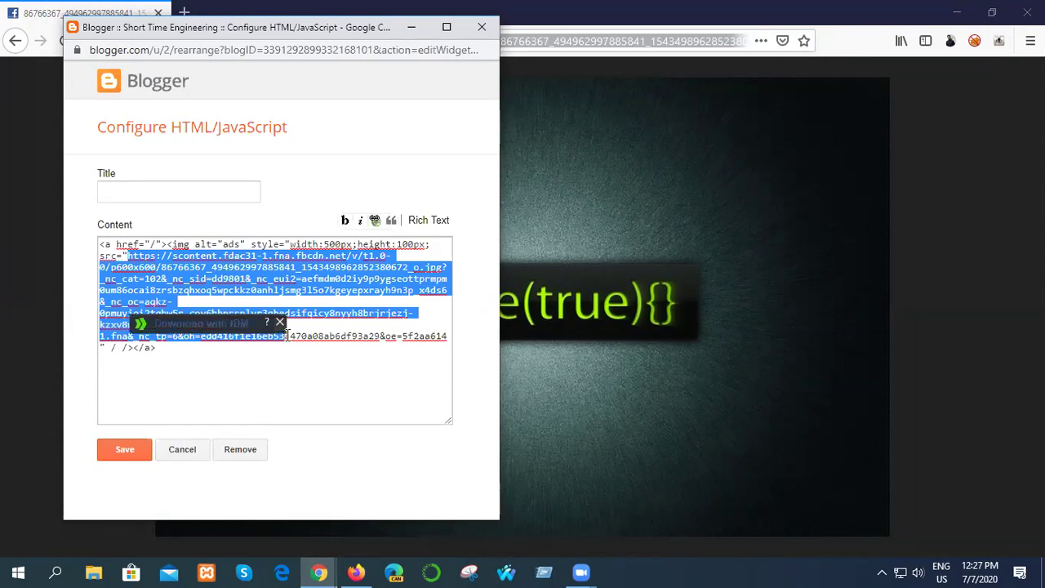
key("BackSpace")
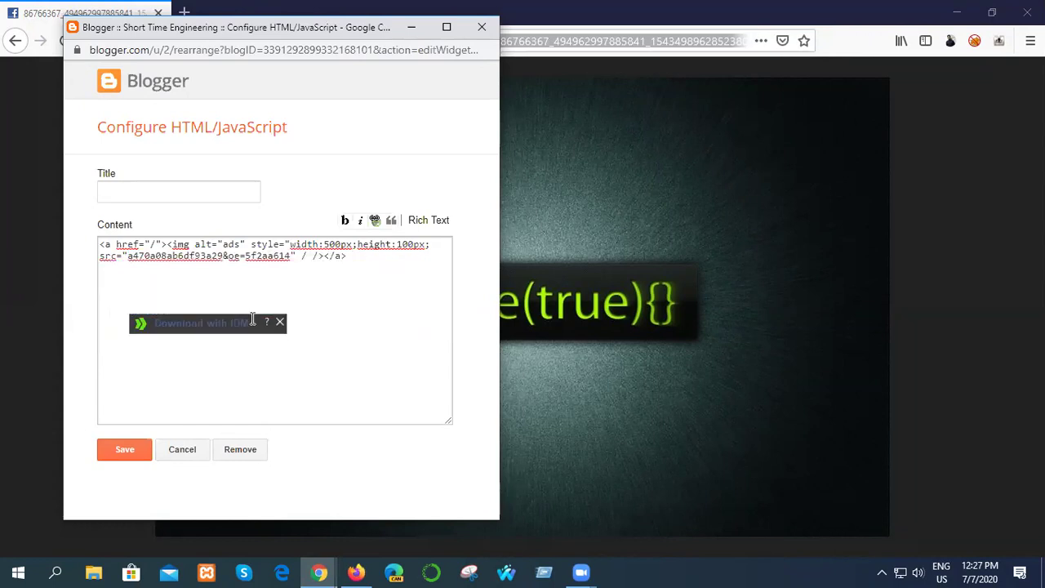
left_click_drag(128, 256, 290, 257)
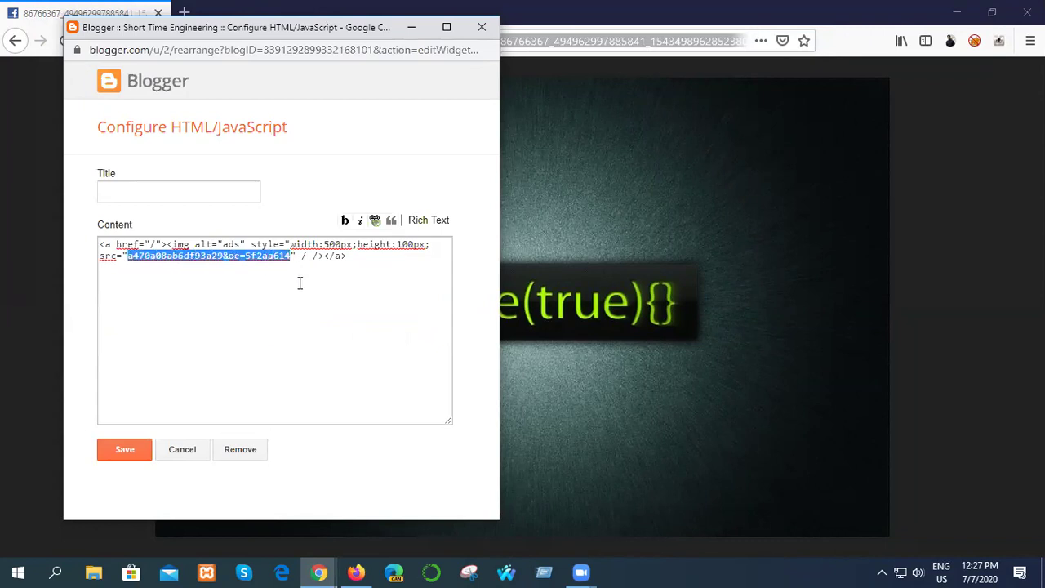
key("BackSpace")
key("ctrl+v")
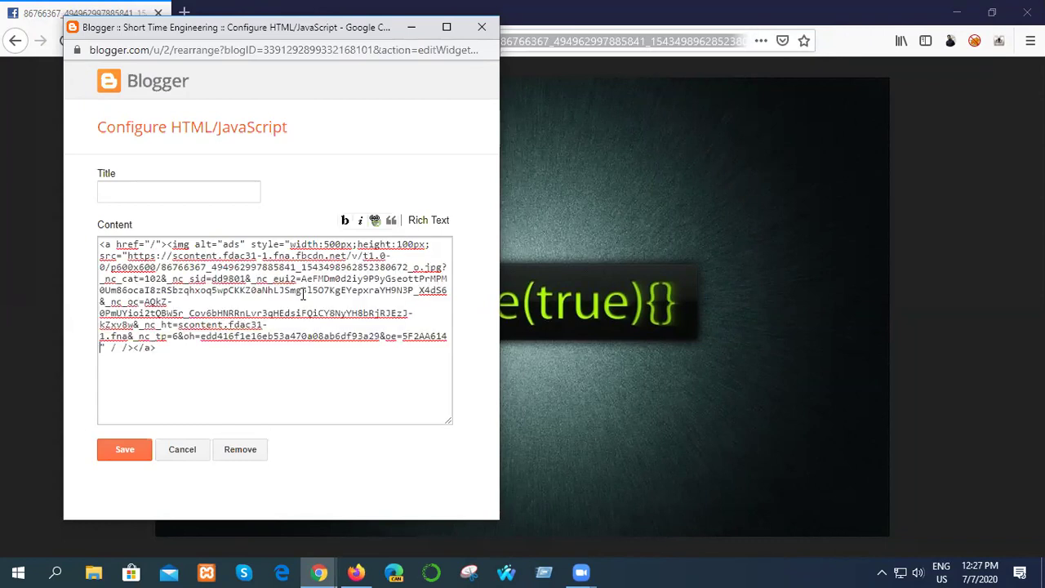
left_click(116, 451)
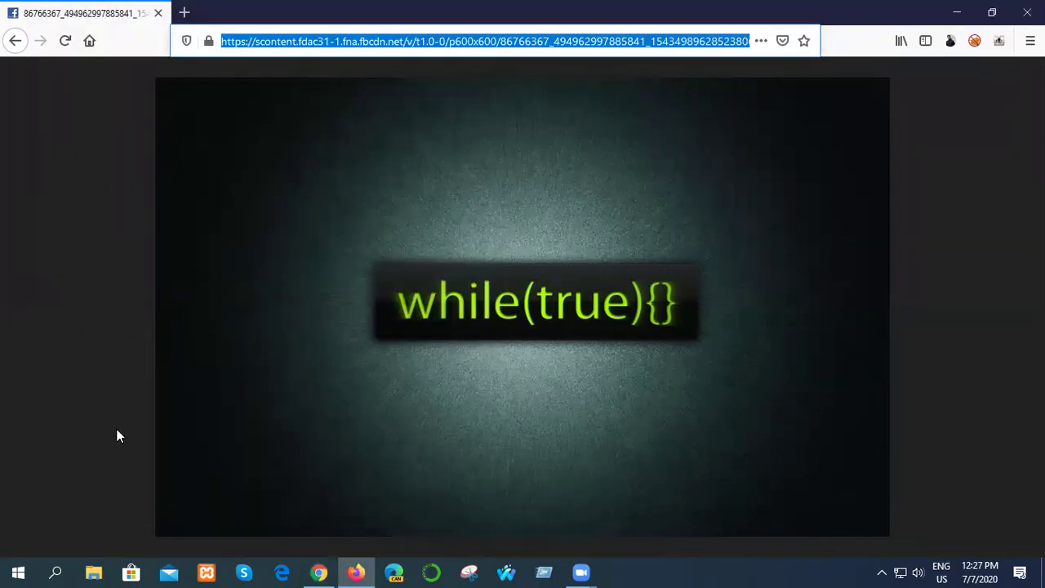
Reload the blog in Chrome, close it and reopen it in a new tab from the Blogger layout page to check the header ad
left_click(318, 571)
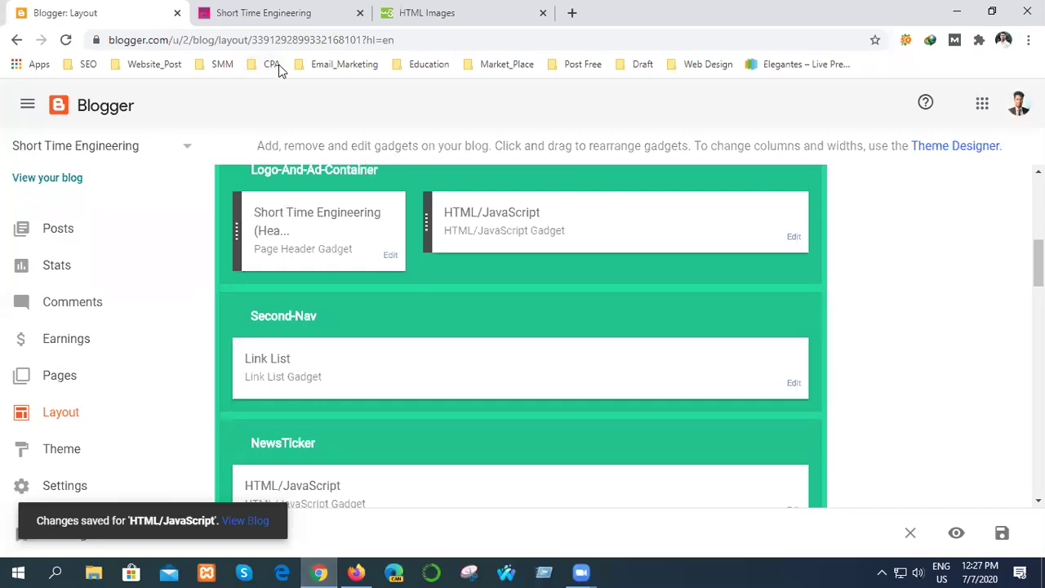
left_click(337, 10)
left_click(65, 40)
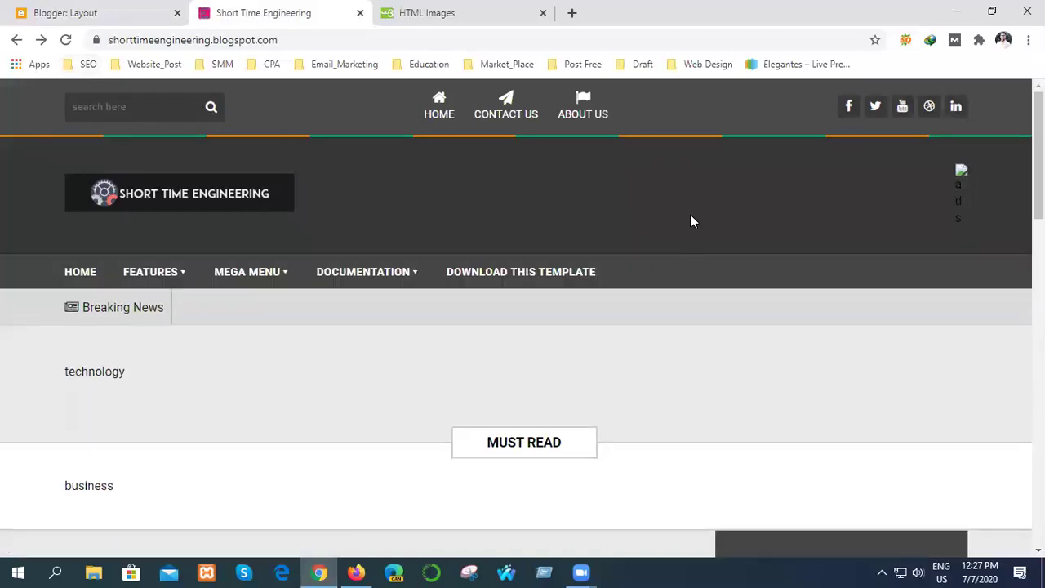
left_click(359, 12)
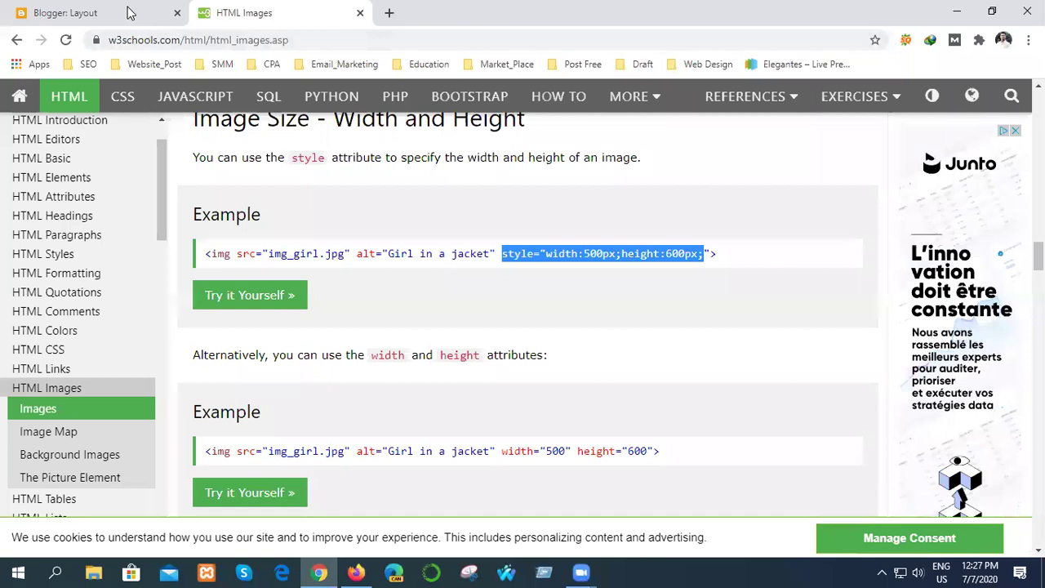
left_click(82, 12)
right_click(51, 190)
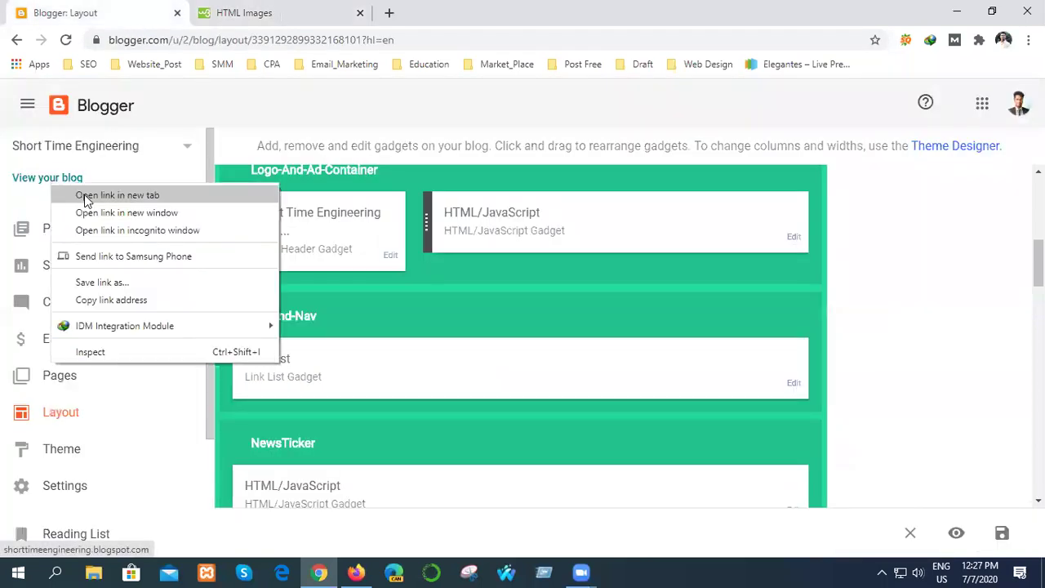
left_click(117, 194)
left_click(261, 23)
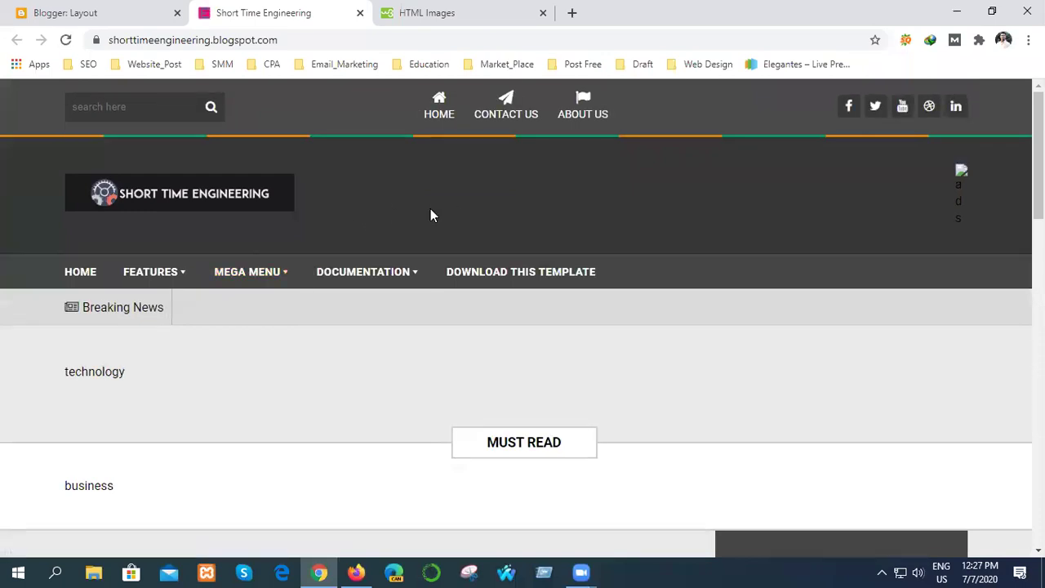
Delete all content of the Logo-And-Ad-Container HTML/JavaScript gadget, save it, and reload the blog
left_click(107, 9)
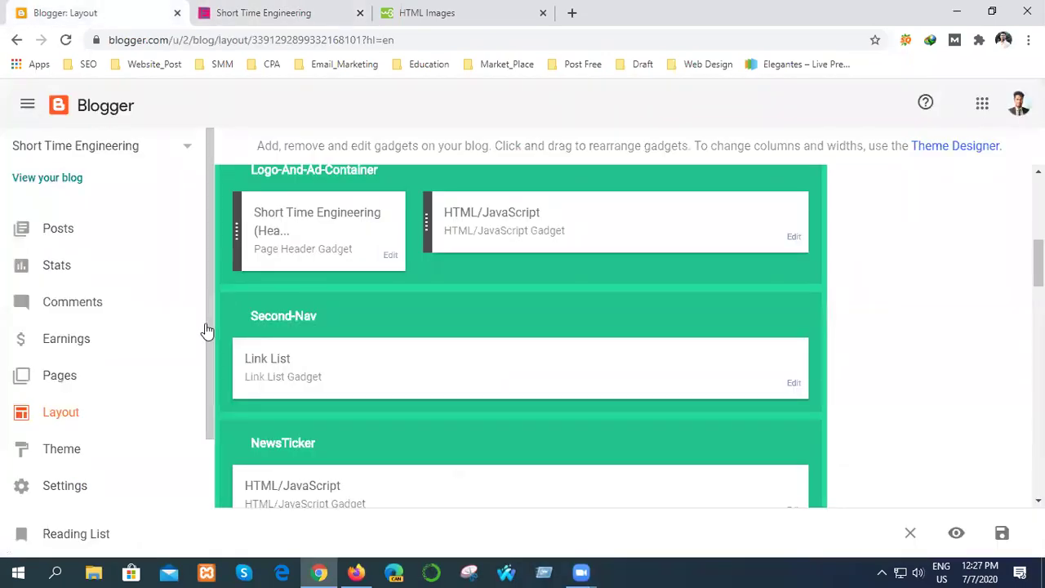
left_click(794, 238)
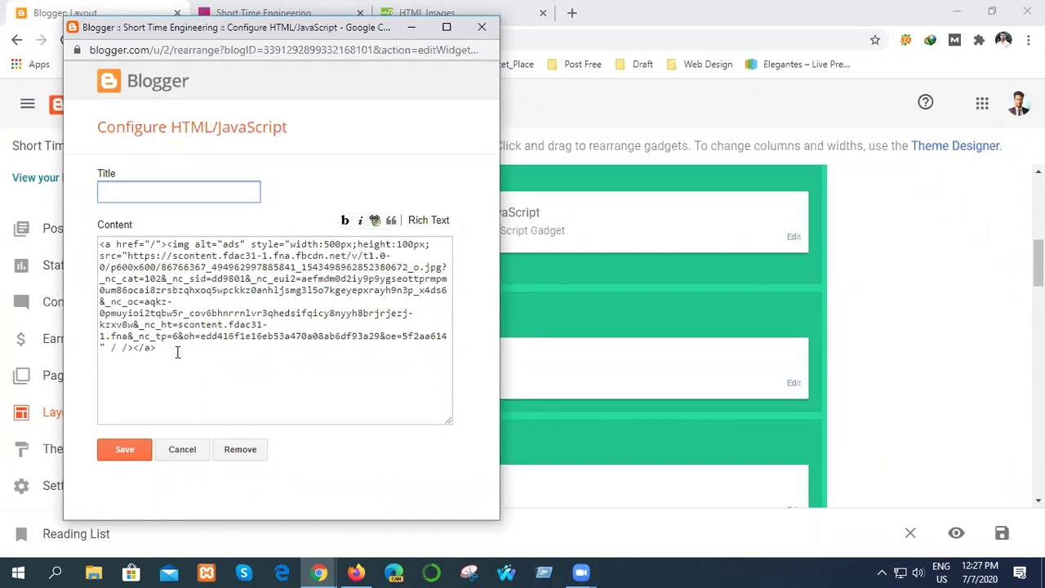
left_click_drag(177, 352, 75, 242)
key("BackSpace")
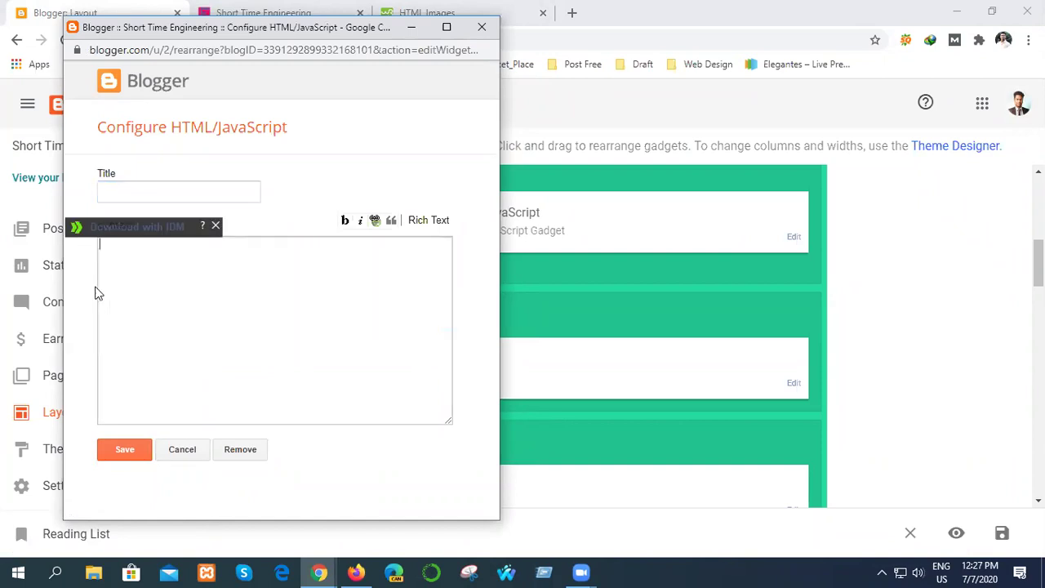
left_click(130, 445)
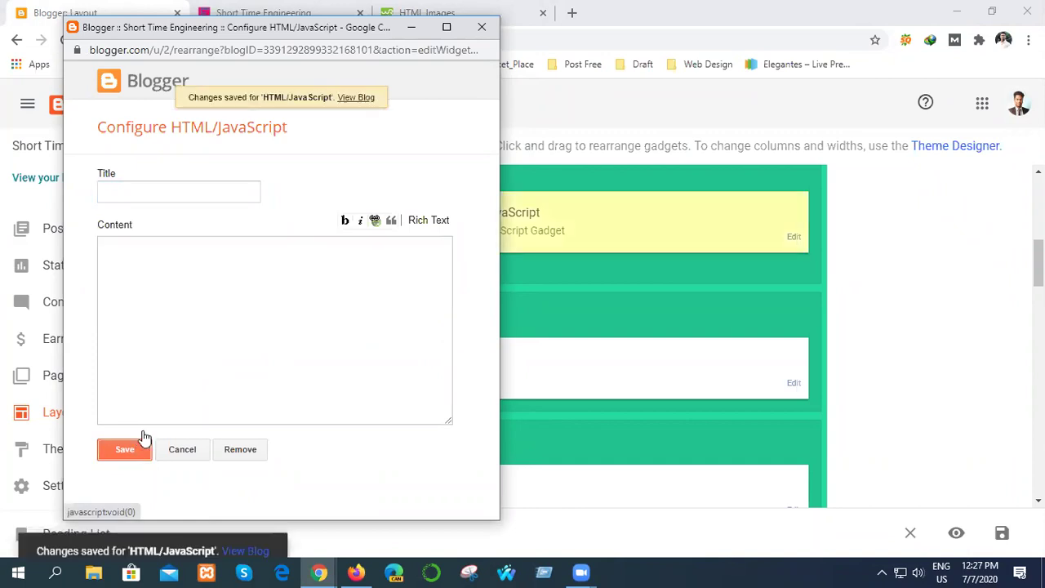
left_click(245, 12)
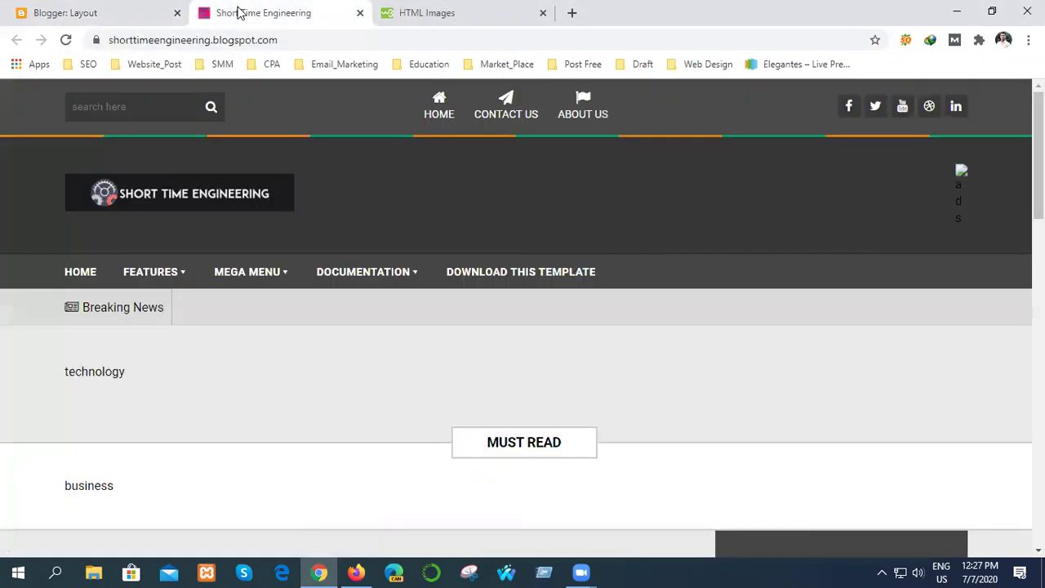
left_click(65, 39)
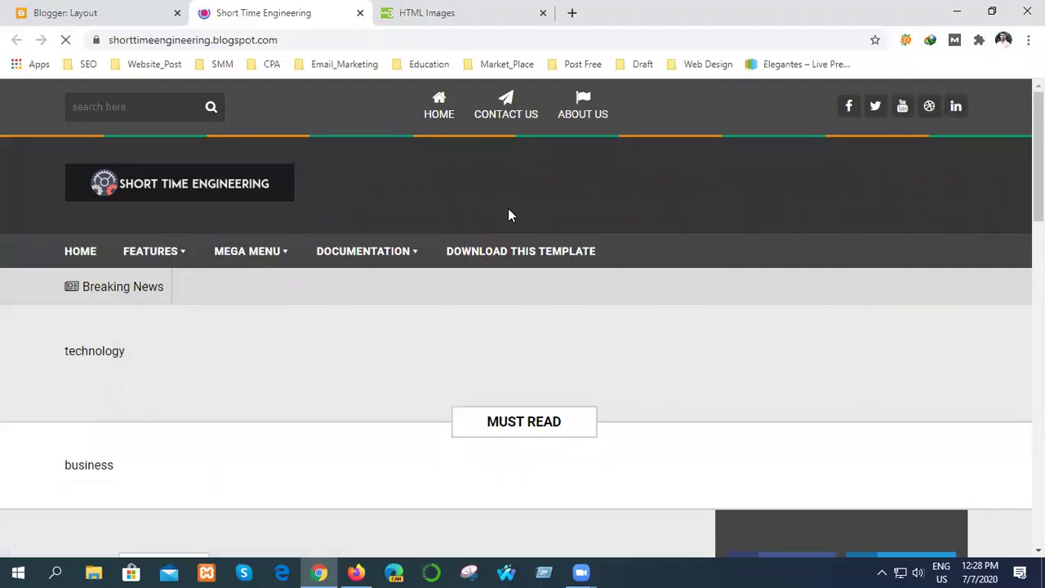
Examine the Images on Another Server example on the W3Schools HTML Images page and its Tryit demo, and close the demo
left_click(372, 8)
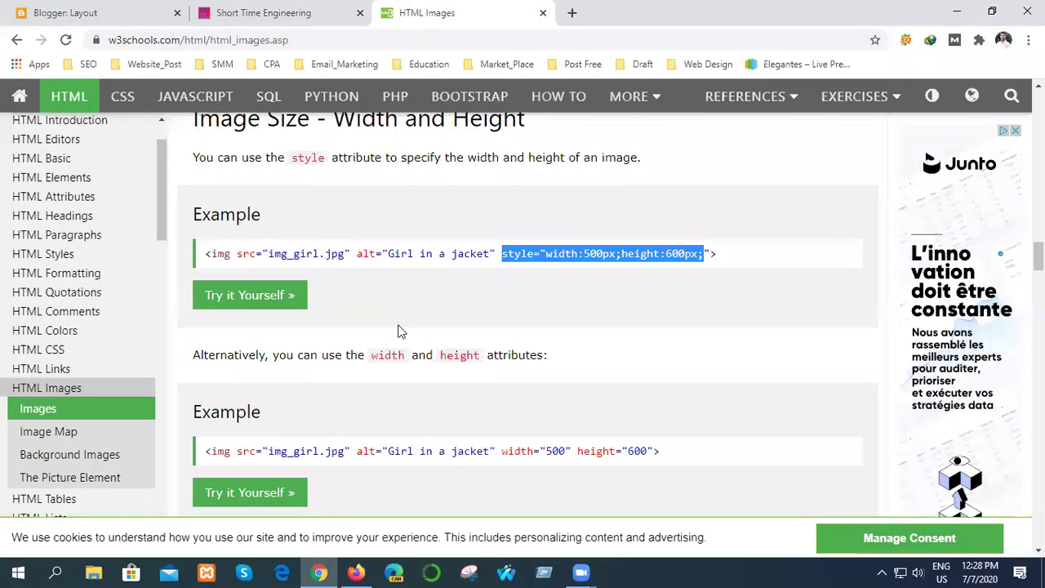
scroll(403, 405, "down", 2)
scroll(403, 405, "down", 15)
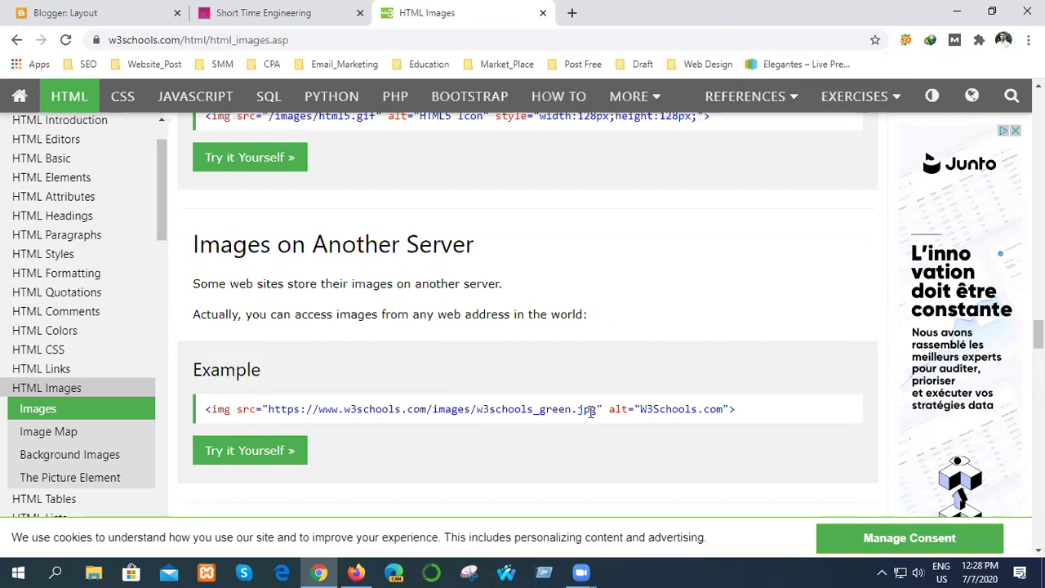
scroll(707, 429, "down", 2)
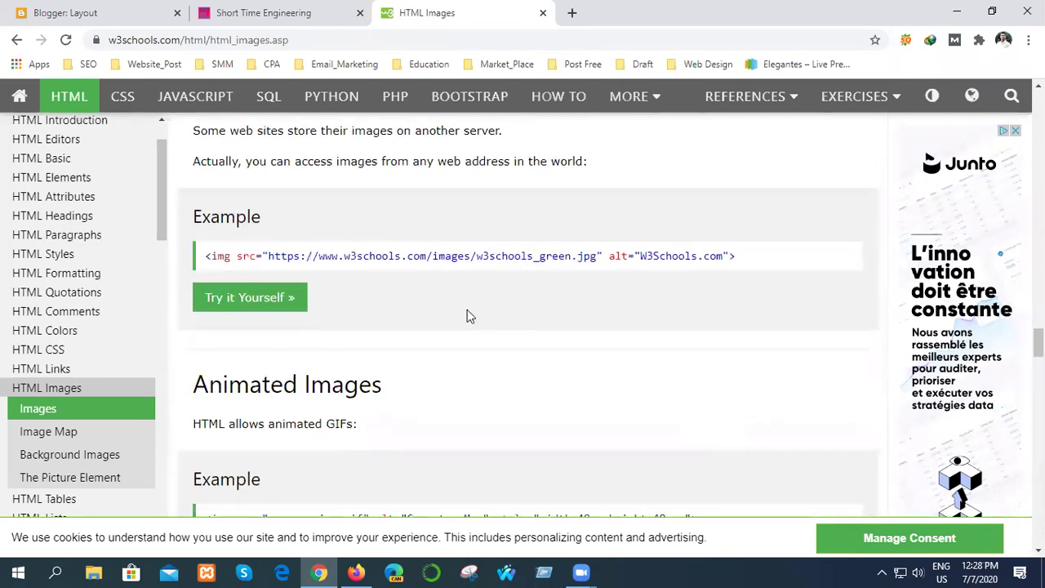
left_click_drag(729, 256, 196, 261)
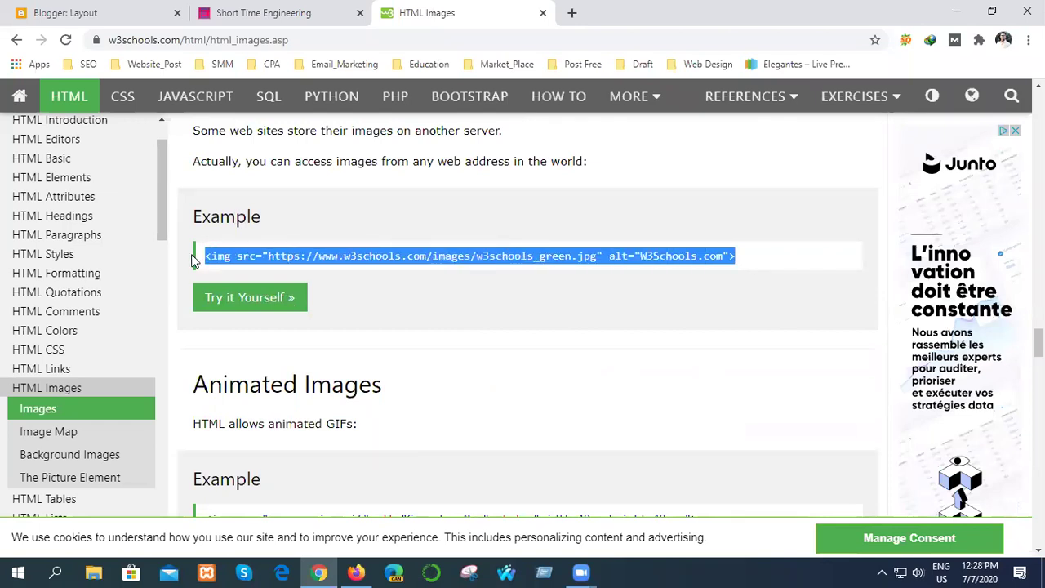
left_click(236, 294)
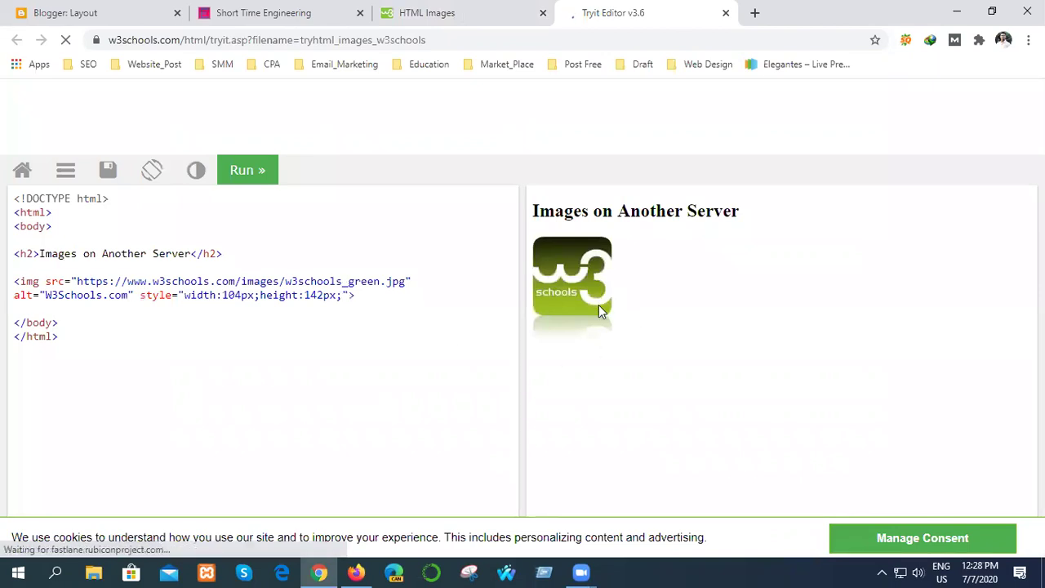
left_click(725, 12)
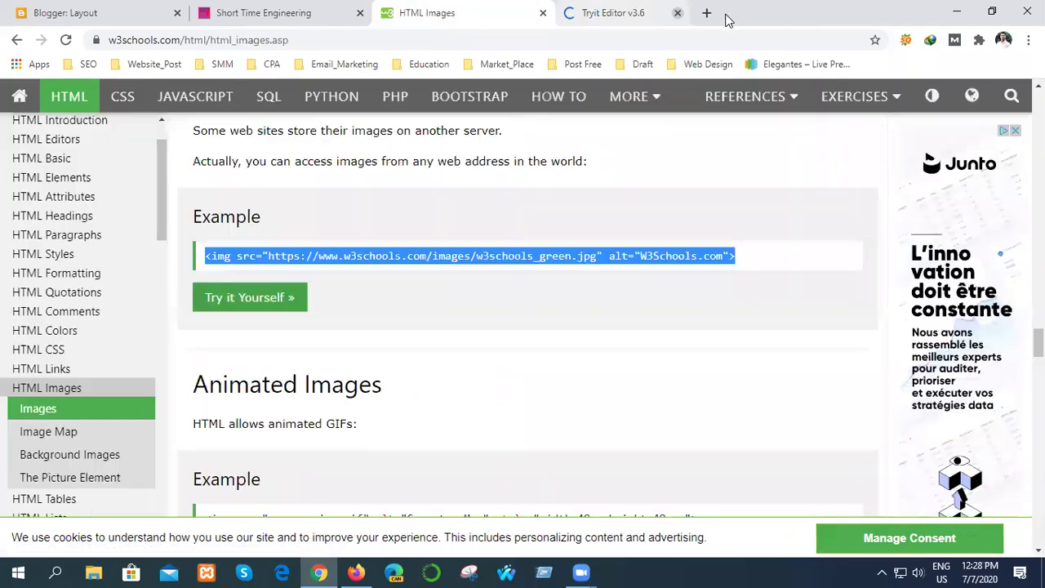
Look through the remaining W3Schools image examples and open the floating images demo to examine its left-floated img code
scroll(481, 464, "down", 5)
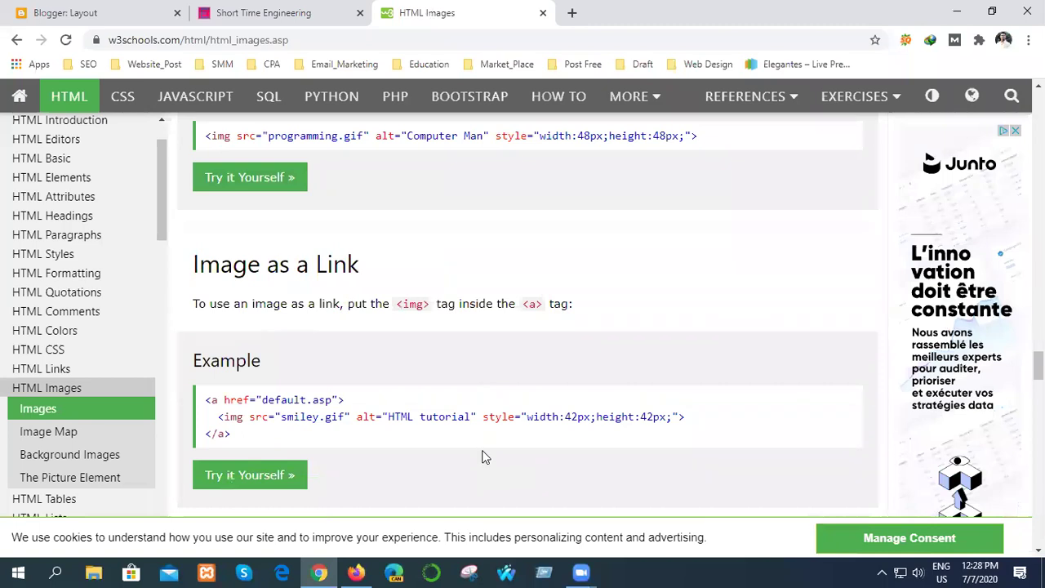
scroll(472, 457, "down", 4)
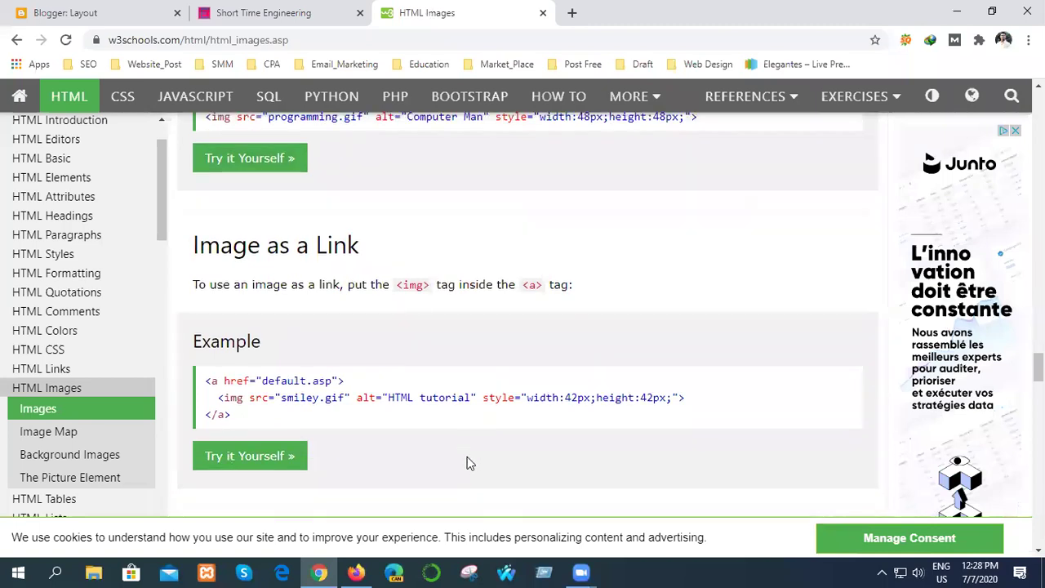
scroll(468, 458, "down", 3)
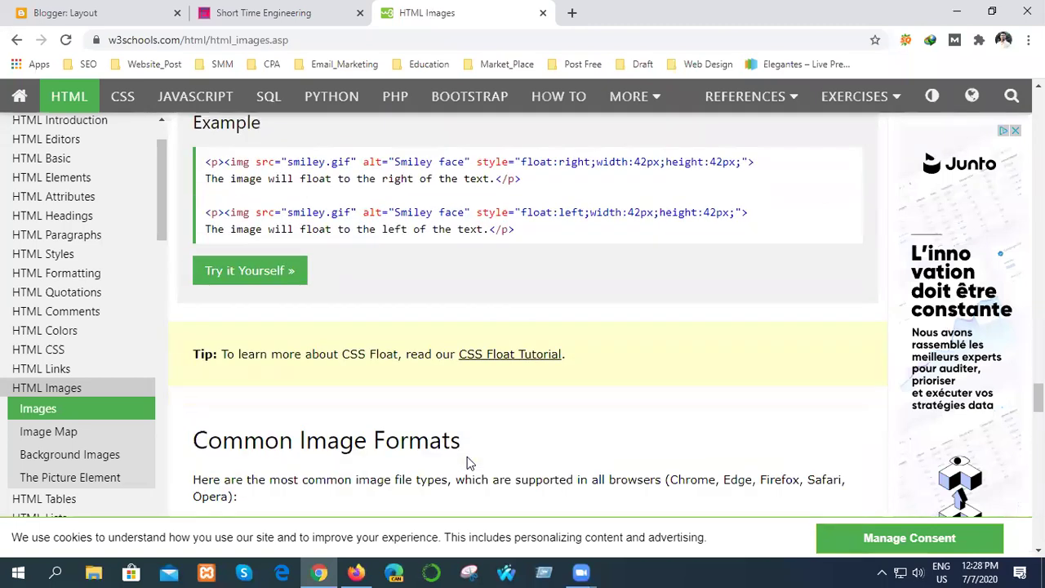
left_click(281, 271)
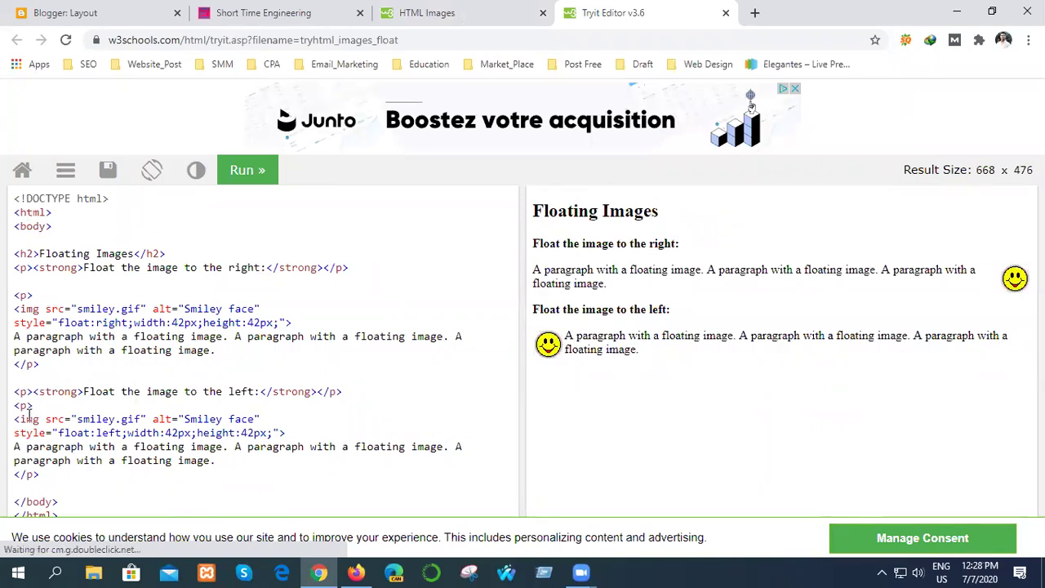
left_click_drag(17, 423, 231, 457)
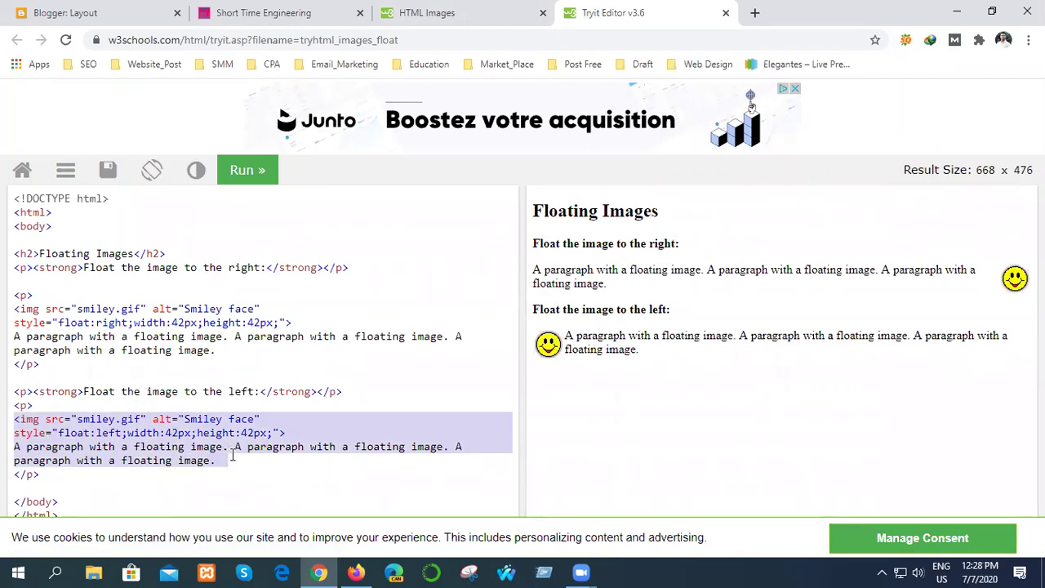
left_click(272, 479)
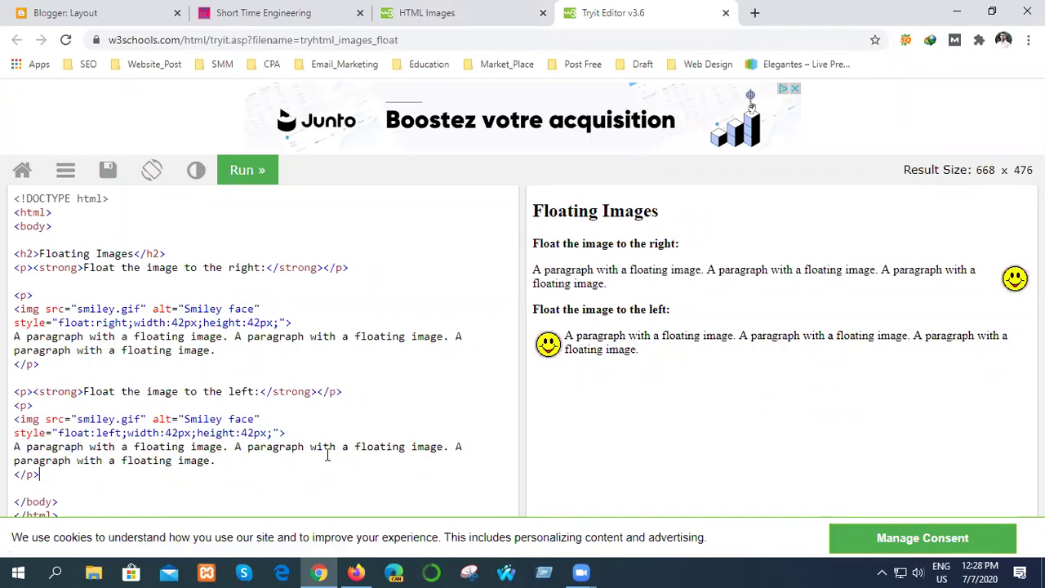
Close the floating images demo and copy the img code from the Images on Another Server example
left_click(725, 13)
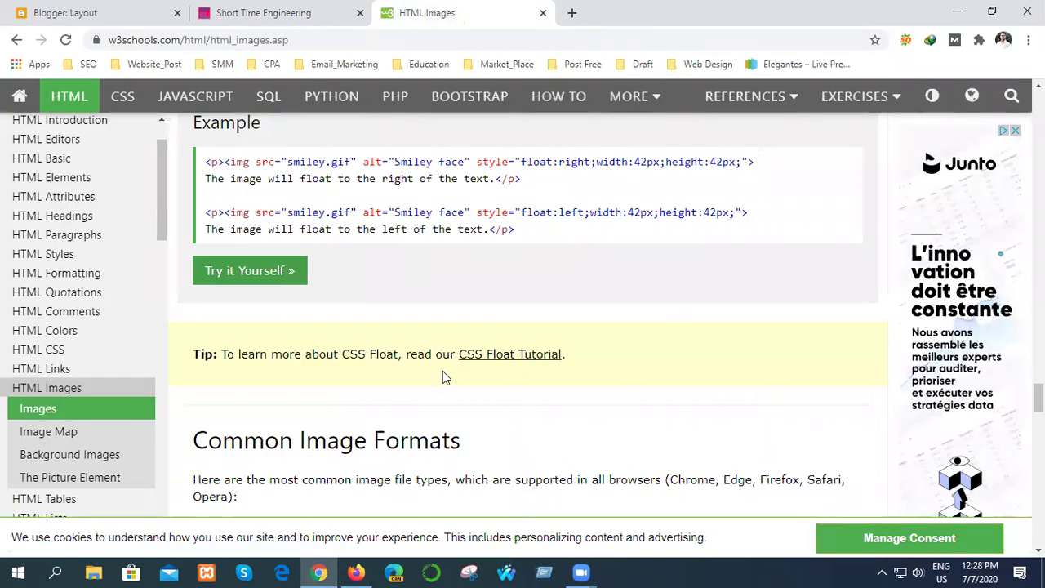
scroll(445, 372, "down", 5)
scroll(450, 369, "down", 15)
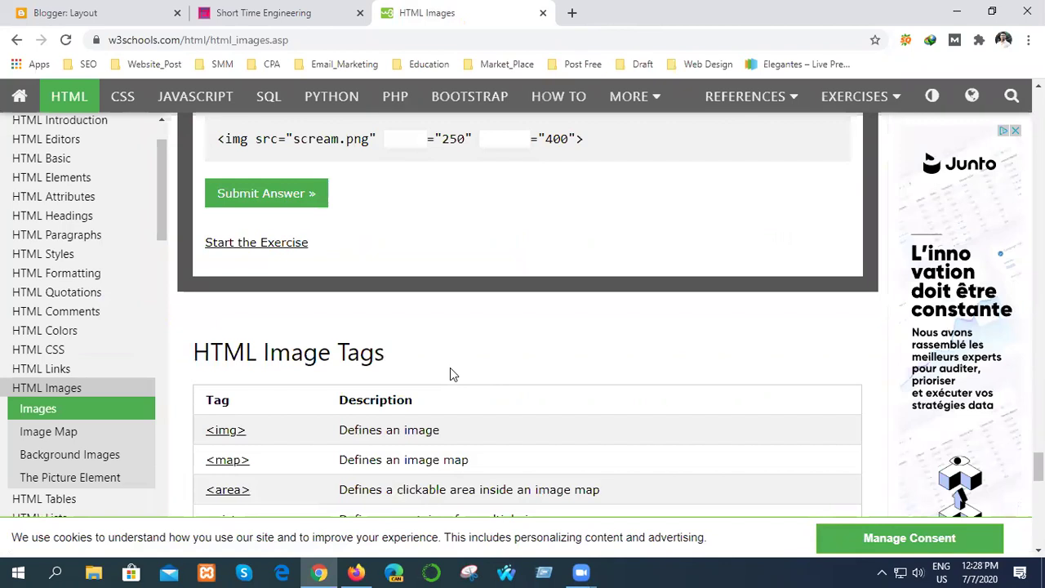
scroll(450, 372, "up", 8)
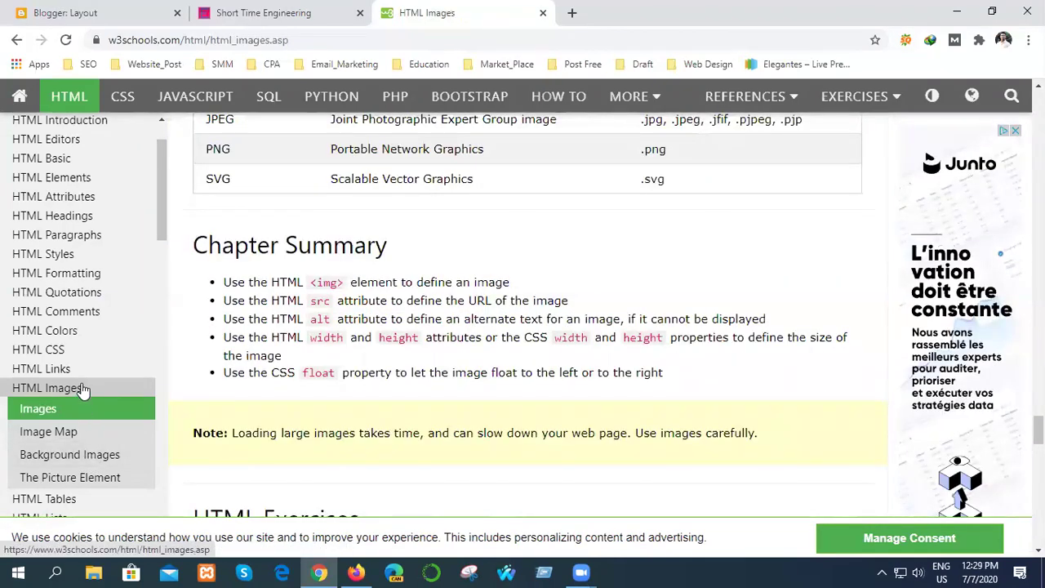
scroll(478, 335, "up", 8)
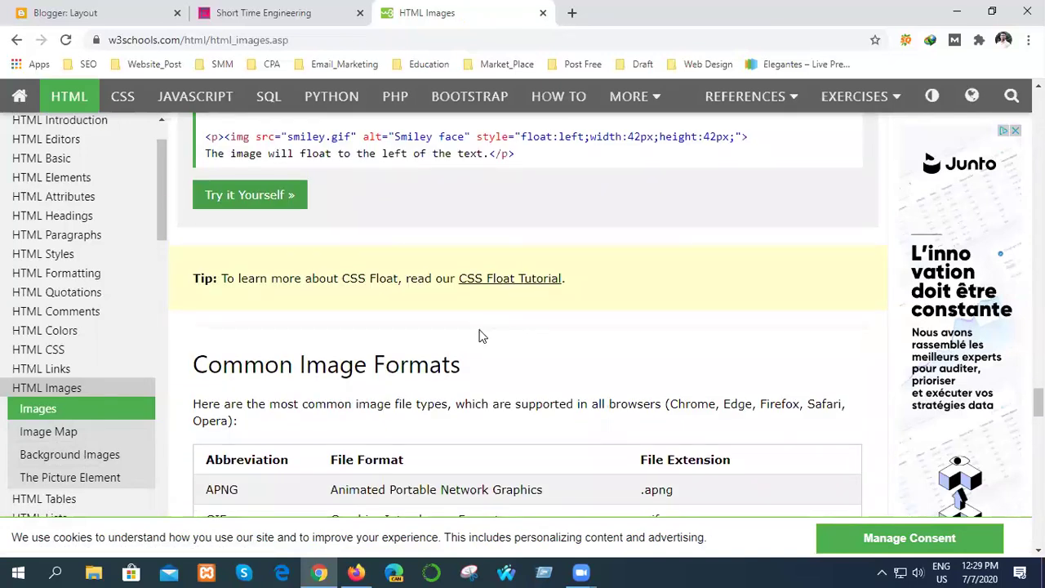
scroll(466, 351, "up", 5)
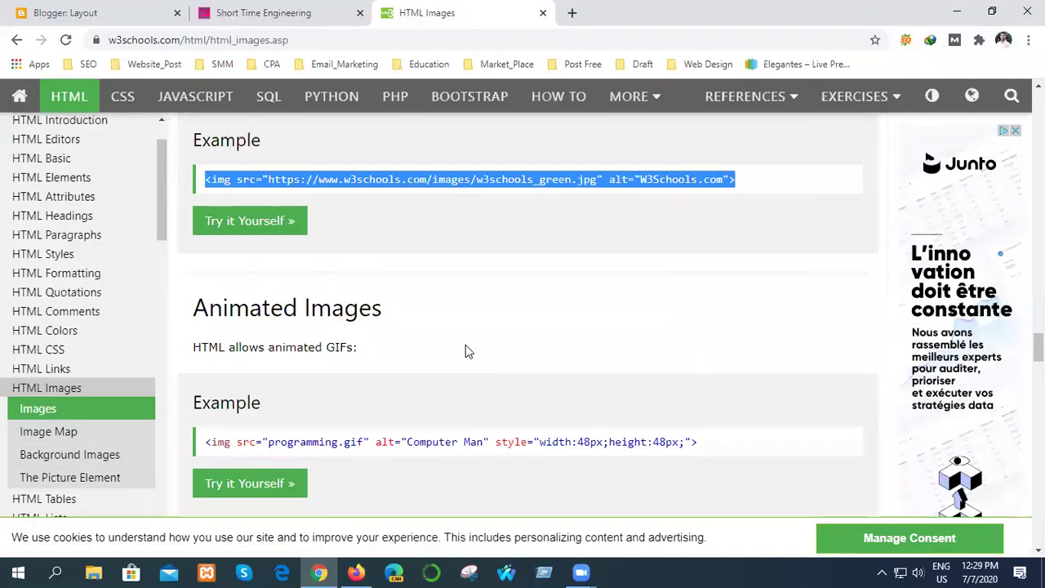
scroll(467, 349, "up", 4)
scroll(478, 359, "down", 1)
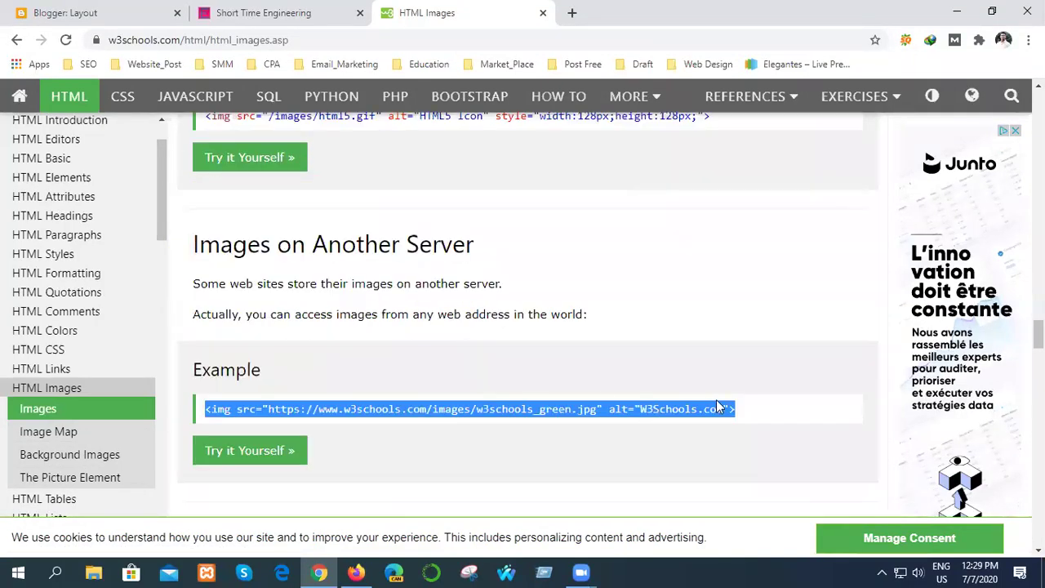
left_click(748, 406)
left_click_drag(747, 411, 204, 408)
key("ctrl+c")
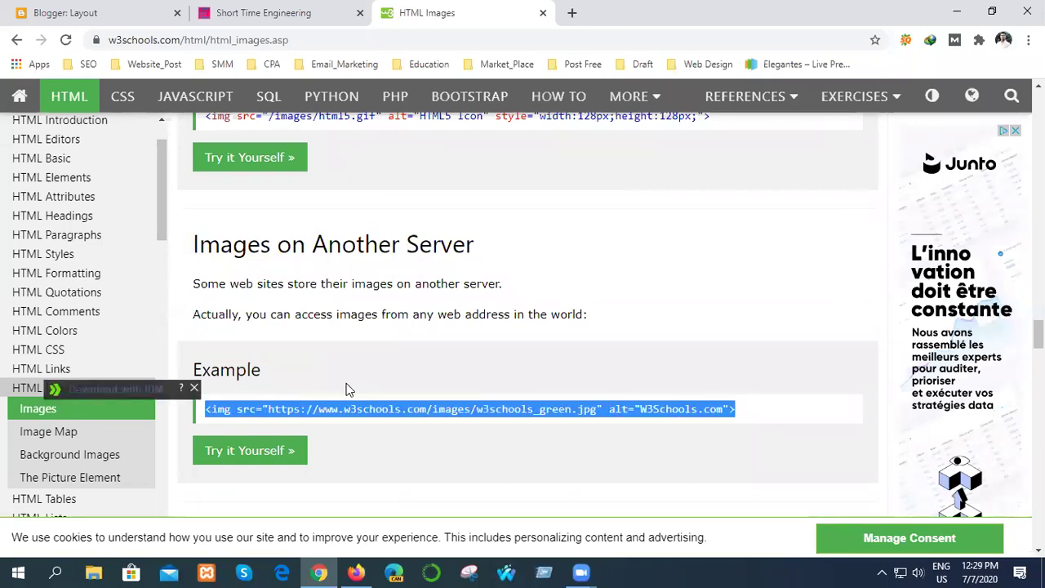
Paste the copied W3Schools img code into the Logo-And-Ad-Container HTML/JavaScript gadget in HTML mode and save it
left_click(76, 12)
left_click(794, 237)
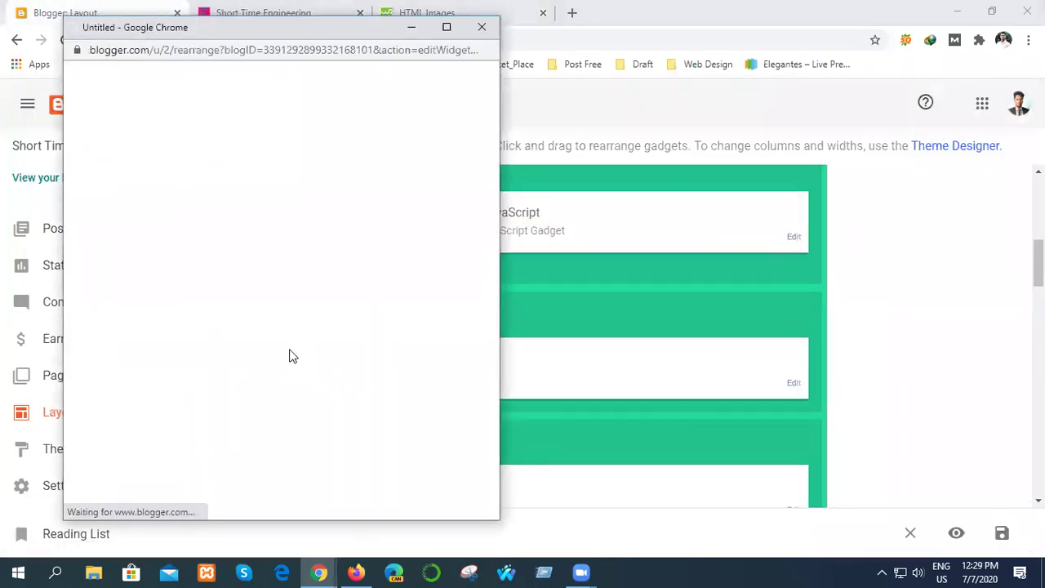
left_click(435, 220)
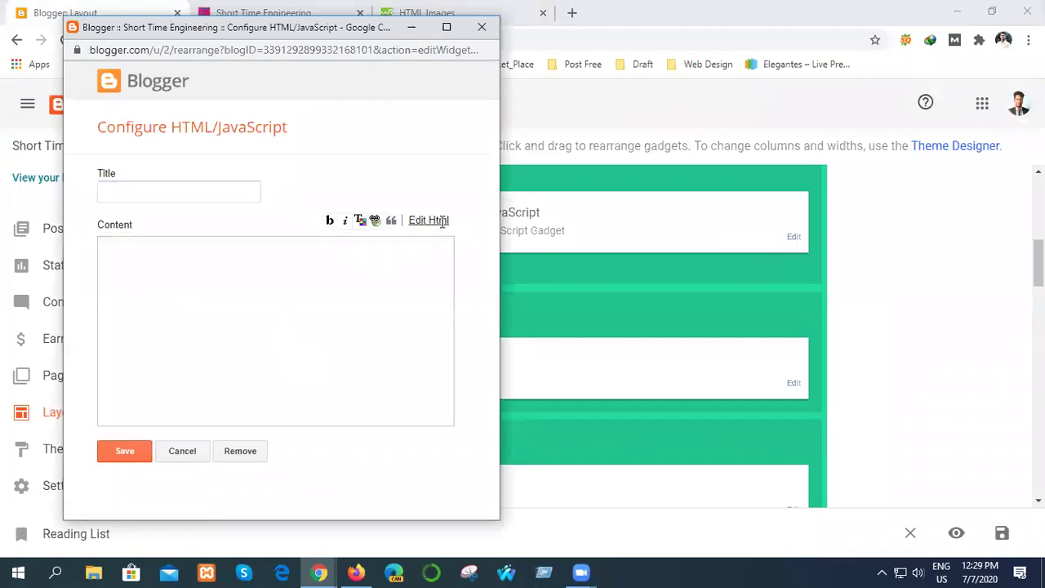
left_click(442, 221)
left_click(200, 264)
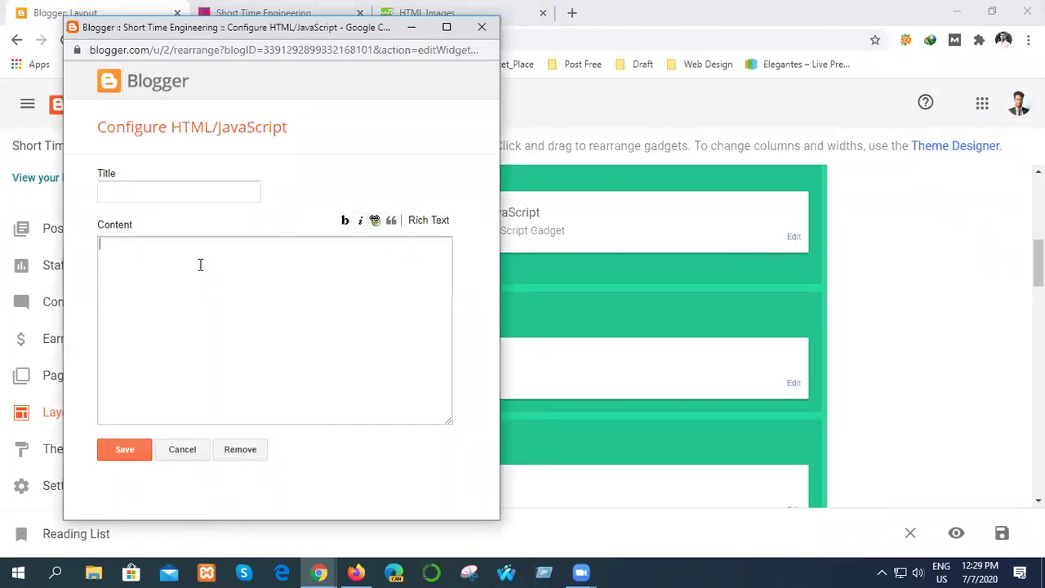
key("ctrl+v")
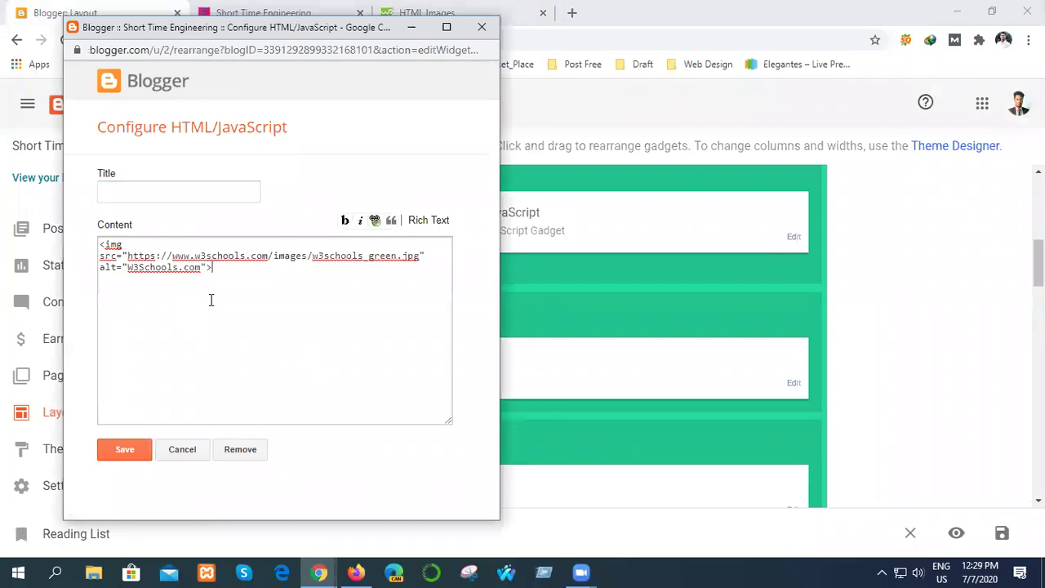
left_click(134, 453)
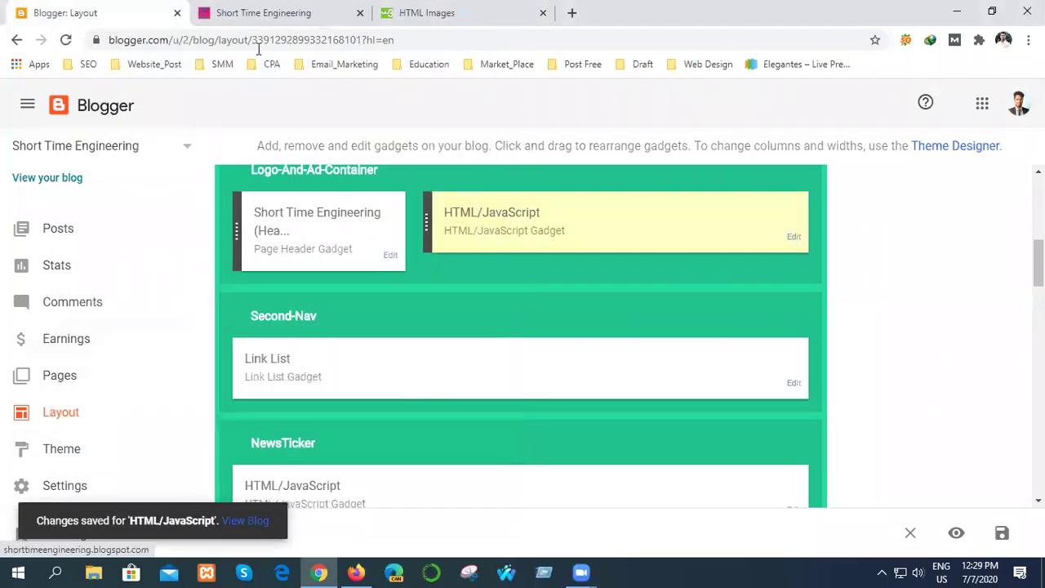
Reload the blog to check the header ad image, and return to the W3Schools HTML Images page
left_click(269, 12)
left_click(64, 40)
mouse_move(122, 244)
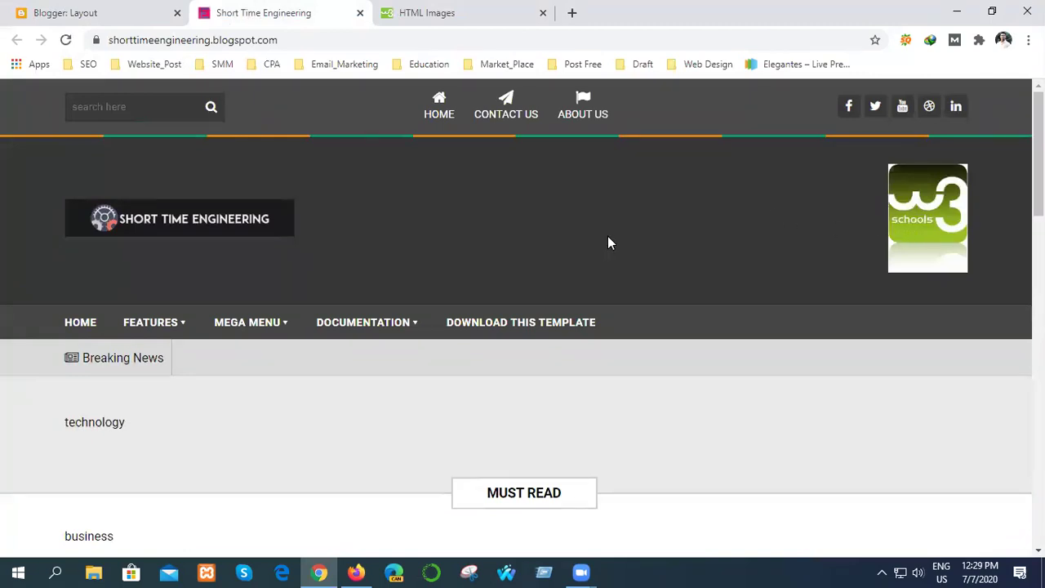
left_click(86, 11)
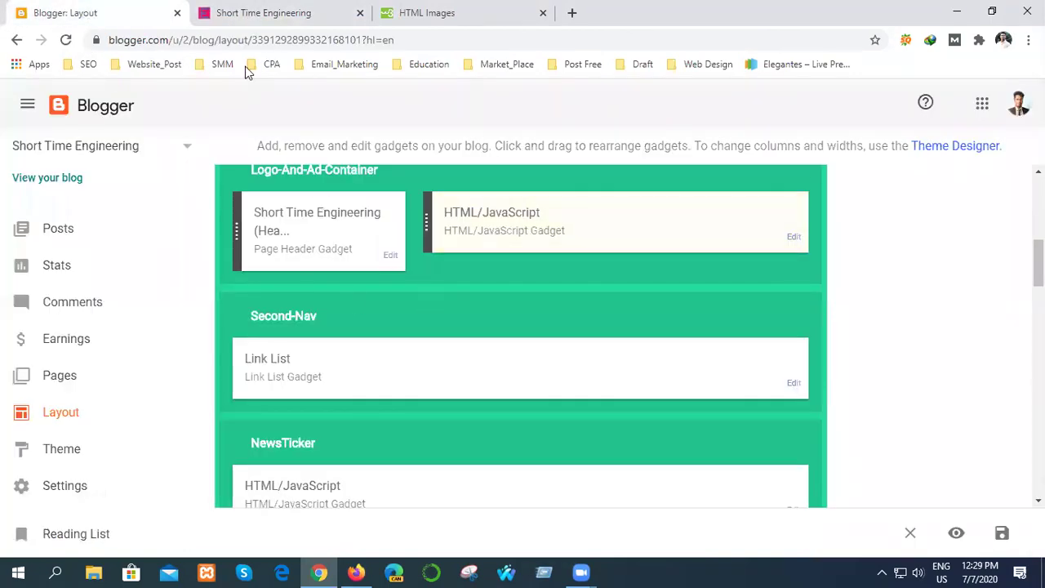
left_click(426, 12)
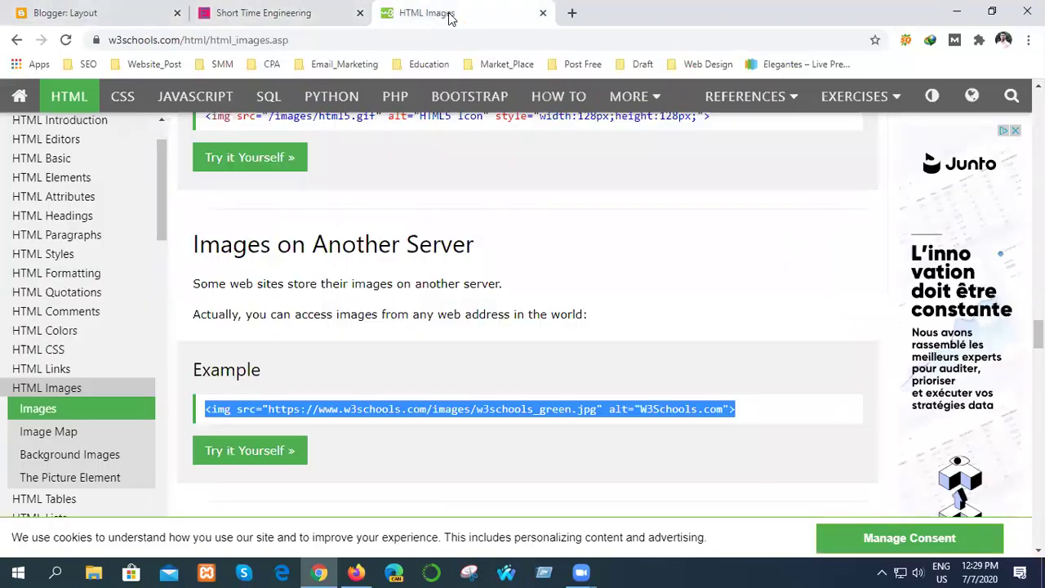
Search Google for "600 by 100 image" in a new tab and show the image results
left_click(570, 15)
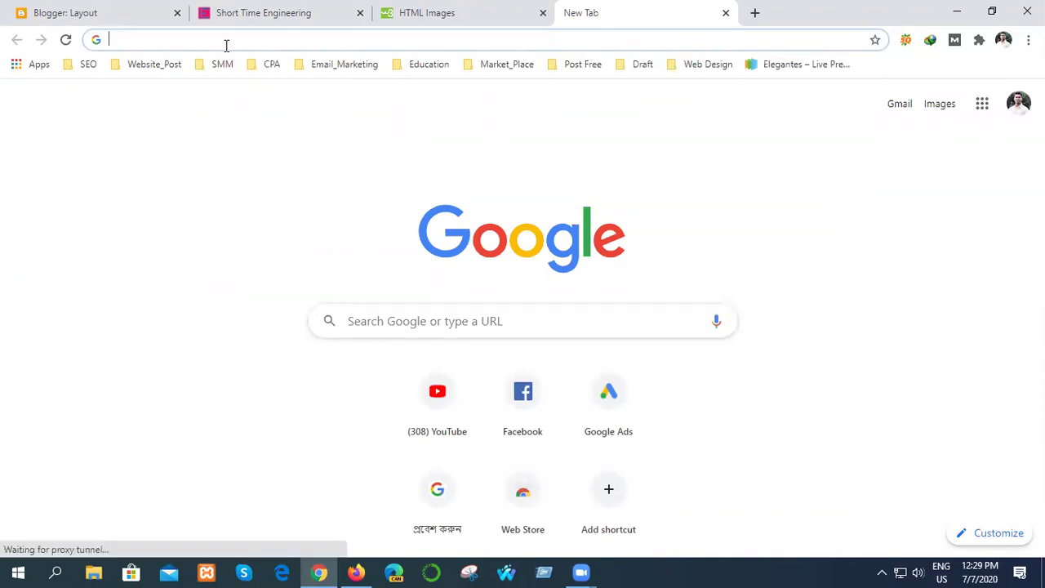
type("600")
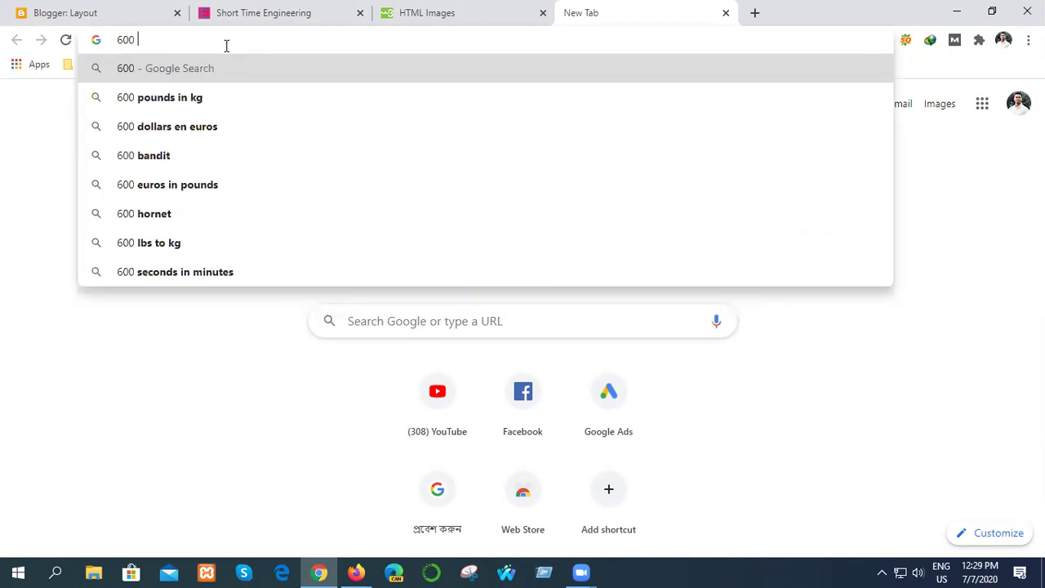
type(" by")
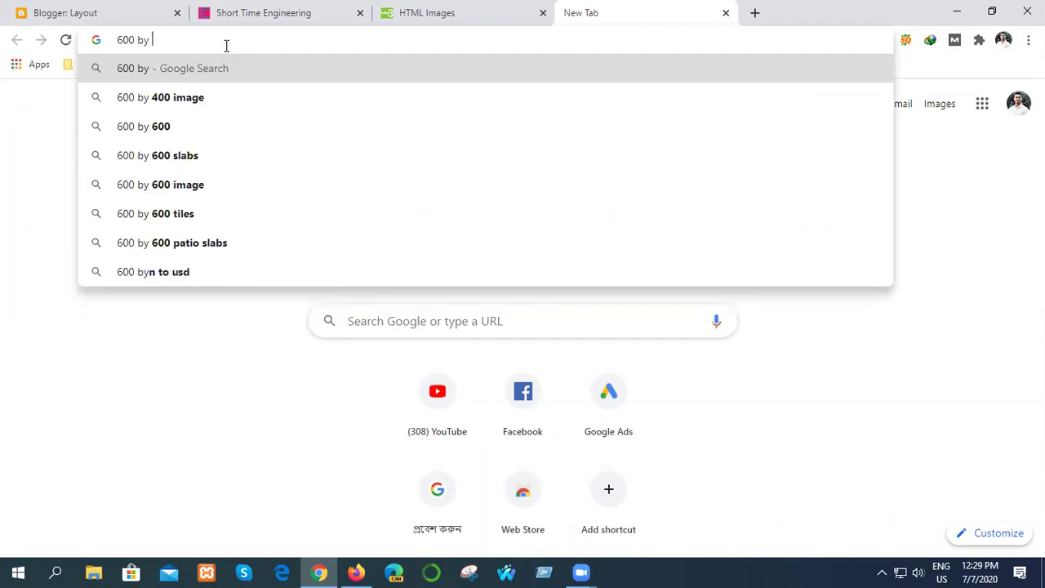
type(" 100")
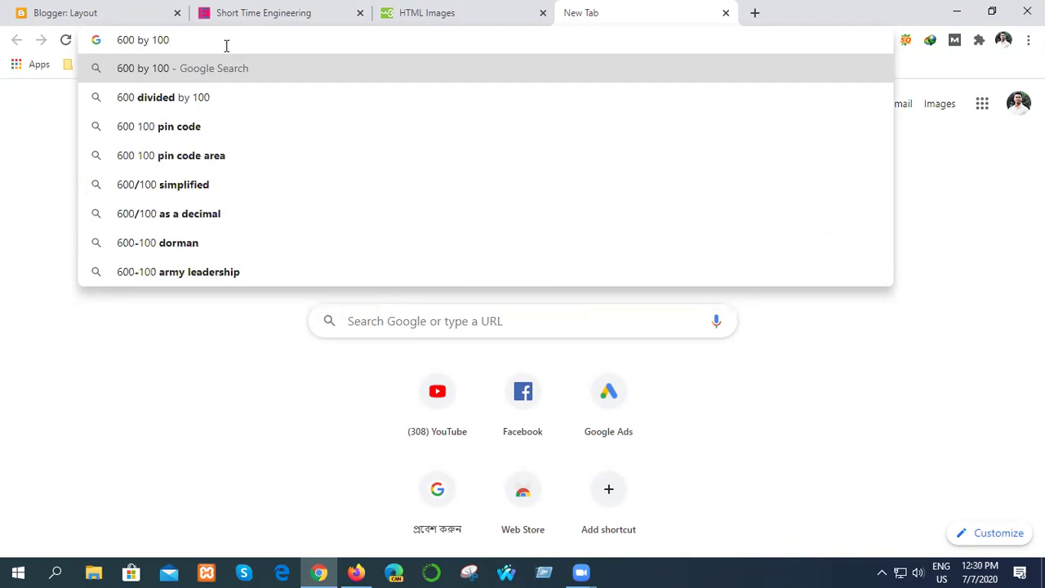
type(" image")
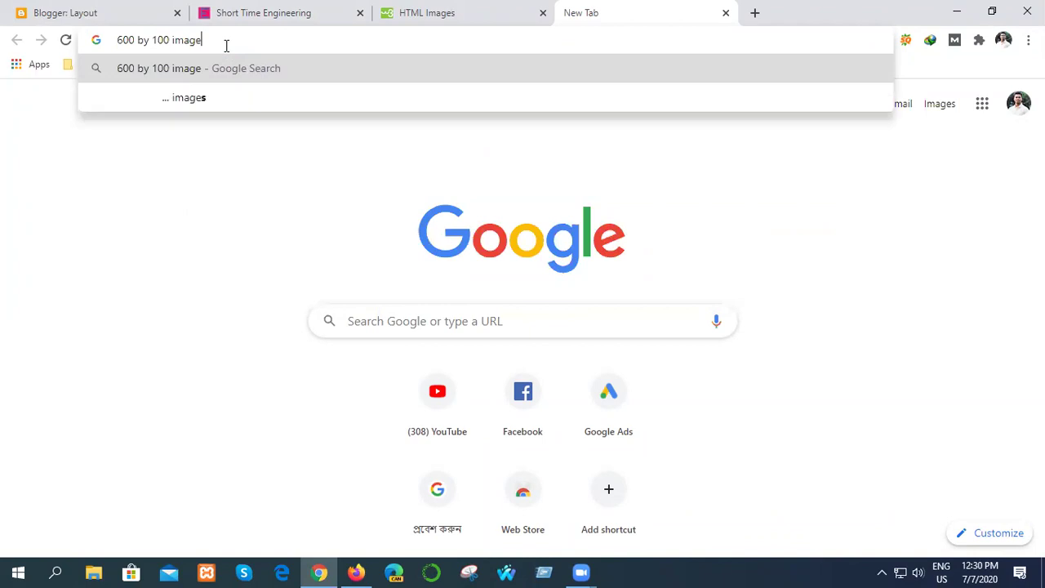
key("Return")
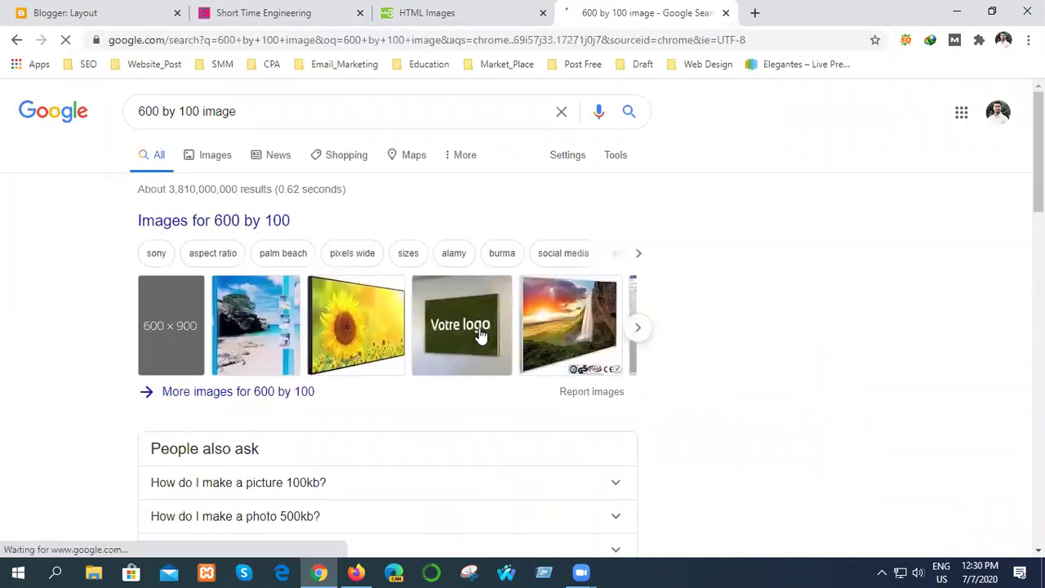
scroll(485, 379, "down", 1)
scroll(485, 379, "up", 1)
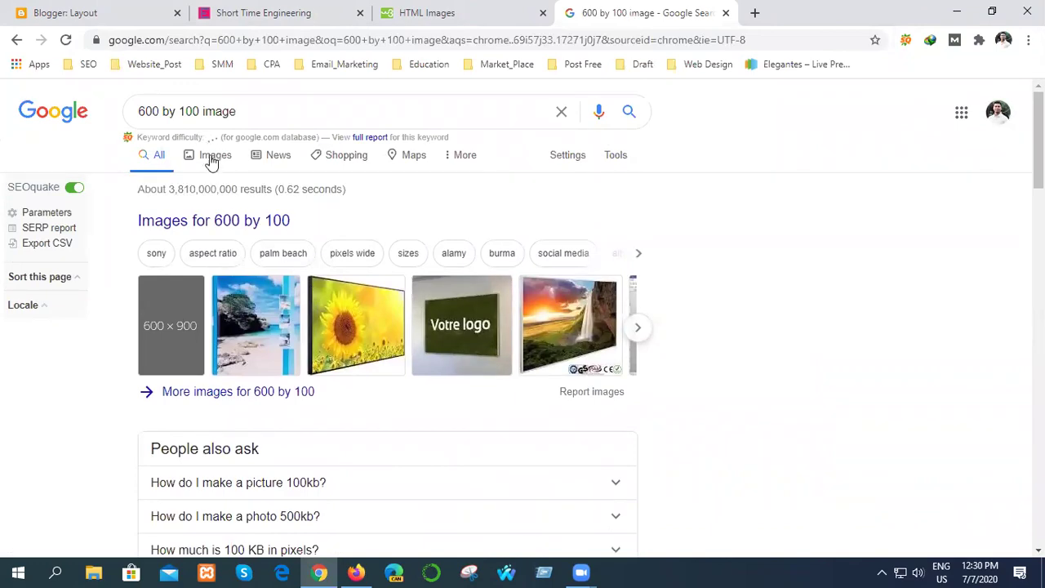
left_click(210, 159)
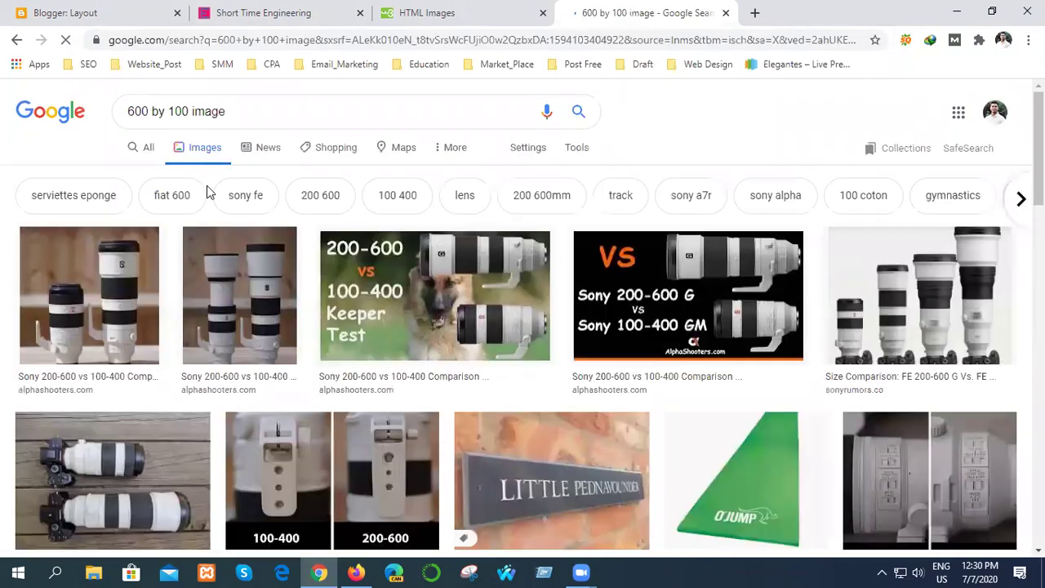
Preview the pink towel image from the results, and open and close its alpesblanc.fr product page
scroll(358, 321, "down", 3)
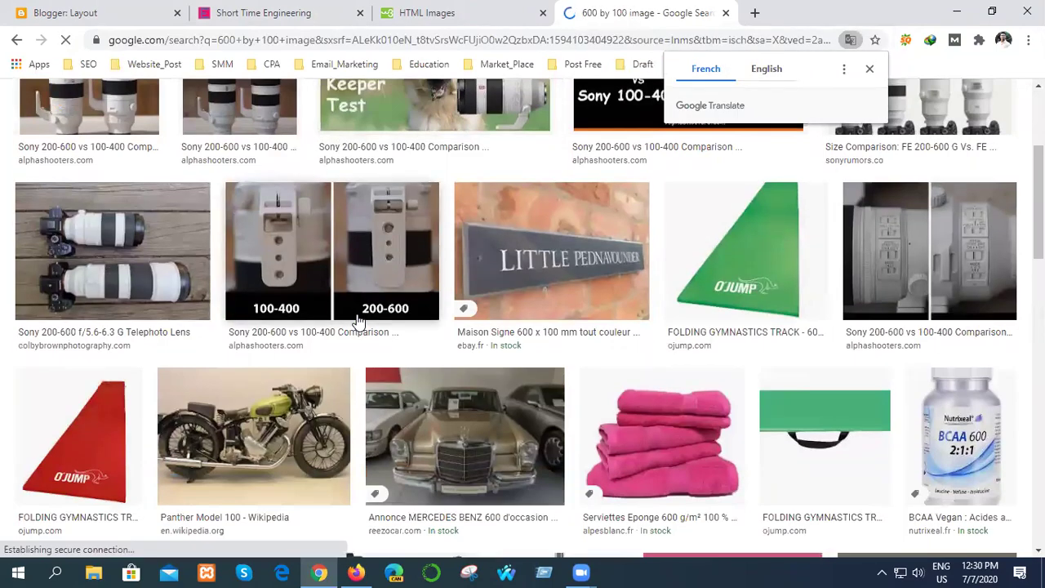
scroll(358, 321, "down", 4)
scroll(357, 321, "down", 6)
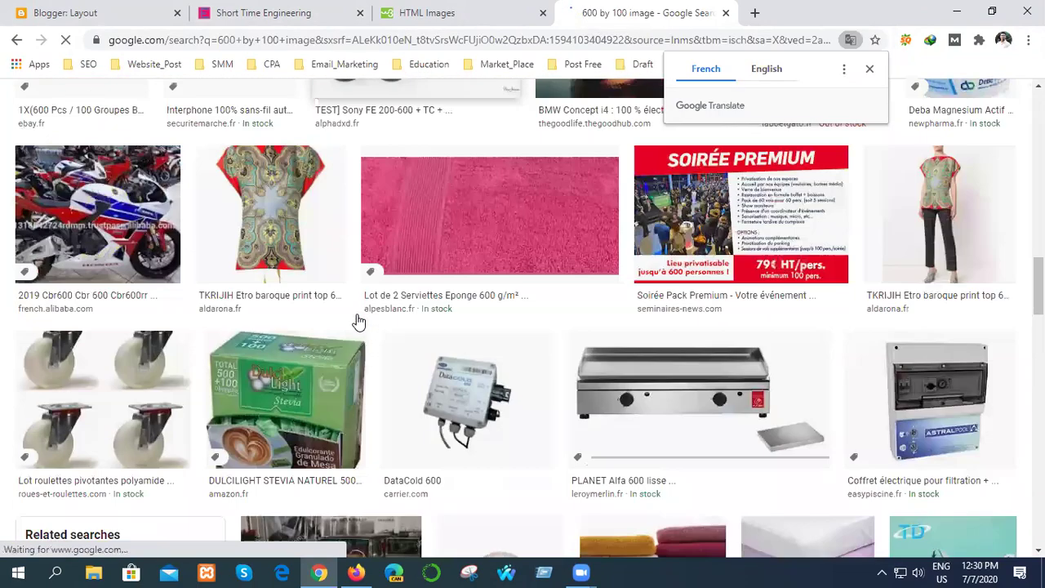
left_click(472, 235)
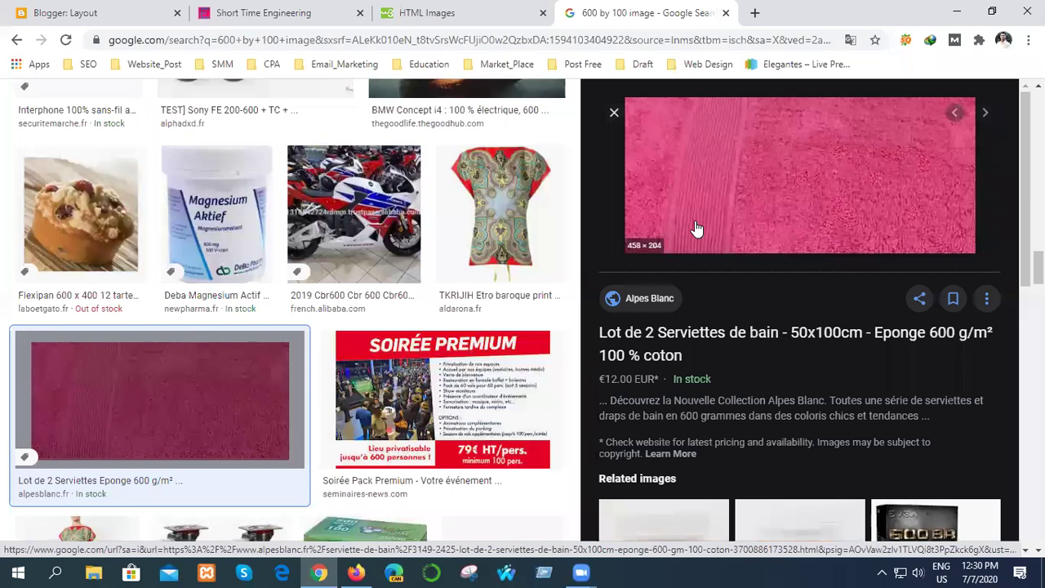
left_click(743, 221)
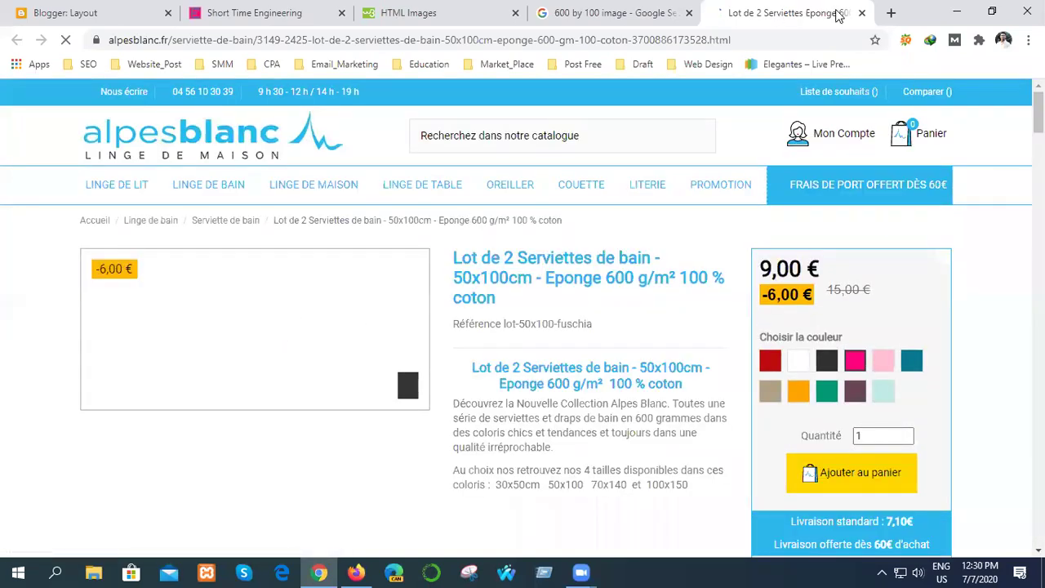
left_click(861, 13)
Open the pink towel image on its own in a new tab and copy its web address
right_click(707, 168)
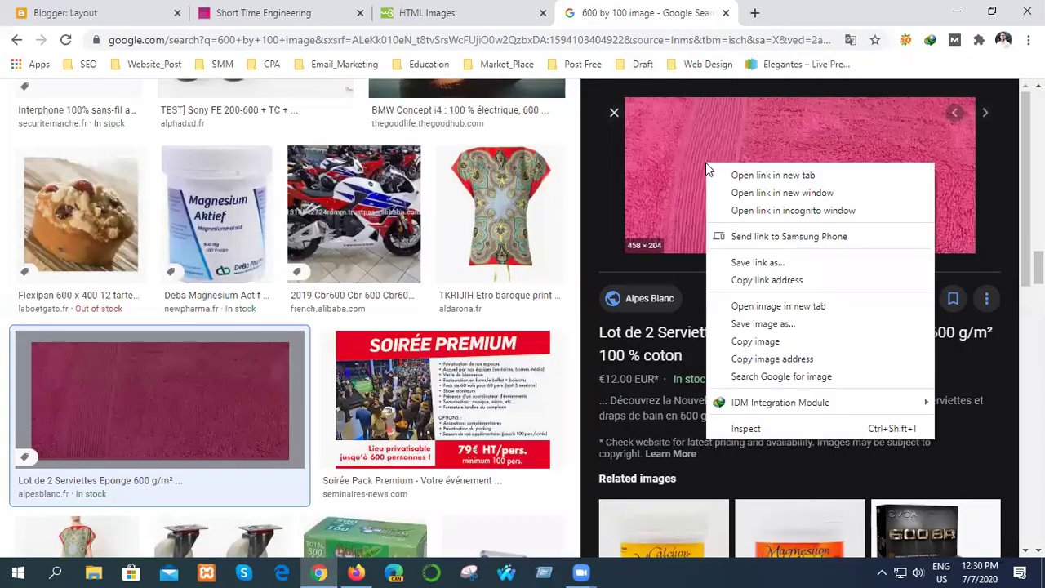
left_click(759, 315)
left_click(727, 12)
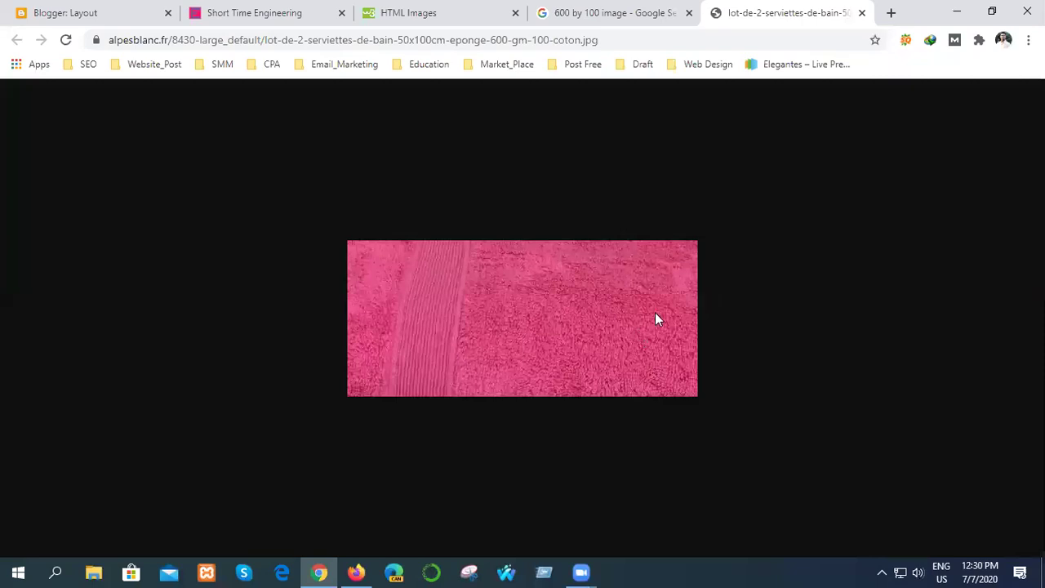
left_click(249, 40)
key("ctrl+c")
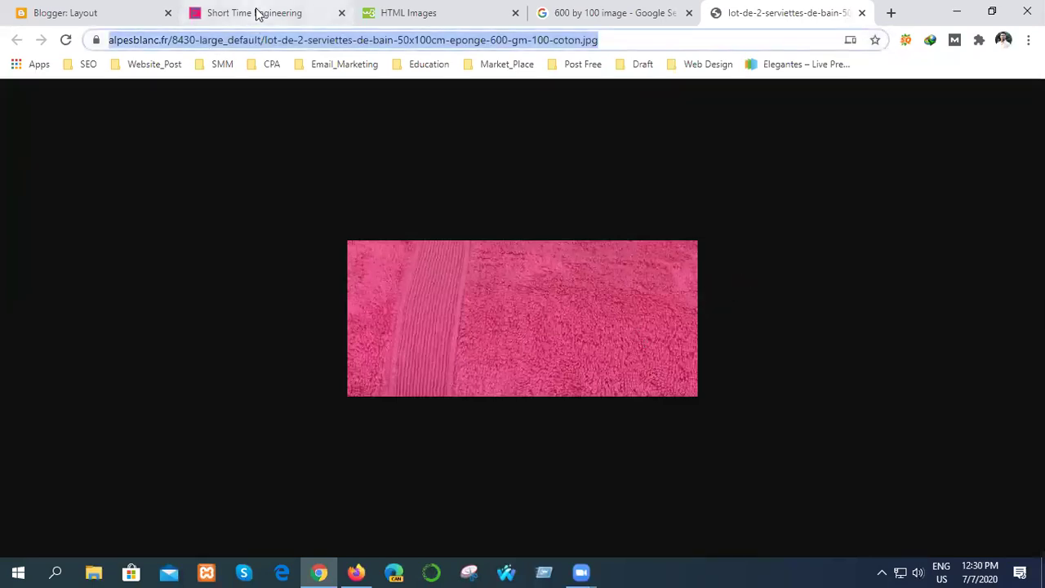
Return to the Blogger layout and open the header ad's HTML/JavaScript gadget for editing
left_click(258, 12)
left_click(104, 12)
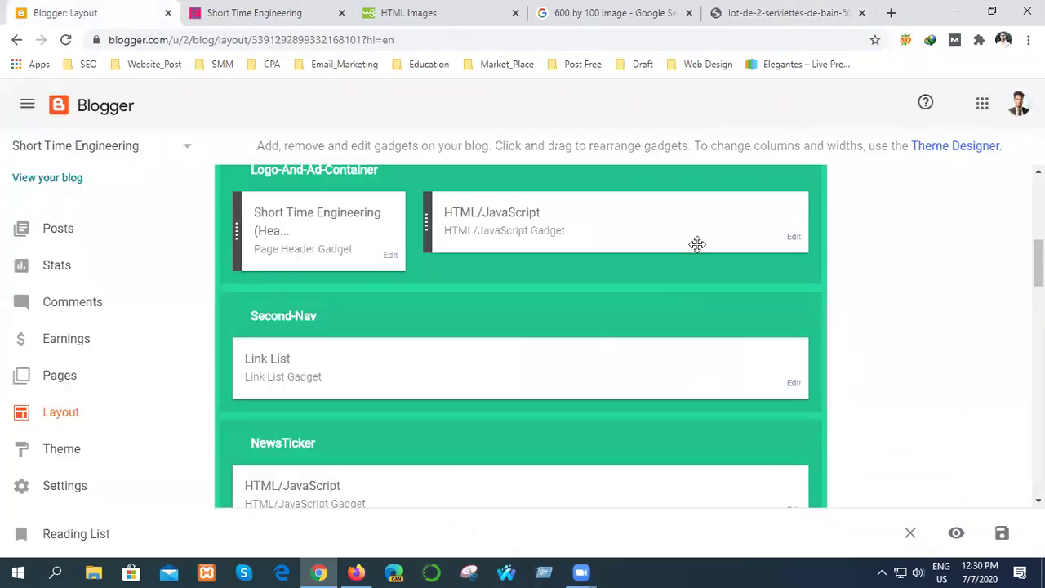
left_click(792, 237)
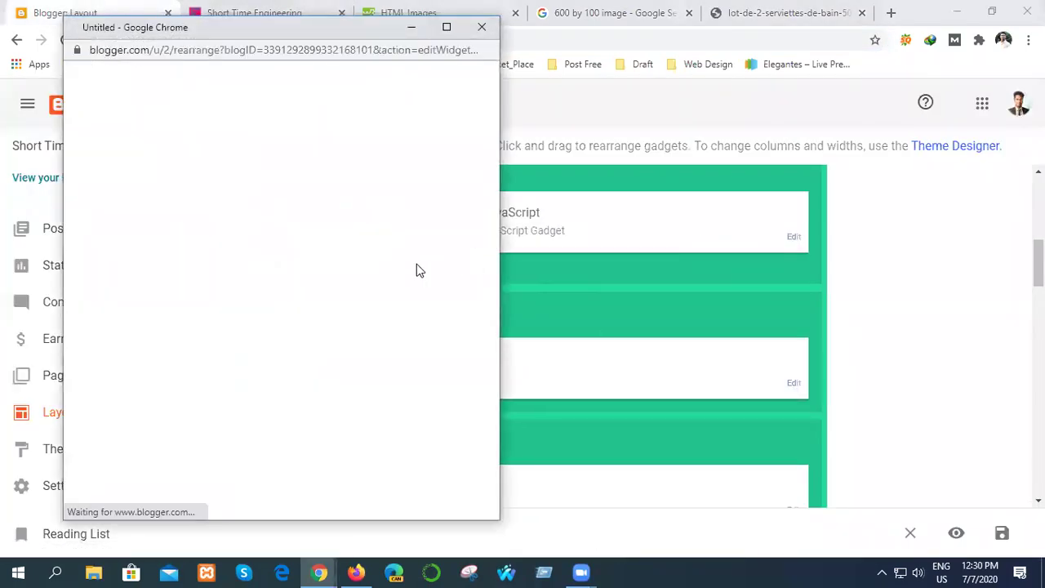
left_click_drag(98, 256, 200, 280)
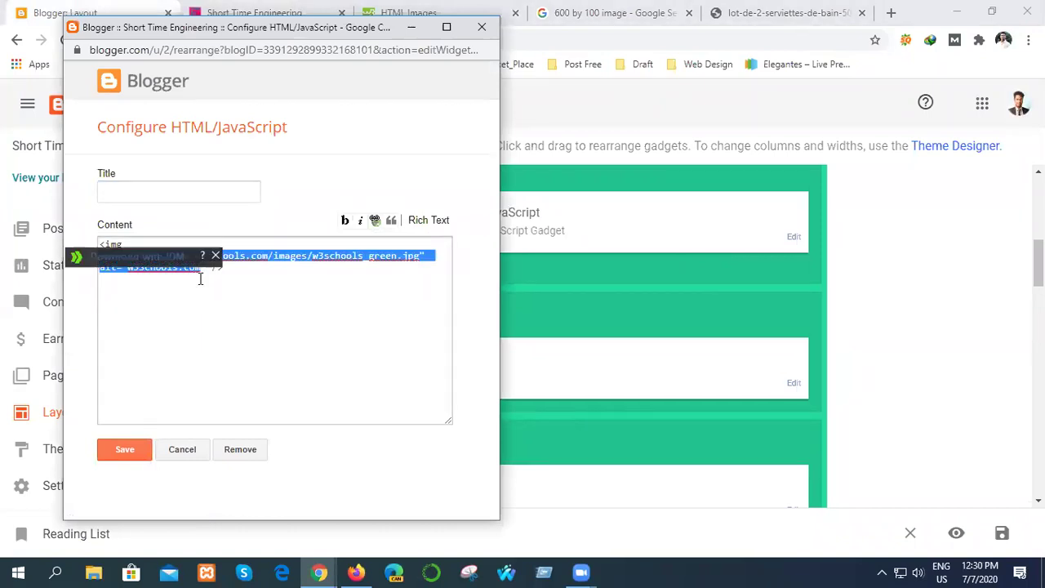
key("BackSpace")
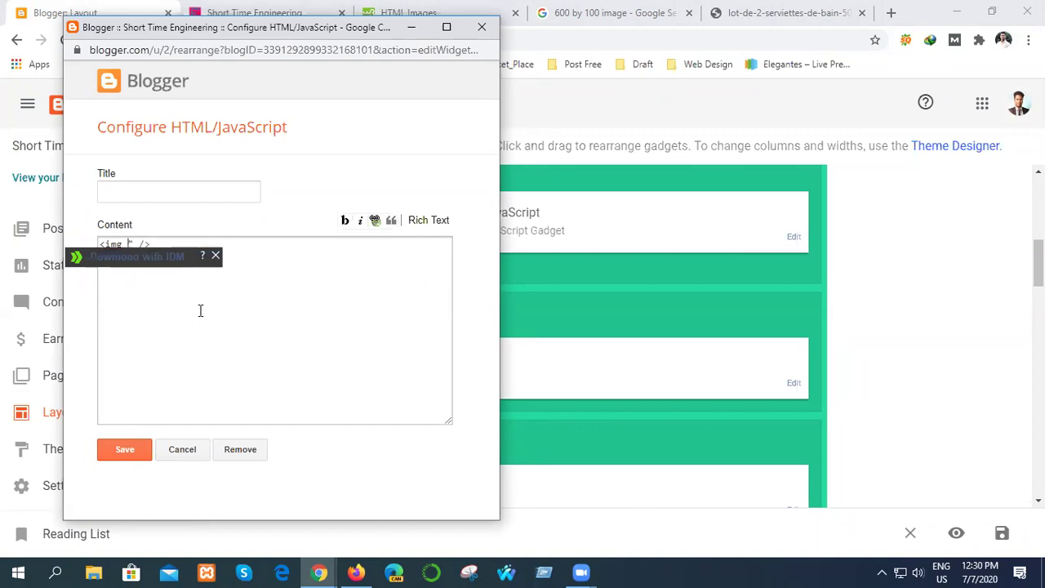
left_click(216, 257)
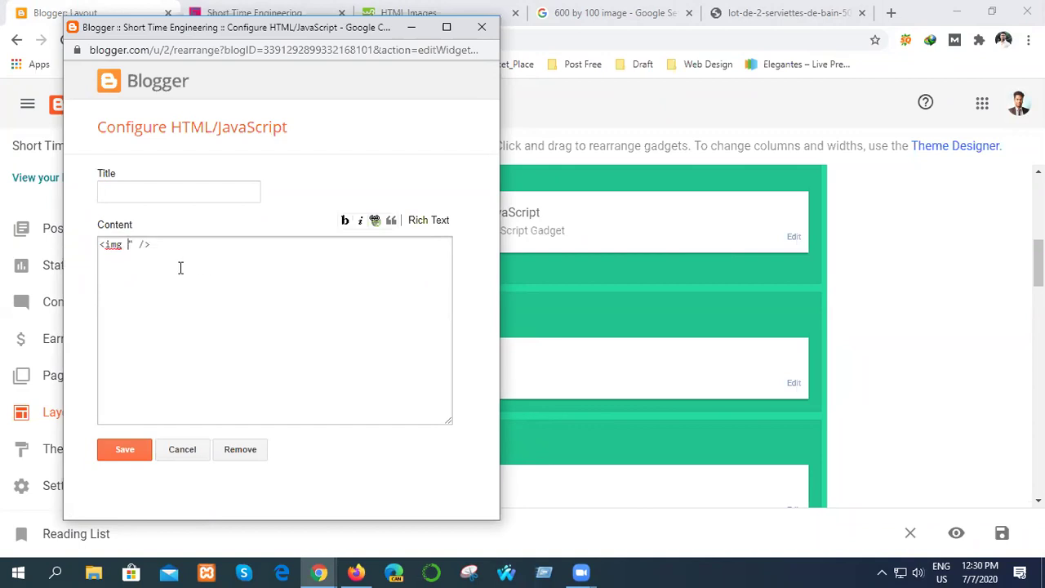
key("ctrl+z")
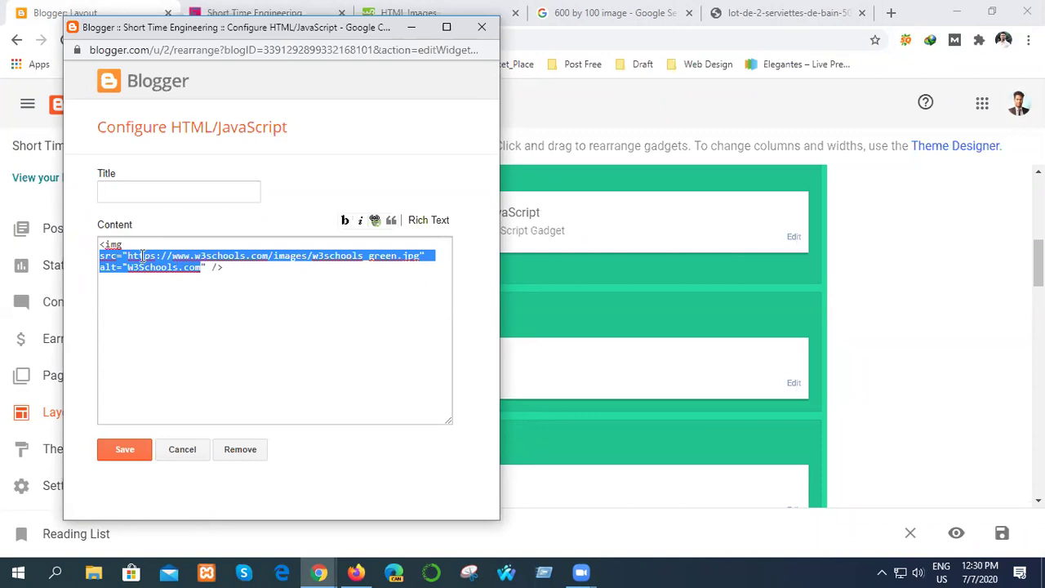
Replace the image source and alt text in the header ad code with the copied alpesblanc.fr towel image address and save the gadget
left_click(139, 255)
left_click_drag(130, 255, 200, 269)
key("BackSpace")
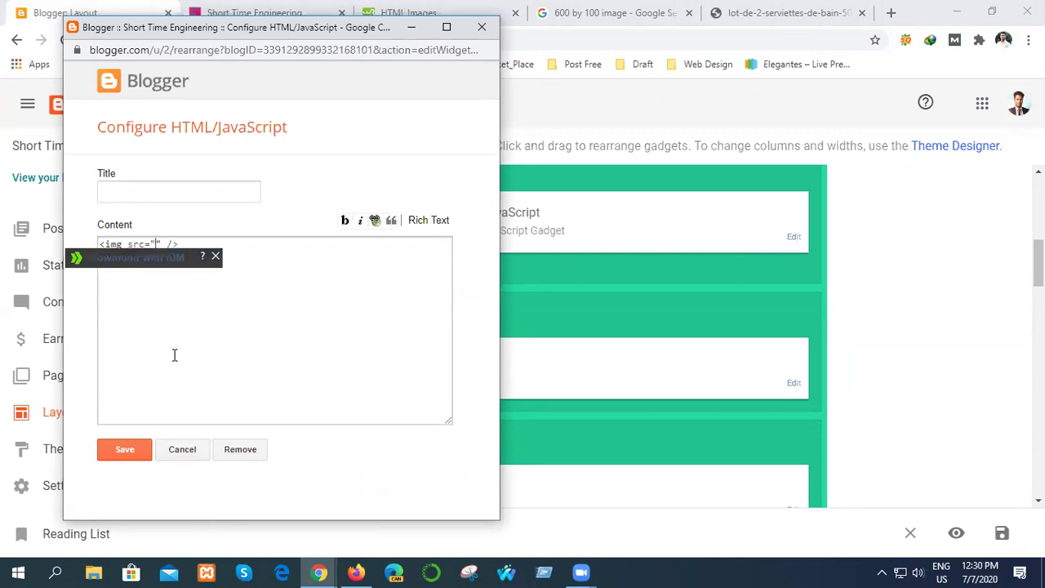
key("ctrl+v")
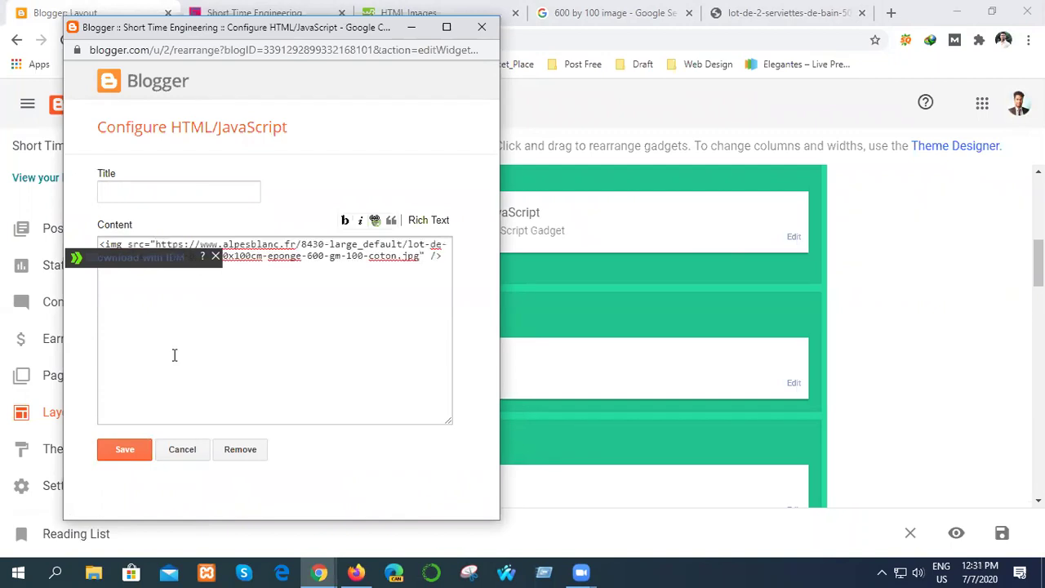
left_click(130, 449)
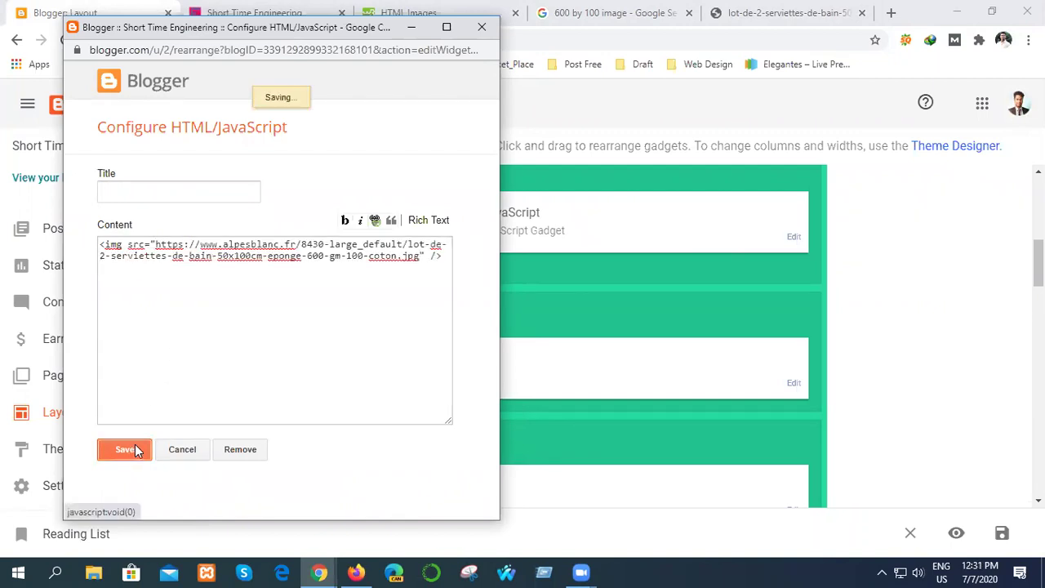
Reload the Short Time Engineering blog and check how the towel image fits in the header ad
left_click(235, 10)
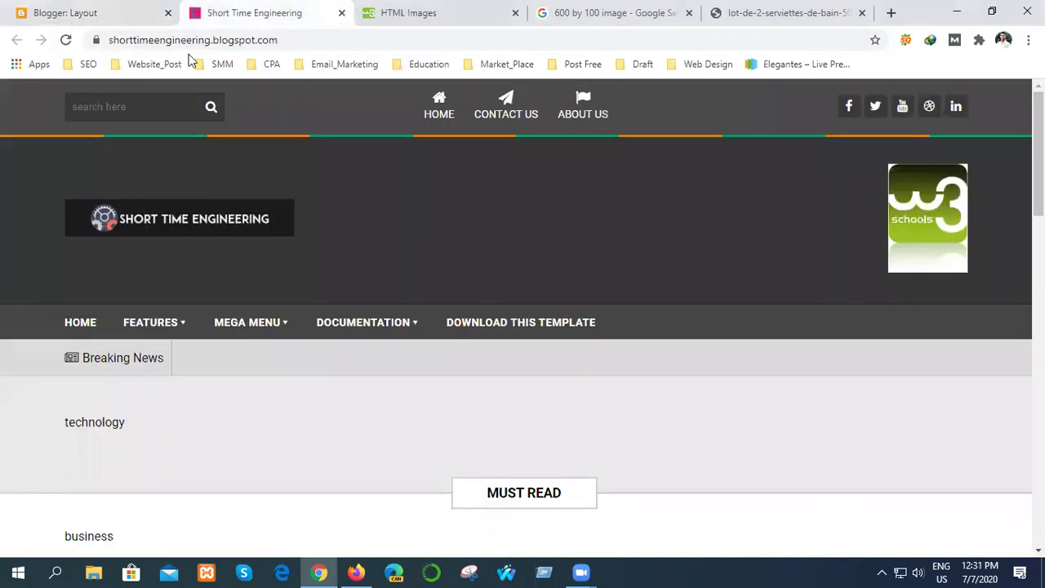
left_click(66, 40)
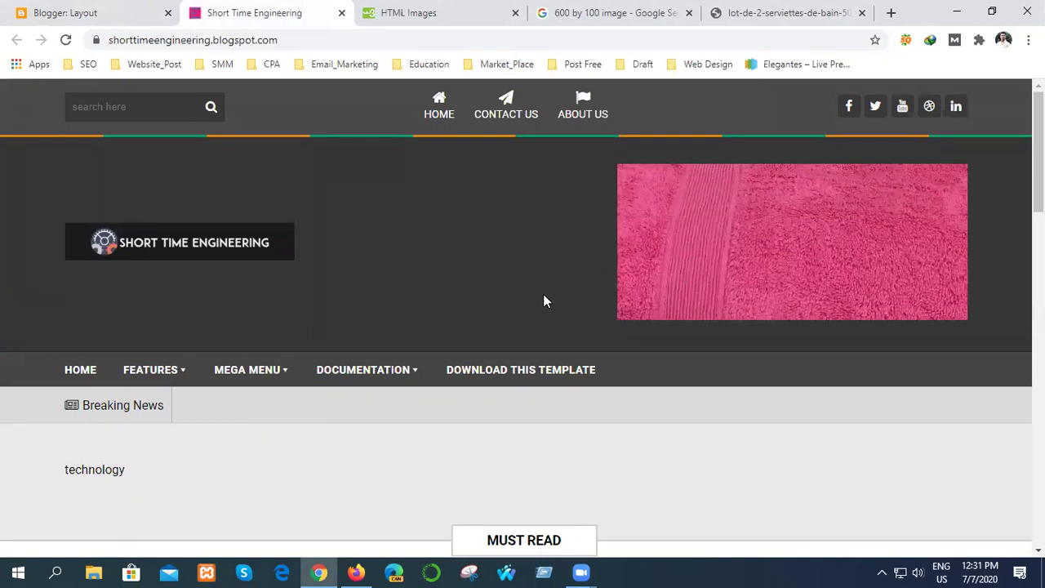
left_click(581, 571)
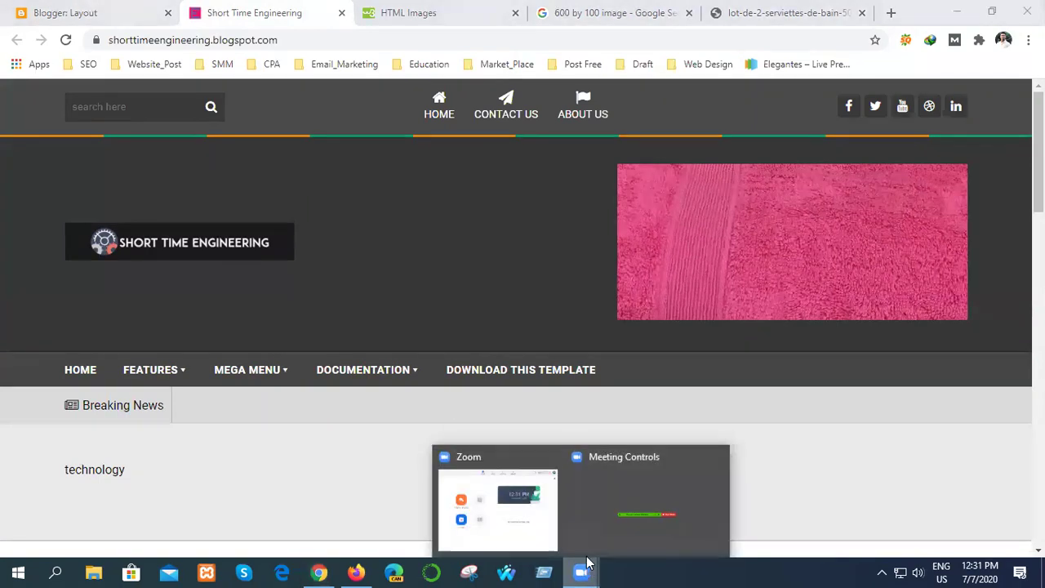
left_click(356, 572)
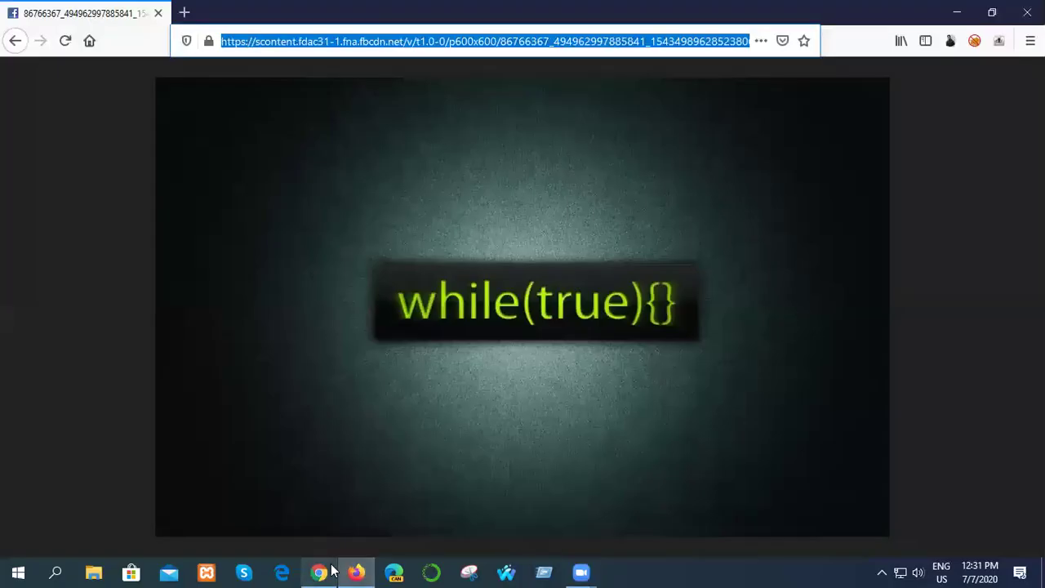
left_click(323, 572)
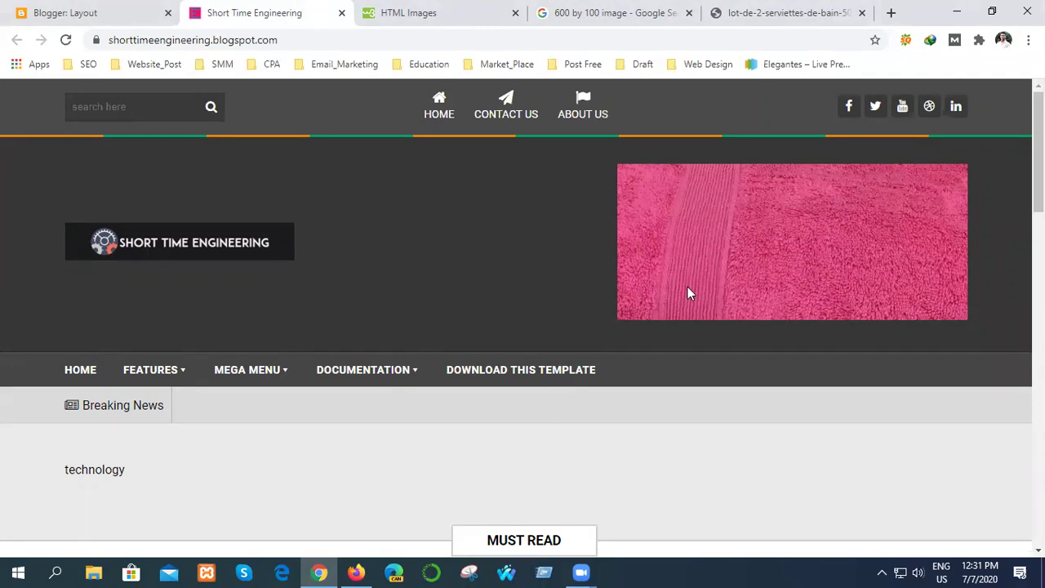
scroll(530, 316, "down", 4)
scroll(530, 317, "up", 4)
Switch to Firefox, go back to the Facebook cover photo post, open and close its photo viewer, and return to the blog in Chrome
left_click(356, 572)
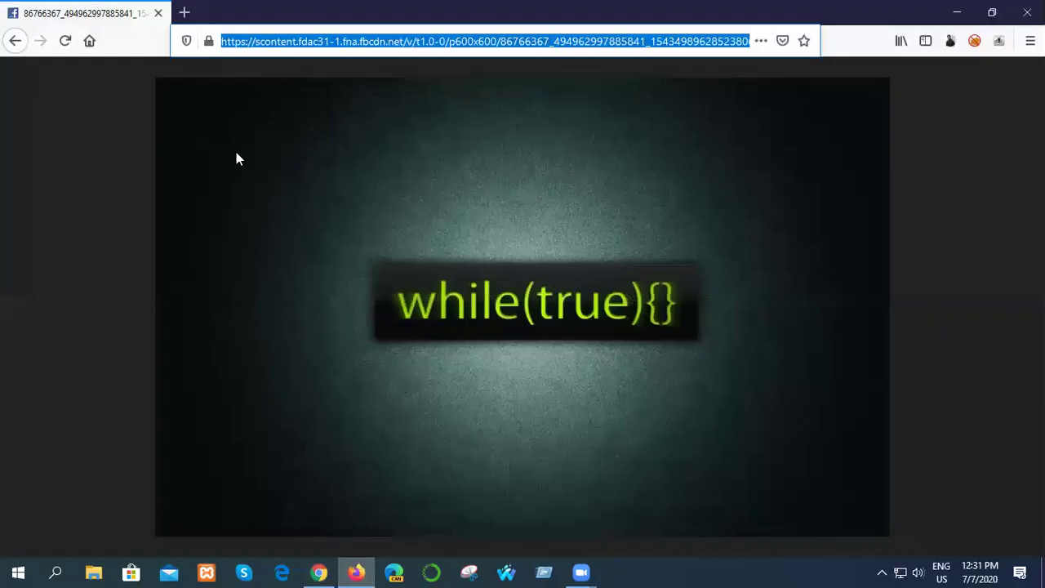
left_click(16, 41)
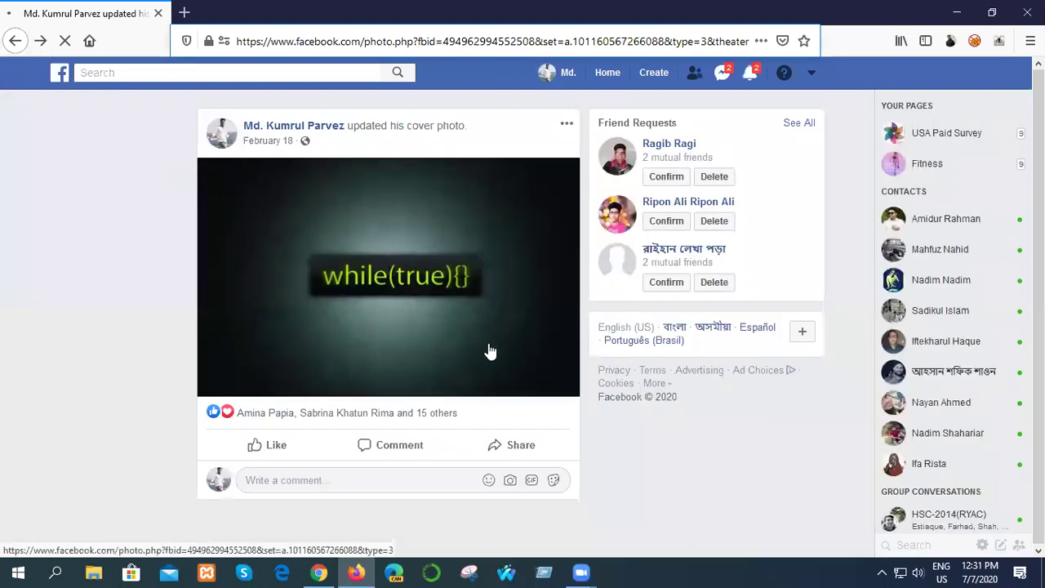
left_click(490, 351)
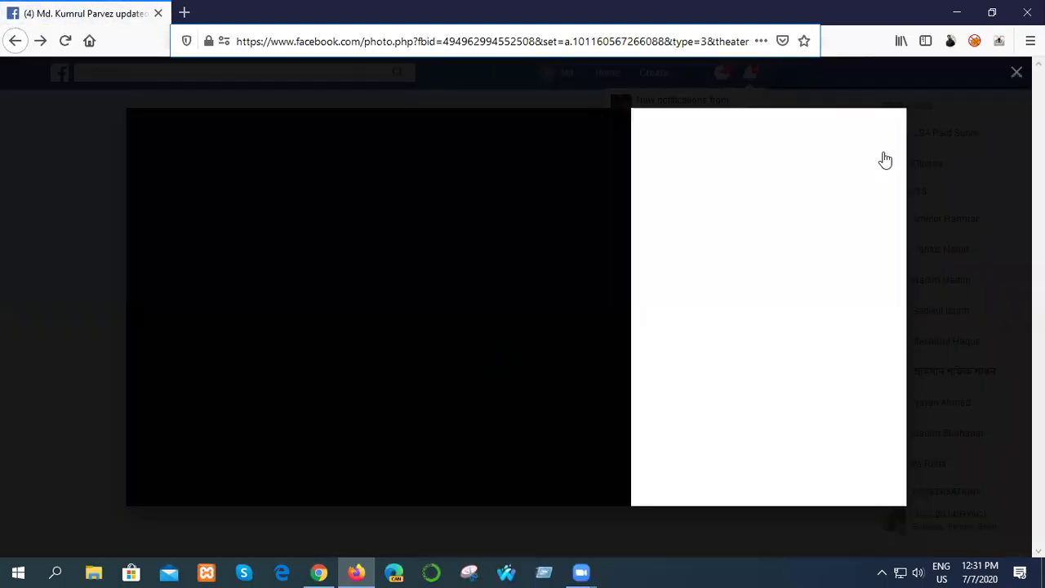
left_click(1017, 71)
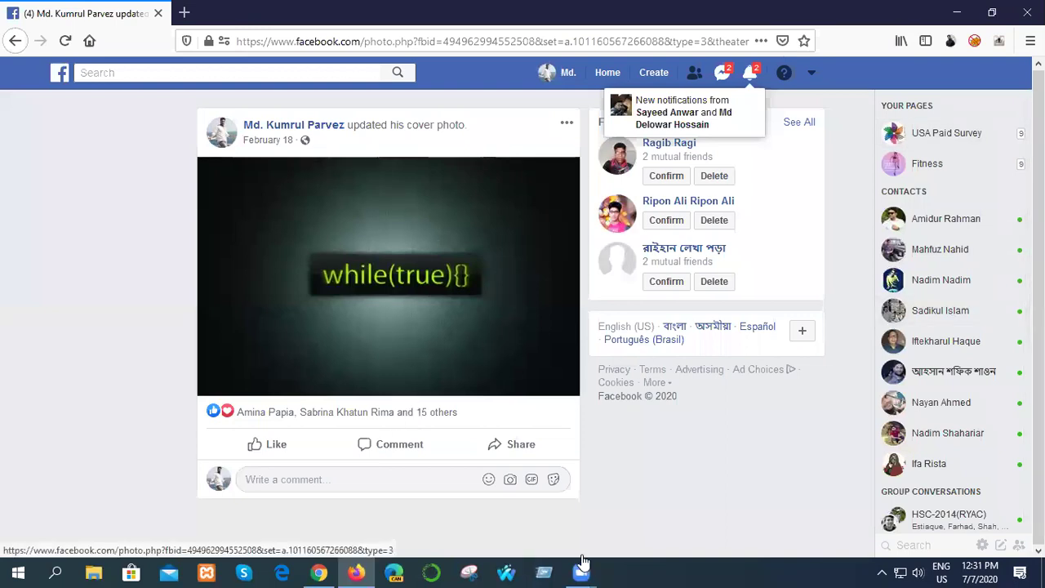
mouse_move(595, 563)
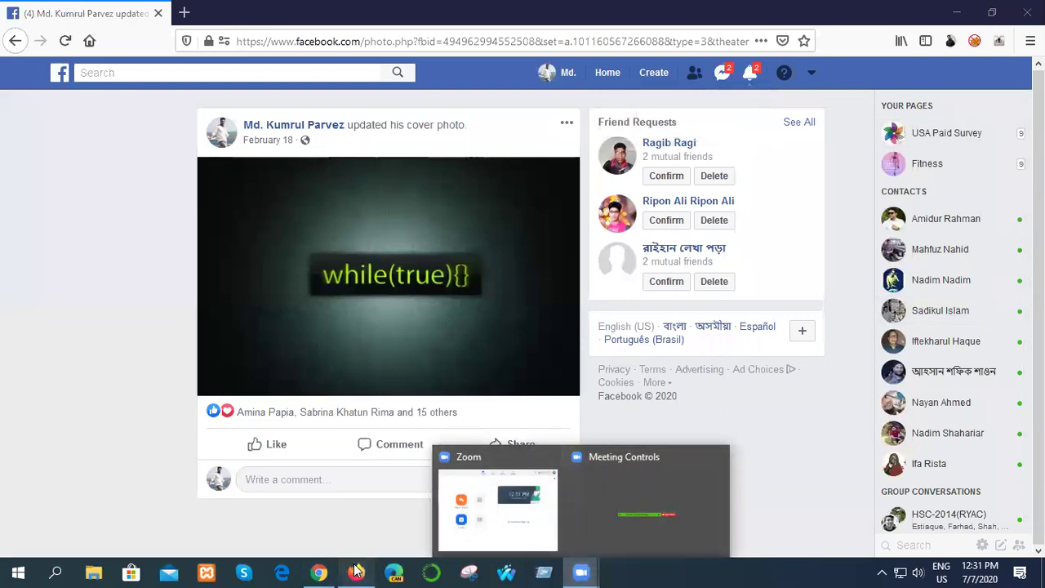
left_click(320, 572)
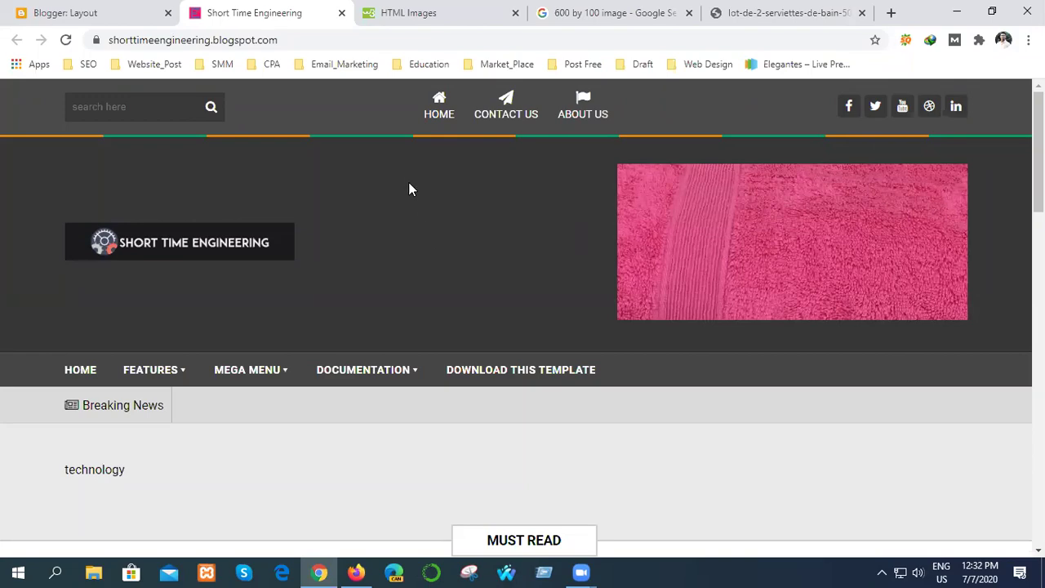
Return to the Google image results and start a new search with "1200x" in place of the previous query
left_click(571, 12)
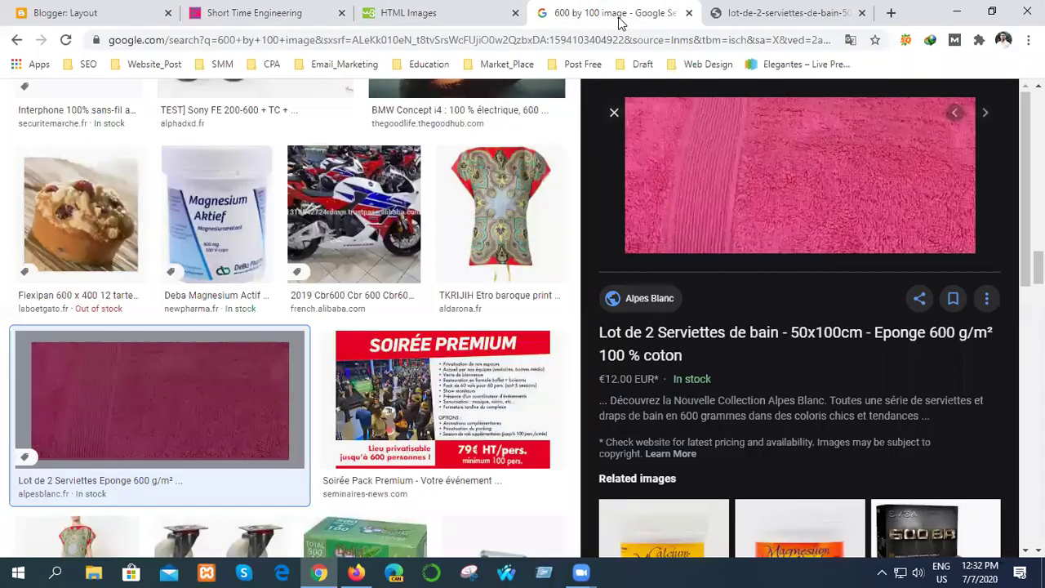
scroll(249, 214, "down", 5)
scroll(249, 213, "up", 10)
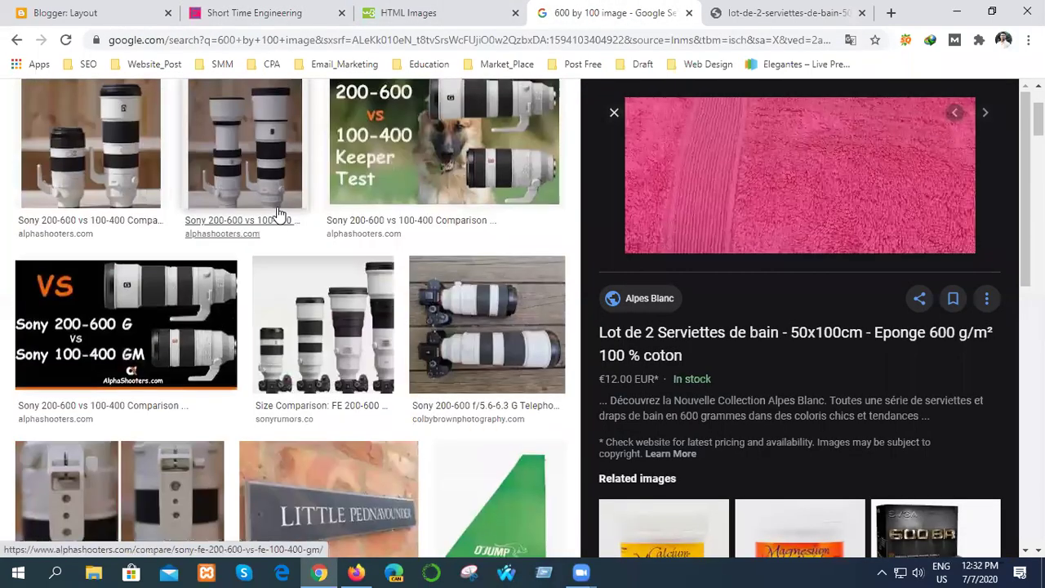
left_click(236, 111)
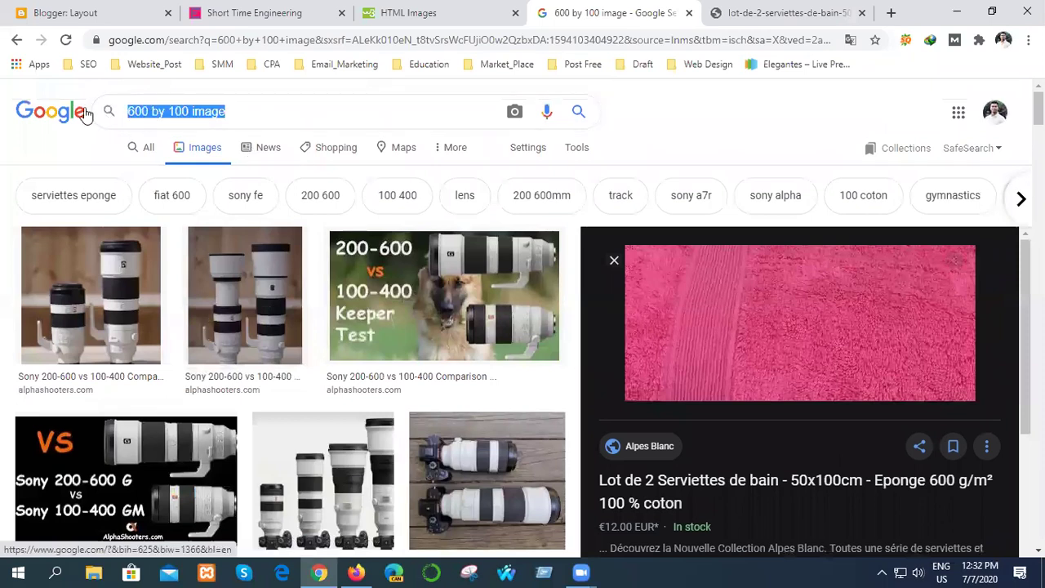
type("1200")
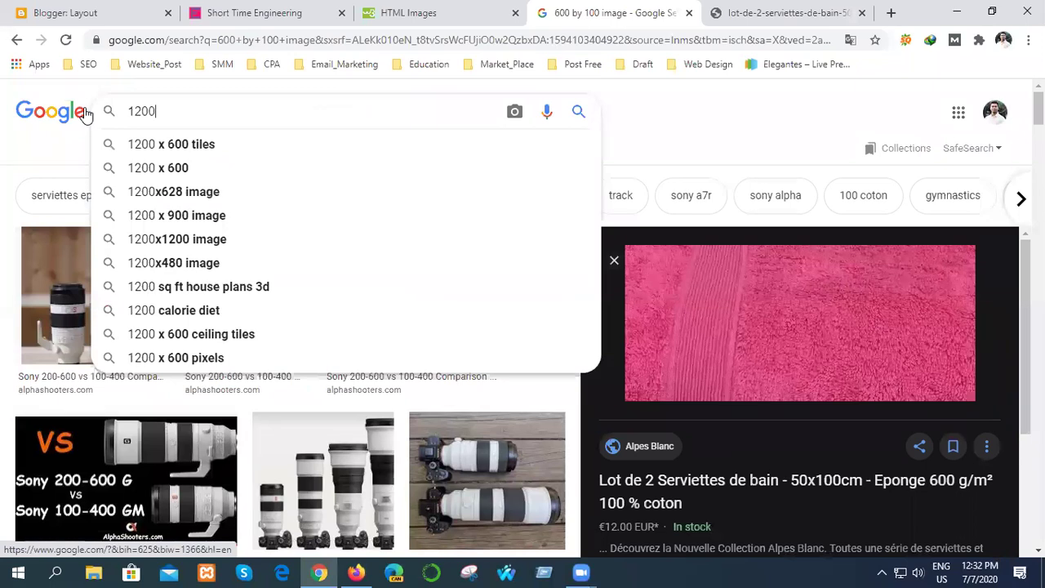
type("x")
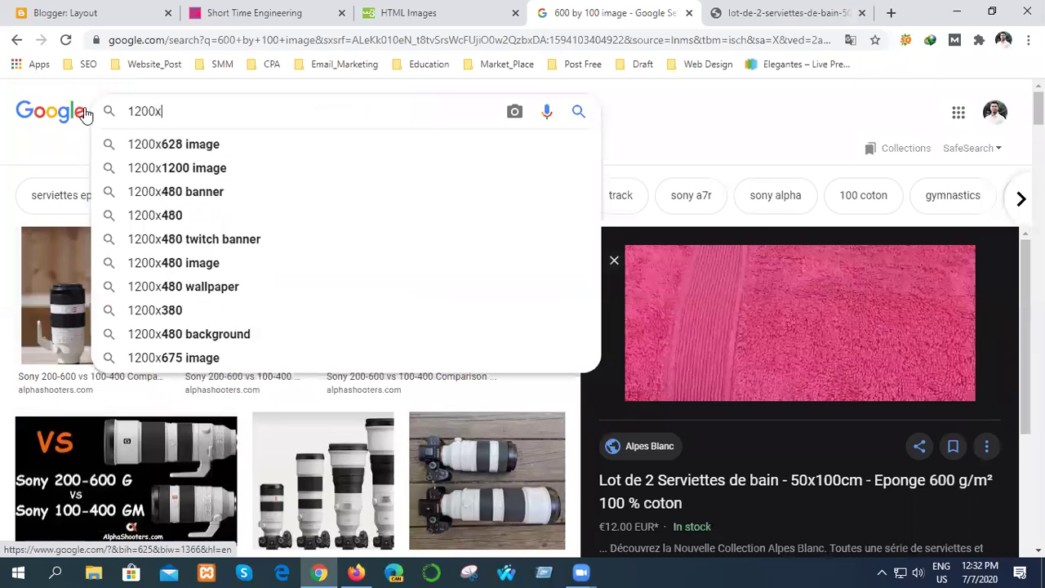
Search Google Images for "1200 x 50 size image"
key("BackSpace")
type("x ")
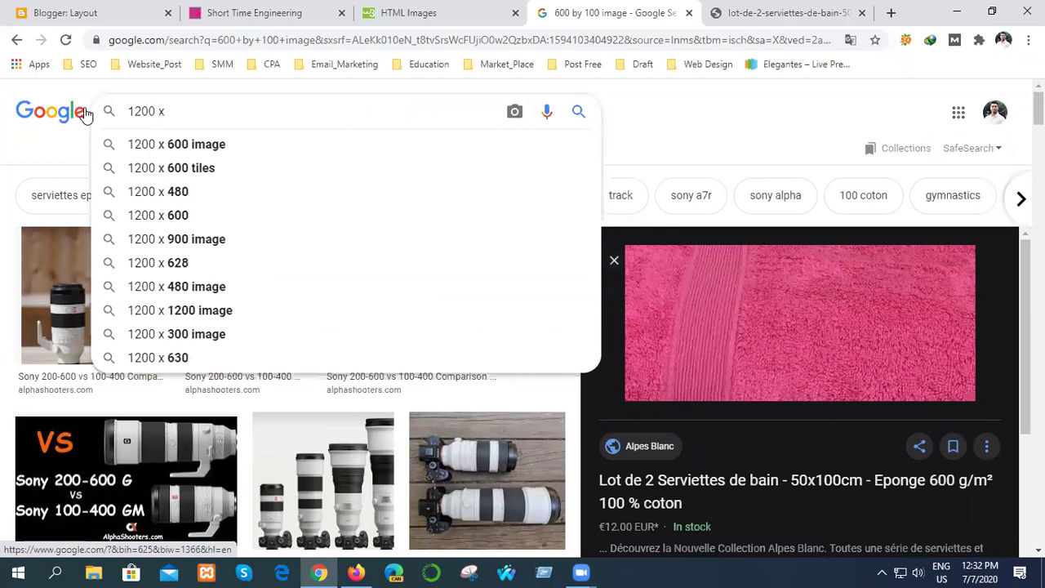
type("50")
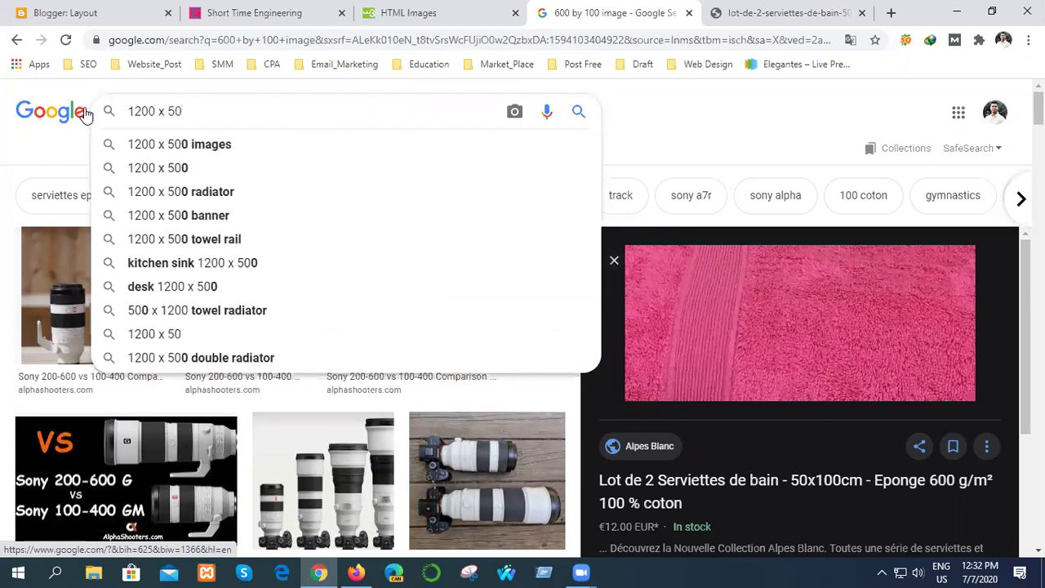
key("Escape")
type("si")
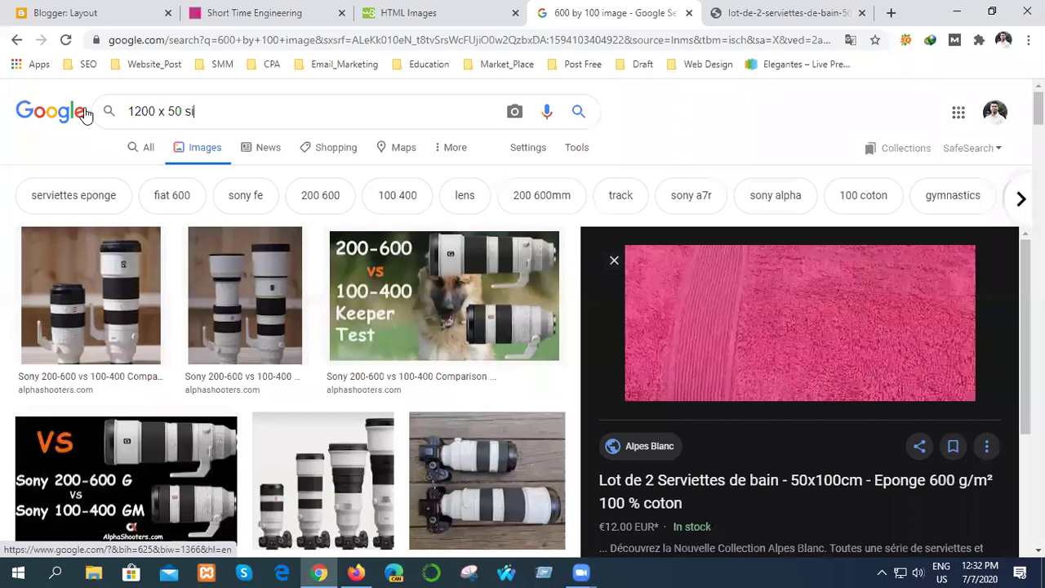
type("ze image")
key("Return")
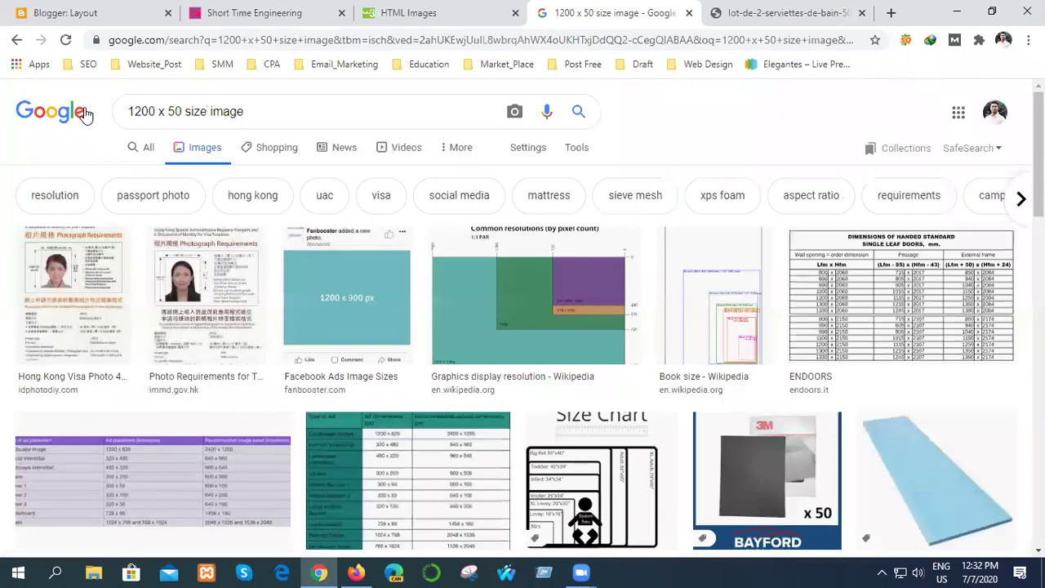
Extend the image search to "1200 x 50 size image for banar"
left_click(217, 105)
type("for")
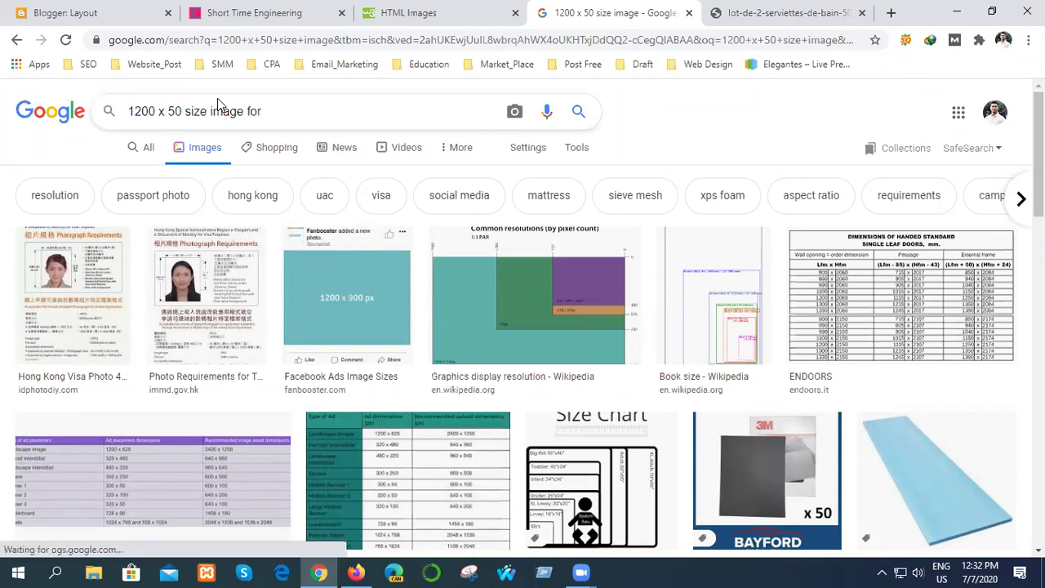
type(" banar")
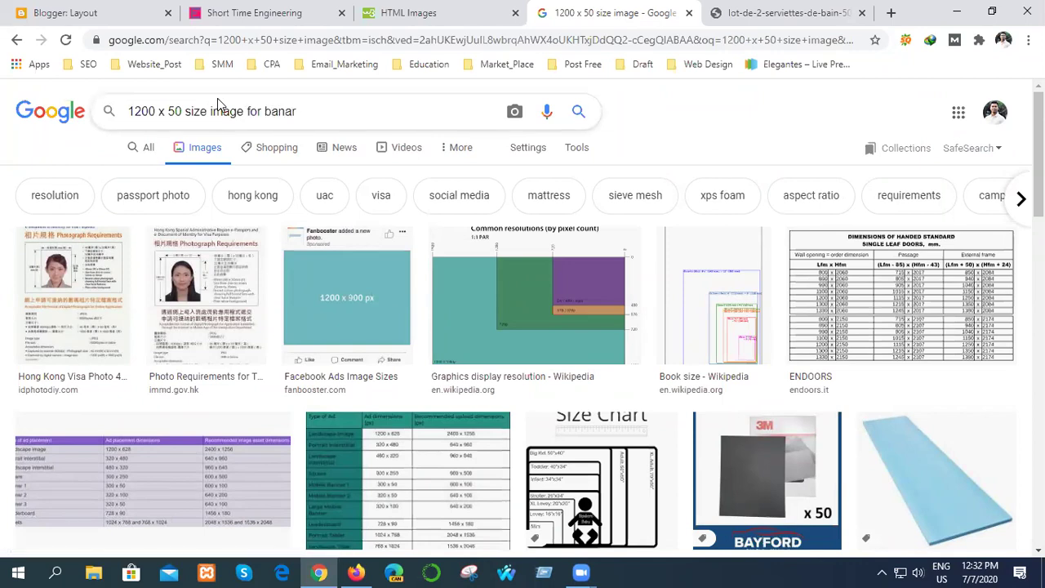
key("Return")
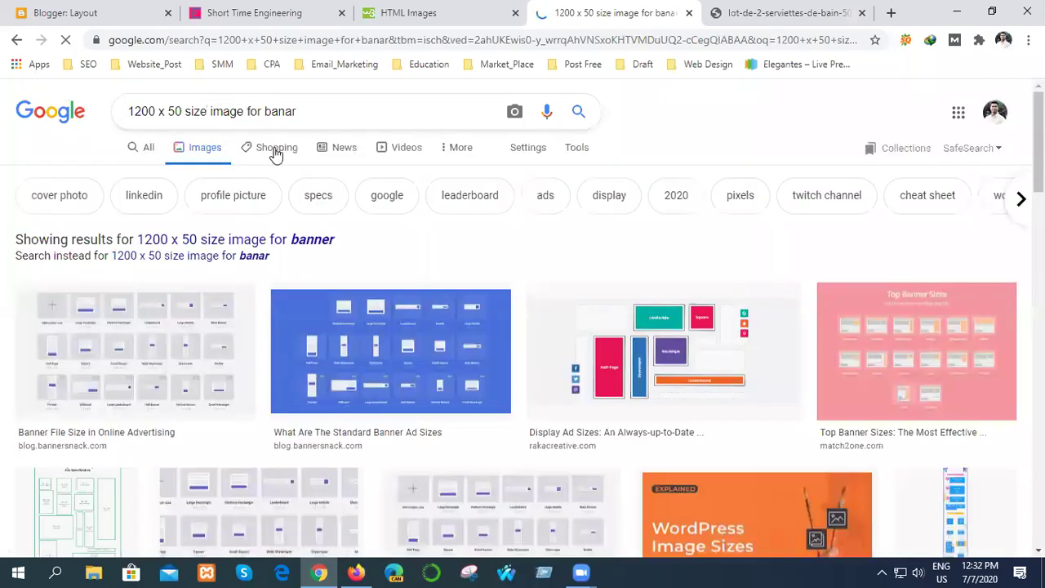
Browse the banner image results and preview the purple GAME ROOM Twitch banner from placeit.net
scroll(634, 294, "down", 9)
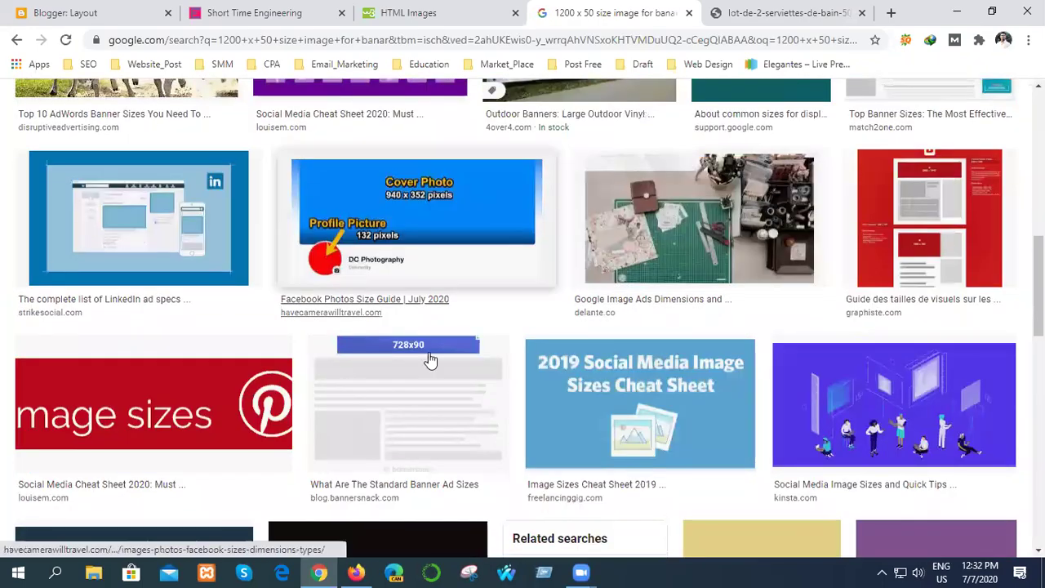
scroll(428, 362, "down", 5)
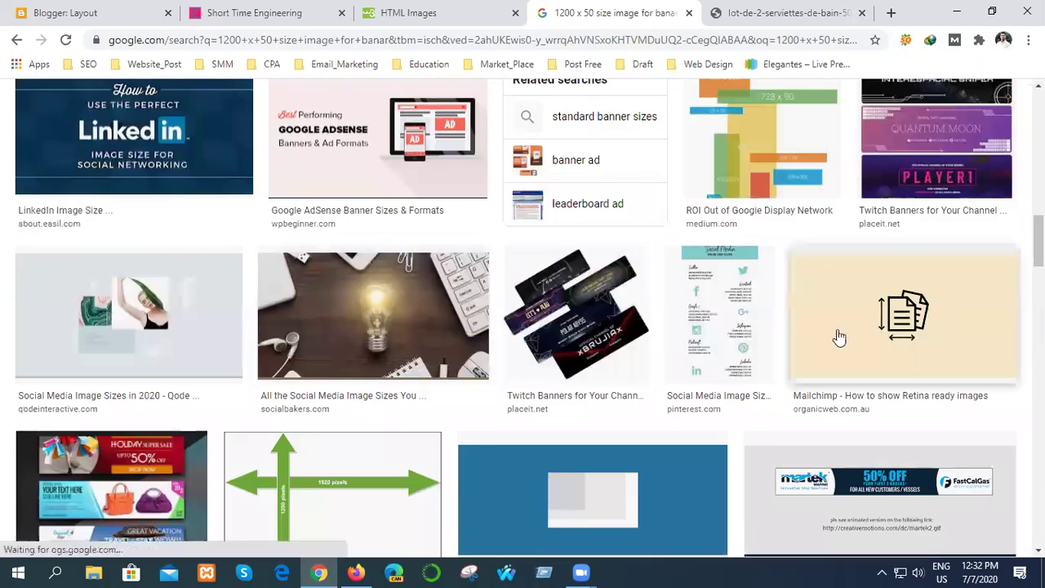
scroll(728, 331, "down", 5)
scroll(728, 330, "down", 5)
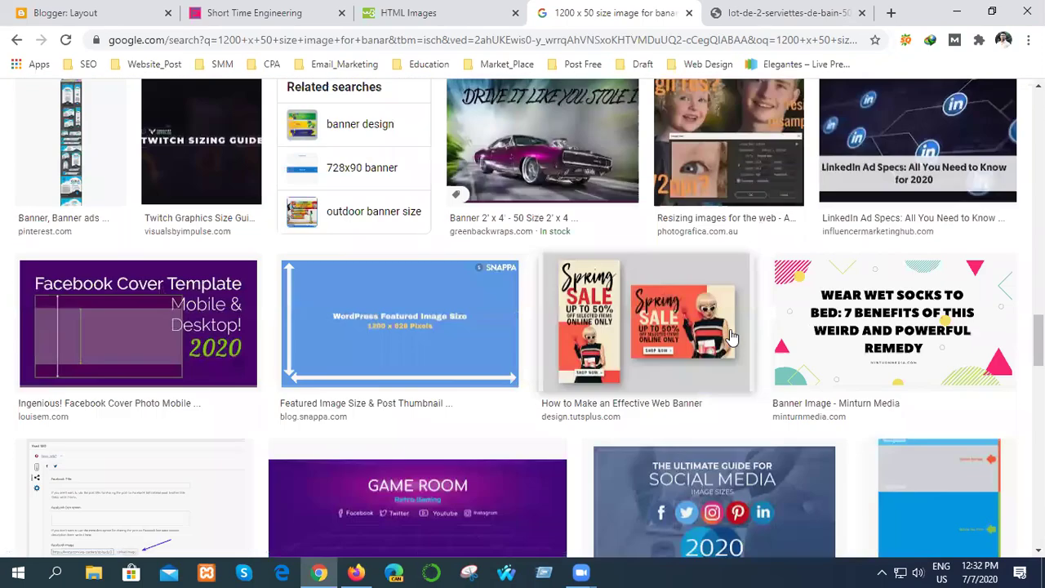
scroll(730, 337, "down", 2)
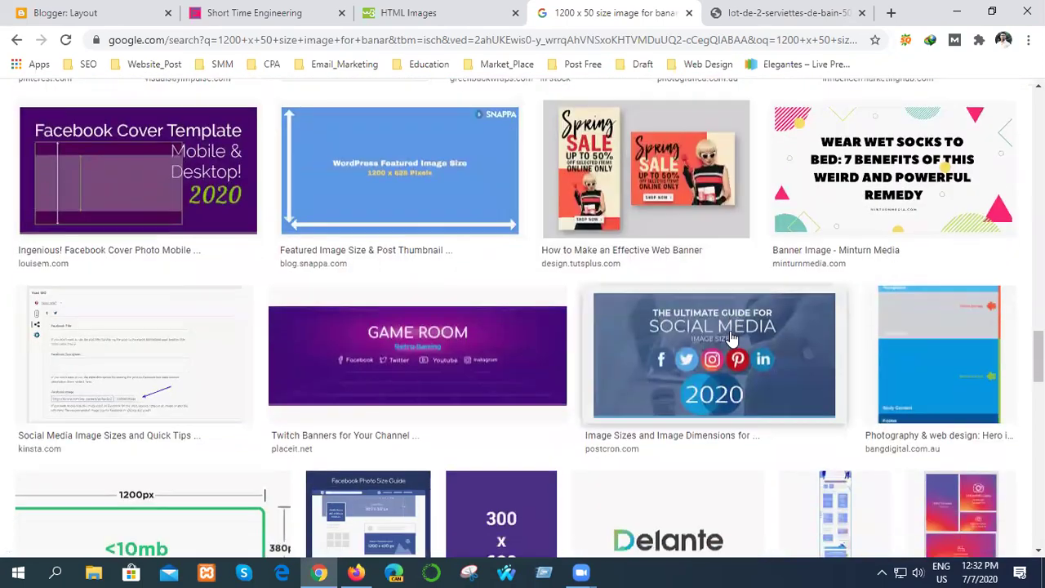
left_click(393, 350)
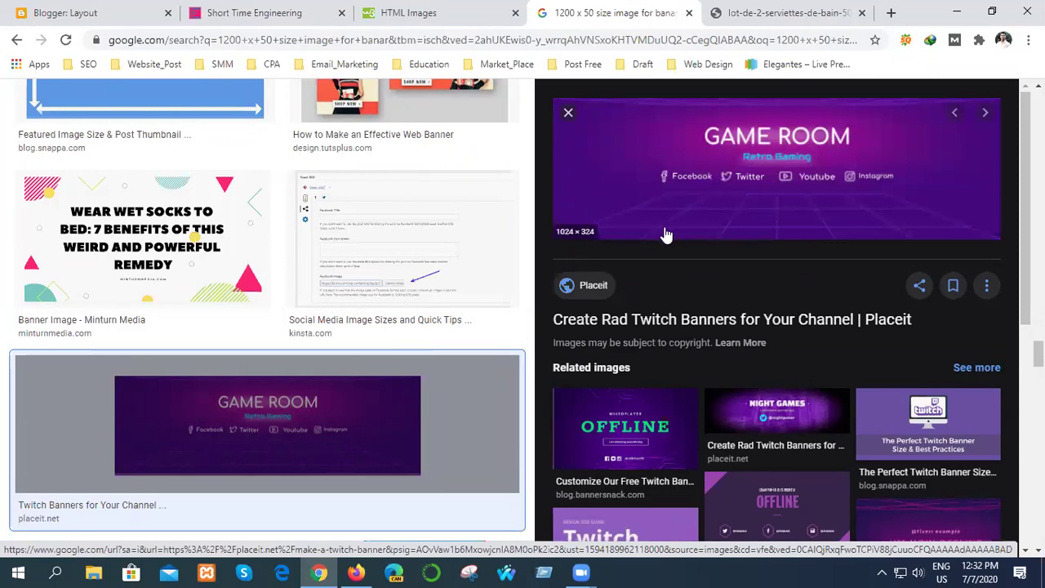
Open the GAME ROOM banner image in its own browser tab and copy its full image address
scroll(711, 447, "down", 3)
scroll(710, 448, "up", 3)
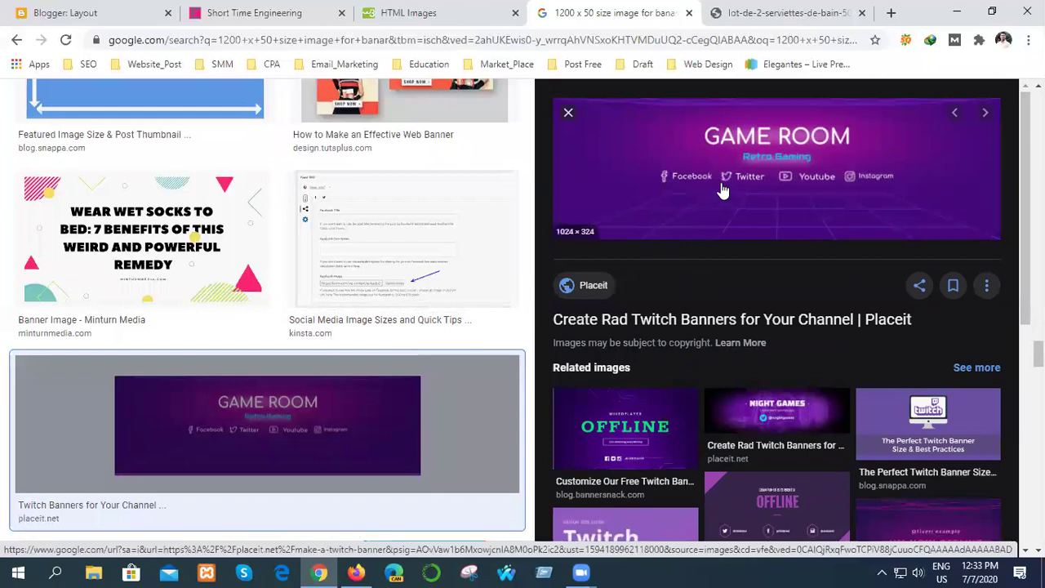
right_click(764, 167)
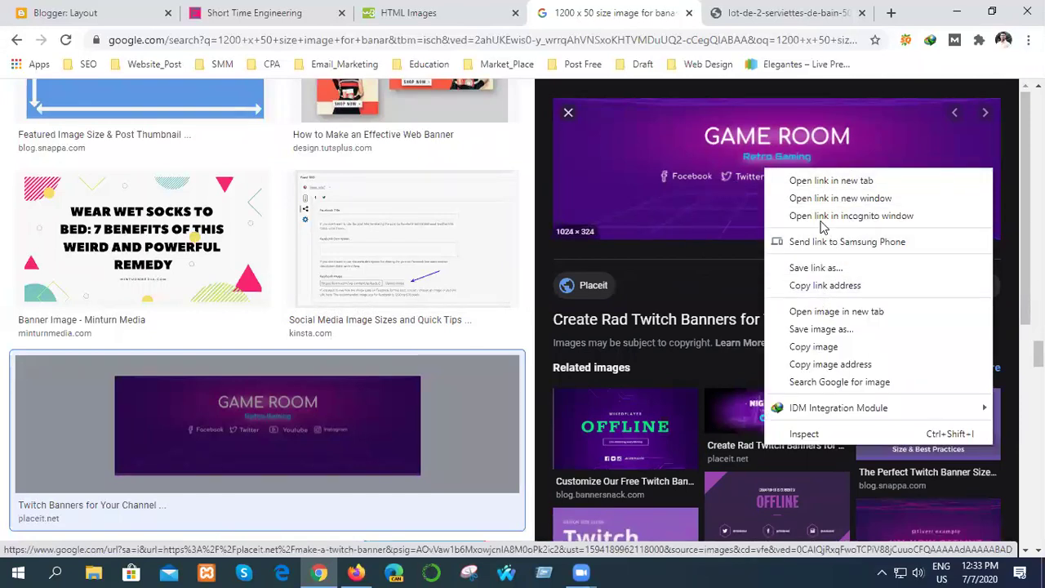
left_click(829, 313)
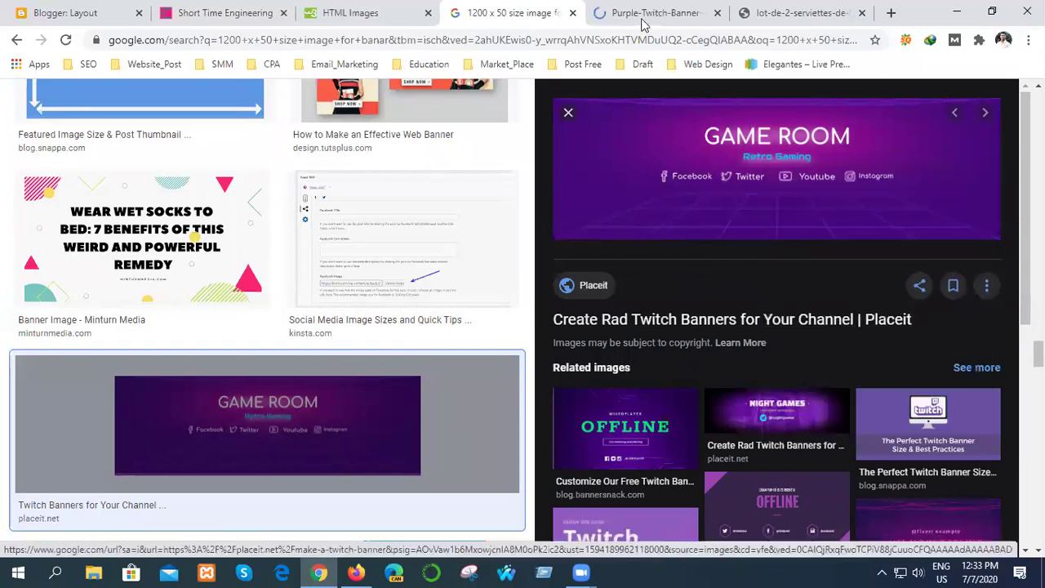
left_click(643, 13)
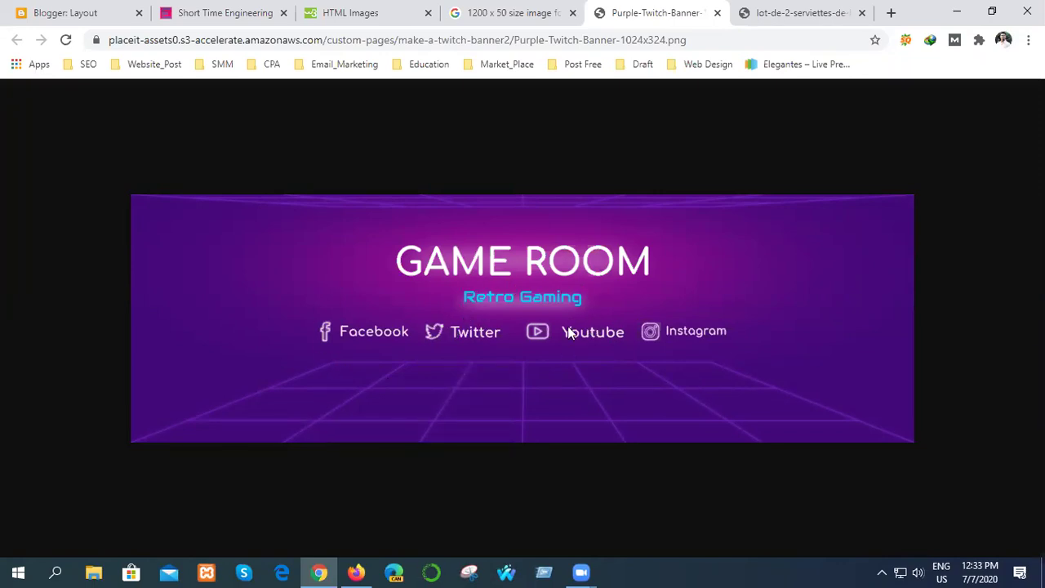
left_click(289, 39)
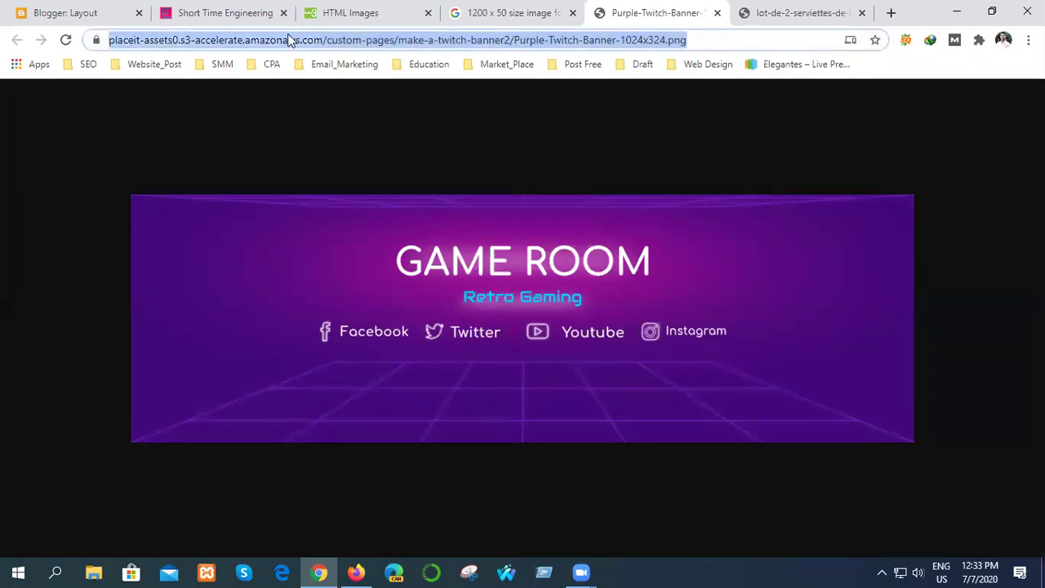
left_click(291, 39)
left_click_drag(112, 39, 758, 35)
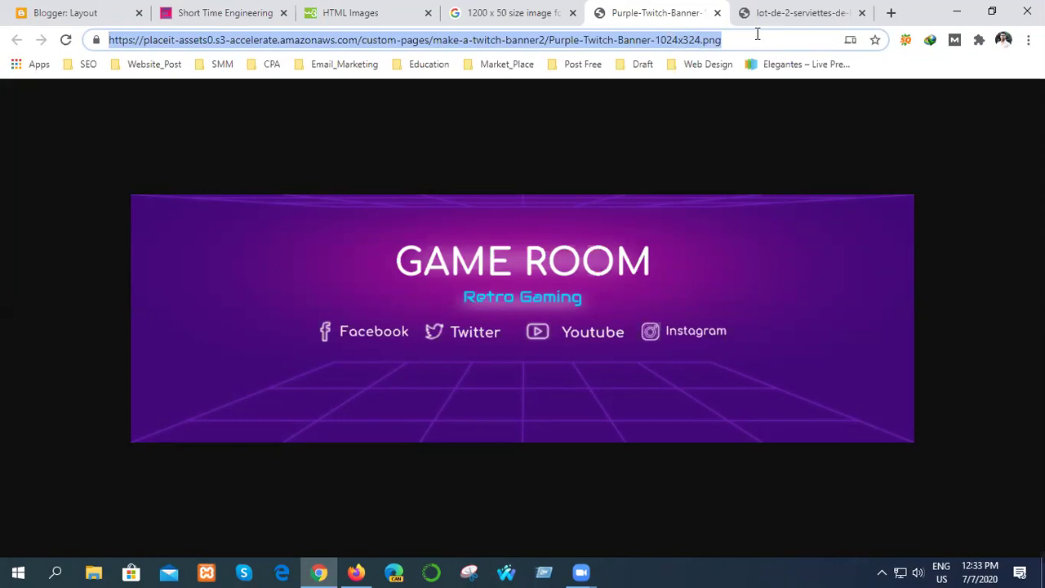
left_click(232, 10)
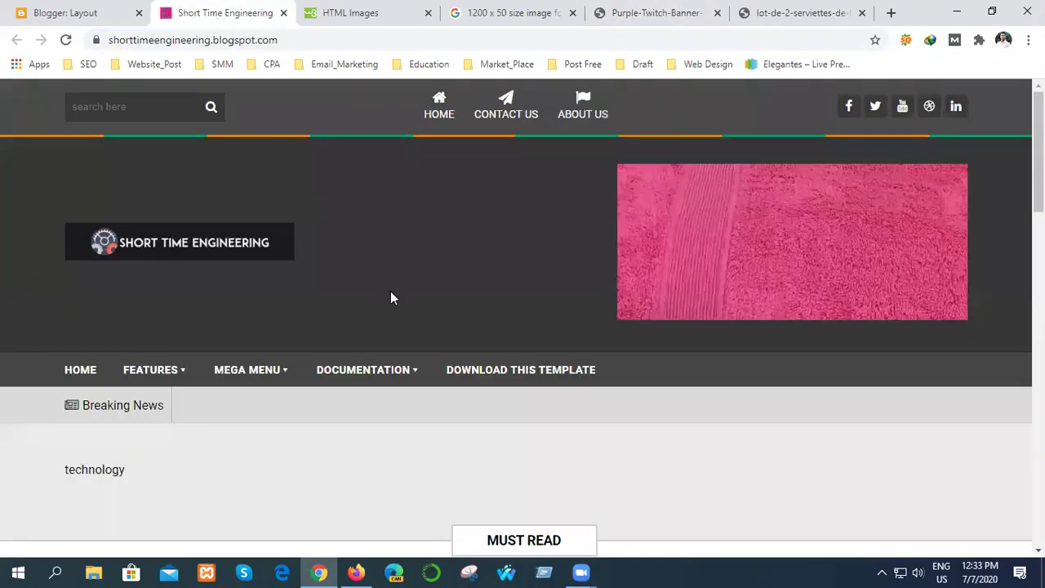
left_click(372, 8)
left_click(61, 13)
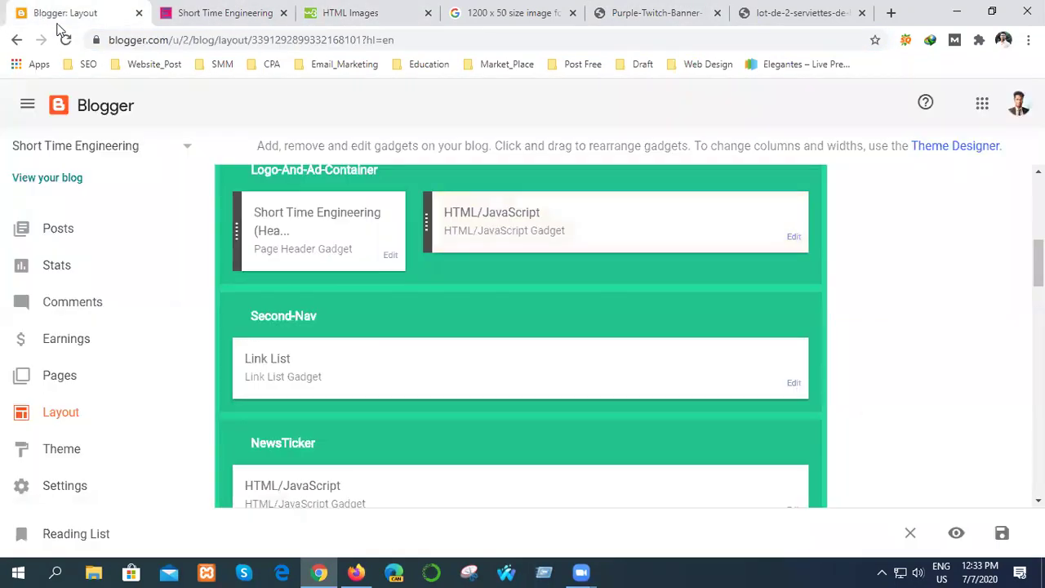
left_click(794, 236)
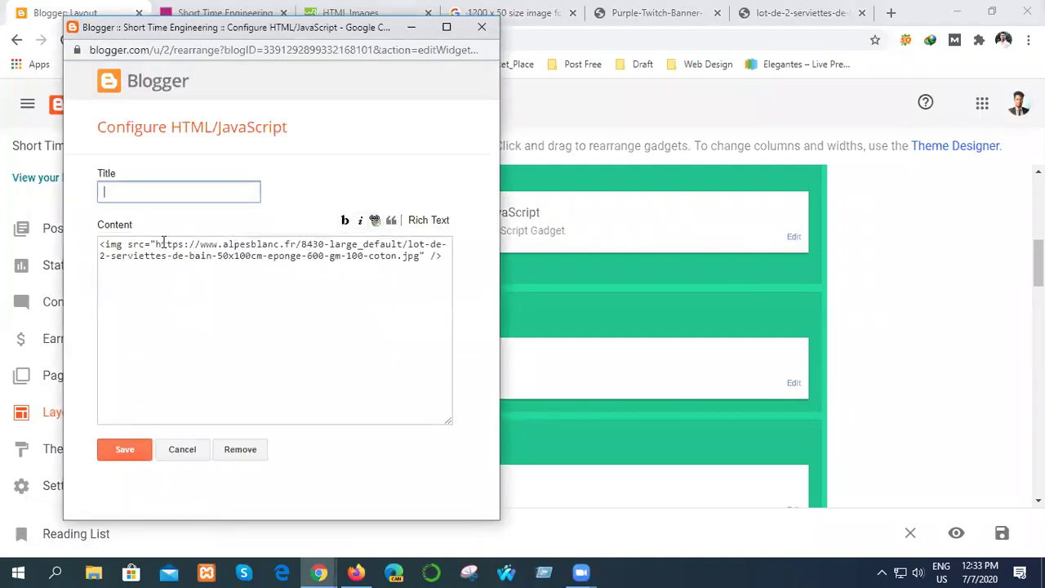
left_click_drag(158, 243, 418, 256)
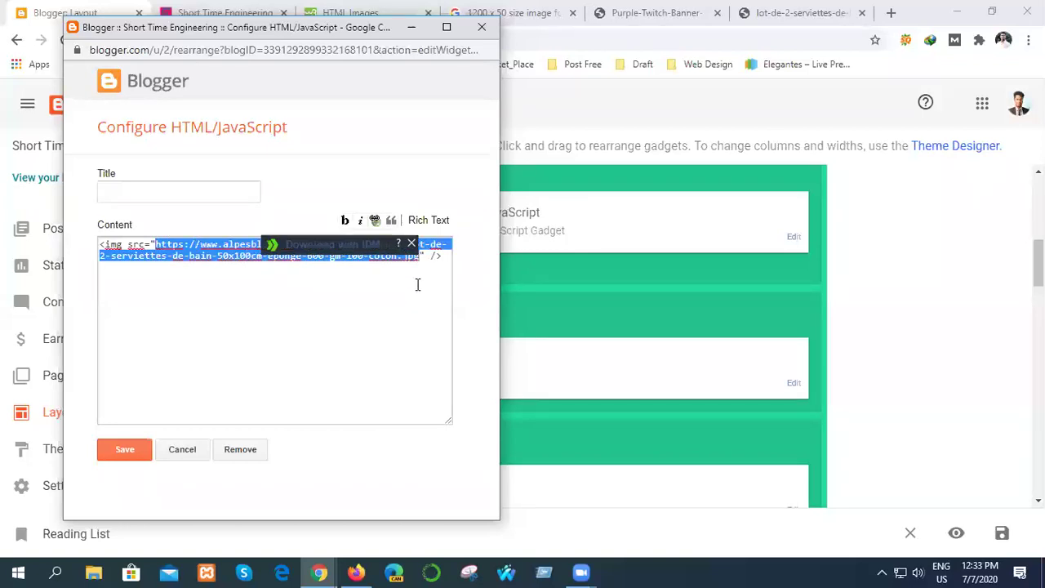
type("https://placeit-assets1.s3-accelerate.amazonaws.com/custom-pages/make-a-twitch-banner2/Purple-Twitch-Banner-1024x324.png")
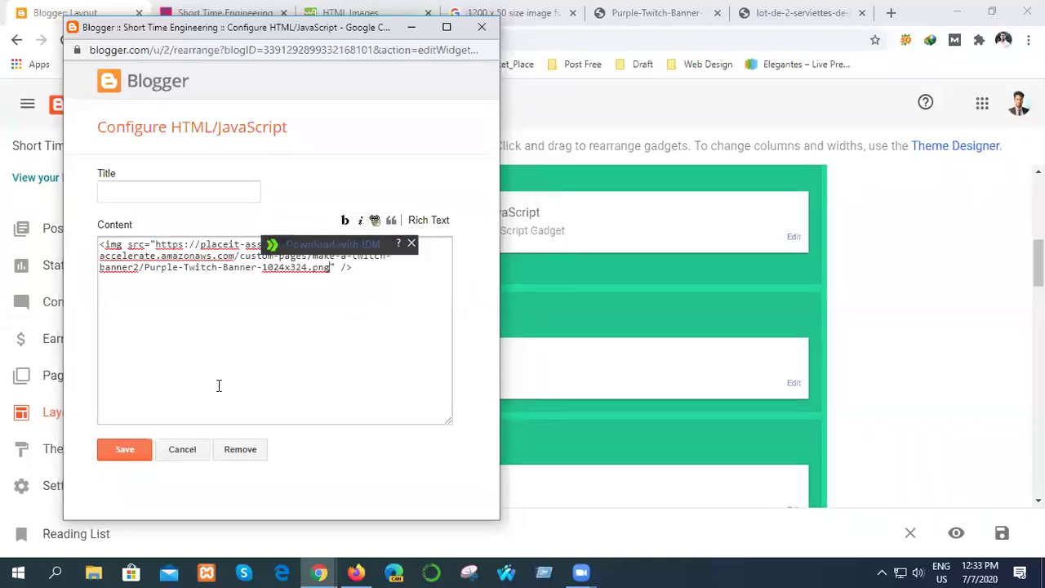
left_click(132, 450)
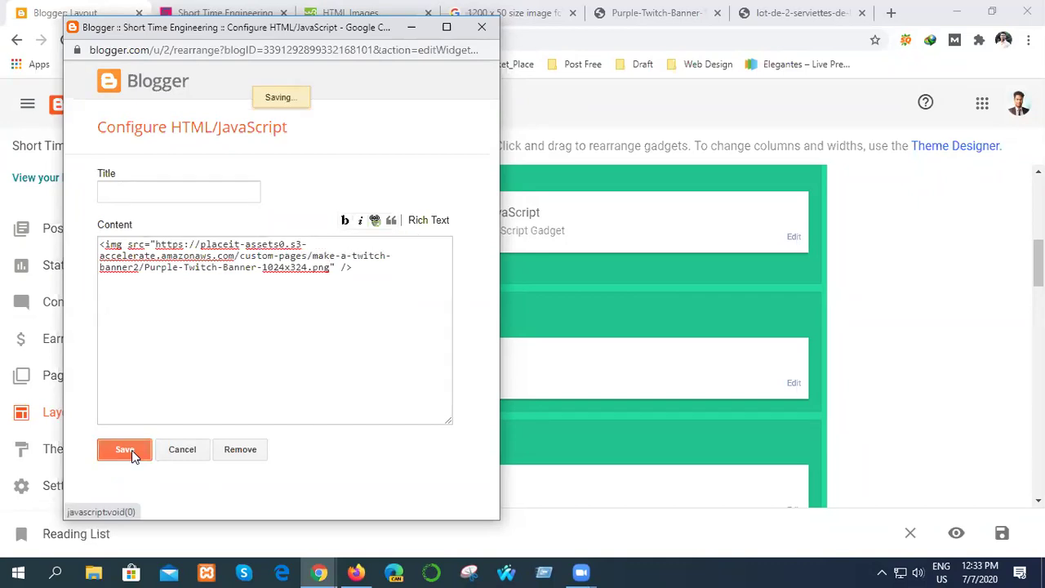
Reload the Short Time Engineering blog and examine how the new banner fits in the page header
left_click(207, 12)
left_click(65, 39)
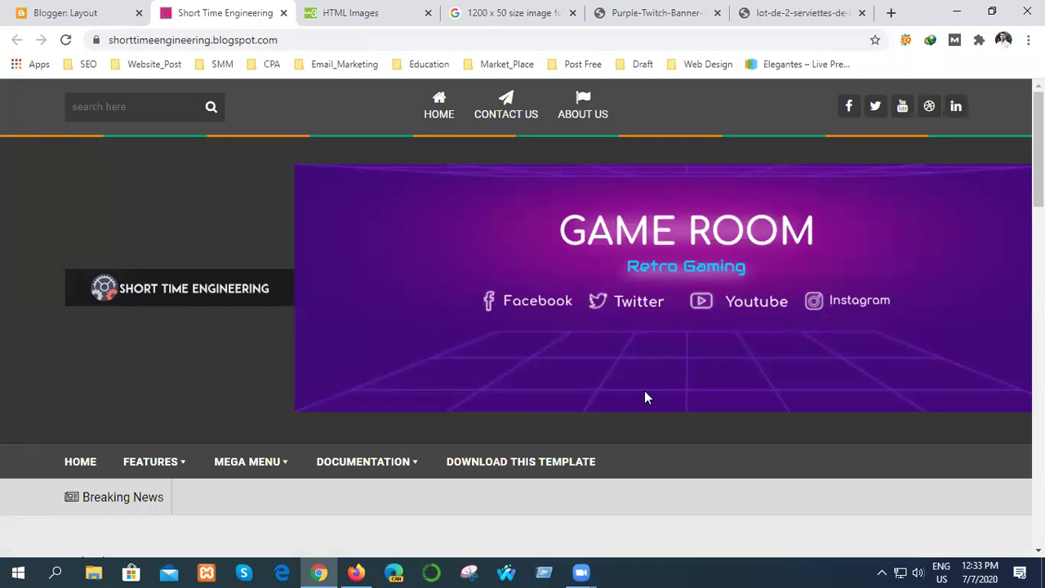
scroll(635, 415, "down", 3)
scroll(629, 417, "up", 3)
scroll(731, 434, "down", 5)
scroll(728, 422, "up", 5)
scroll(574, 268, "down", 2)
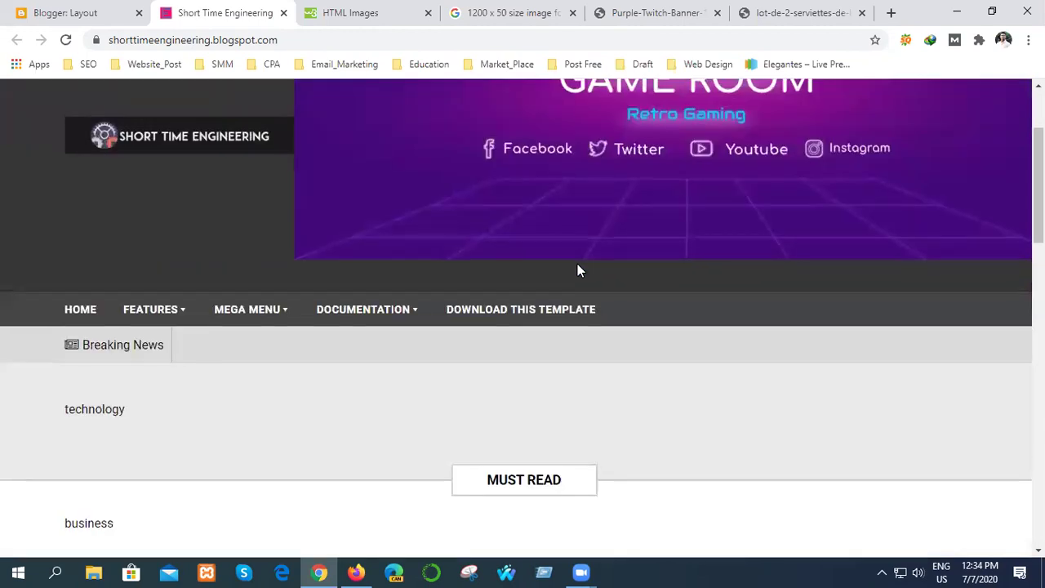
scroll(578, 268, "up", 1)
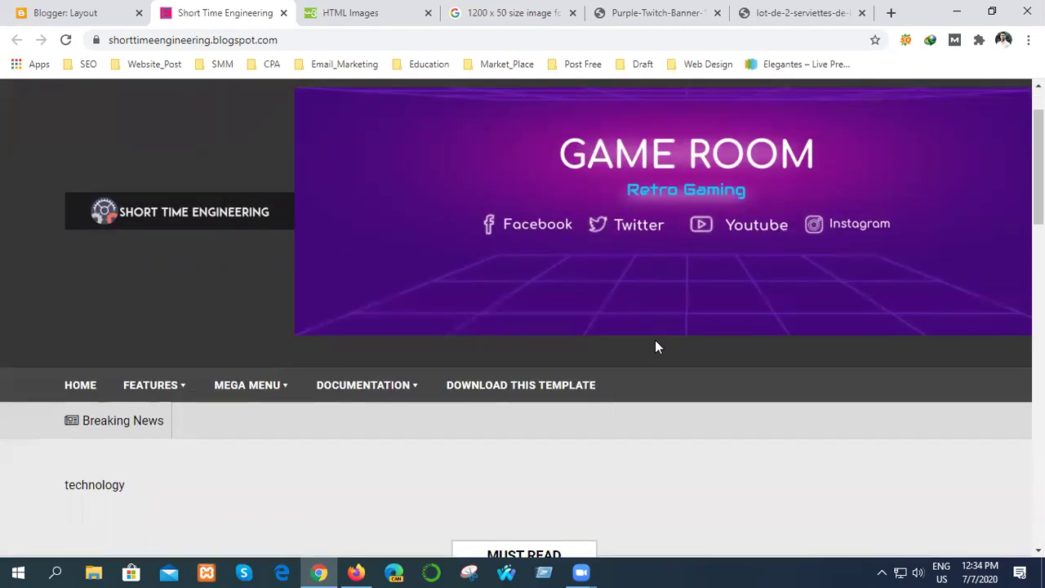
Copy the style="width:128px;height:128px; attribute from the html5.gif example on the W3Schools HTML Images page
left_click(355, 15)
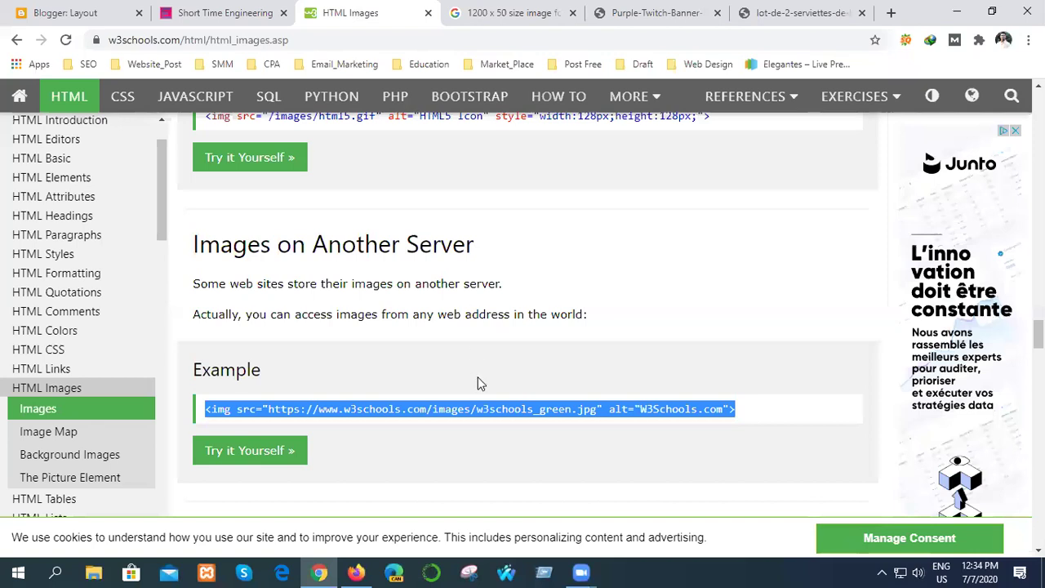
left_click(430, 441)
scroll(529, 287, "up", 6)
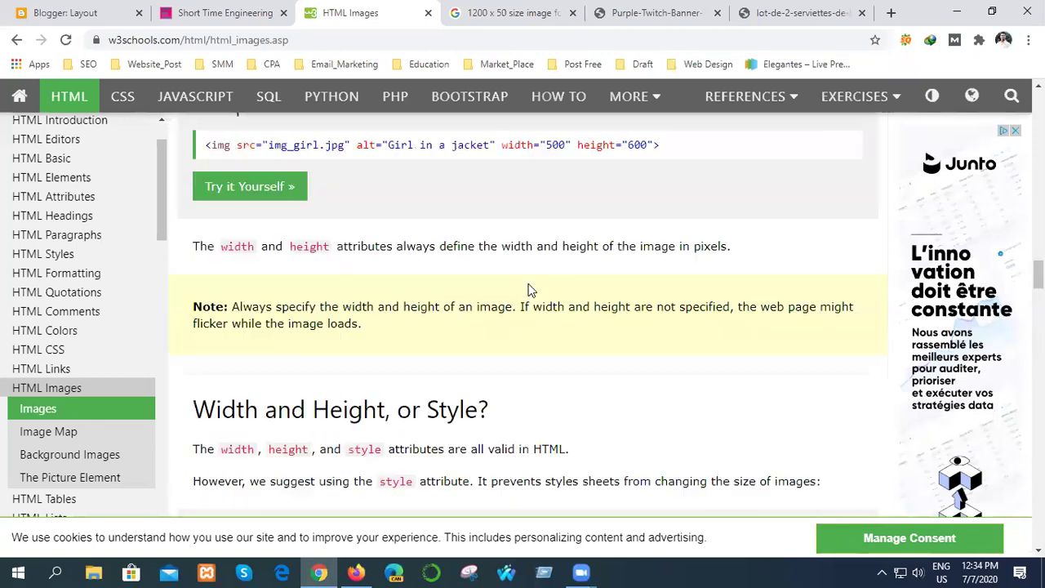
scroll(526, 288, "down", 5)
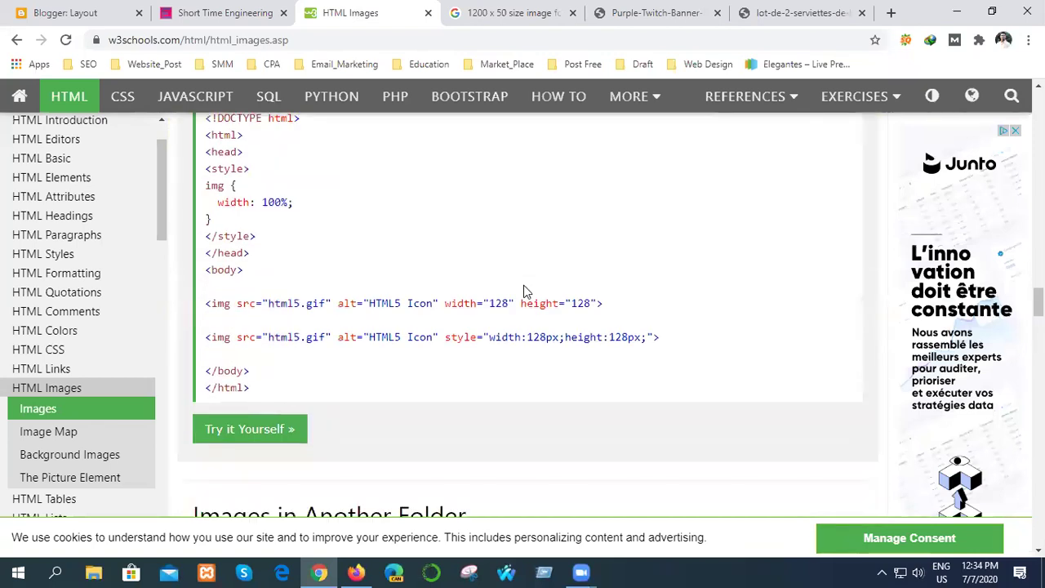
scroll(523, 289, "down", 2)
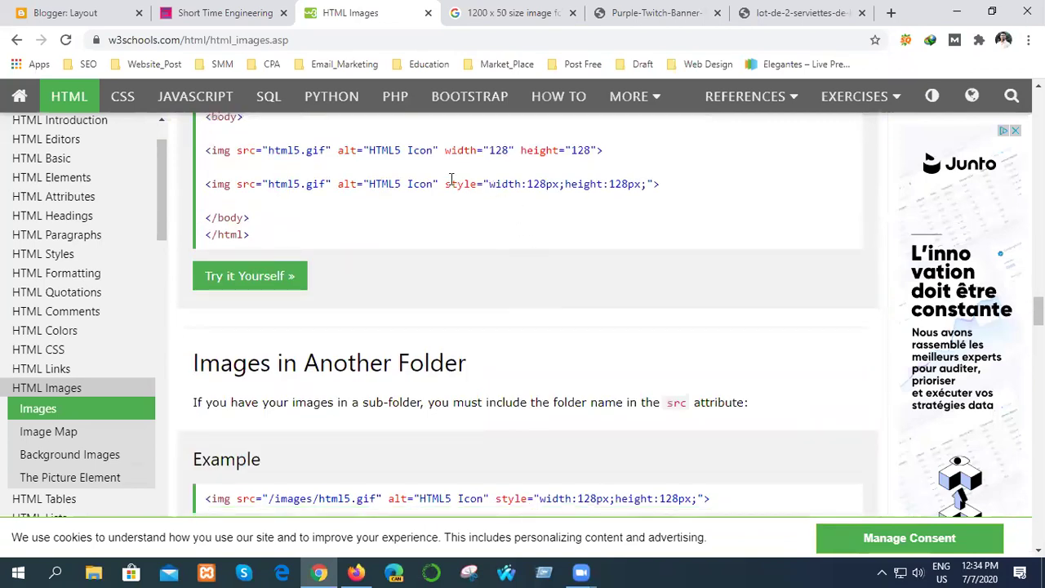
left_click_drag(446, 183, 648, 186)
key("ctrl+c")
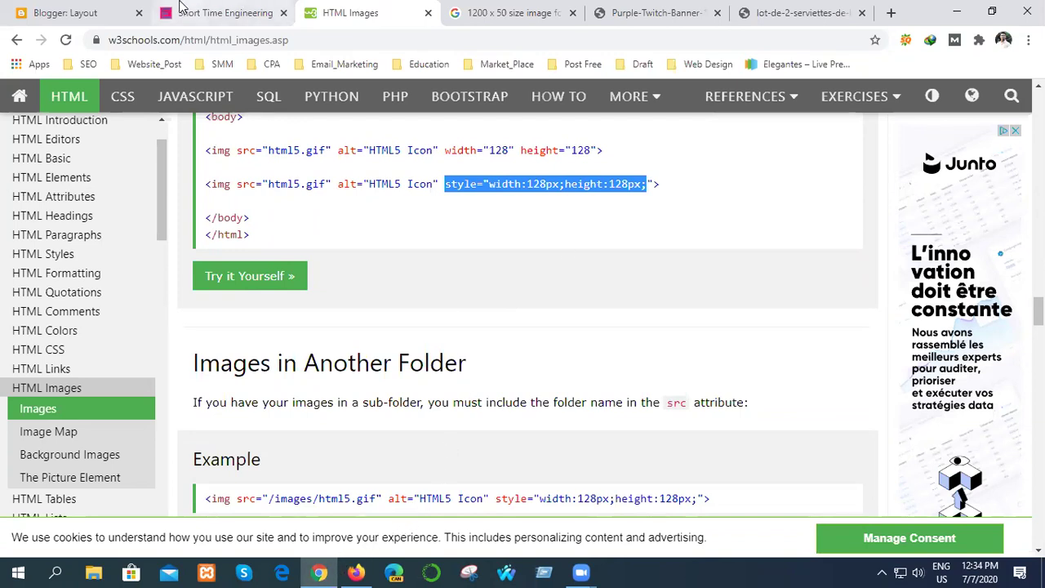
In Blogger's Logo-And-Ad-Container HTML/JavaScript gadget, paste the copied style="width:128px;height:128px; attribute into the img tag before src
left_click(212, 8)
left_click(350, 7)
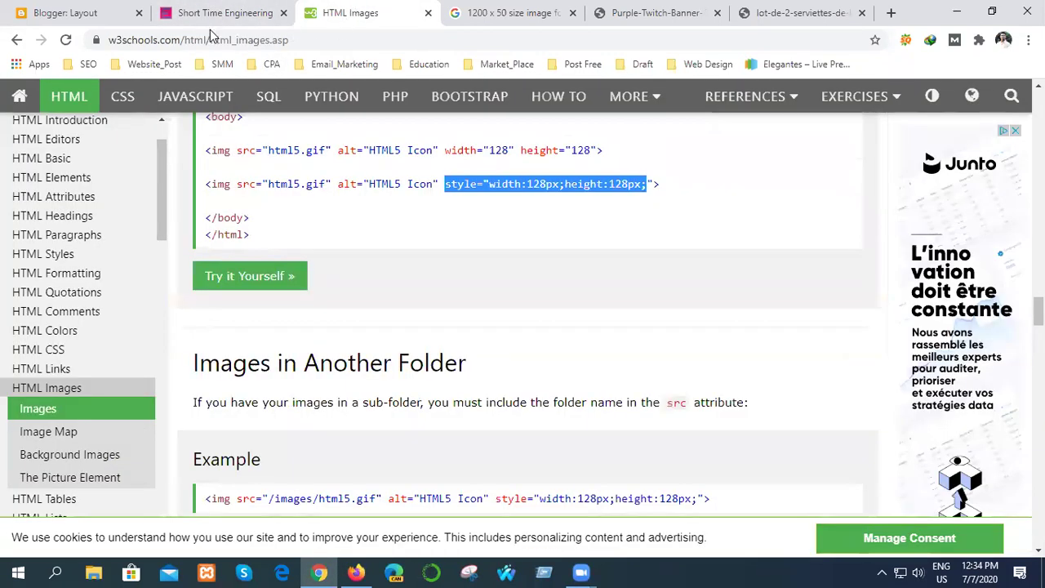
left_click(70, 10)
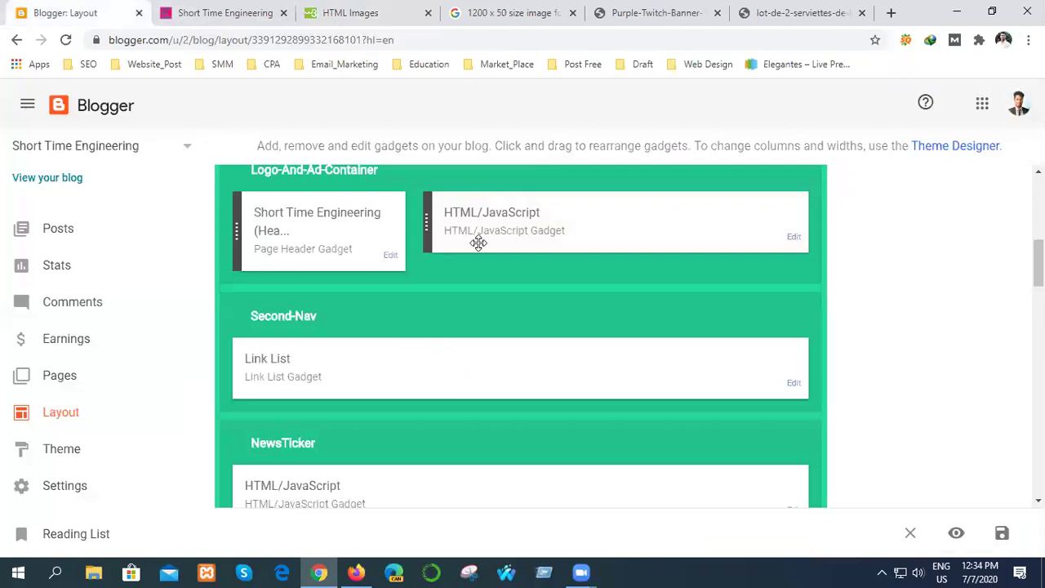
left_click(791, 239)
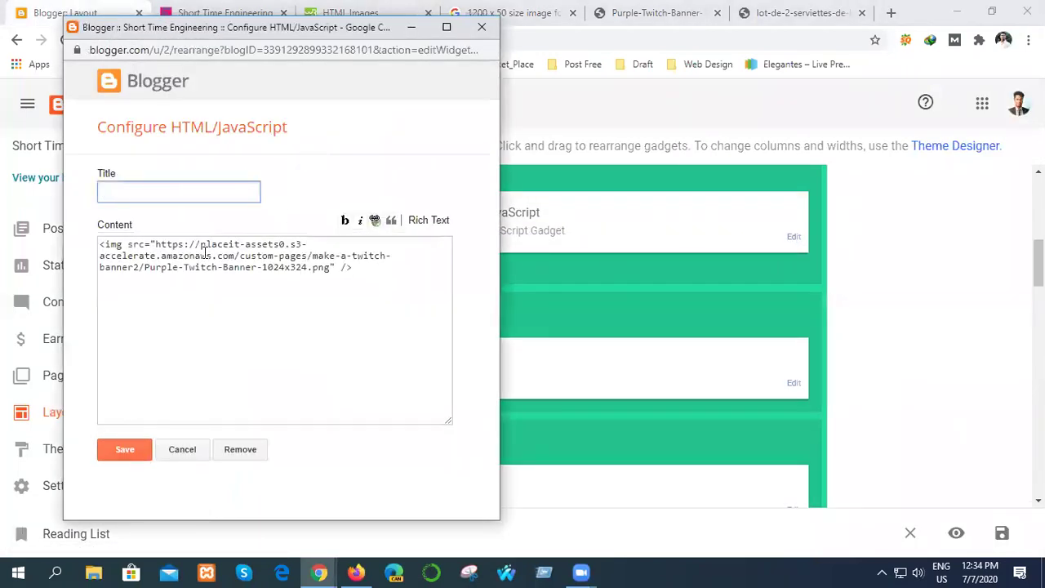
left_click(123, 243)
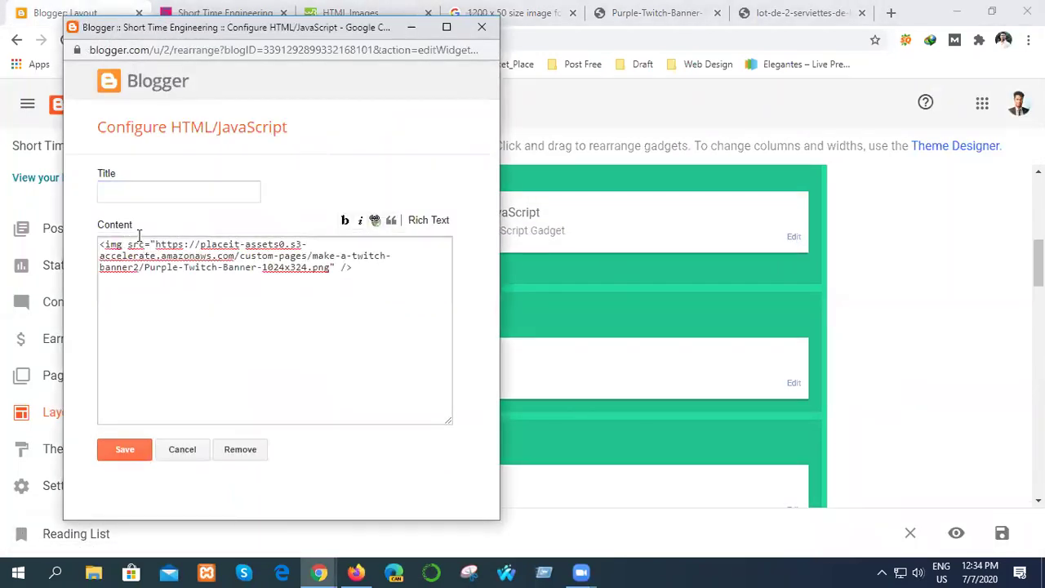
key("ctrl+v")
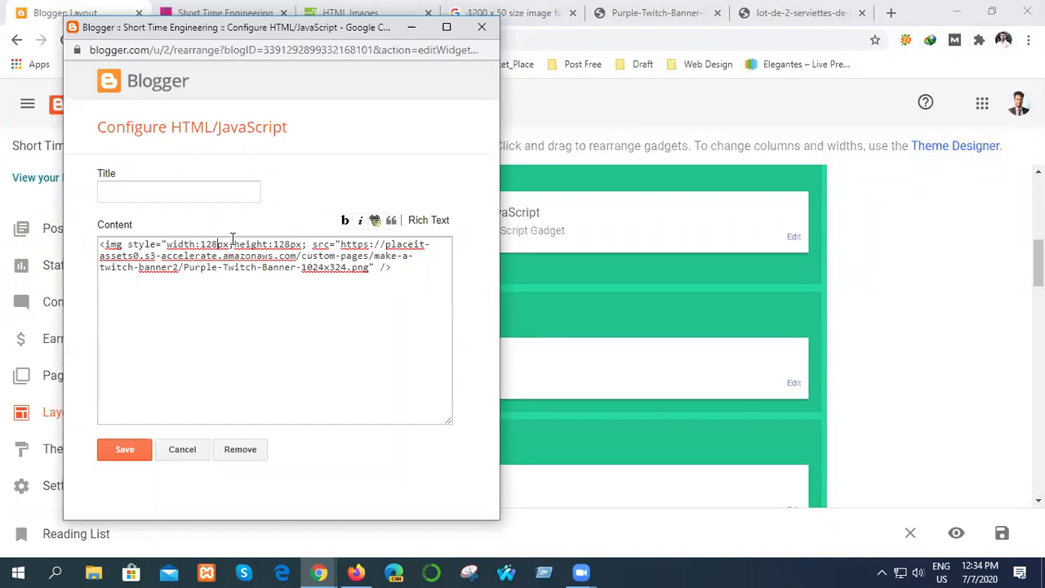
Set the banner's style to width 1000px and height 100px, save the gadget and reload the Short Time Engineering blog
key("BackSpace")
key("BackSpace")
type("000")
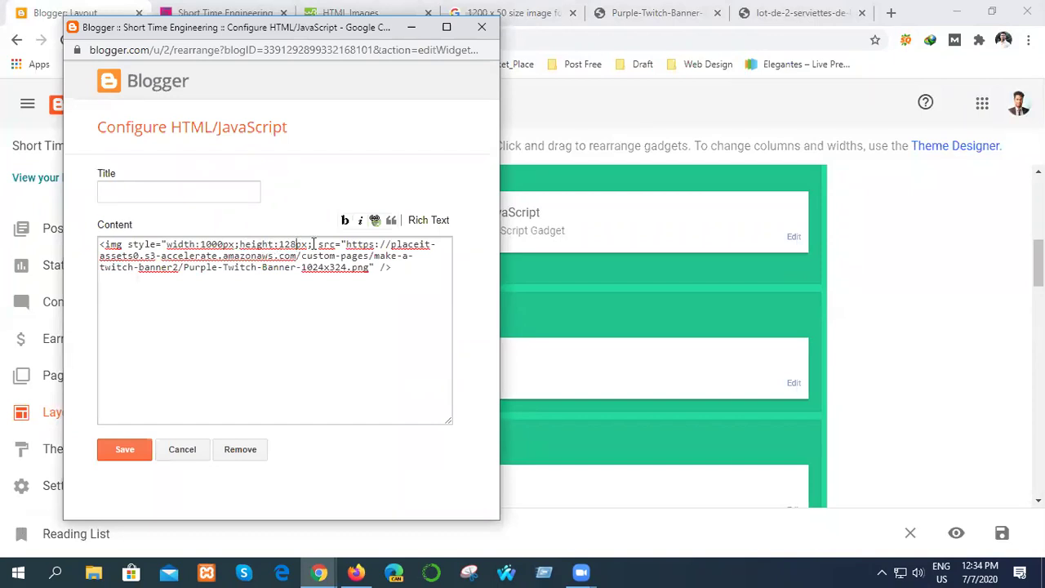
key("BackSpace")
key("BackSpace")
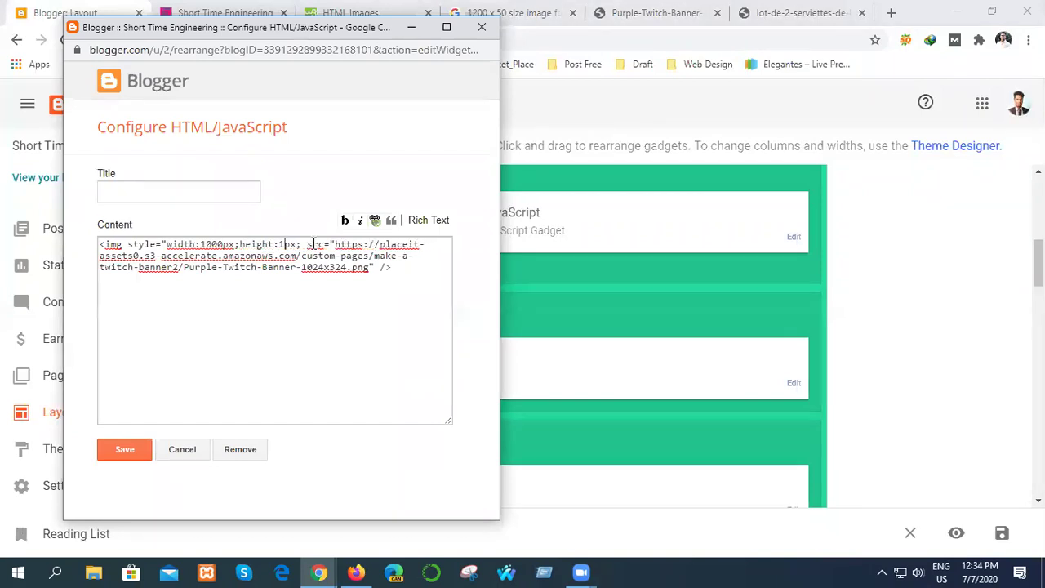
type("00")
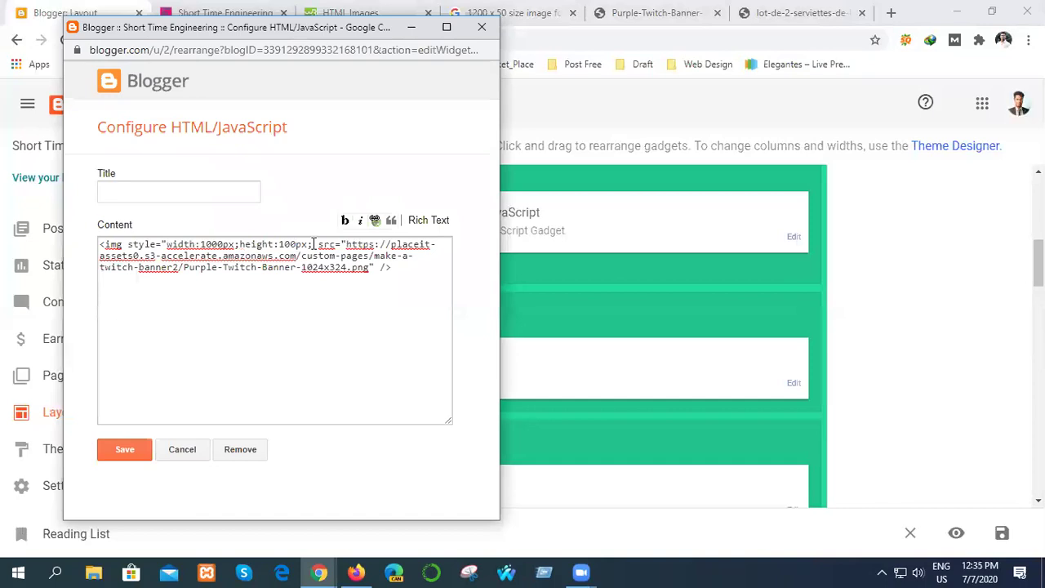
left_click(135, 451)
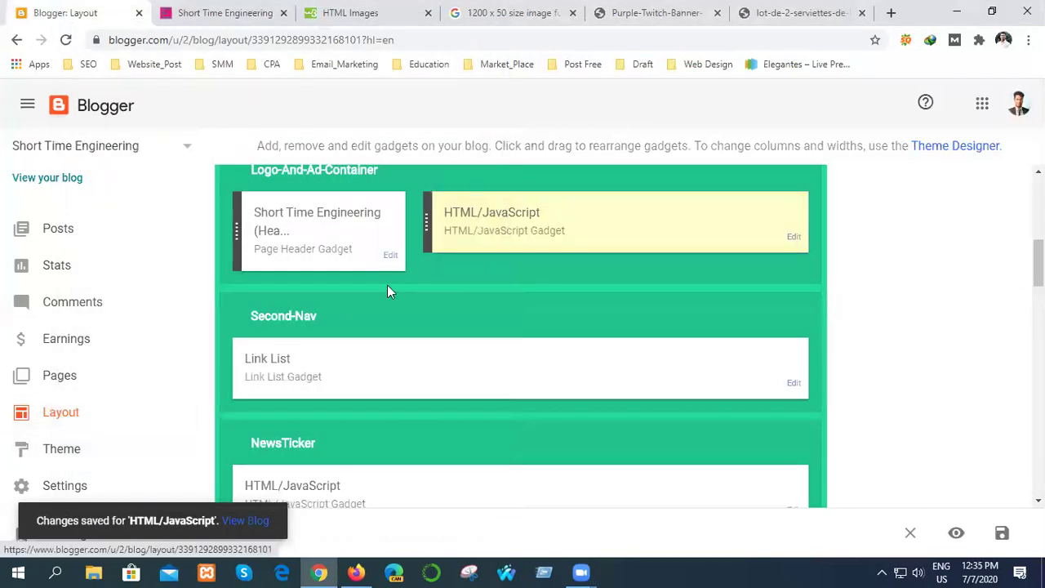
left_click(210, 10)
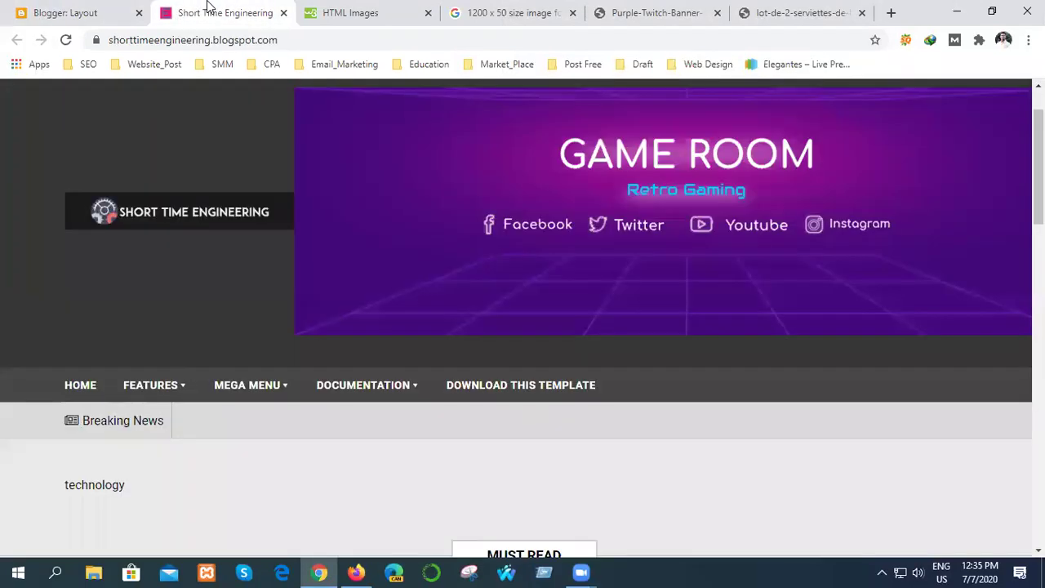
left_click(66, 40)
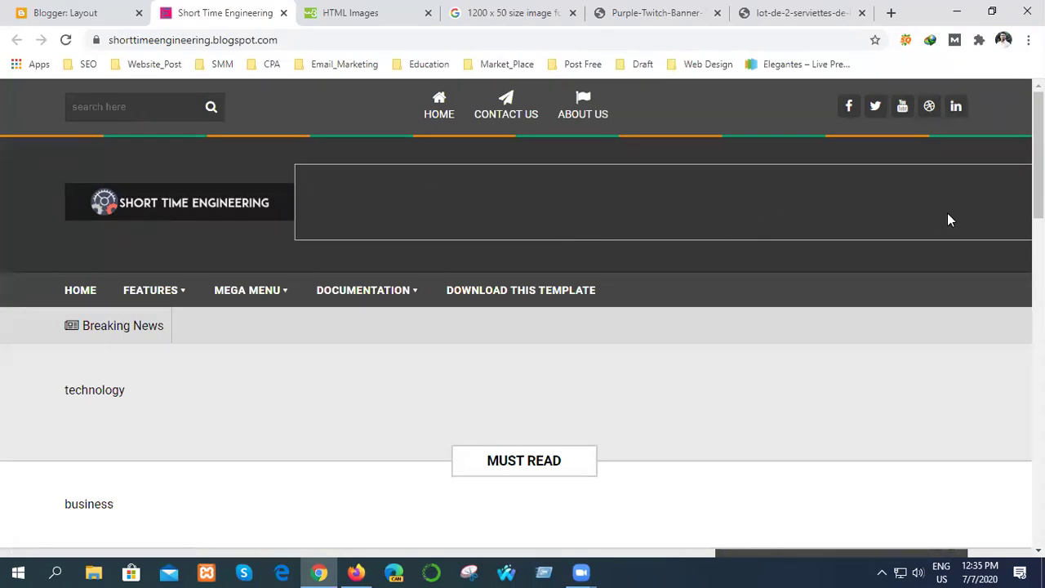
Set the banner's width to 900px in the header ad gadget, save it and reload the blog
left_click(60, 8)
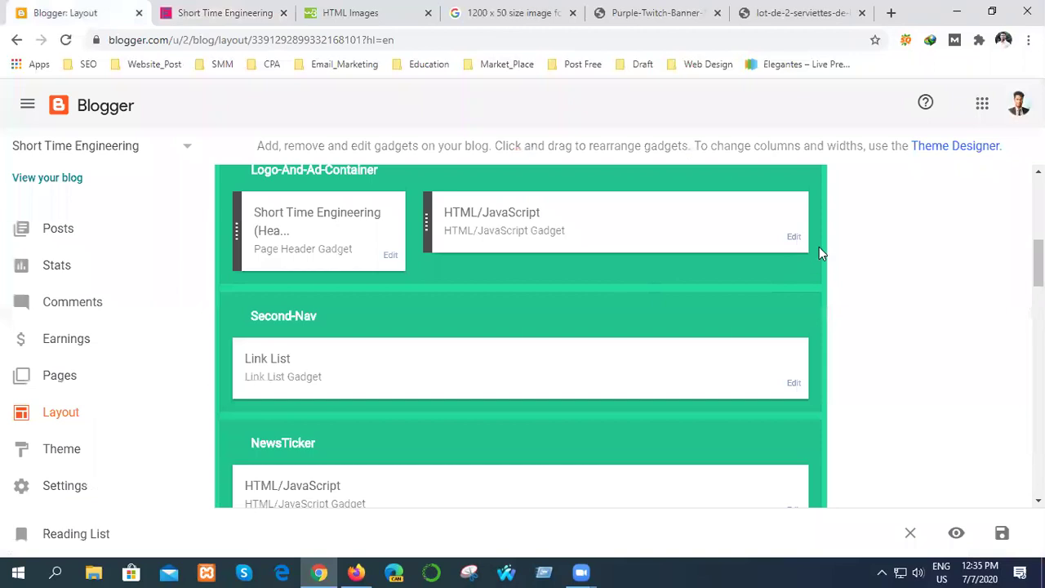
left_click(792, 237)
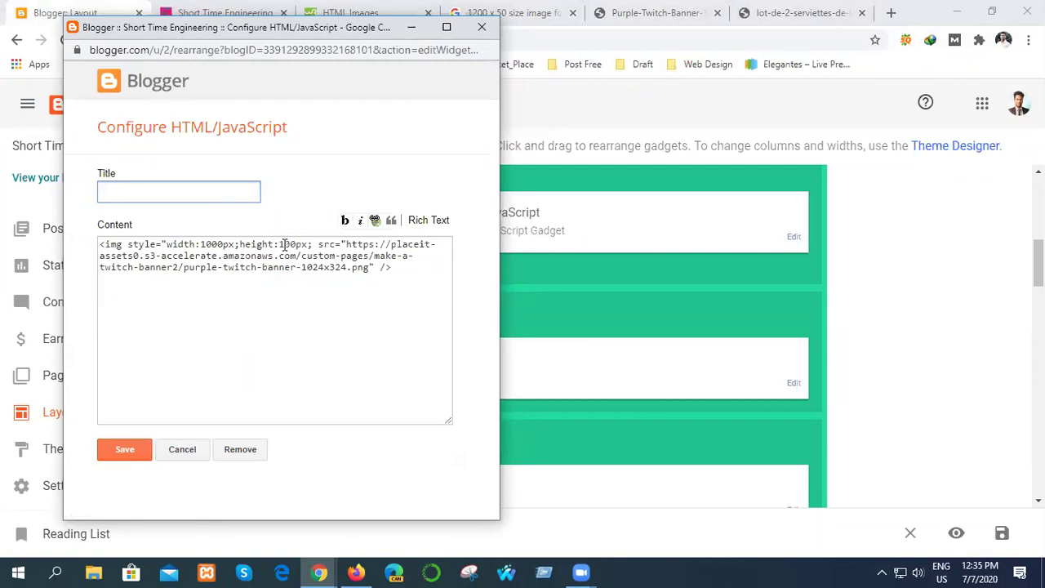
left_click(206, 245)
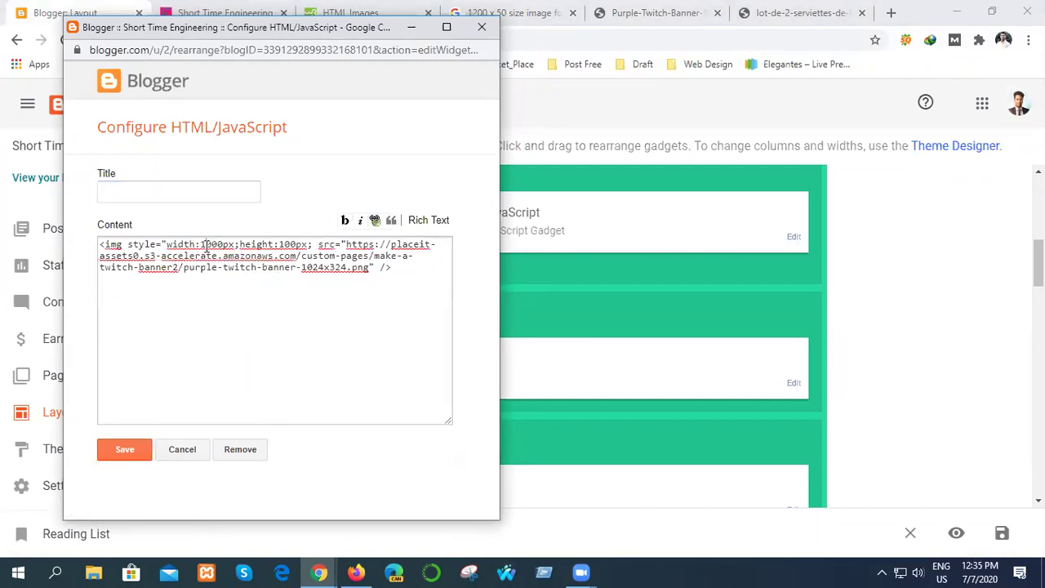
key("BackSpace")
key("BackSpace")
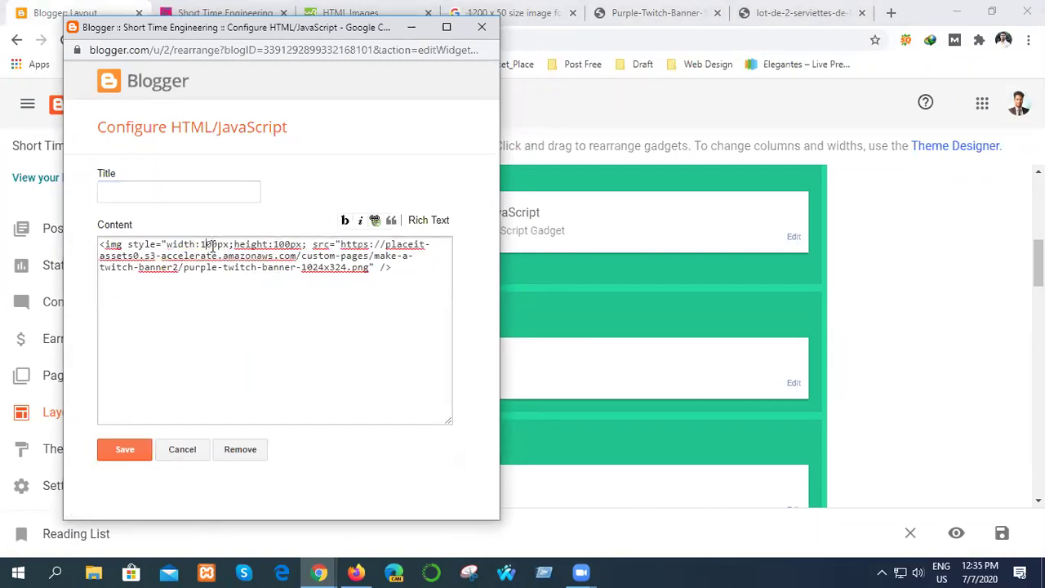
type("9")
left_click(126, 448)
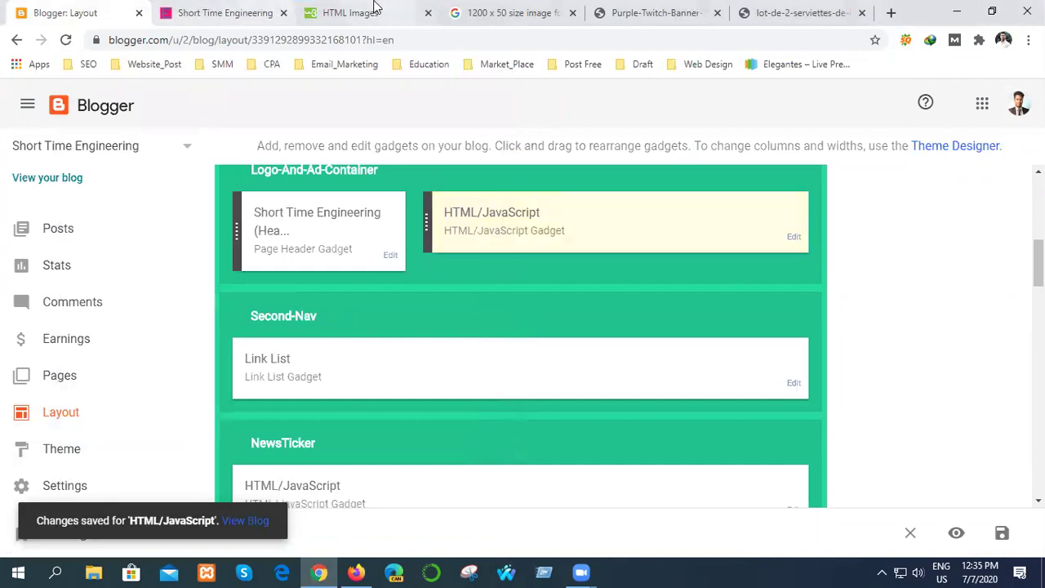
left_click(258, 10)
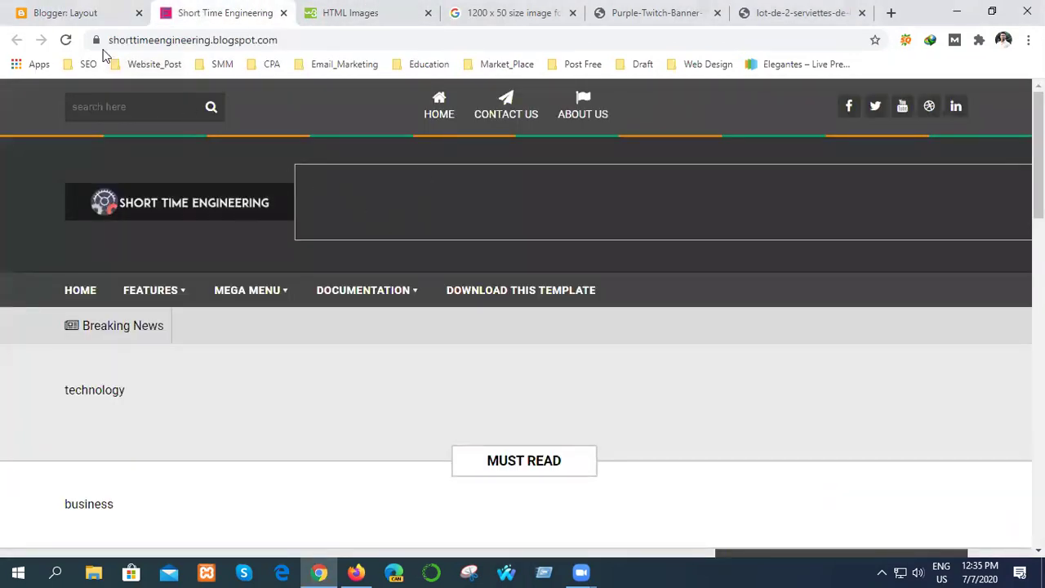
left_click(67, 42)
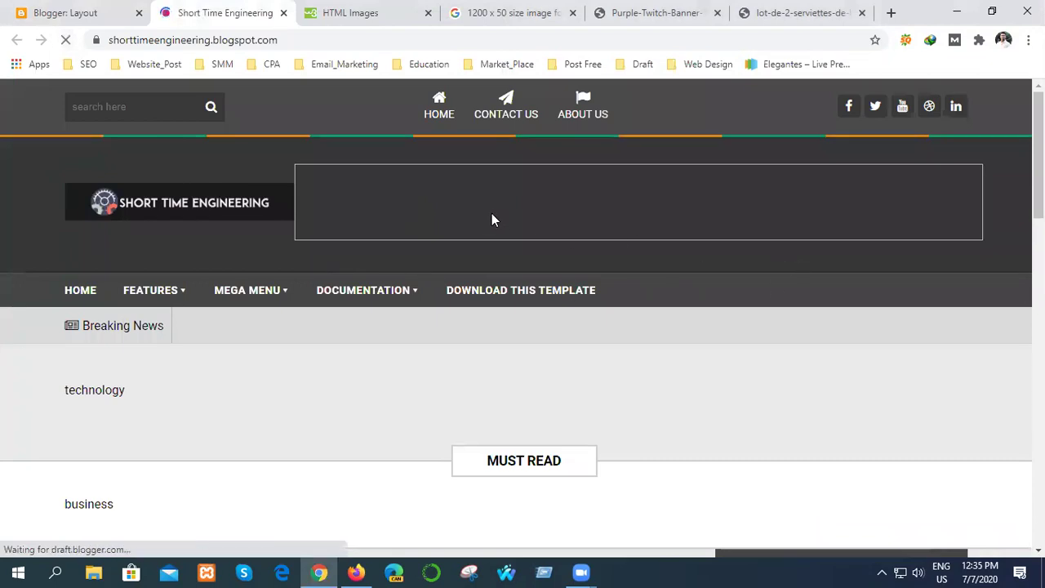
Set the banner's height to 200px in the Logo-And-Ad-Container HTML/JavaScript gadget and save it
left_click(81, 13)
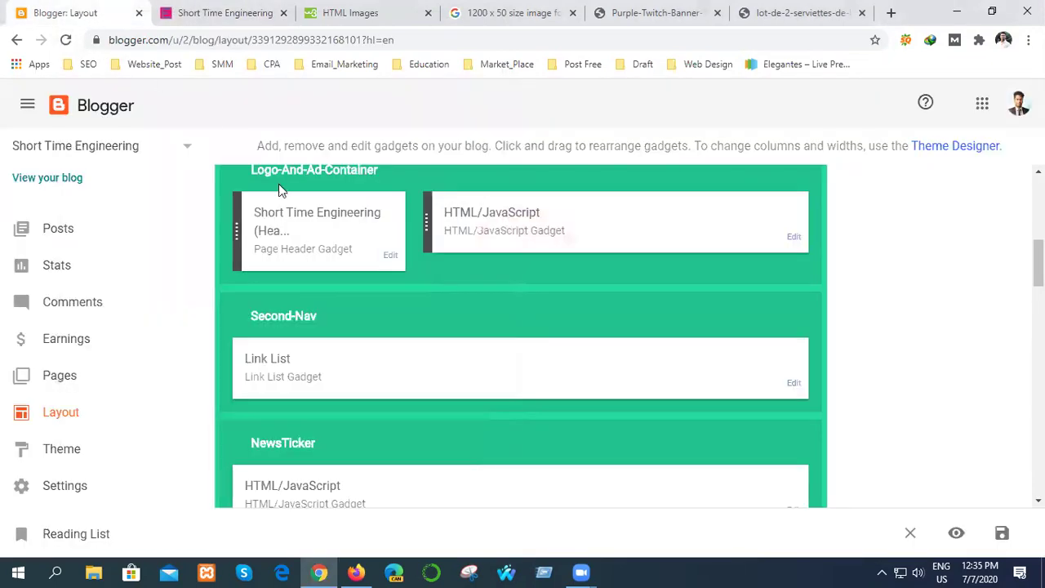
left_click(796, 239)
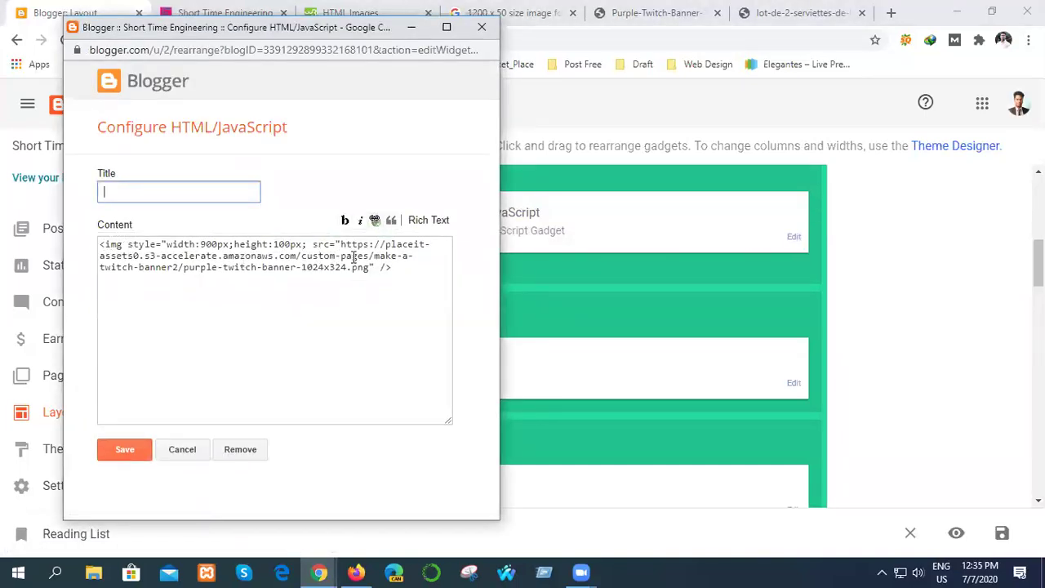
left_click(98, 244)
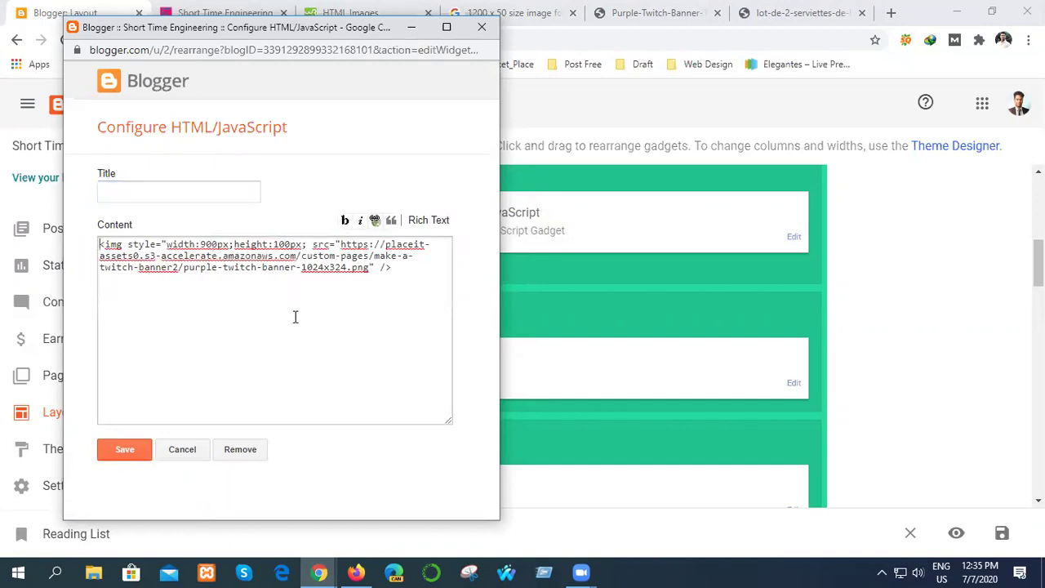
left_click(278, 244)
key("BackSpace")
type("2")
left_click(136, 451)
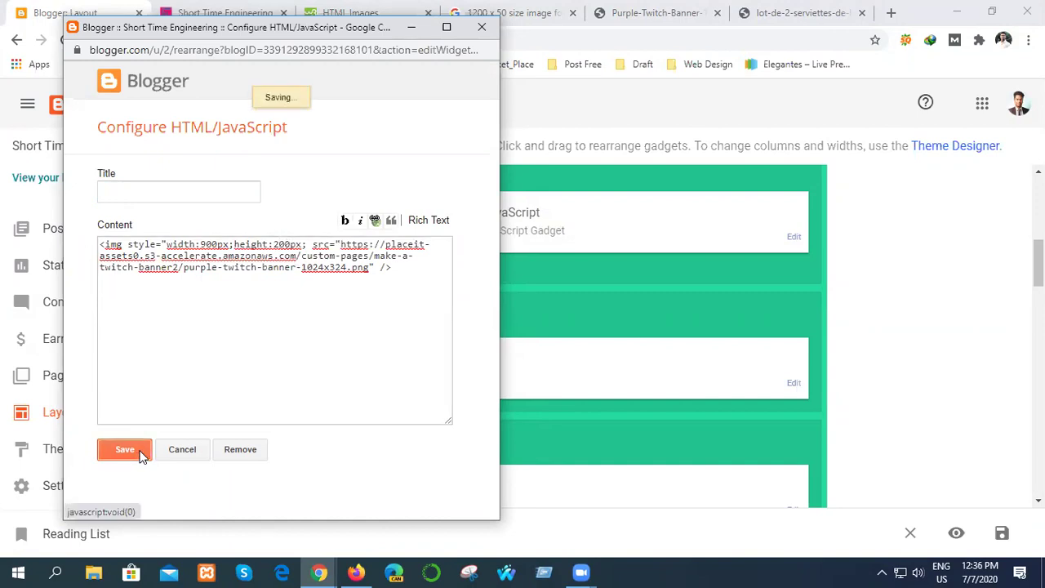
Reload the Short Time Engineering blog and examine the resized banner area and the sections below it
left_click(222, 13)
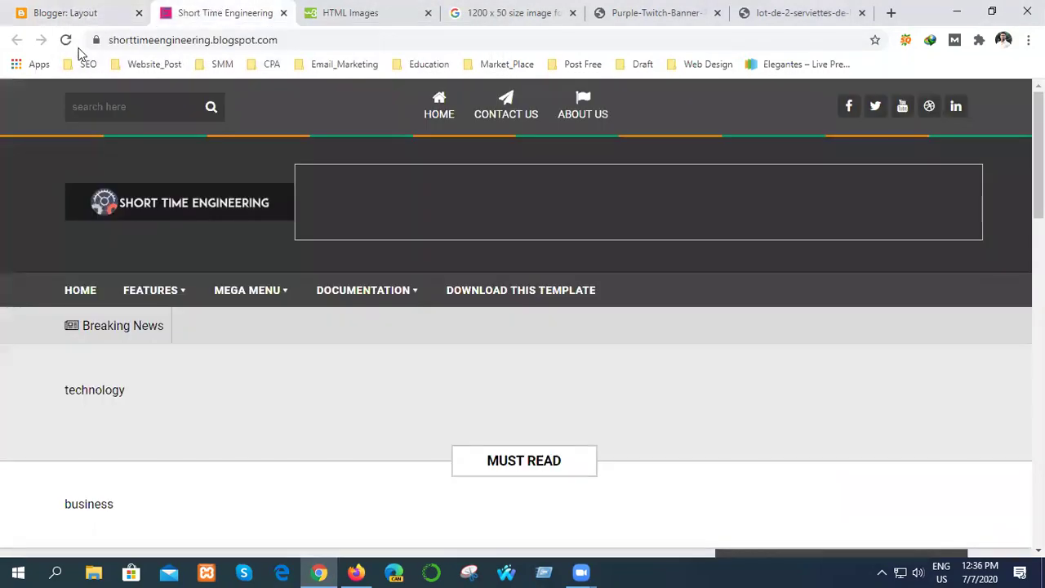
left_click(67, 40)
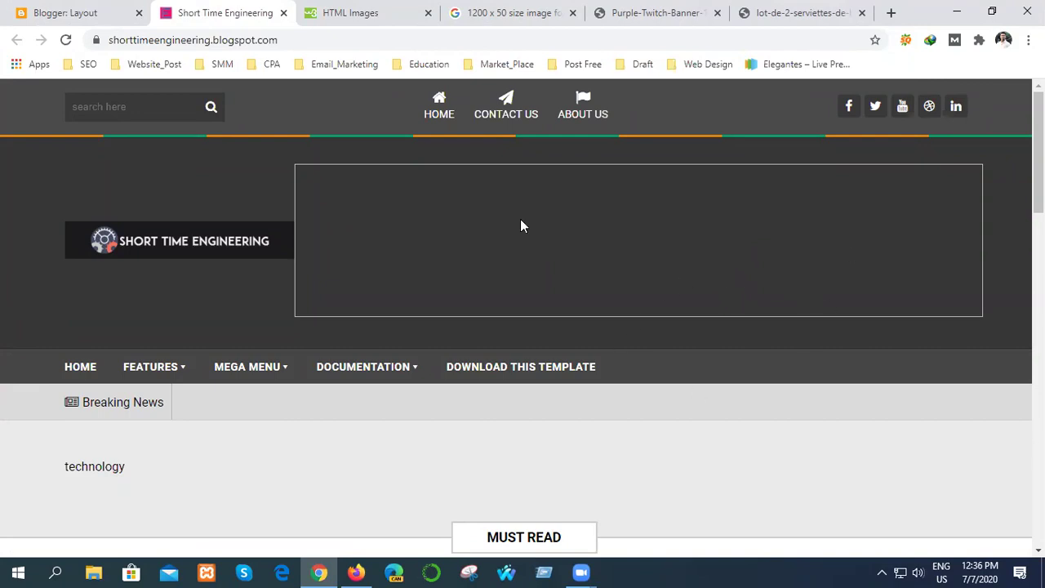
scroll(595, 341, "down", 3)
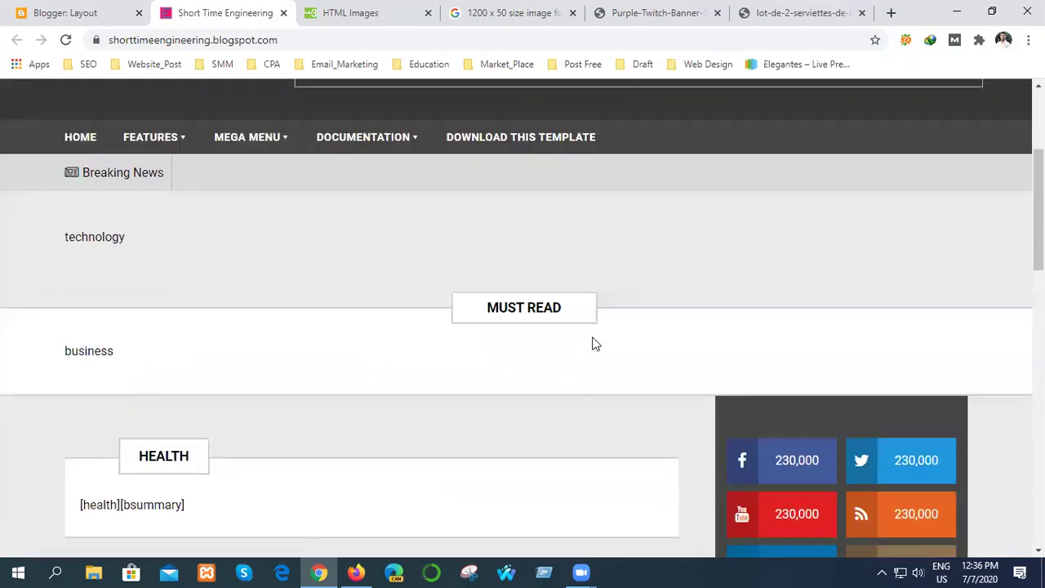
scroll(416, 408, "up", 3)
scroll(422, 393, "down", 2)
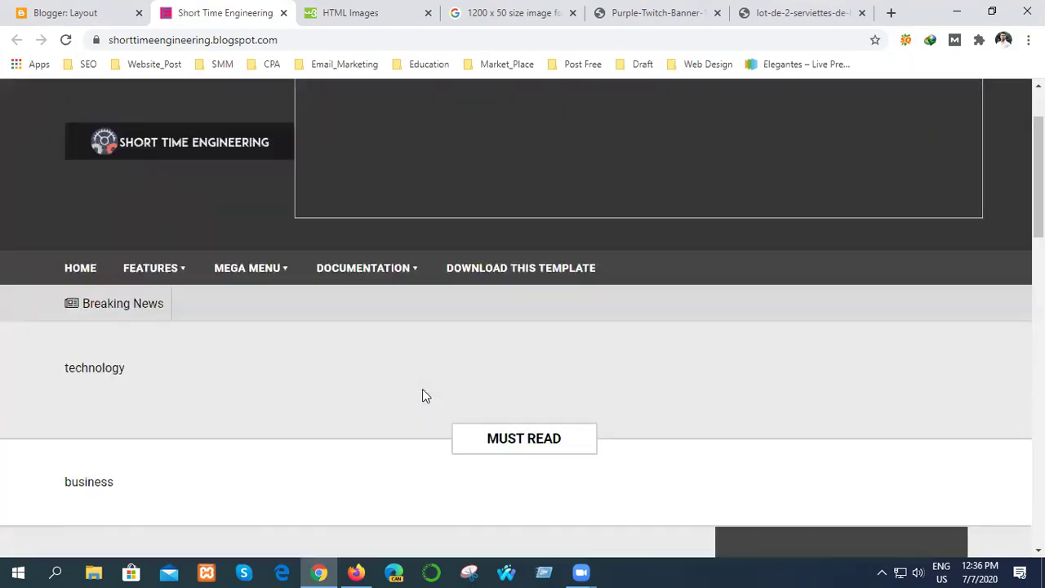
Look over the Second-Nav, NewsTicker, Slider and Must-Read sections in the Blogger layout and compare them with the blog's navigation menu
left_click(80, 11)
scroll(437, 302, "down", 1)
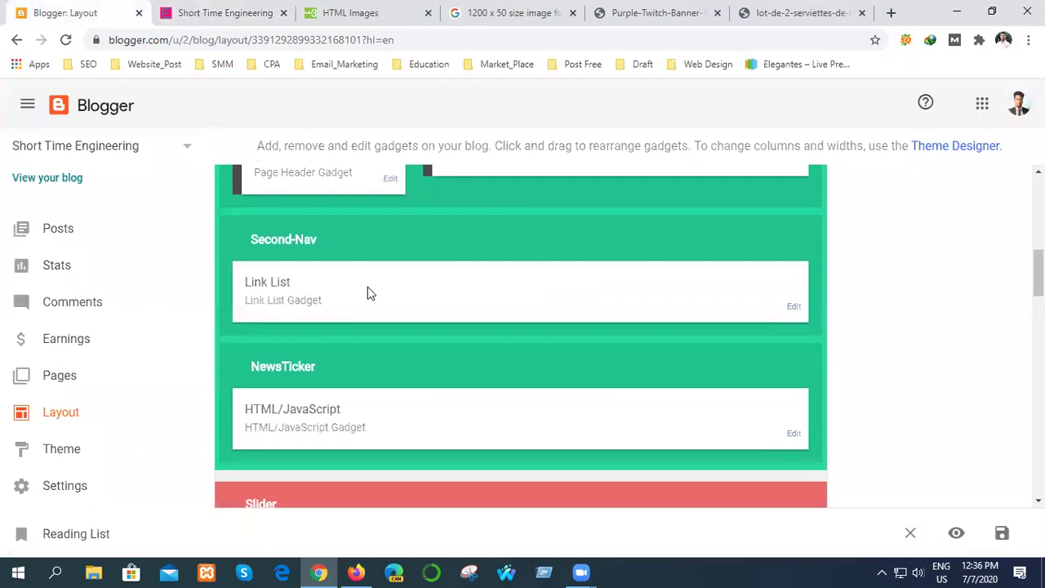
scroll(368, 293, "down", 4)
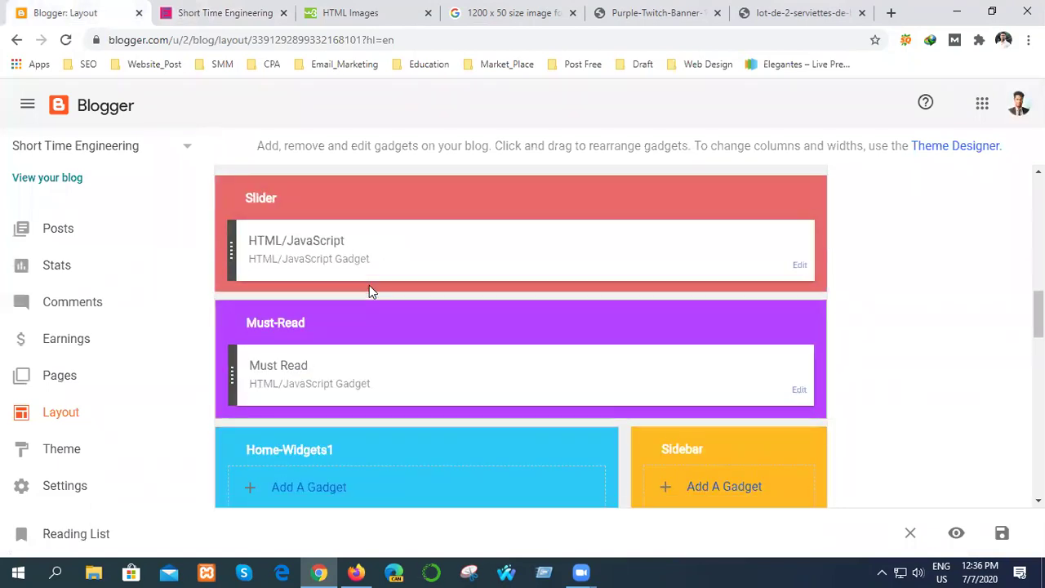
scroll(369, 286, "down", 2)
scroll(373, 297, "up", 2)
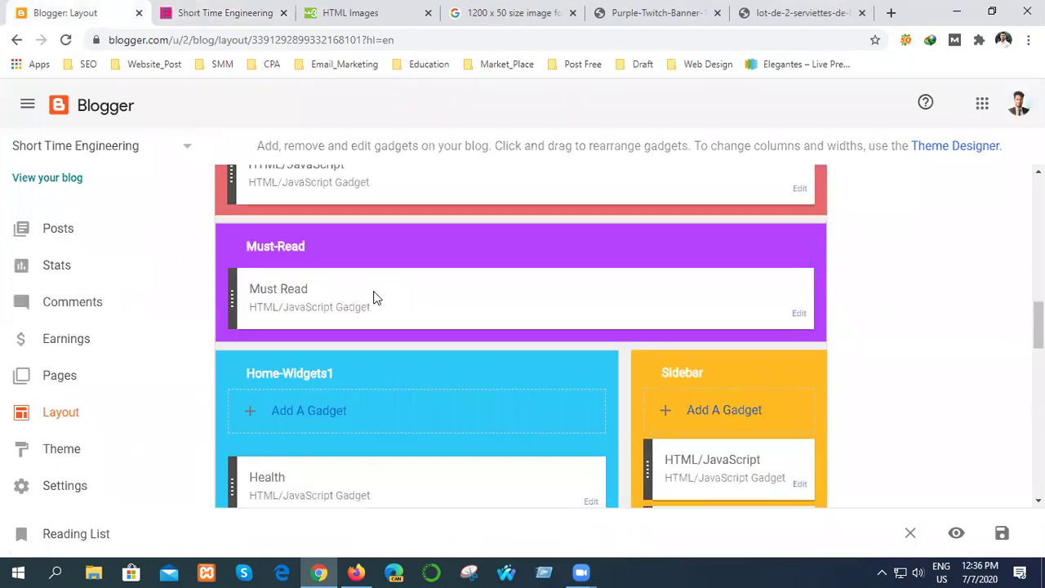
scroll(381, 361, "up", 5)
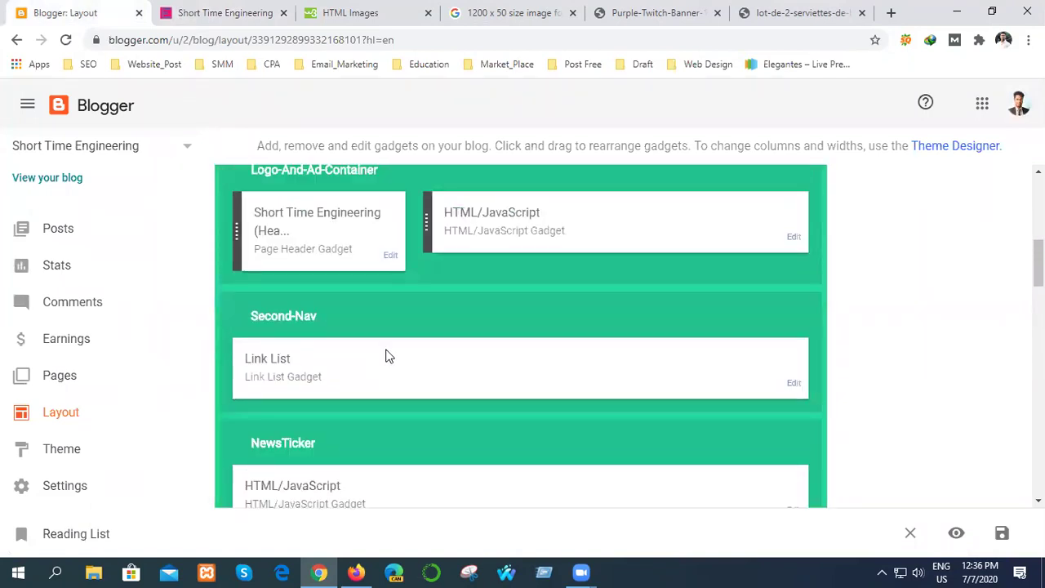
scroll(647, 235, "down", 1)
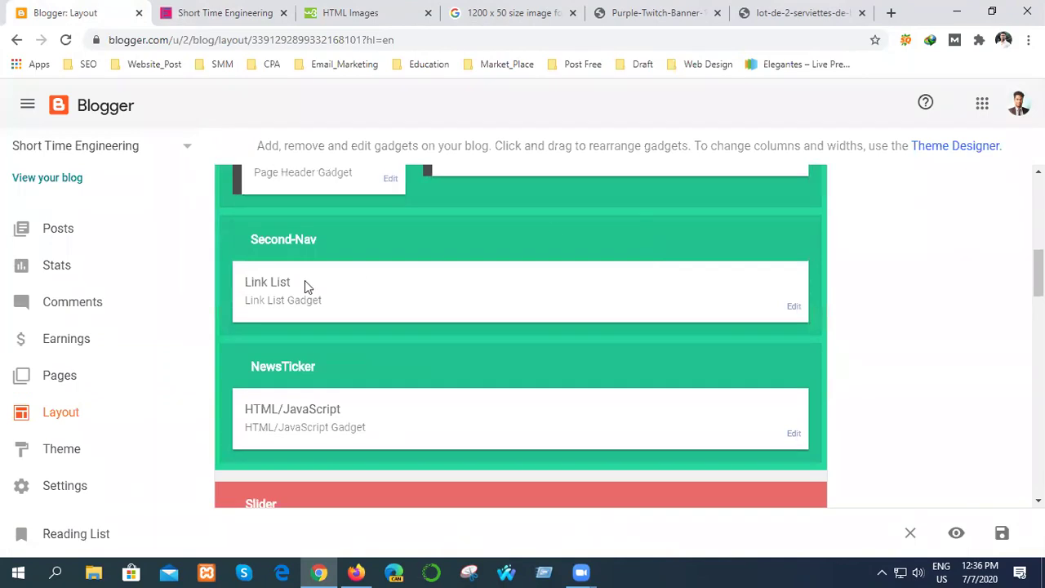
left_click(213, 14)
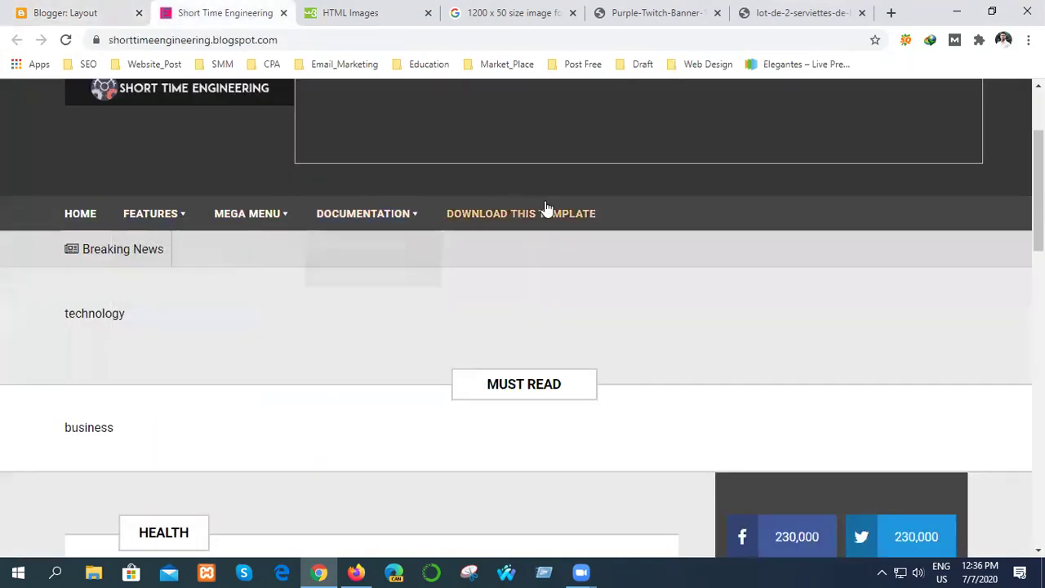
left_click(81, 13)
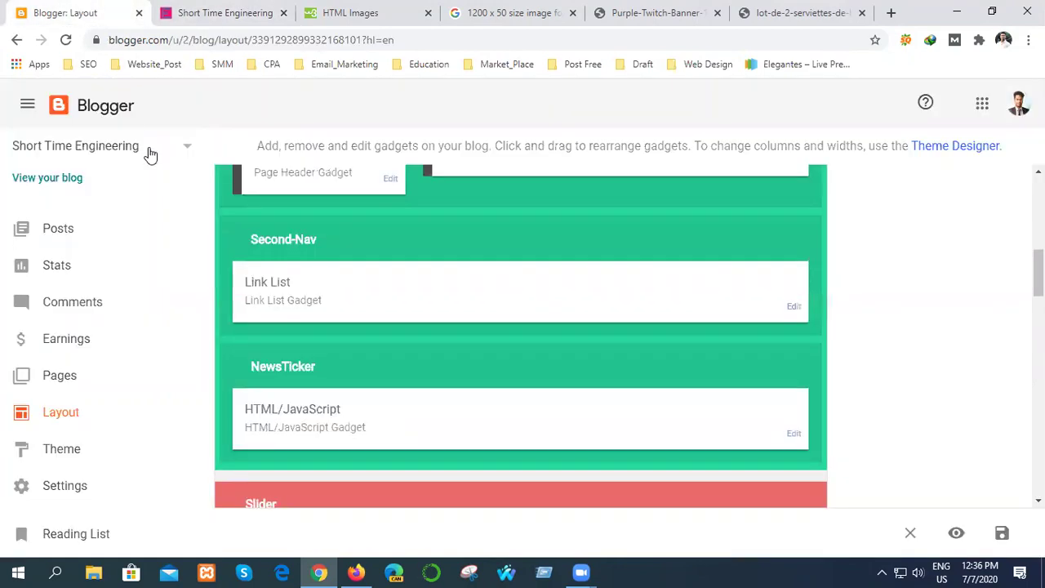
Open the Second-Nav Link List gadget and compare its links with the Features dropdown and Multi DropDown submenu on the blog
left_click(796, 307)
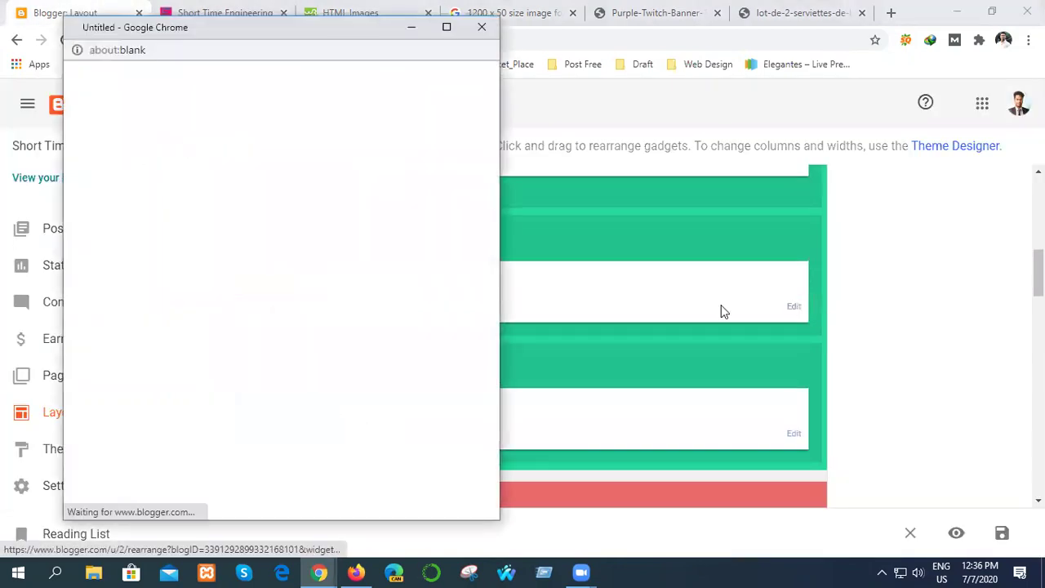
scroll(305, 407, "down", 1)
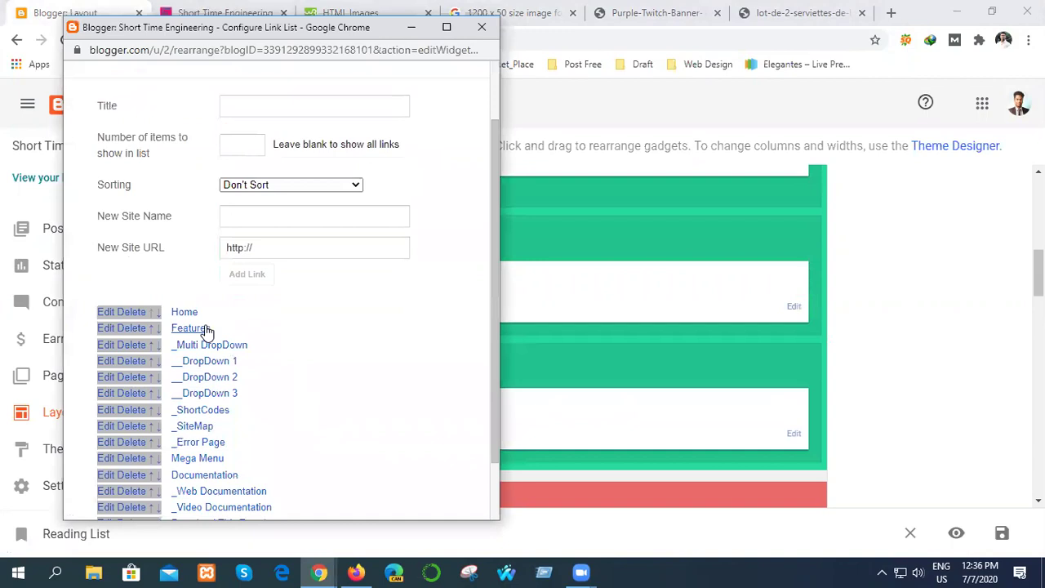
scroll(205, 331, "down", 1)
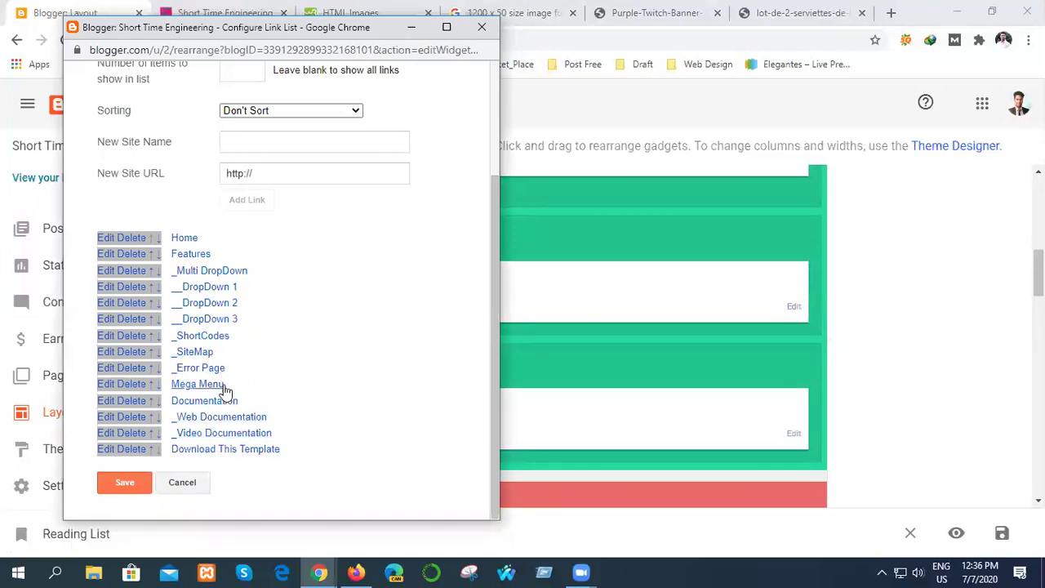
left_click(196, 10)
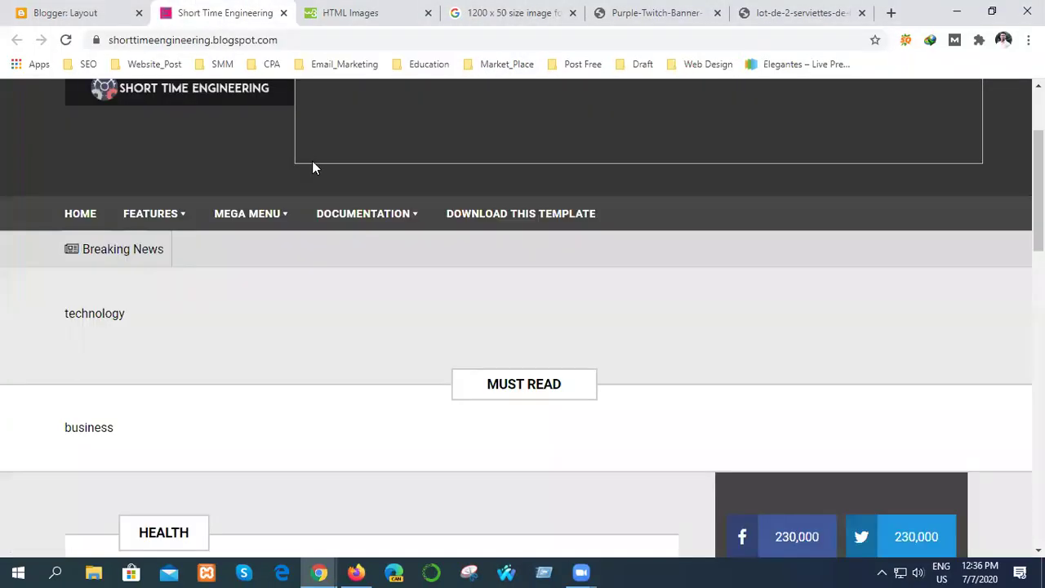
mouse_move(168, 216)
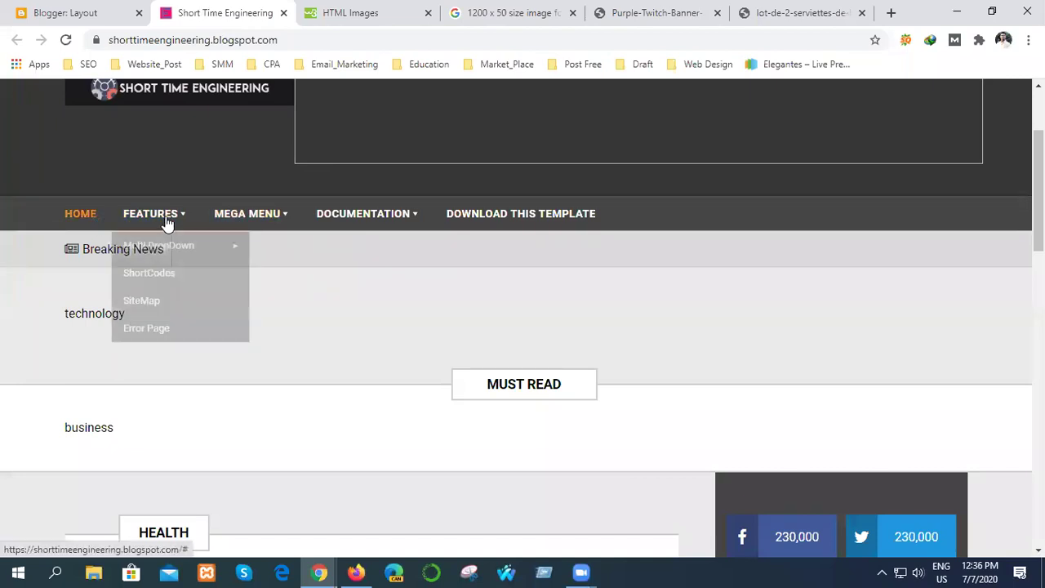
mouse_move(186, 251)
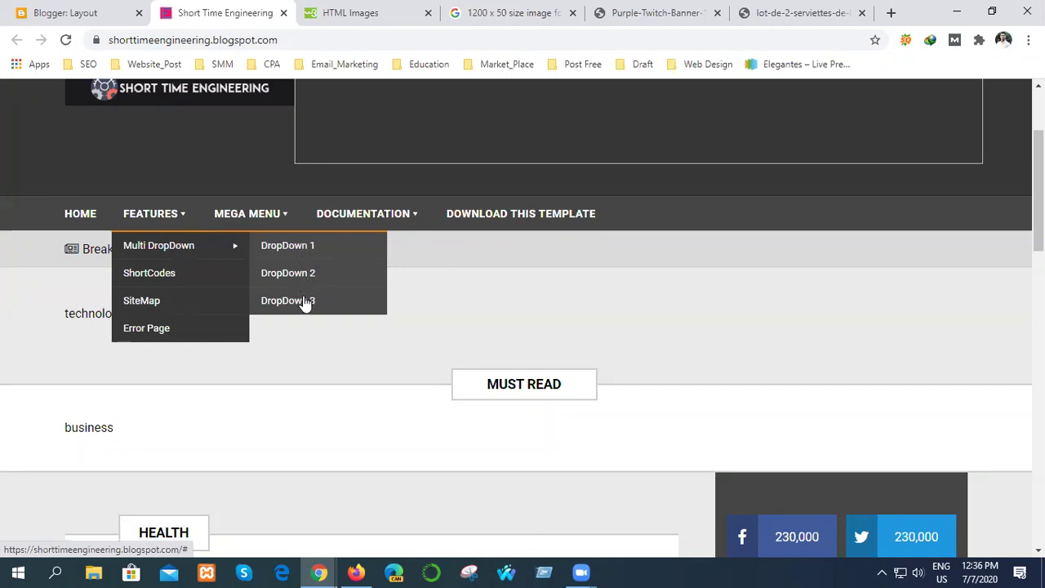
Return to the Second-Nav Link List gadget and open the Features link for editing to examine its name and URL
left_click(66, 12)
scroll(441, 327, "up", 1)
scroll(653, 318, "down", 1)
left_click(792, 308)
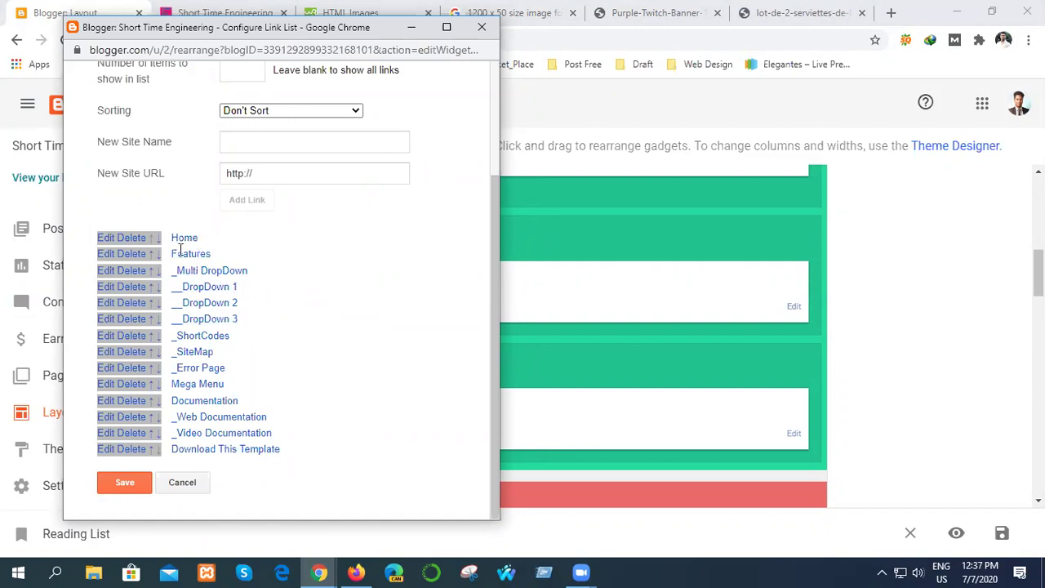
left_click(109, 254)
scroll(286, 408, "down", 2)
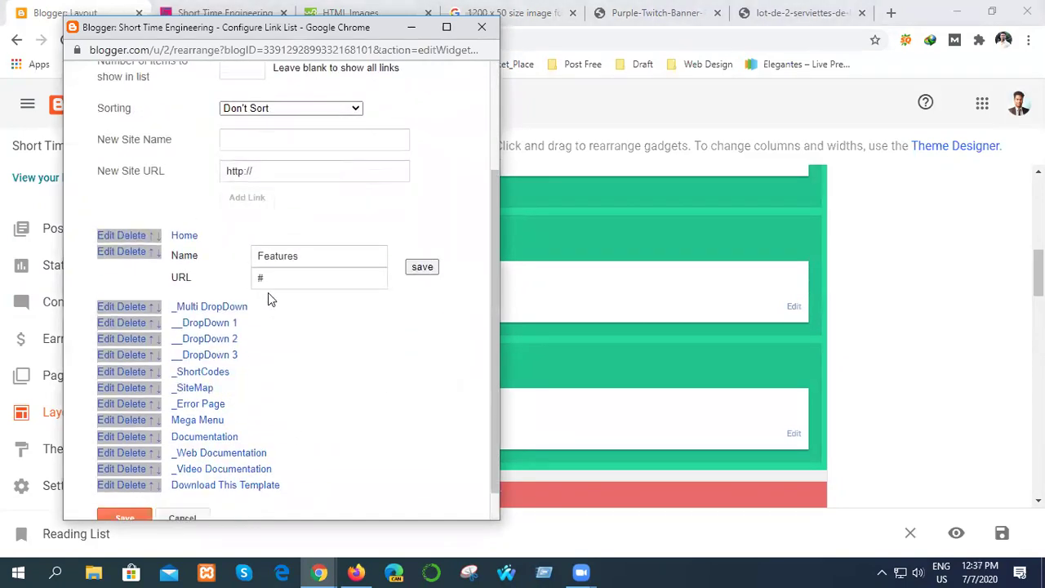
left_click(268, 278)
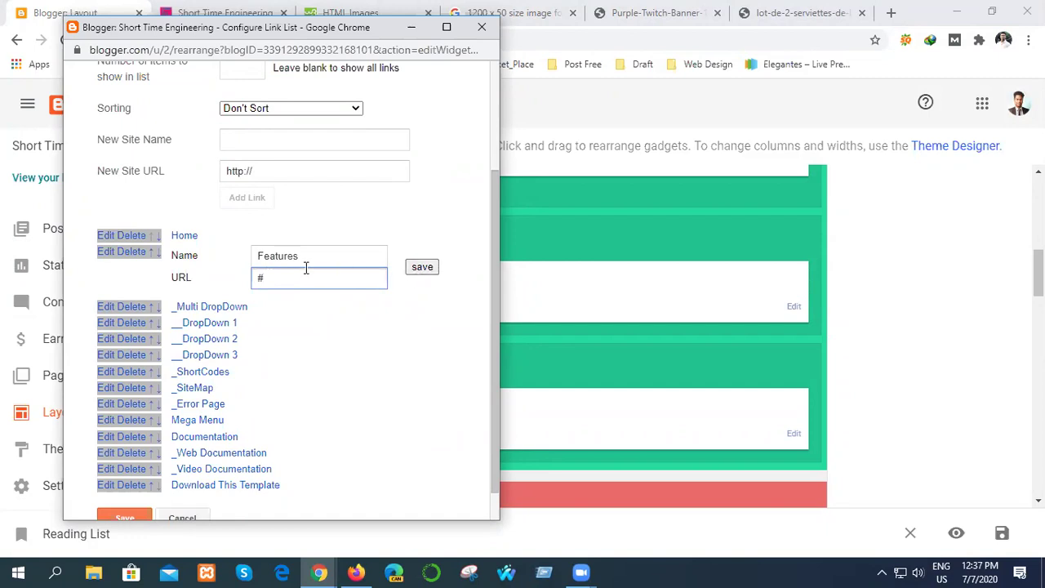
Rename the __DropDown 1 link under Multi DropDown to "__DM 02" and save the Link List gadget
left_click(114, 324)
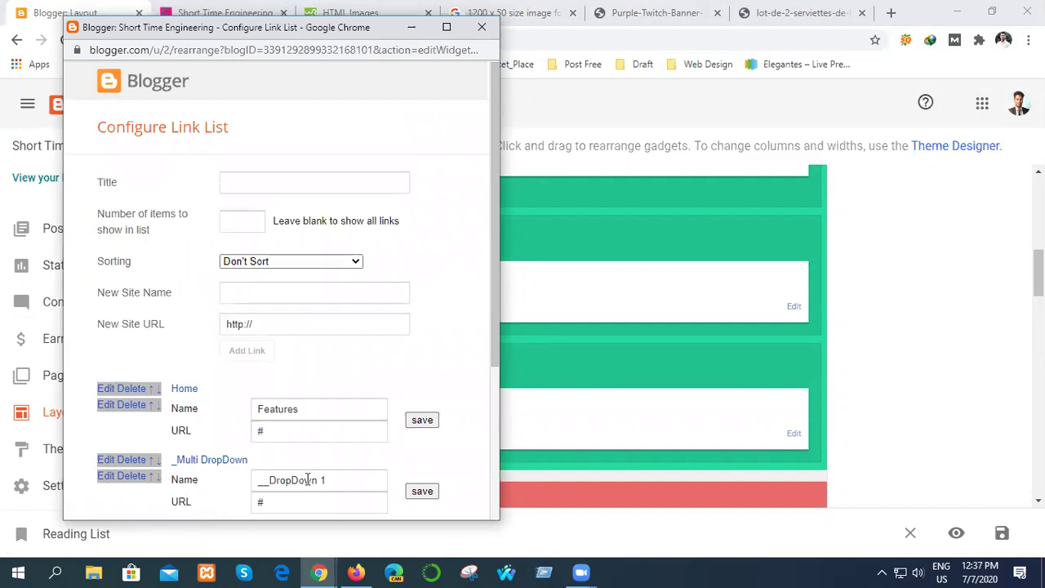
scroll(352, 466, "down", 2)
left_click(333, 328)
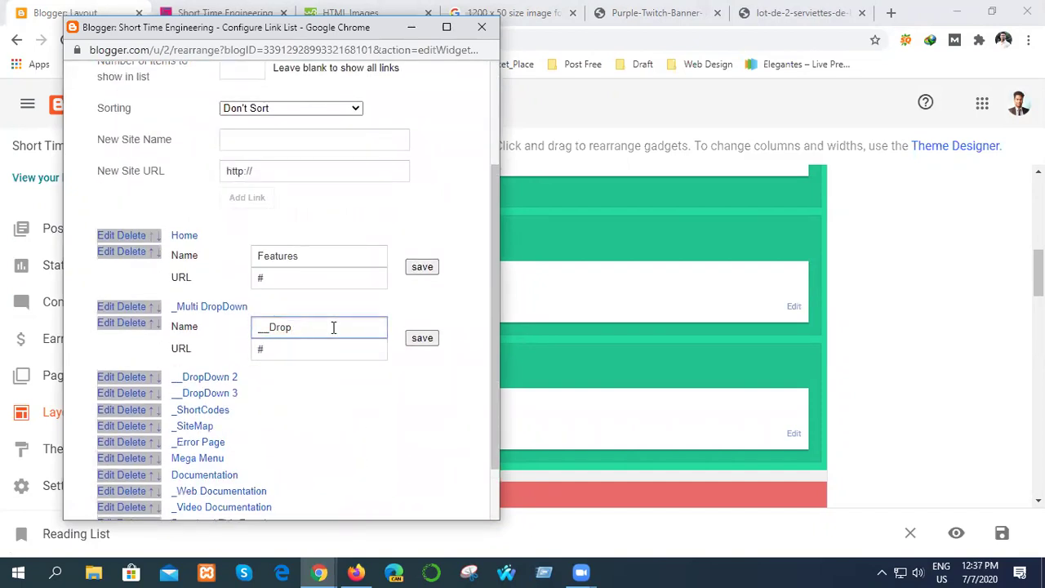
key("BackSpace")
left_click(279, 349)
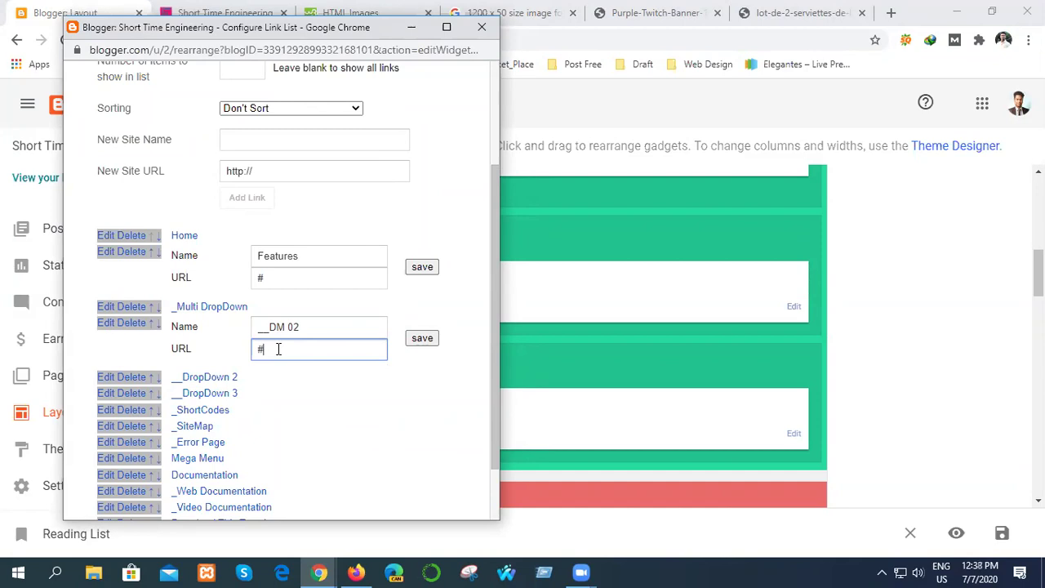
left_click(422, 268)
left_click(427, 301)
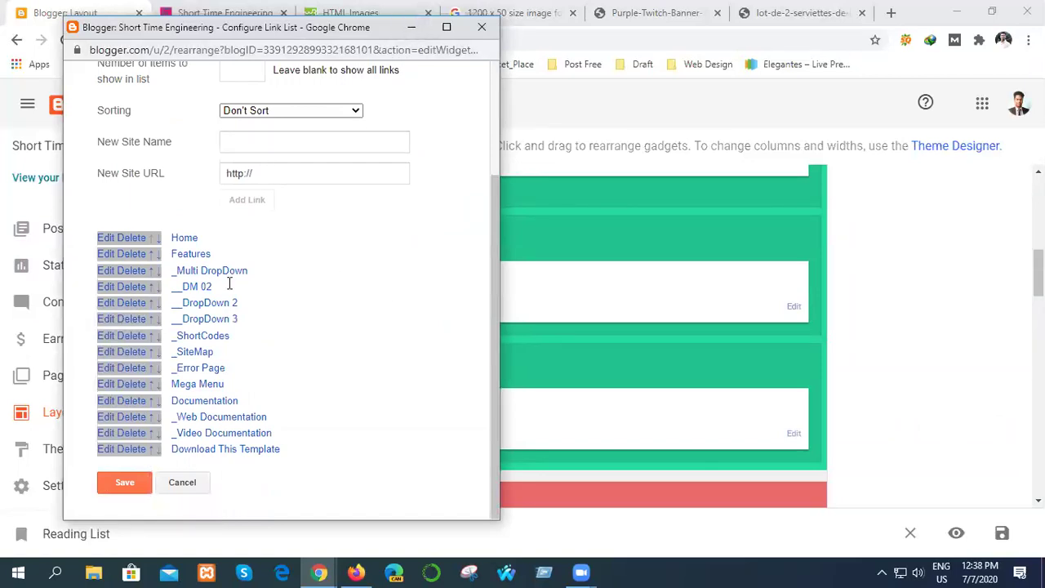
left_click(134, 482)
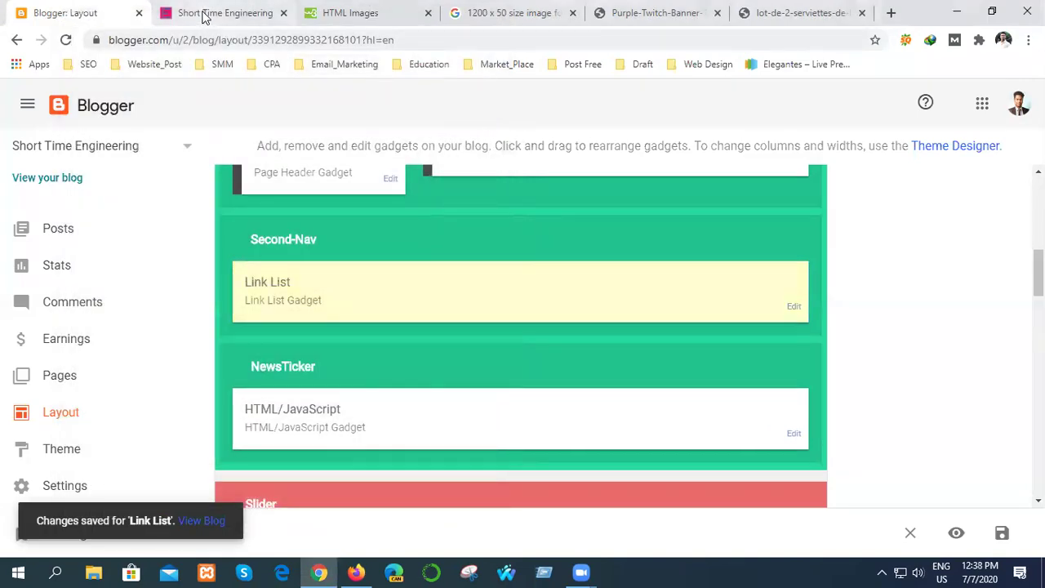
Reload the Short Time Engineering blog and examine the Multi DropDown submenu under Features and the sections below the menu
left_click(208, 13)
left_click(65, 40)
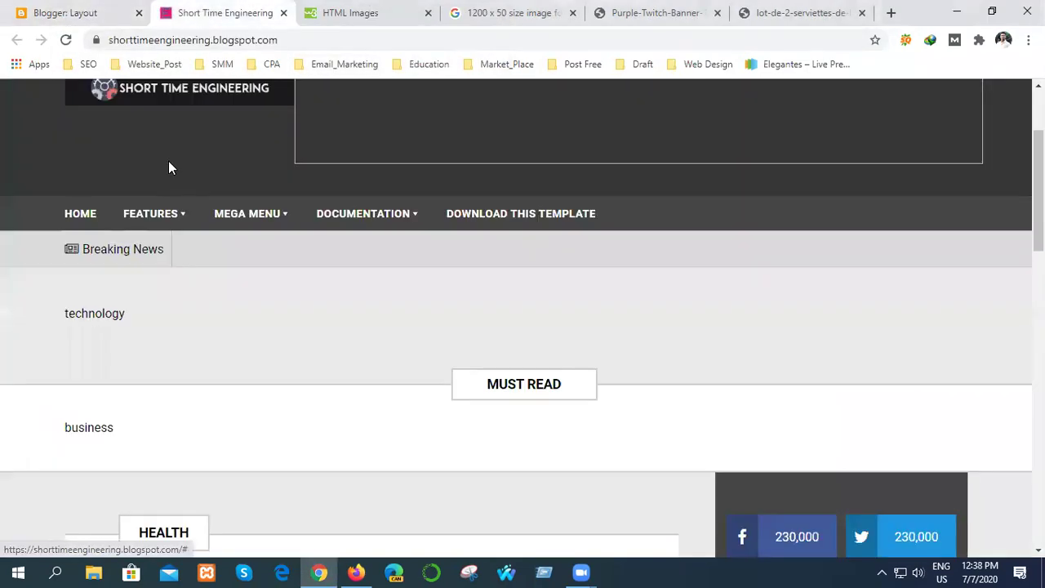
mouse_move(171, 215)
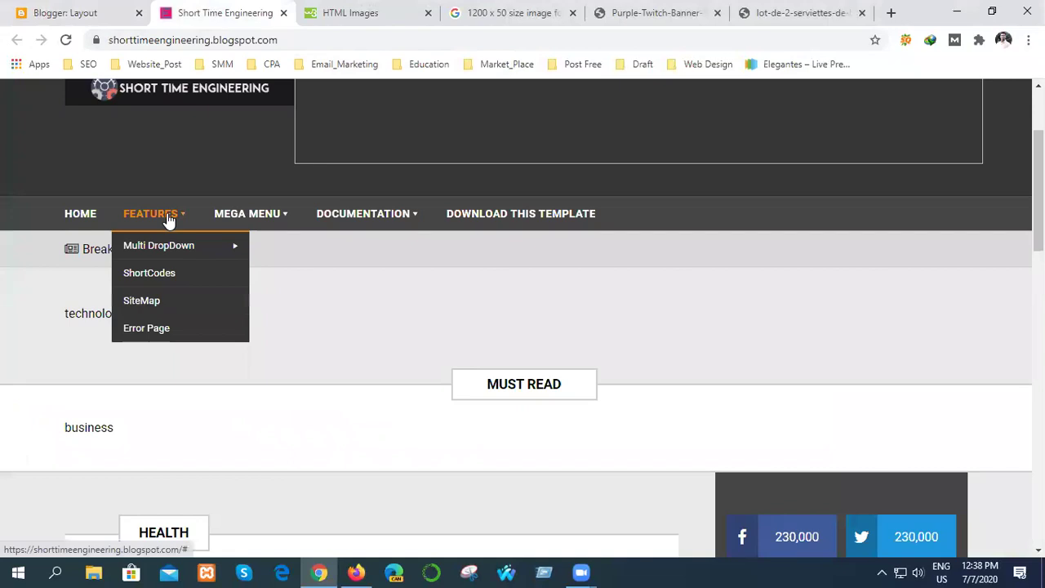
mouse_move(210, 249)
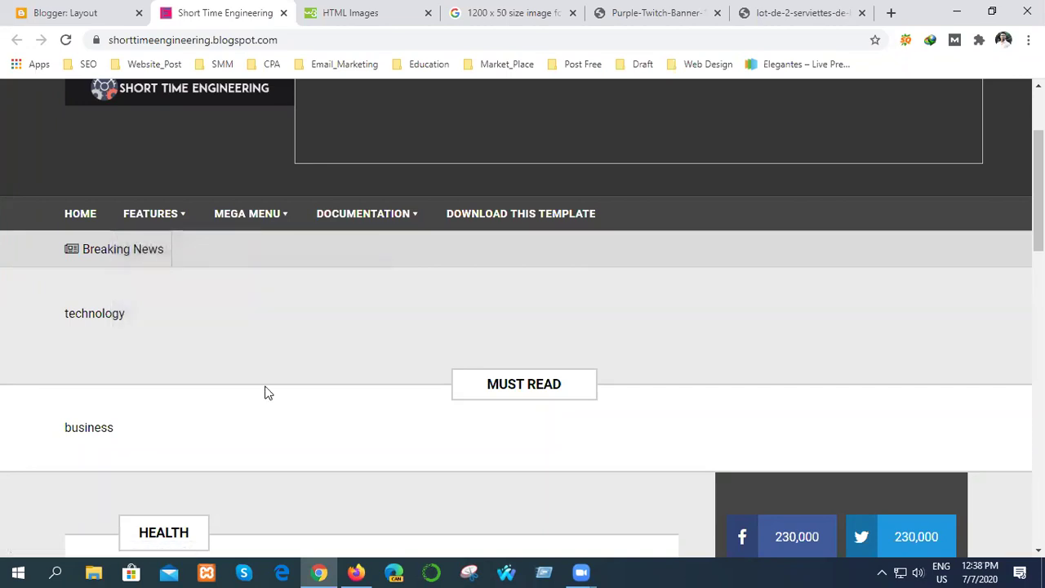
scroll(263, 349, "down", 1)
scroll(261, 346, "up", 1)
Open the NewsTicker HTML/JavaScript gadget in the Blogger layout, view its content as rich text and as HTML, and cancel
left_click(74, 11)
scroll(392, 324, "down", 2)
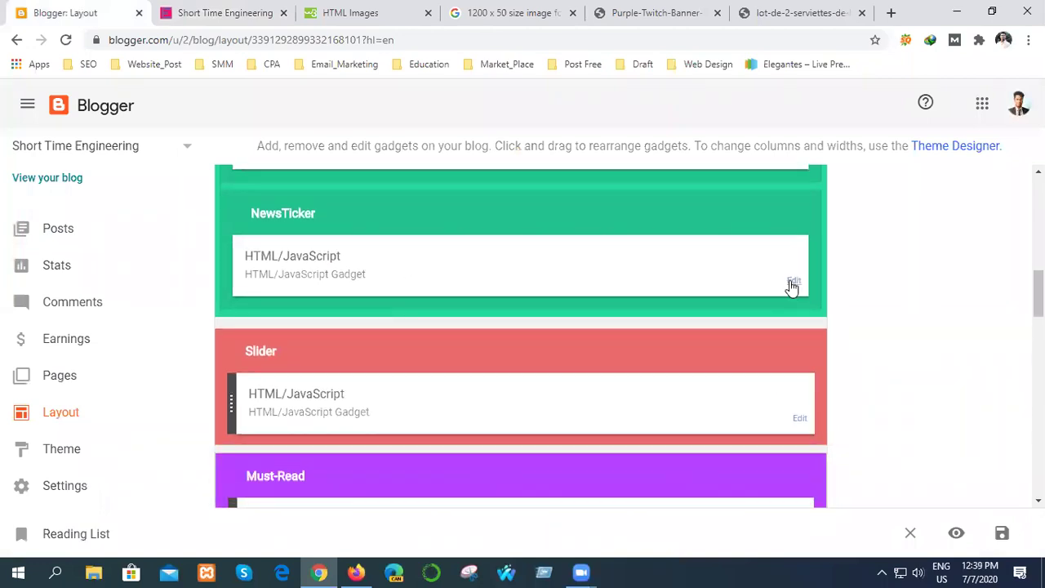
scroll(430, 324, "up", 3)
scroll(754, 341, "down", 2)
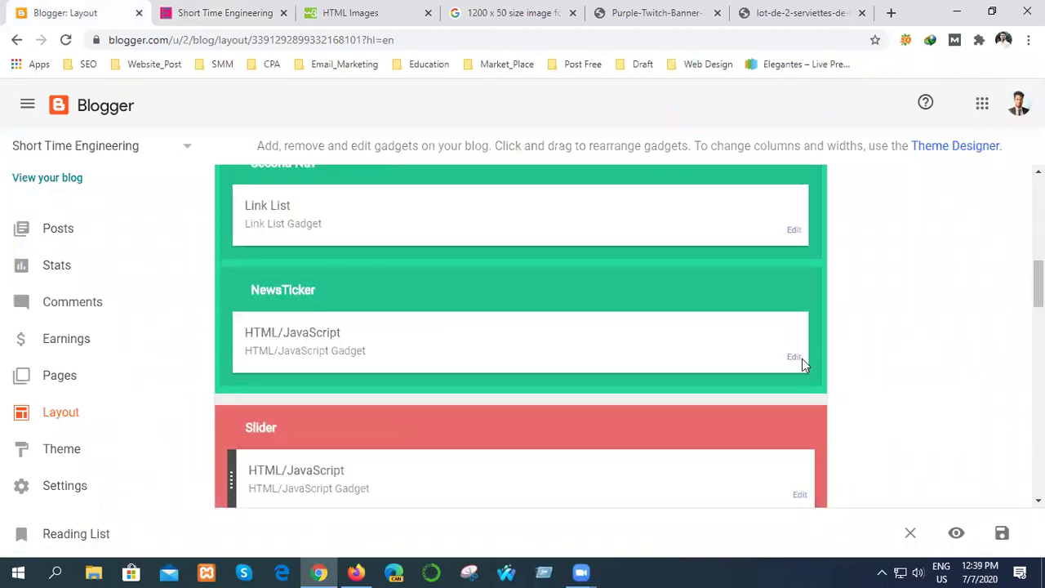
left_click(794, 358)
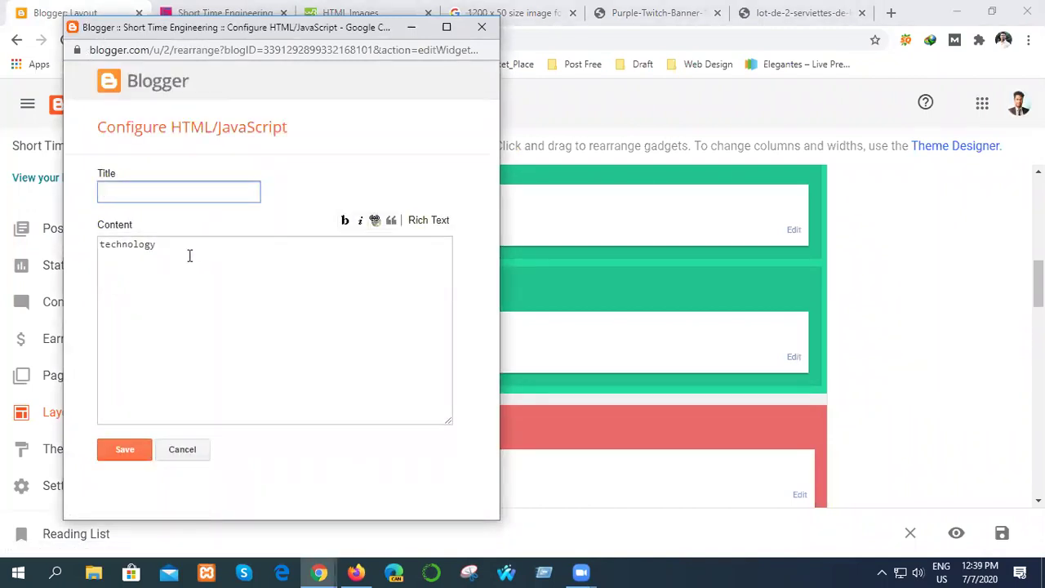
left_click(441, 223)
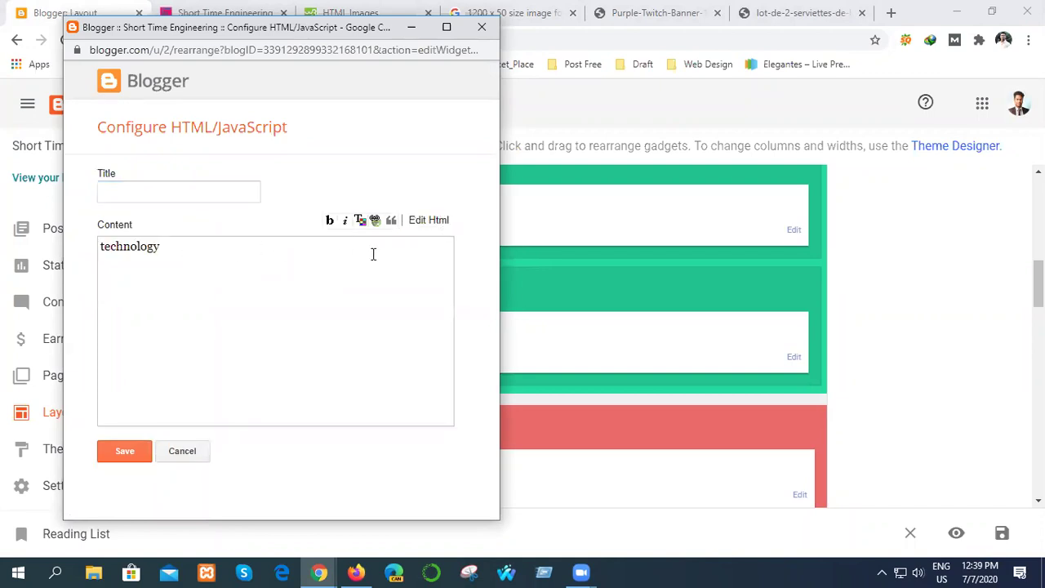
left_click(433, 220)
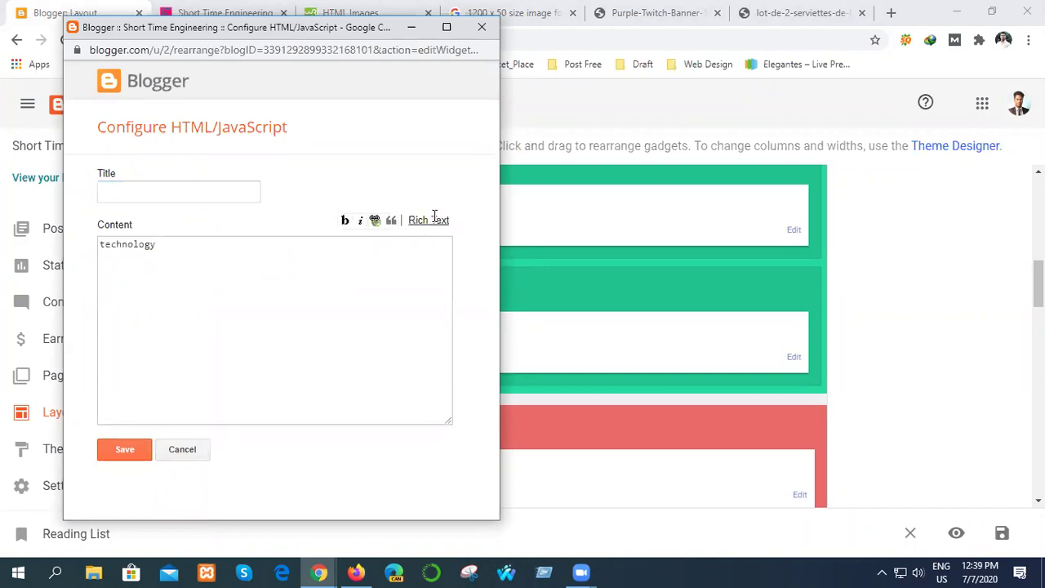
left_click(181, 449)
Open the Slider section's HTML/JavaScript gadget to check its content, and close it without saving
scroll(413, 324, "down", 2)
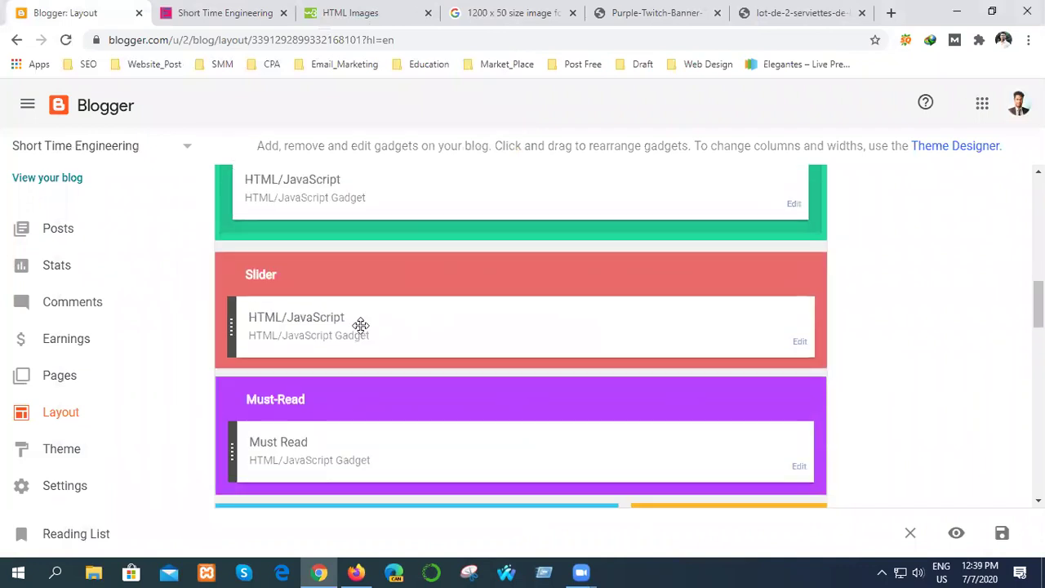
scroll(436, 299, "down", 1)
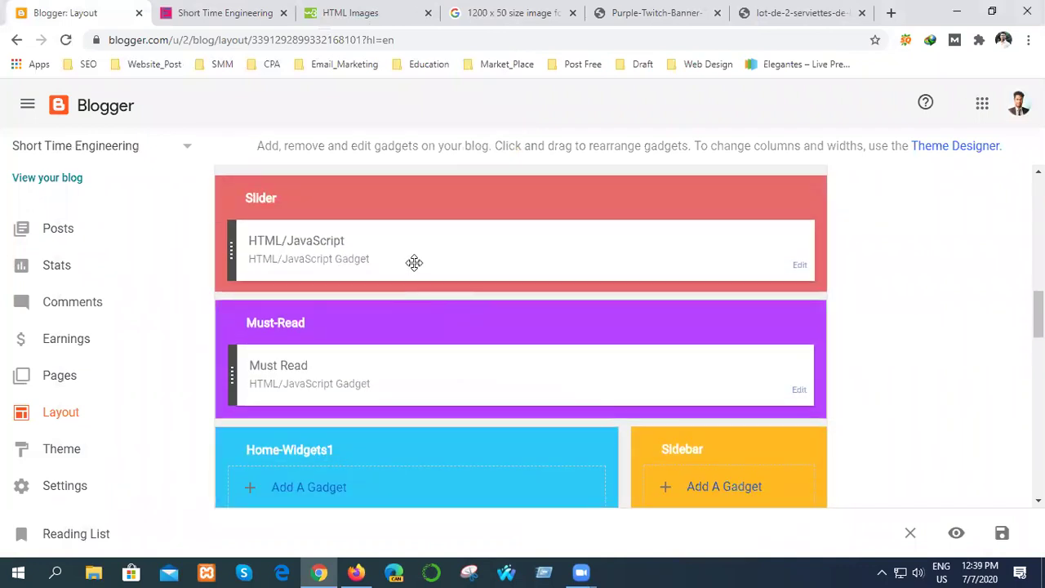
left_click(799, 266)
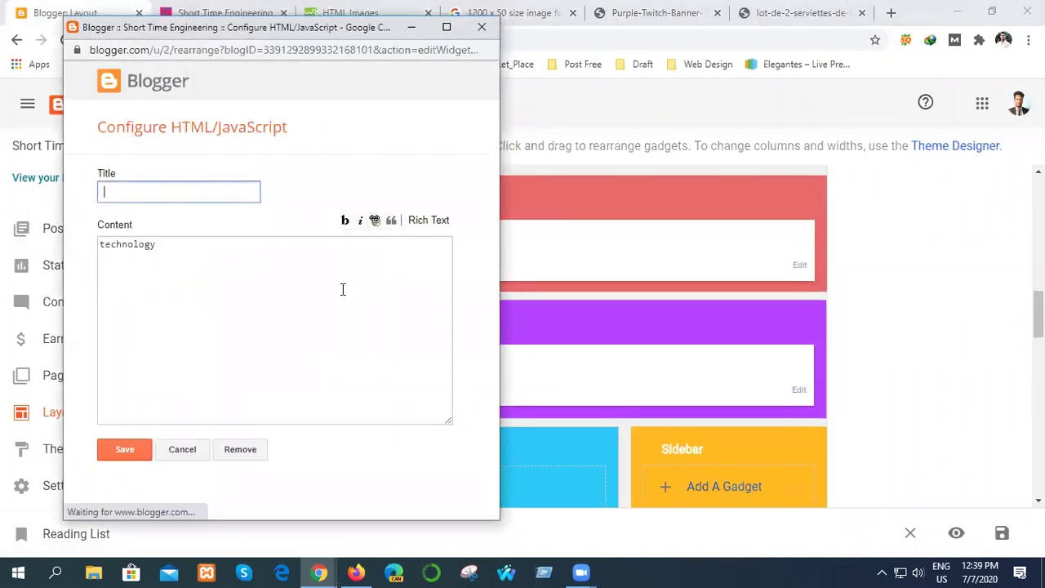
left_click(482, 29)
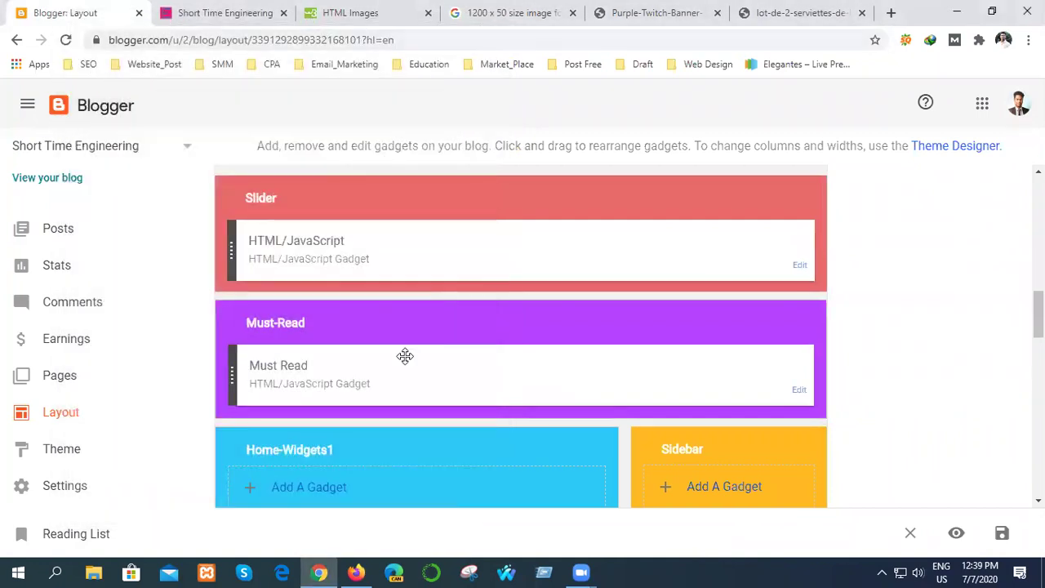
Open the Must-Read section's HTML/JavaScript gadget to check its title and content, and close it without saving
scroll(403, 356, "down", 2)
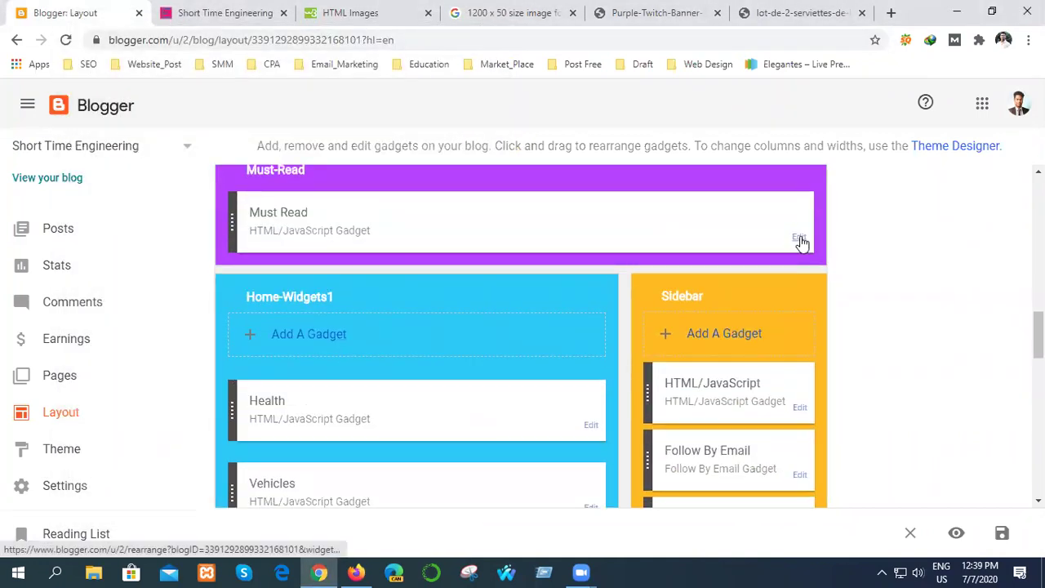
left_click(798, 239)
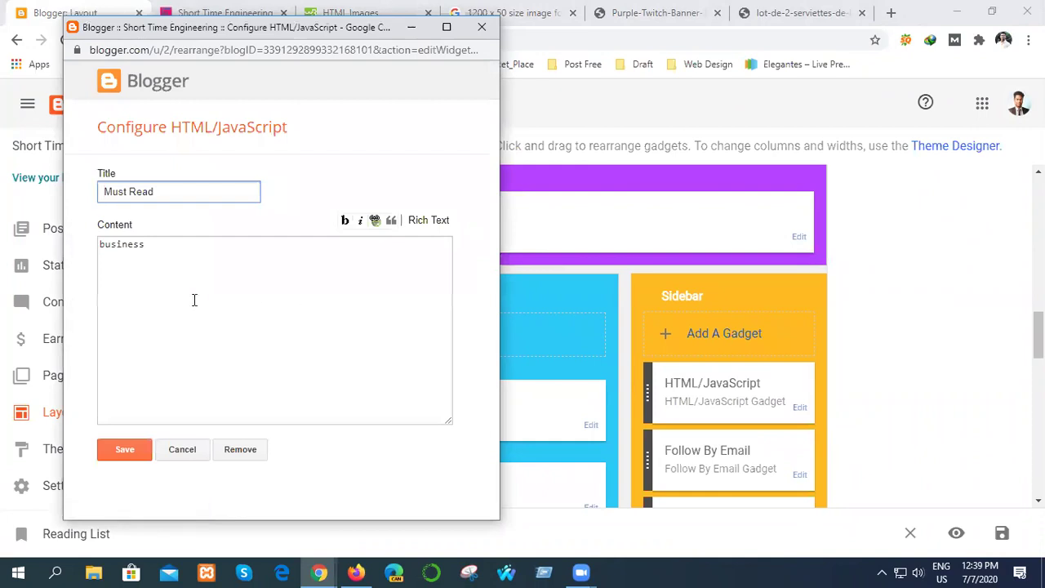
left_click(482, 29)
Examine the layout sections between Second-Nav and Home-Widgets2, including Slider, Must-Read and the Home-Widgets1 area
scroll(444, 363, "down", 1)
scroll(443, 363, "up", 1)
scroll(444, 363, "down", 4)
scroll(444, 367, "down", 5)
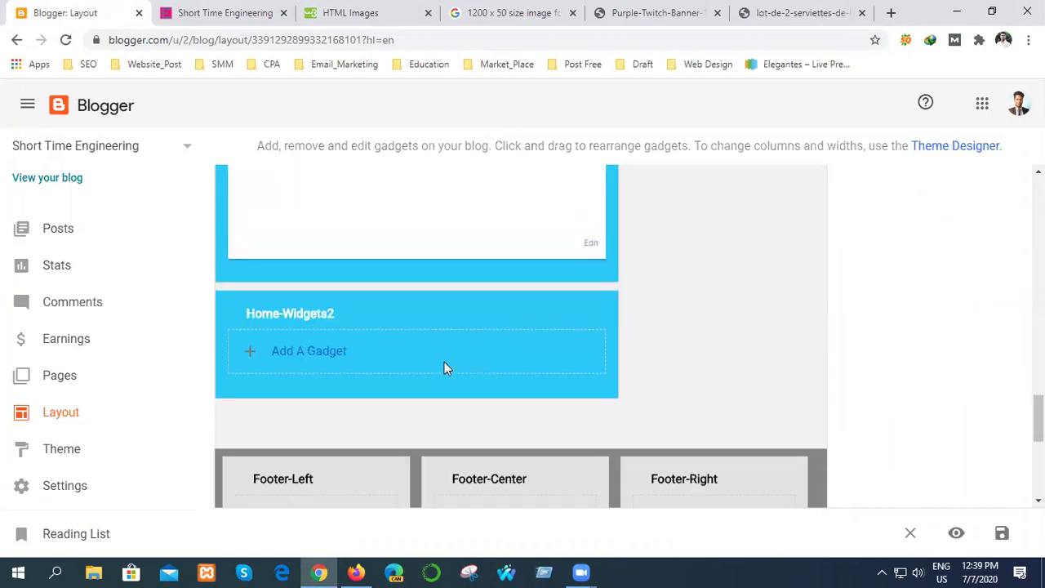
scroll(444, 368, "up", 5)
scroll(444, 365, "up", 5)
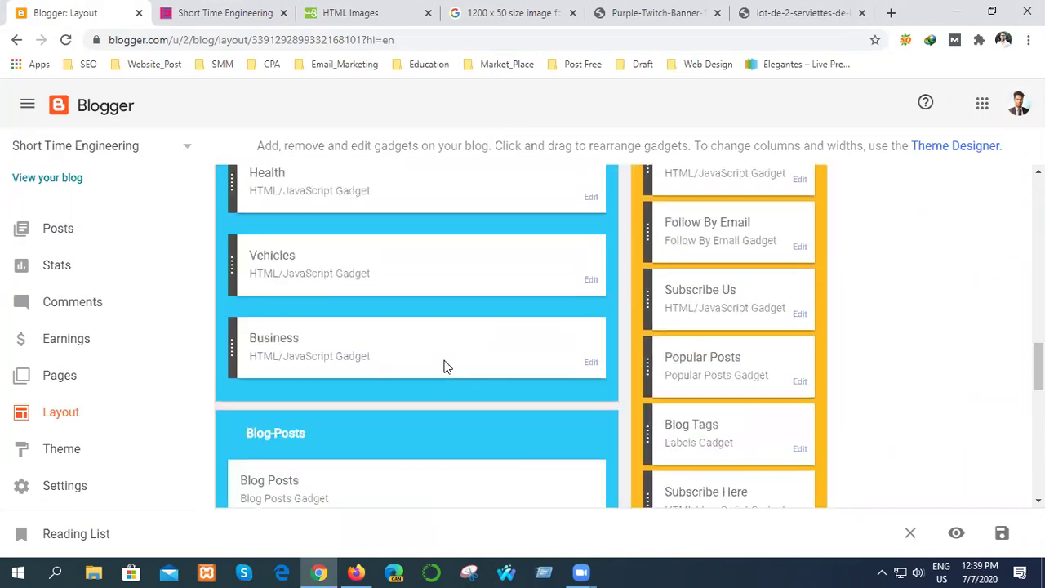
scroll(444, 358, "up", 1)
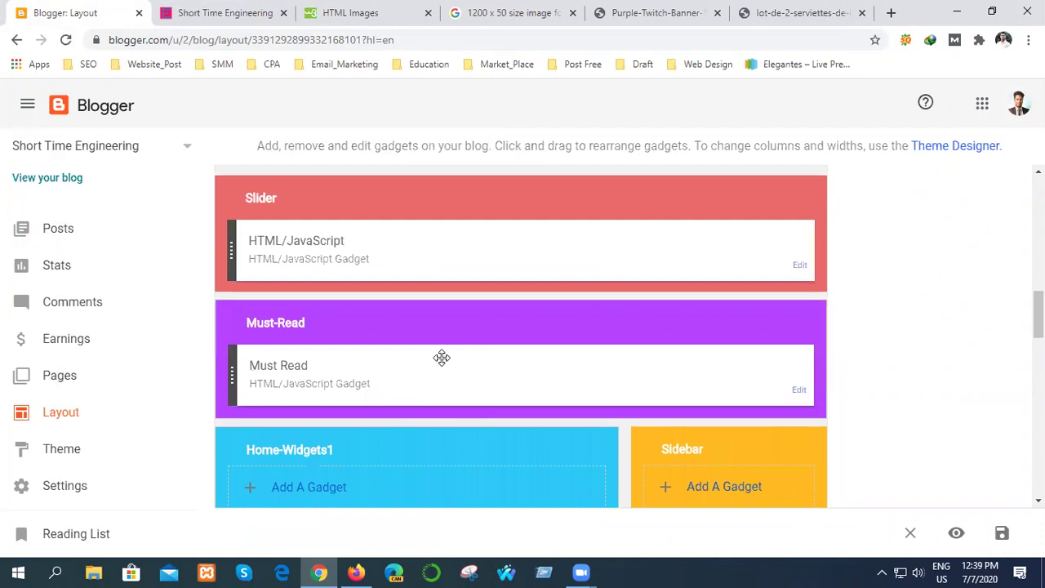
scroll(441, 352, "up", 4)
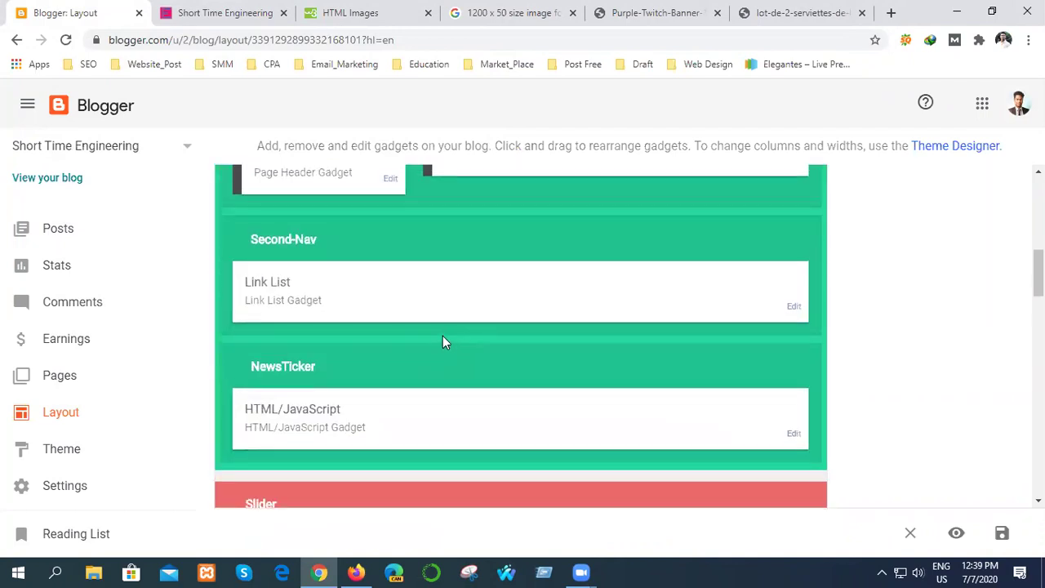
scroll(441, 343, "down", 3)
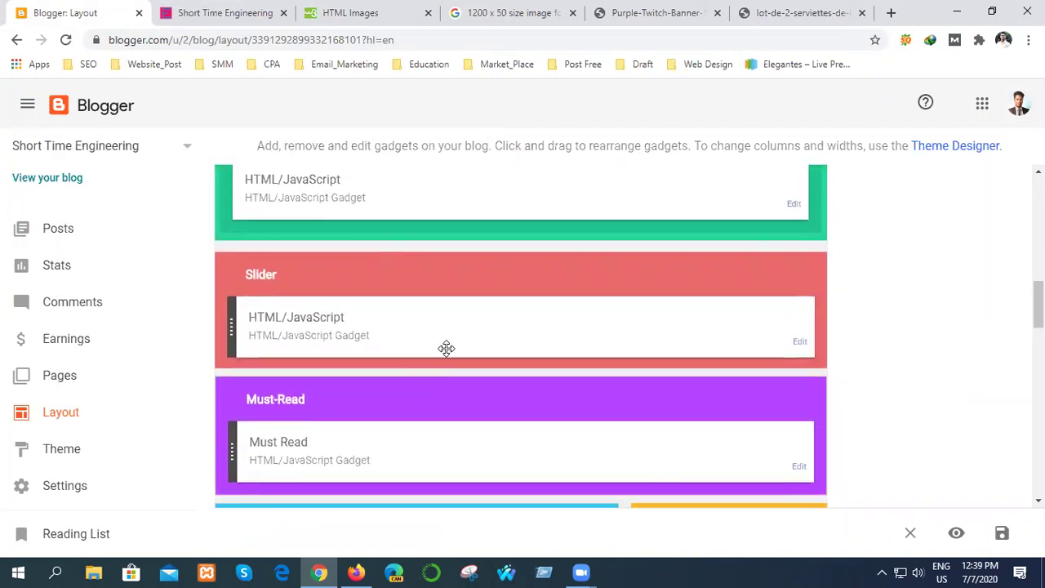
scroll(444, 351, "down", 2)
scroll(448, 348, "down", 1)
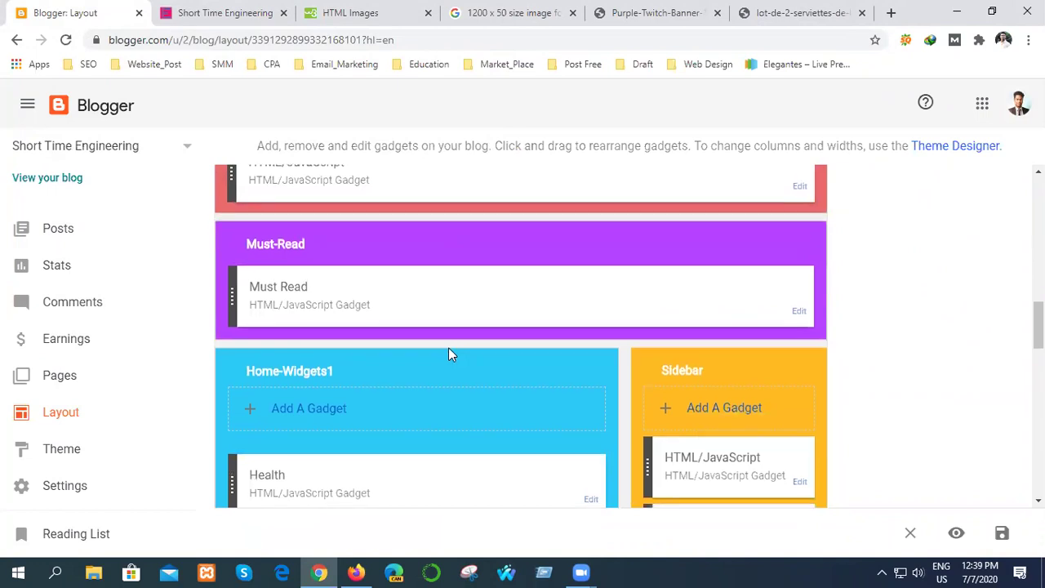
scroll(454, 351, "up", 1)
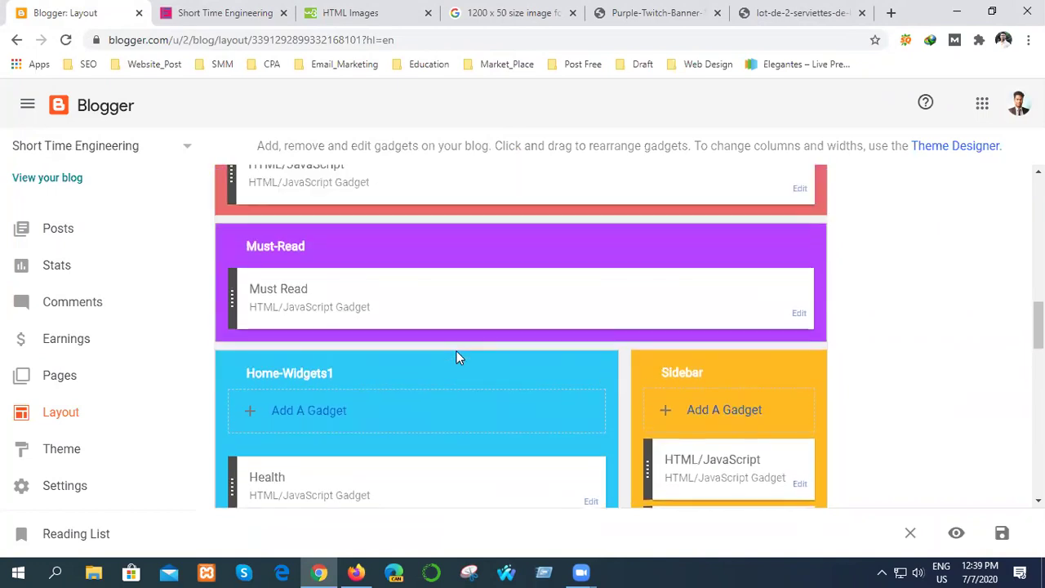
Open the Health gadget in Home-Widgets1 to check its title and content, and close it without saving
scroll(457, 348, "down", 2)
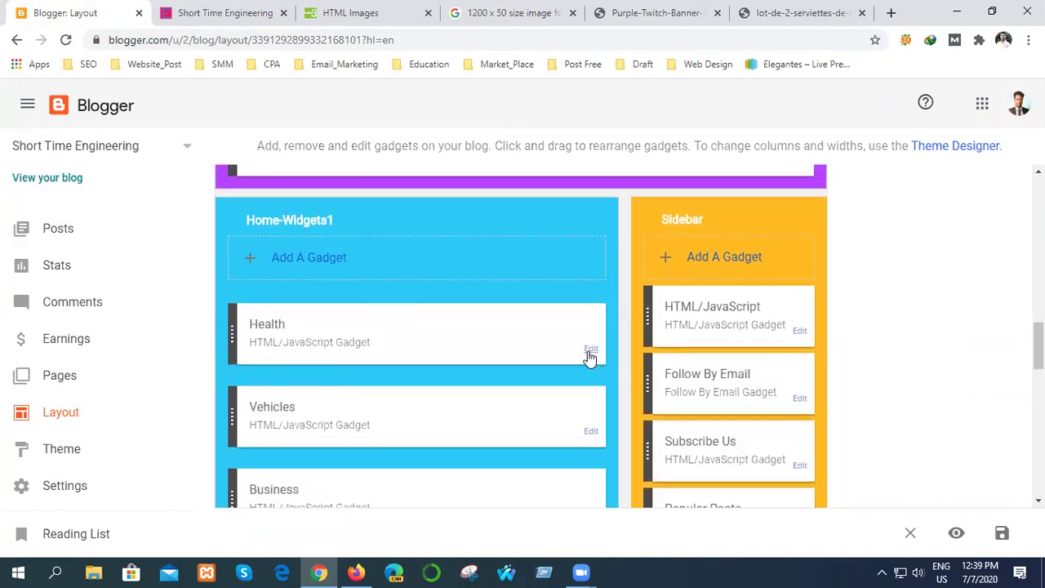
left_click(591, 351)
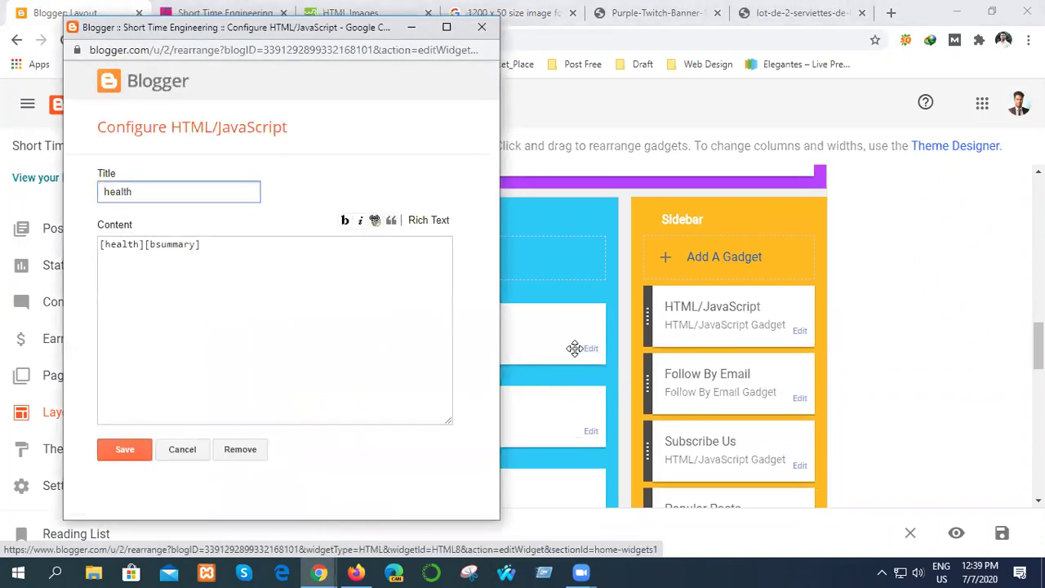
left_click(480, 27)
Examine the Vehicles and Business gadgets, the Blog-Posts section, the Sidebar gadgets and the footer columns
scroll(433, 433, "down", 1)
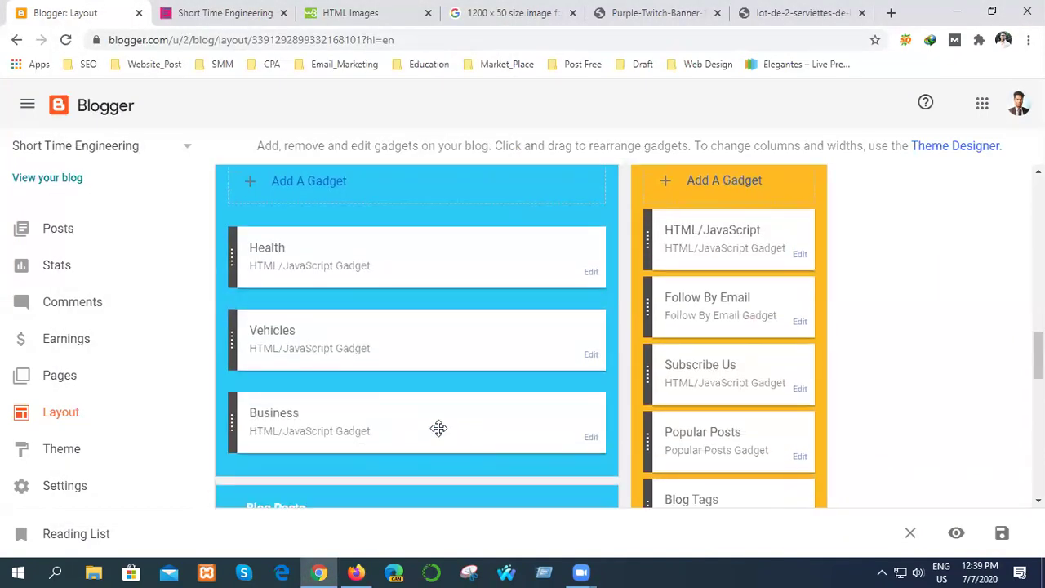
scroll(437, 427, "down", 1)
scroll(437, 426, "up", 1)
scroll(438, 427, "up", 1)
scroll(439, 428, "down", 2)
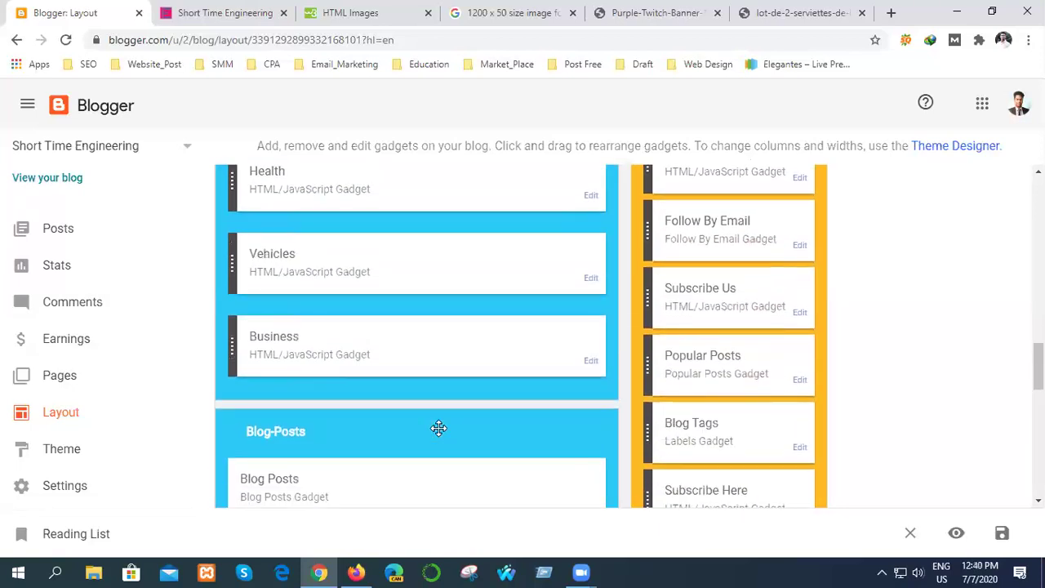
scroll(438, 426, "down", 3)
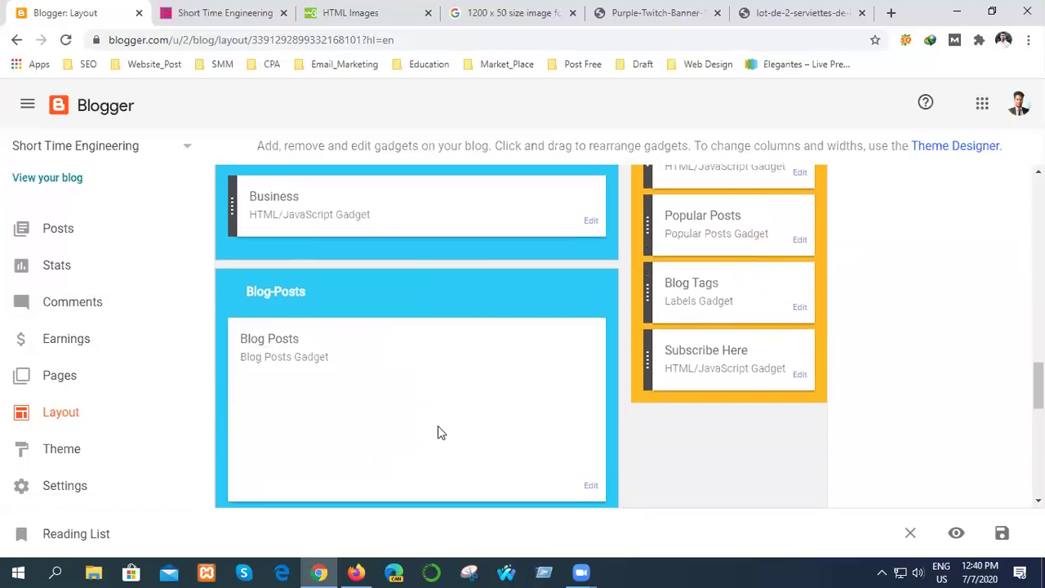
scroll(437, 430, "down", 1)
scroll(438, 431, "down", 3)
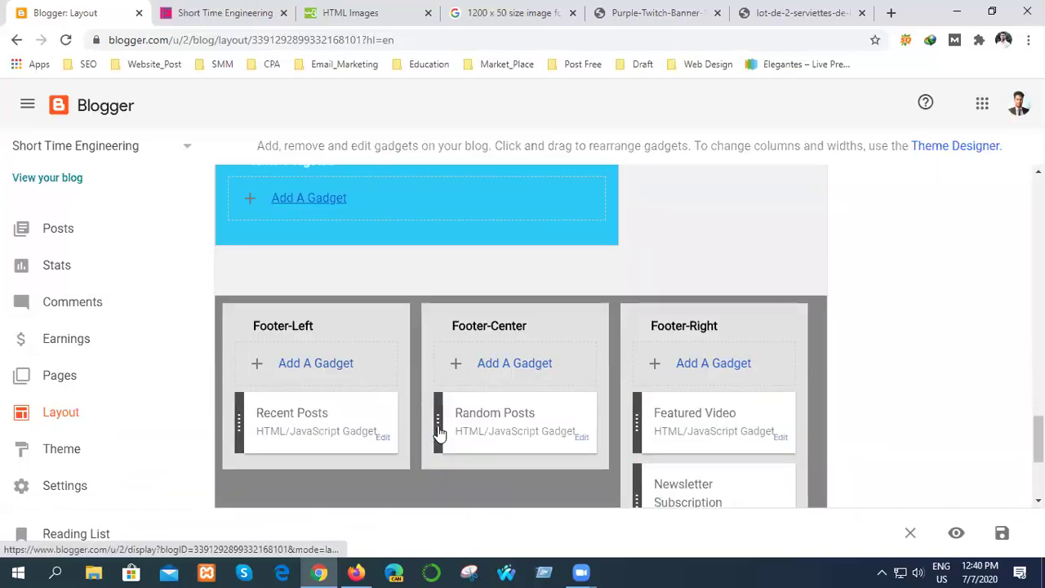
scroll(529, 435, "up", 6)
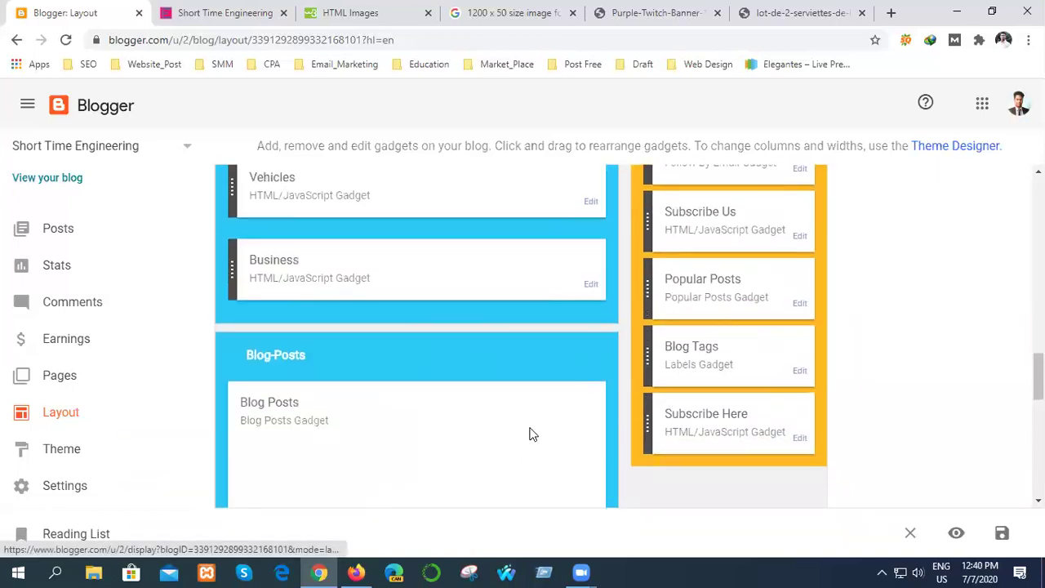
scroll(532, 432, "up", 1)
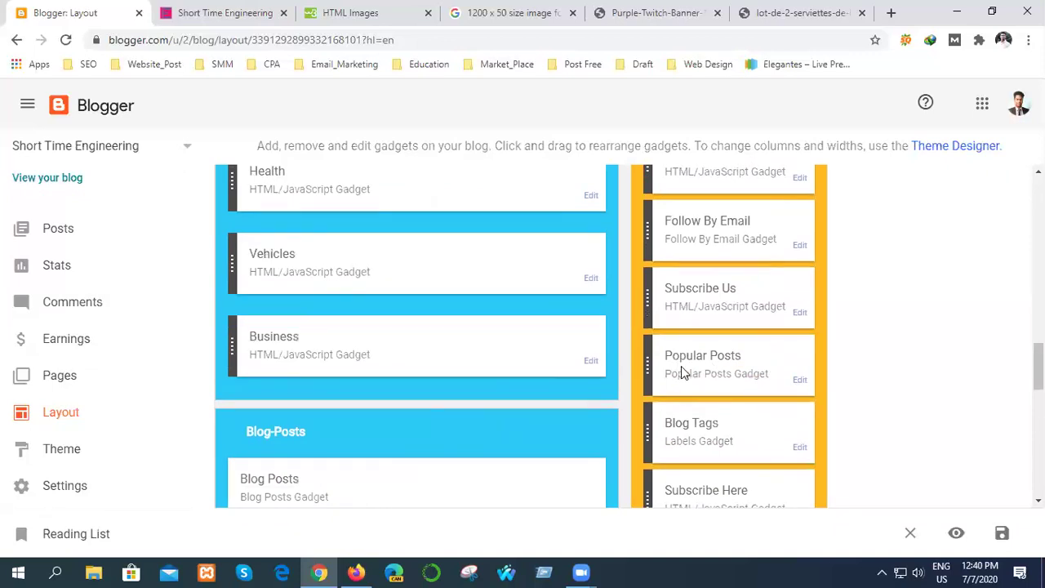
Review the order of the layout sections from Slider and Must-Read through Home-Widgets1 and Blog-Posts to Footer-Bottom
scroll(681, 366, "up", 2)
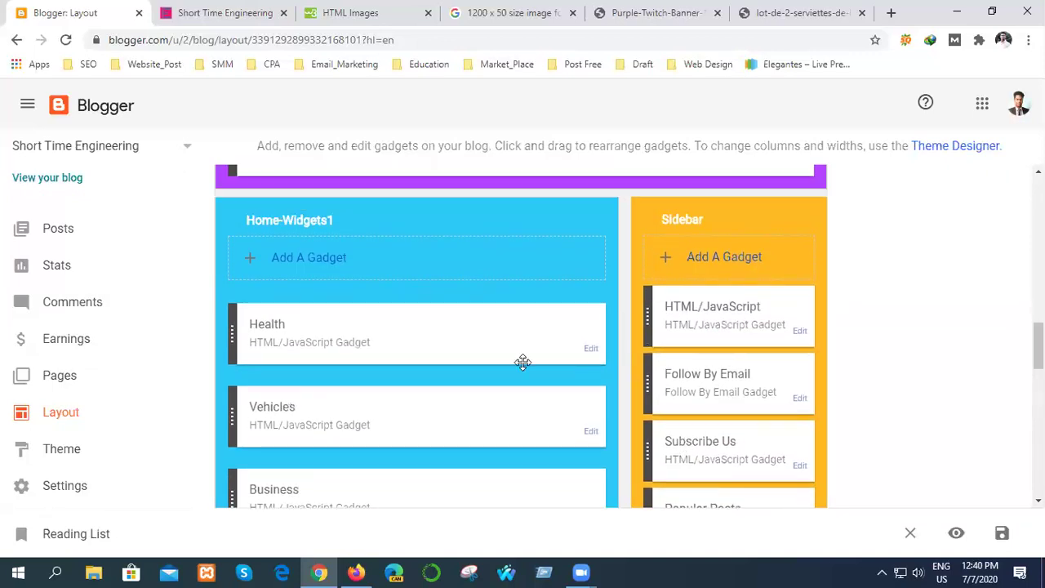
scroll(399, 408, "down", 1)
scroll(400, 410, "up", 2)
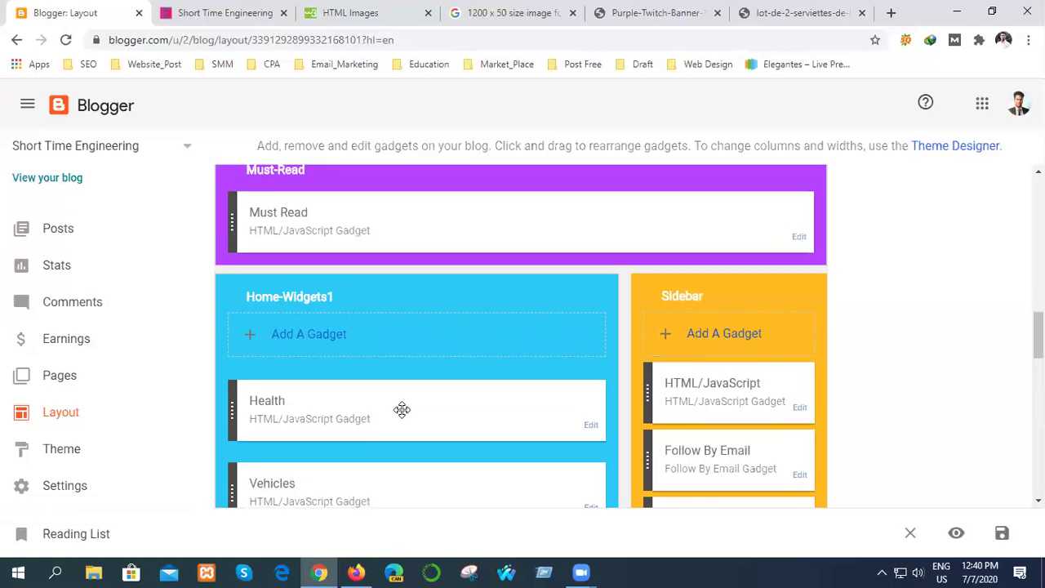
scroll(402, 409, "up", 3)
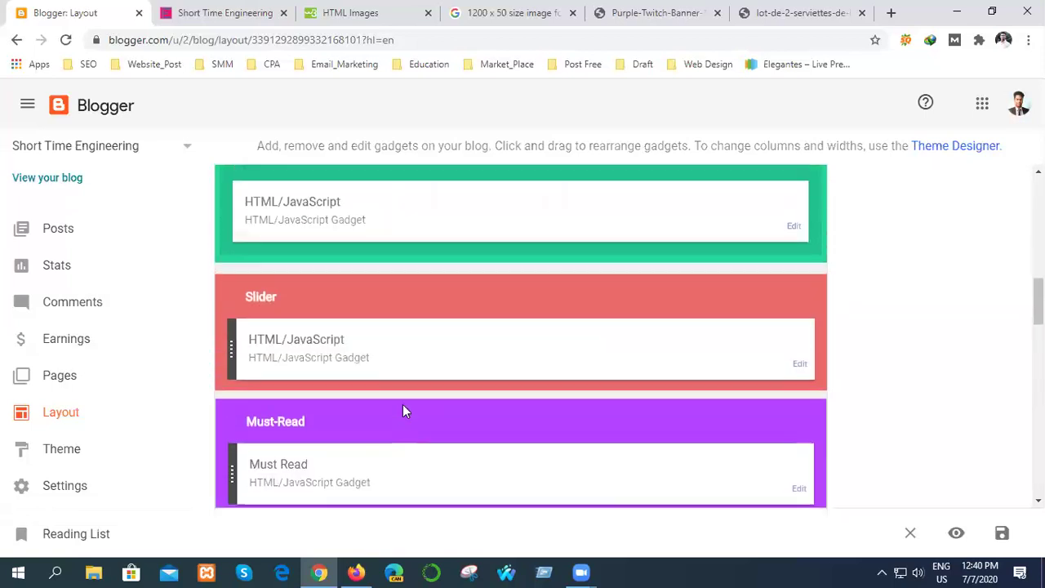
scroll(403, 404, "up", 1)
scroll(403, 404, "down", 3)
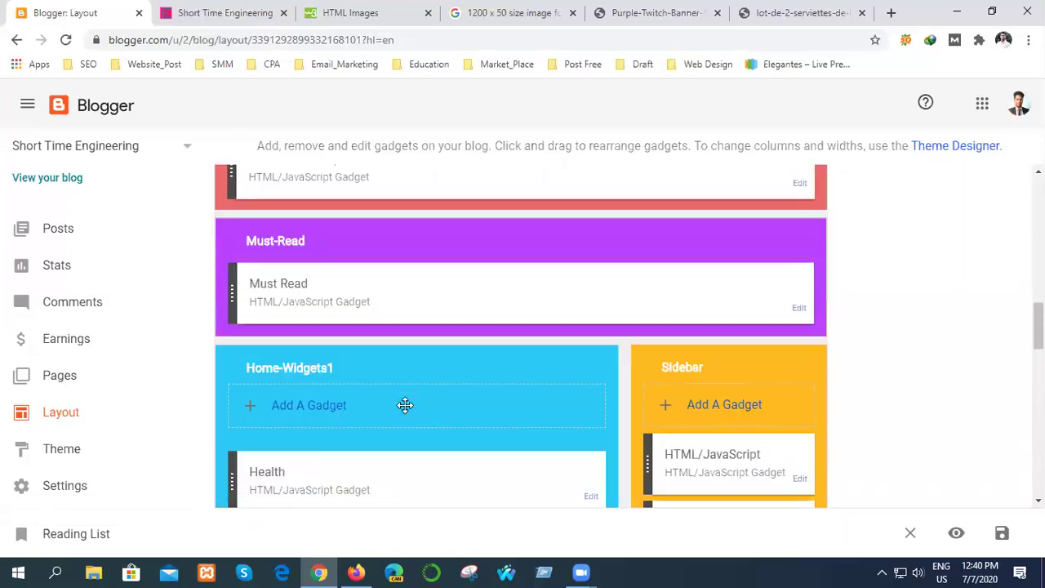
scroll(405, 405, "down", 2)
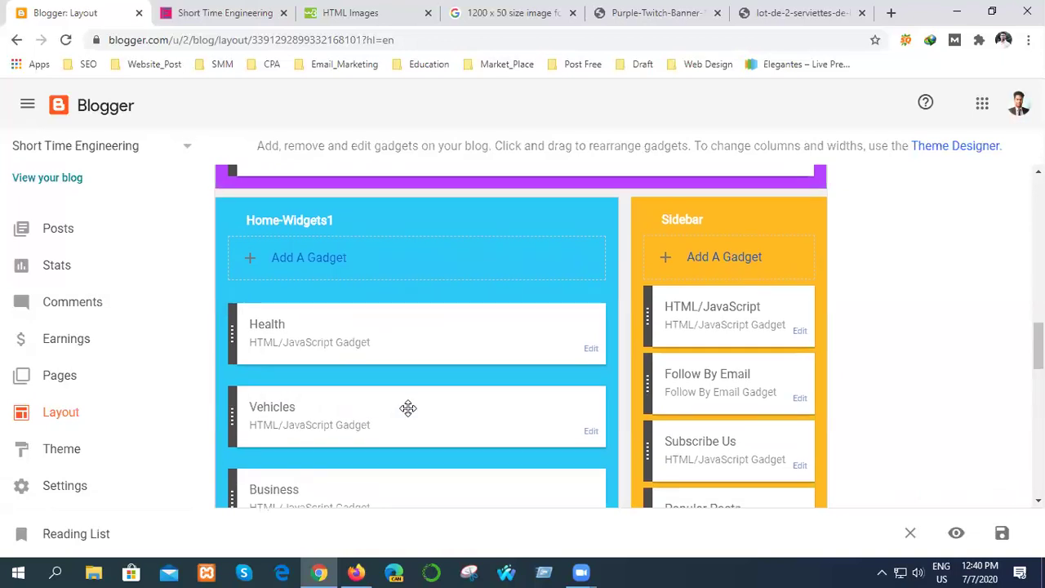
scroll(435, 402, "down", 1)
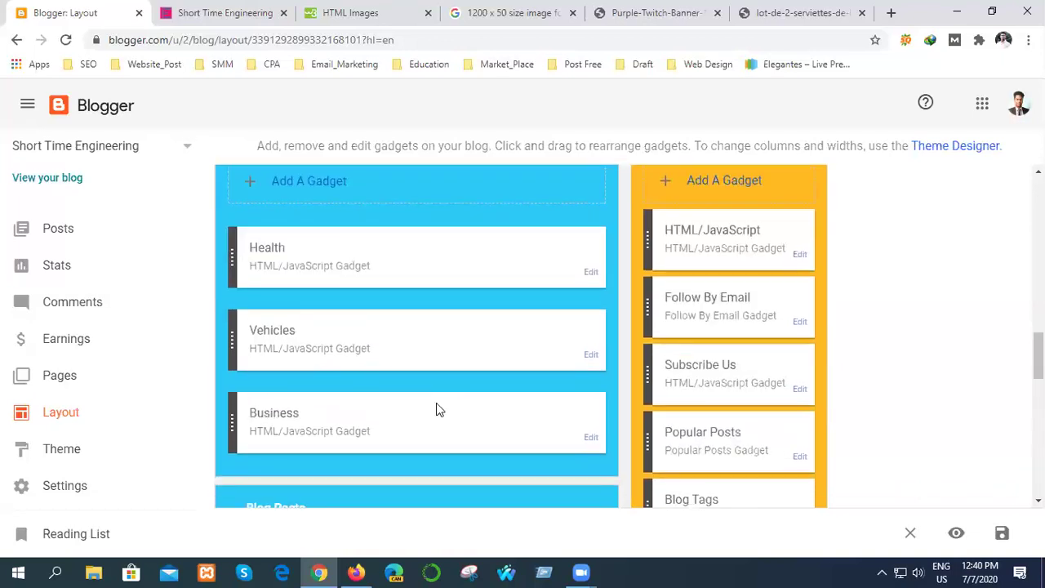
scroll(436, 402, "down", 2)
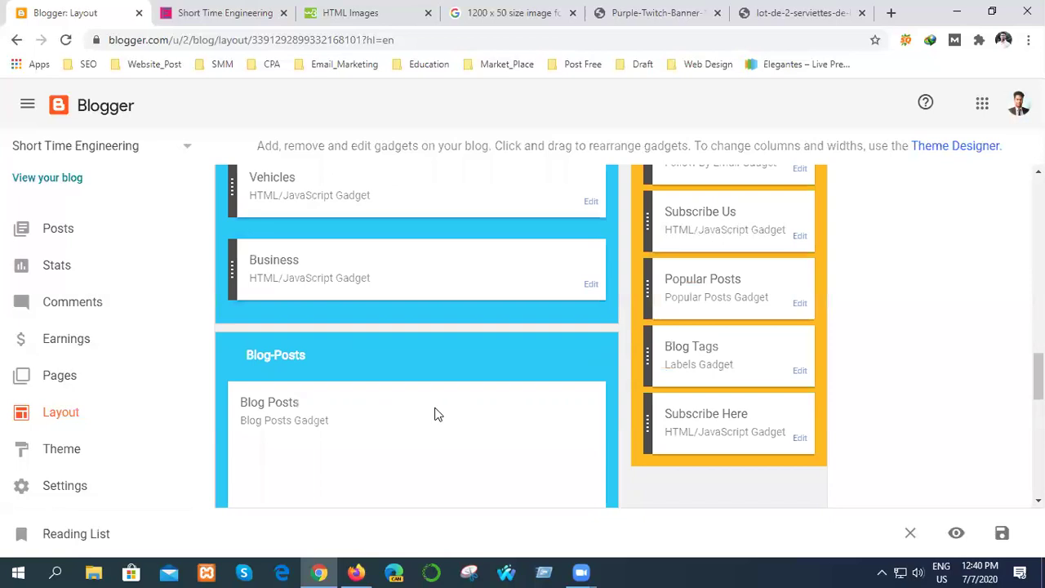
scroll(435, 406, "down", 3)
scroll(435, 408, "down", 4)
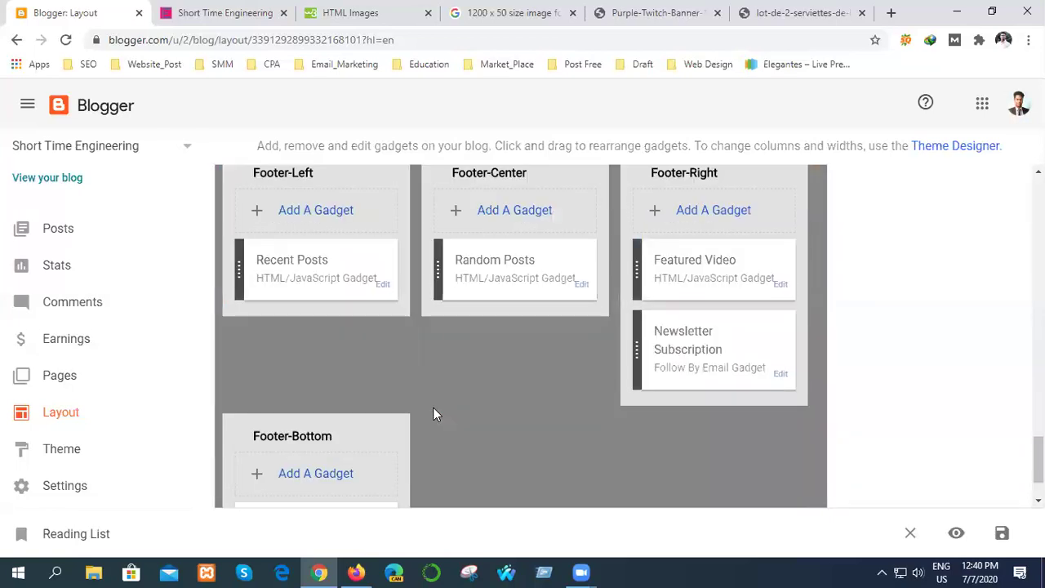
scroll(433, 407, "down", 1)
scroll(432, 407, "up", 10)
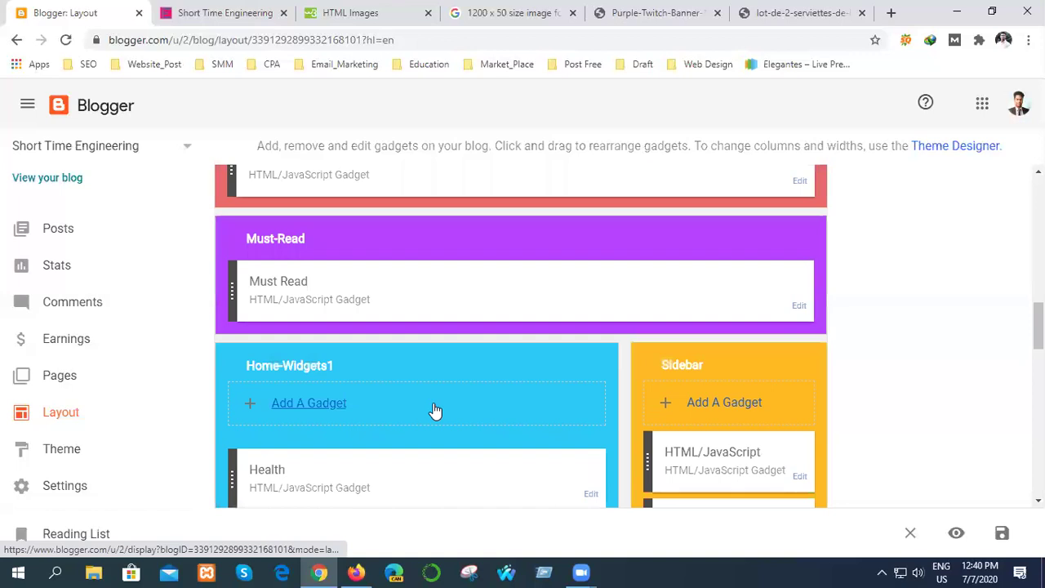
Open the Newsletter Subscription gadget in Footer-Right to check its FeedBurner settings, and close it without saving
scroll(433, 408, "down", 10)
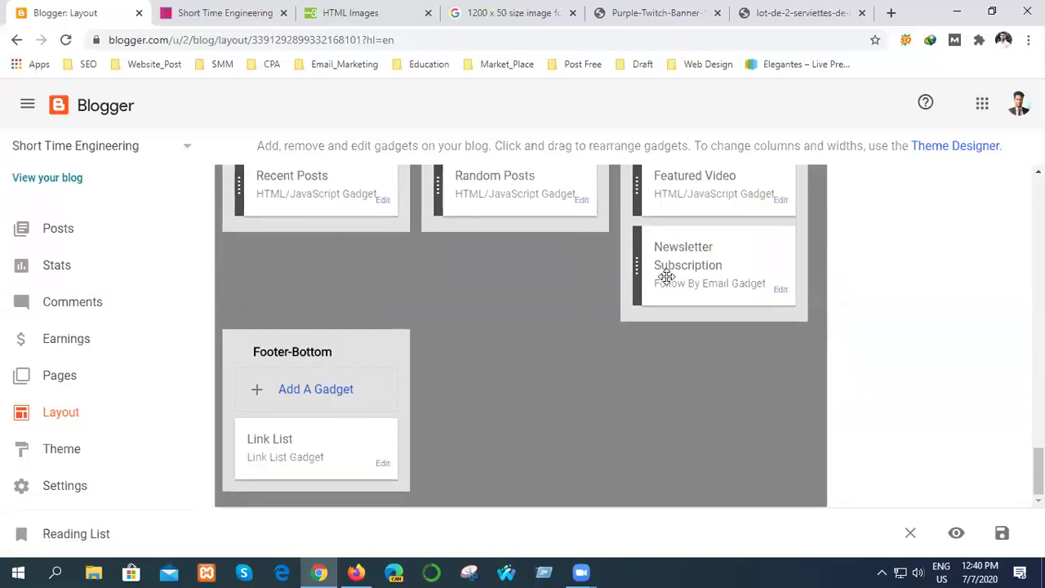
left_click(780, 292)
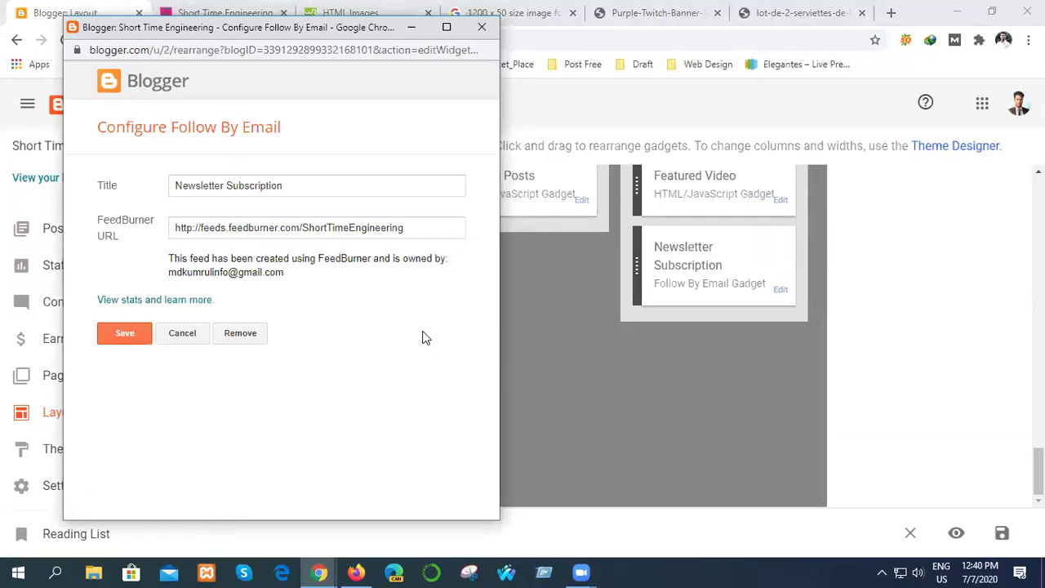
left_click(481, 27)
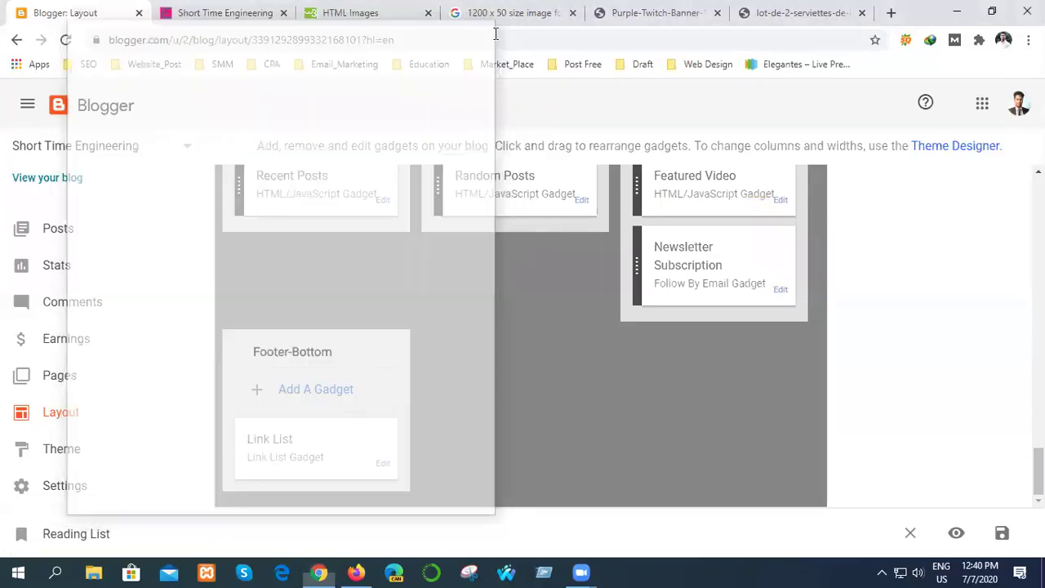
Review the layout sections from the footer columns back up to the header, Second-Nav and NewsTicker gadgets
scroll(558, 282, "up", 2)
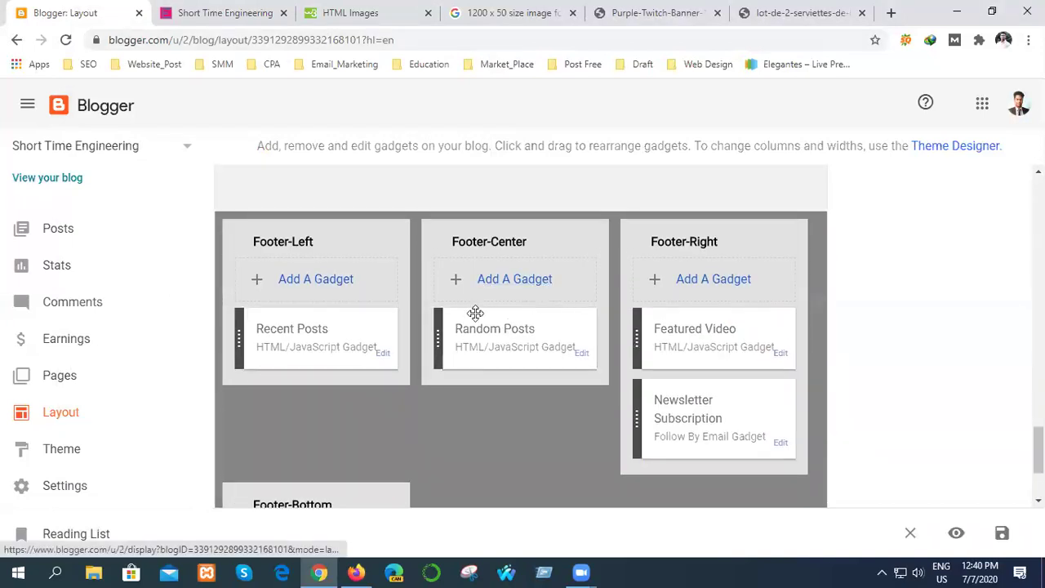
scroll(445, 401, "up", 6)
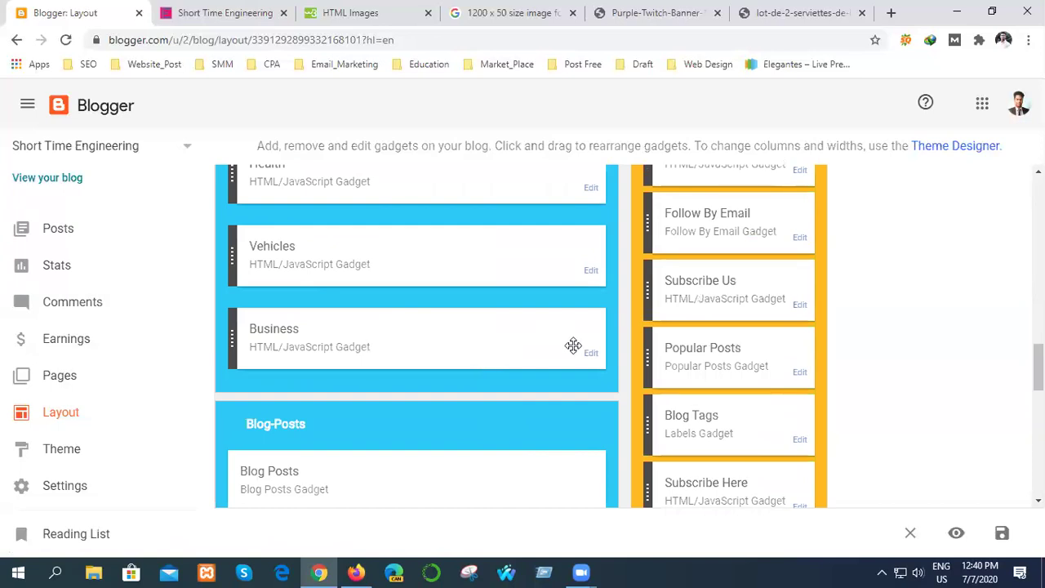
scroll(574, 379, "up", 2)
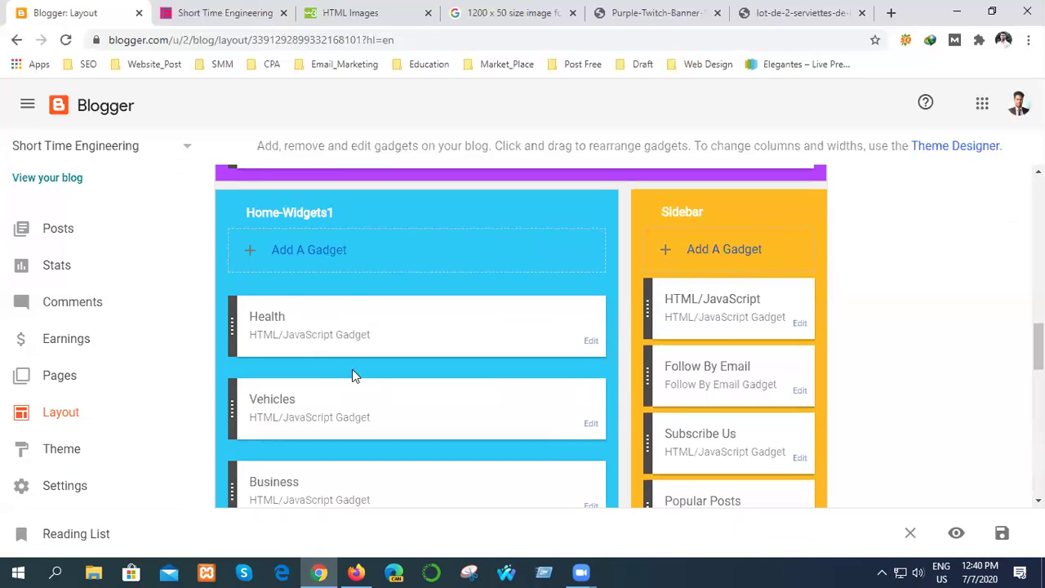
scroll(414, 444, "up", 1)
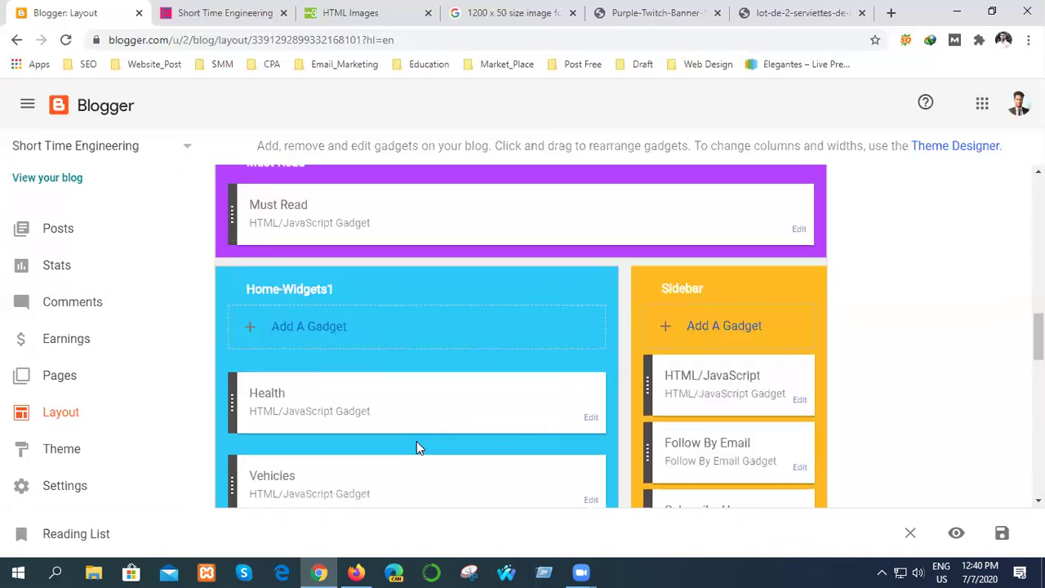
scroll(417, 444, "up", 5)
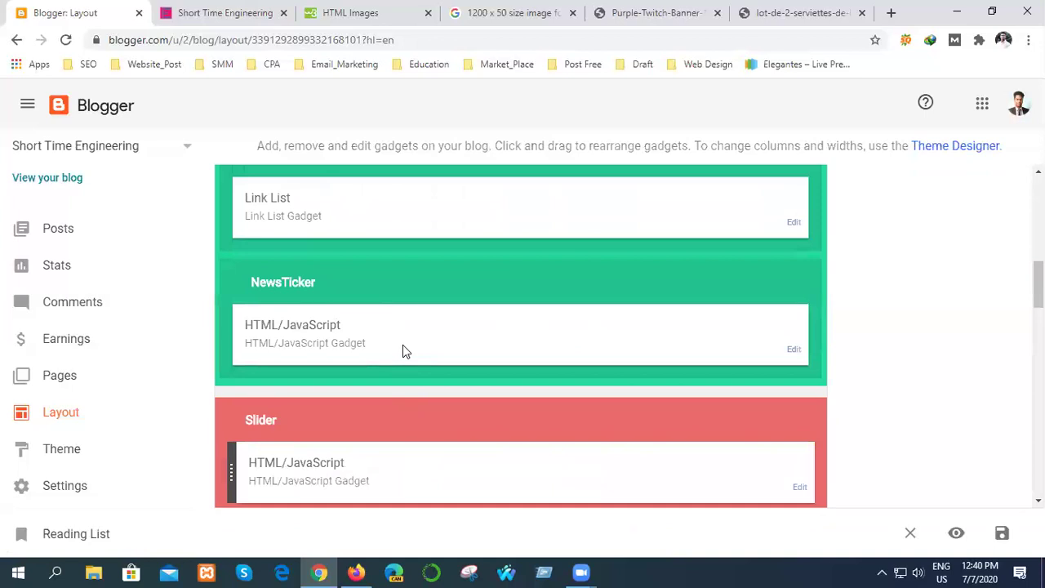
scroll(404, 343, "up", 4)
scroll(408, 343, "down", 3)
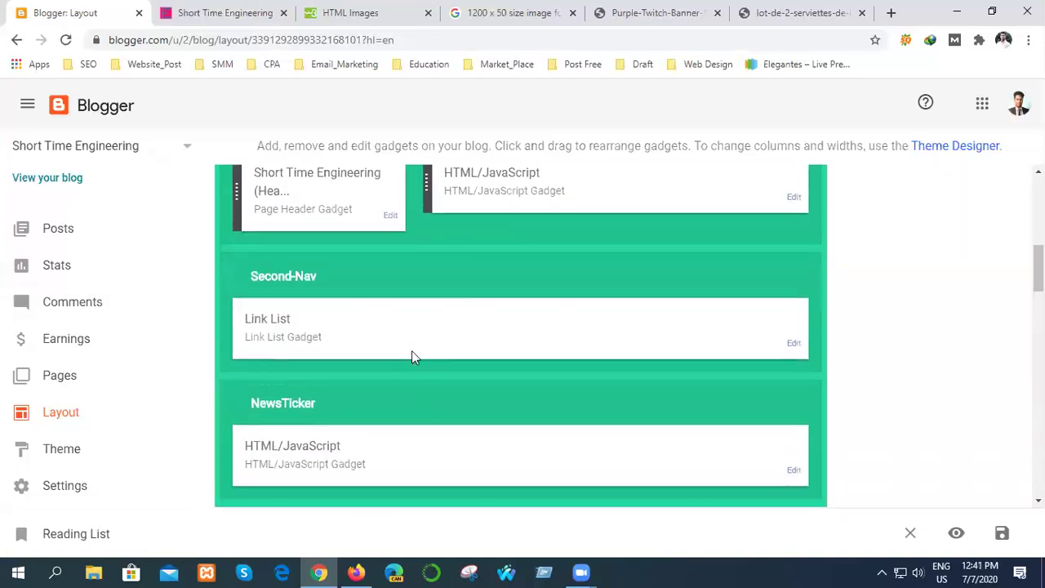
Open the Health gadget in Home-Widgets1, check its content in Rich Text and HTML modes, and close it without saving
scroll(412, 351, "down", 4)
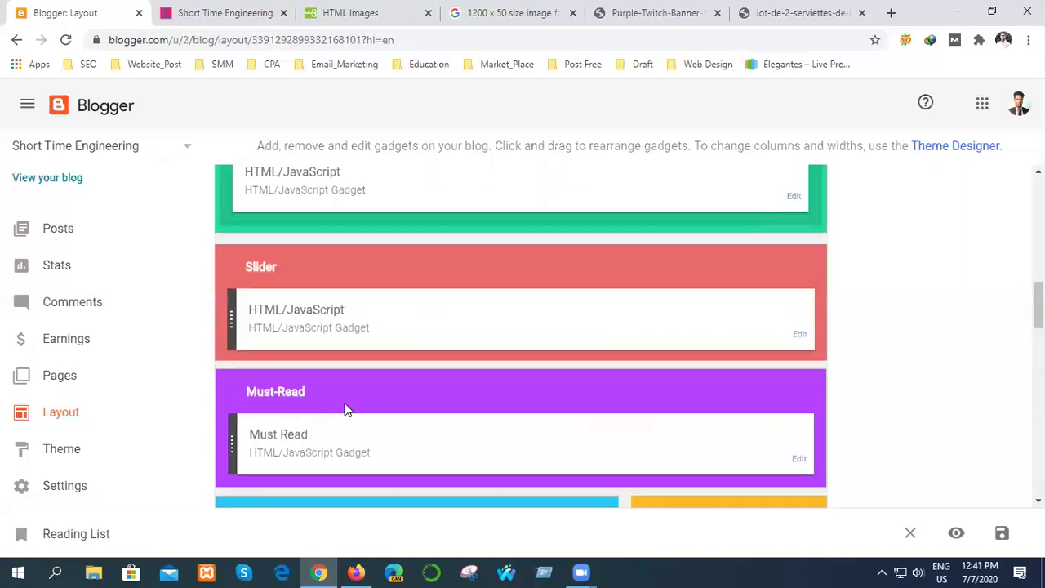
scroll(346, 392, "down", 2)
scroll(354, 452, "down", 2)
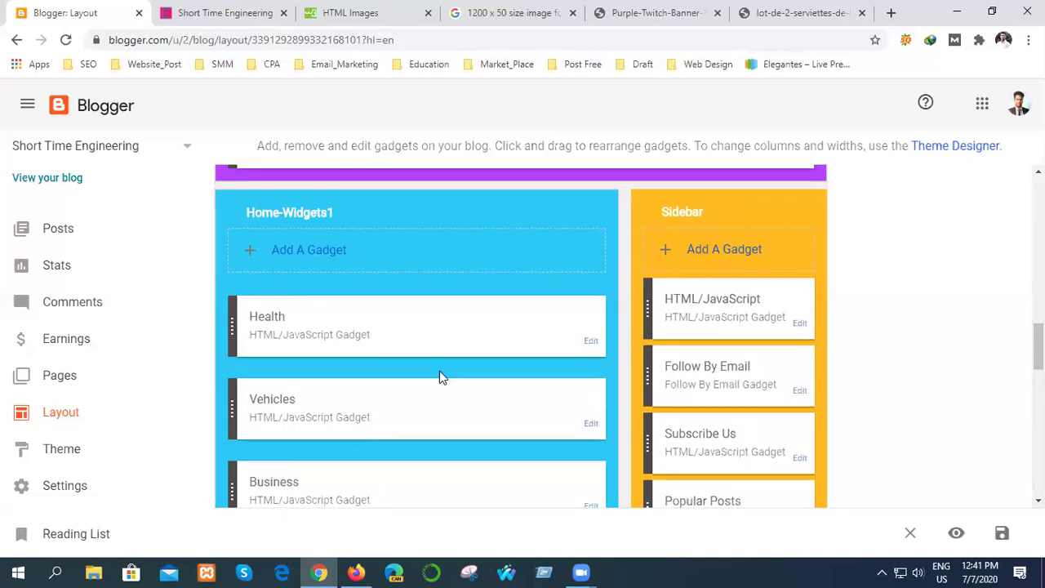
left_click(588, 342)
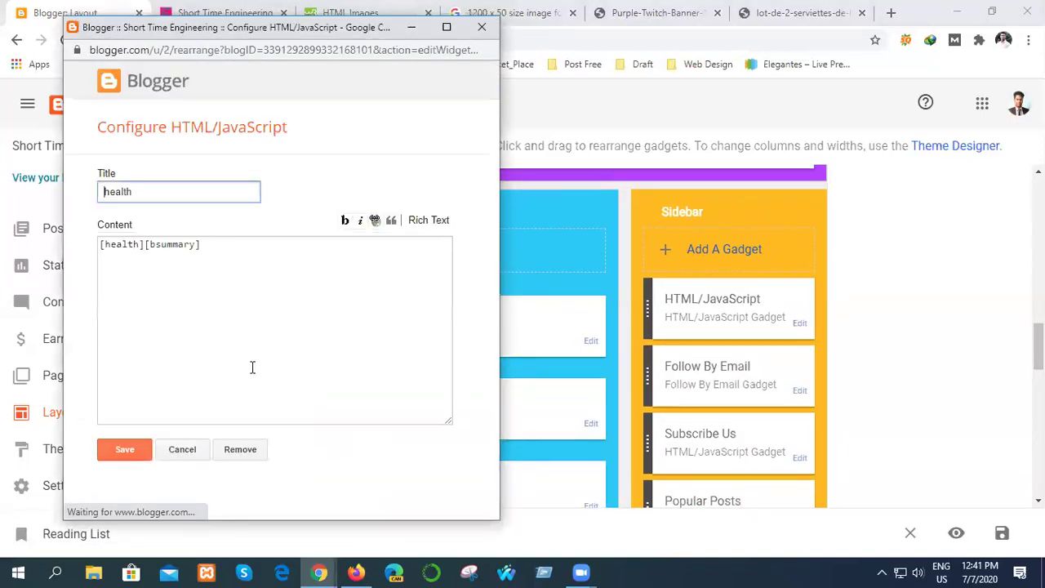
left_click(431, 219)
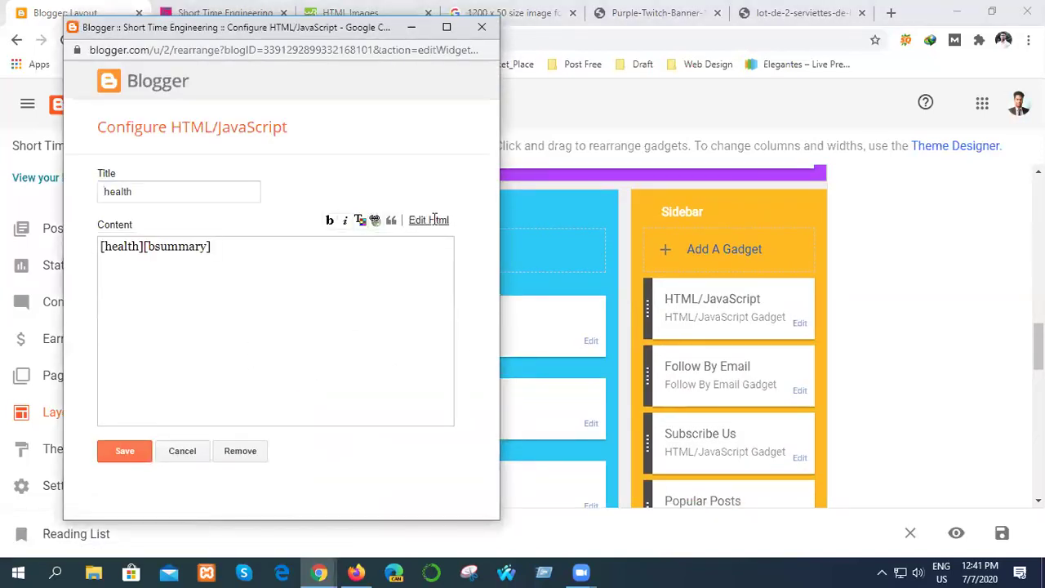
left_click(434, 219)
left_click(482, 27)
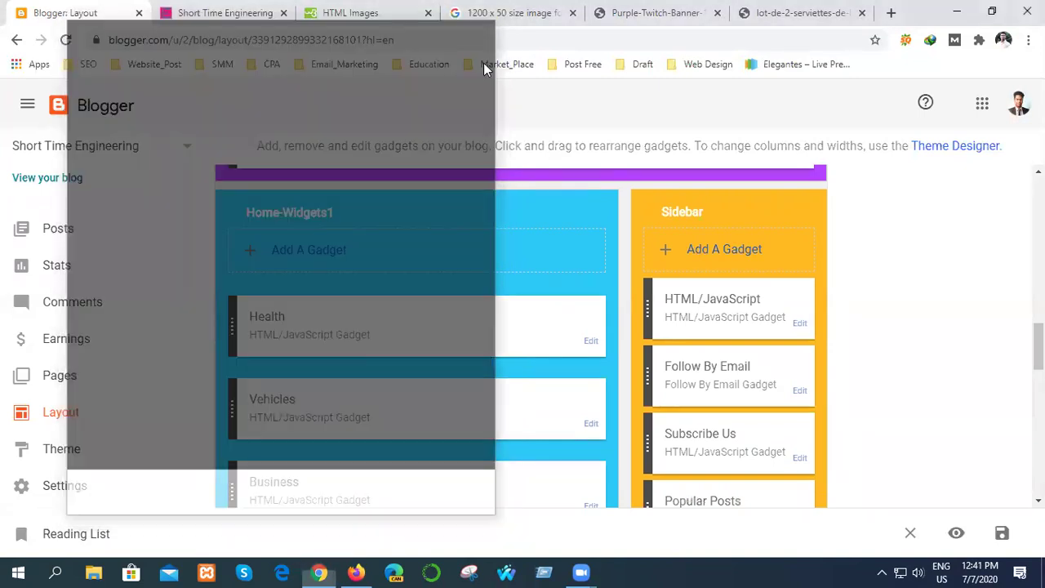
Review the layout sections from Home-Widgets1 down to the footer columns and back up to Admin-Panel
scroll(479, 394, "down", 1)
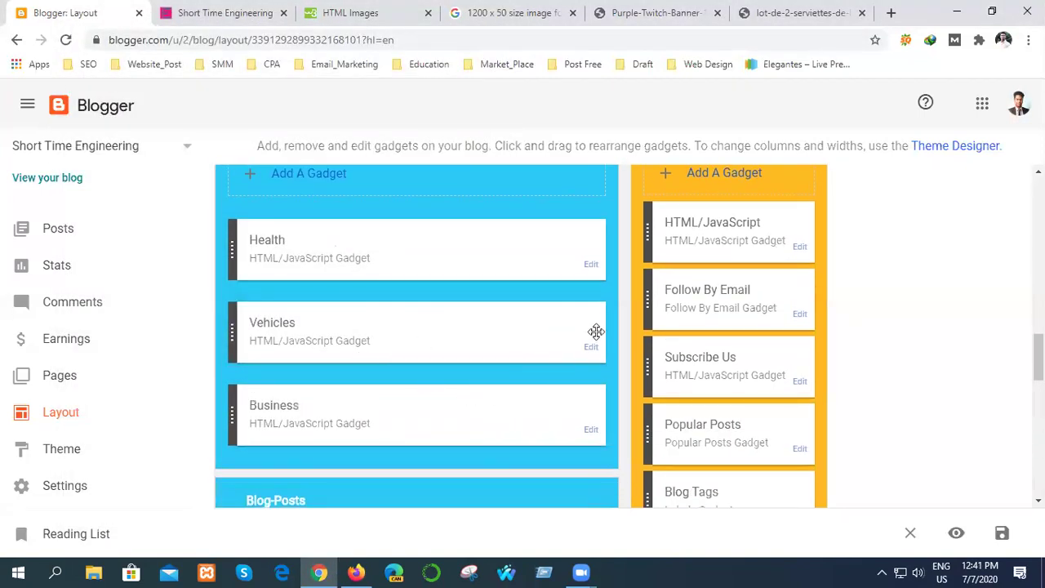
scroll(495, 395, "down", 1)
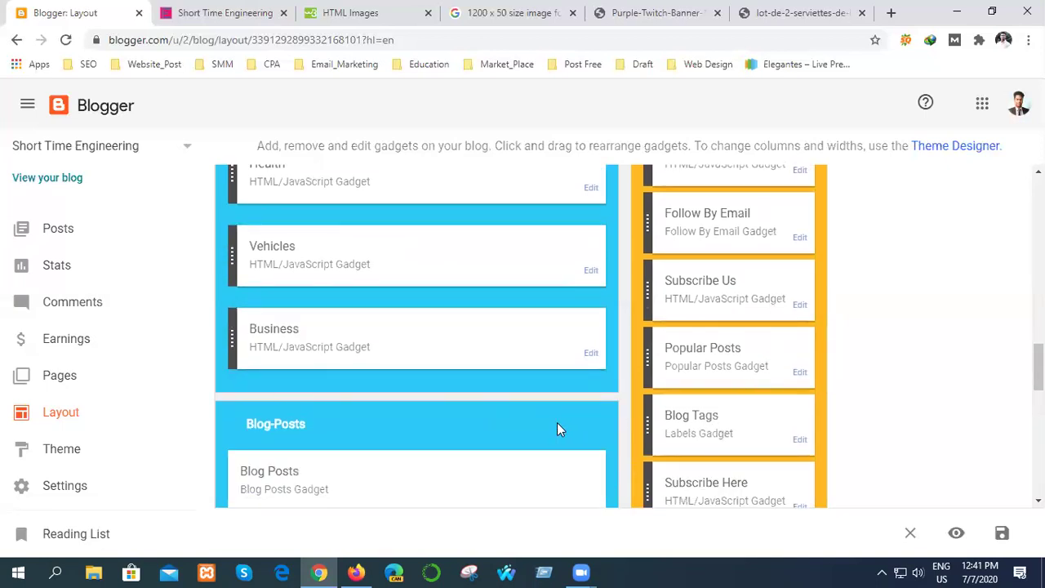
scroll(556, 430, "down", 4)
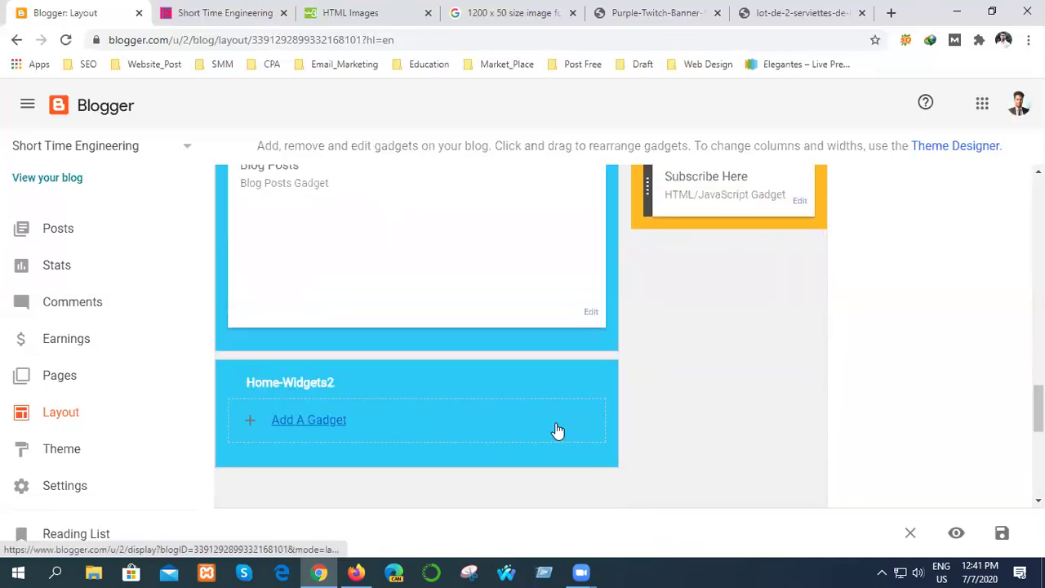
scroll(557, 430, "down", 2)
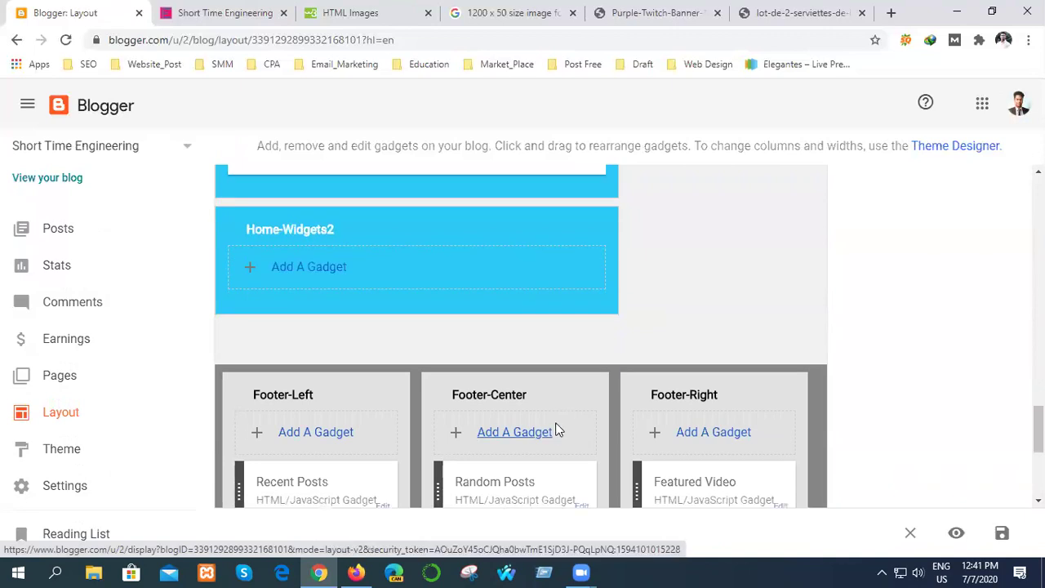
scroll(557, 424, "up", 20)
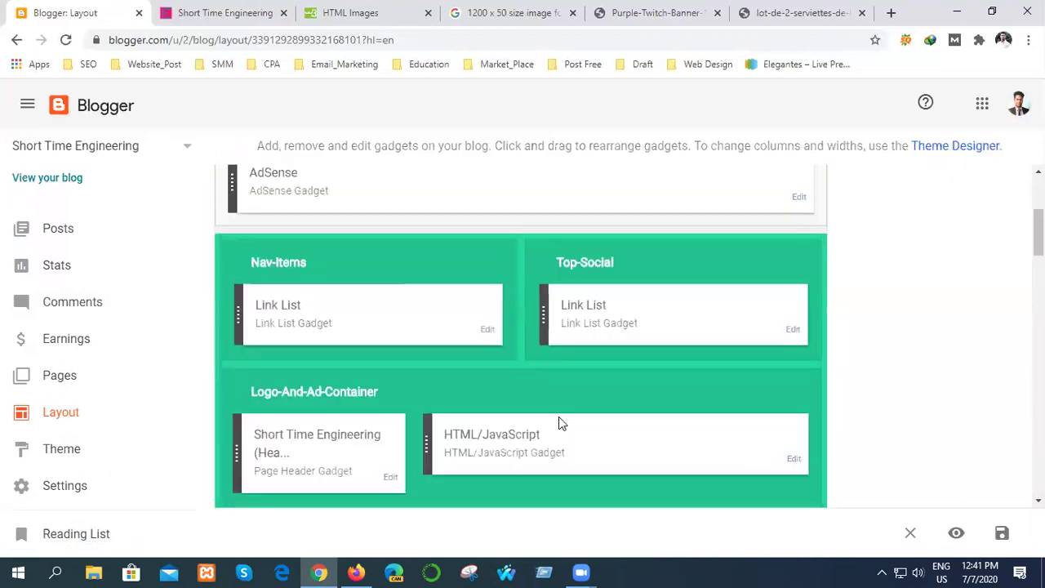
scroll(558, 423, "up", 3)
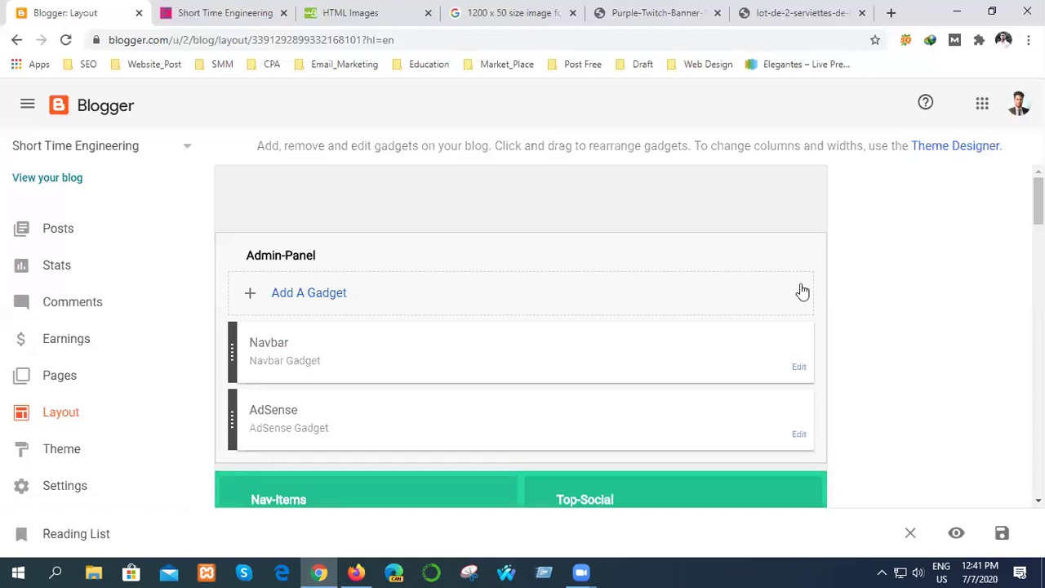
Replace the NewsTicker gadget's content with "Hi ma name is" followed by the person's first name, and save the gadget
scroll(512, 427, "down", 5)
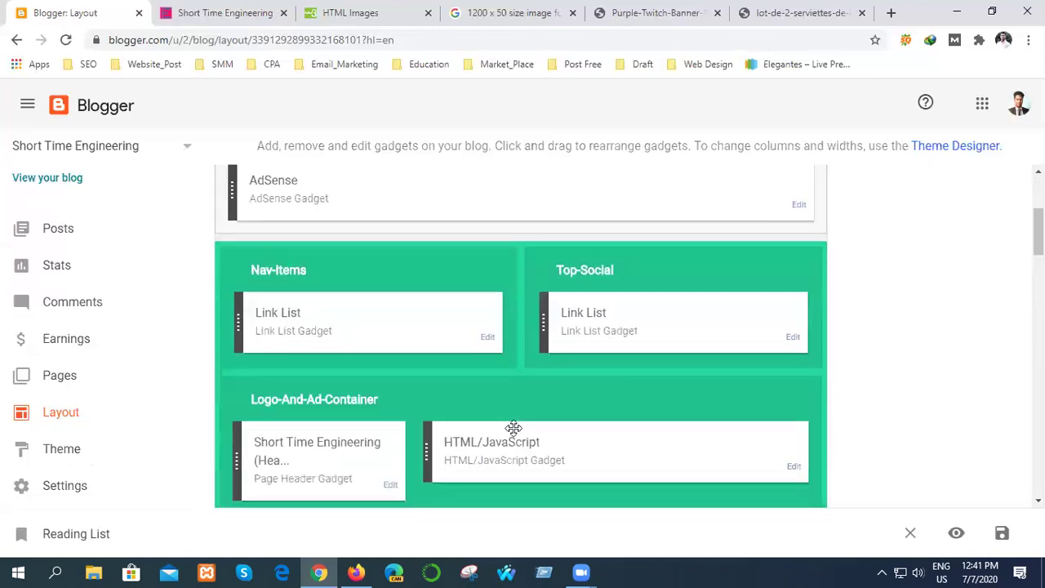
scroll(520, 420, "down", 1)
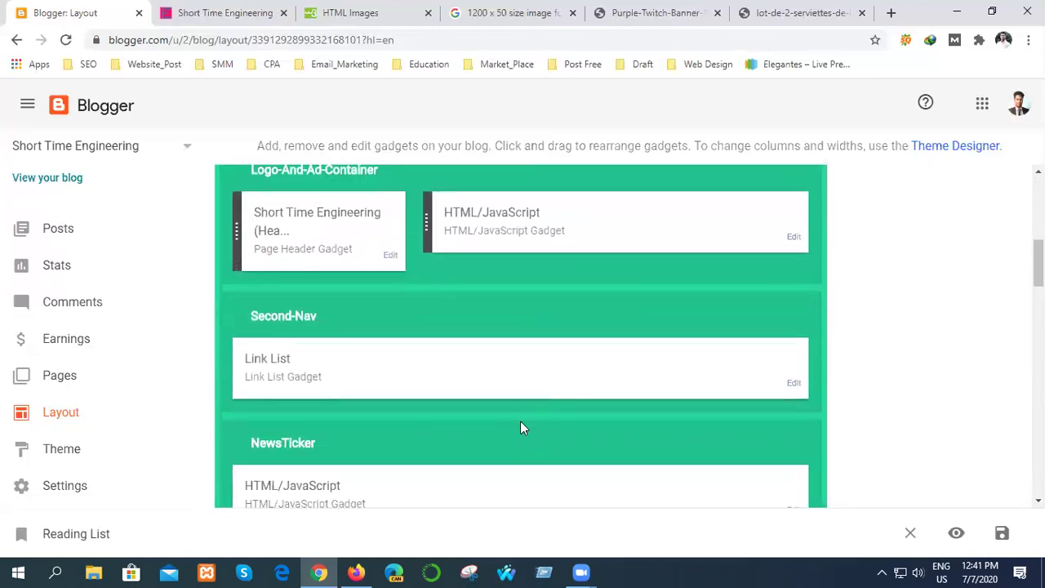
scroll(527, 414, "down", 2)
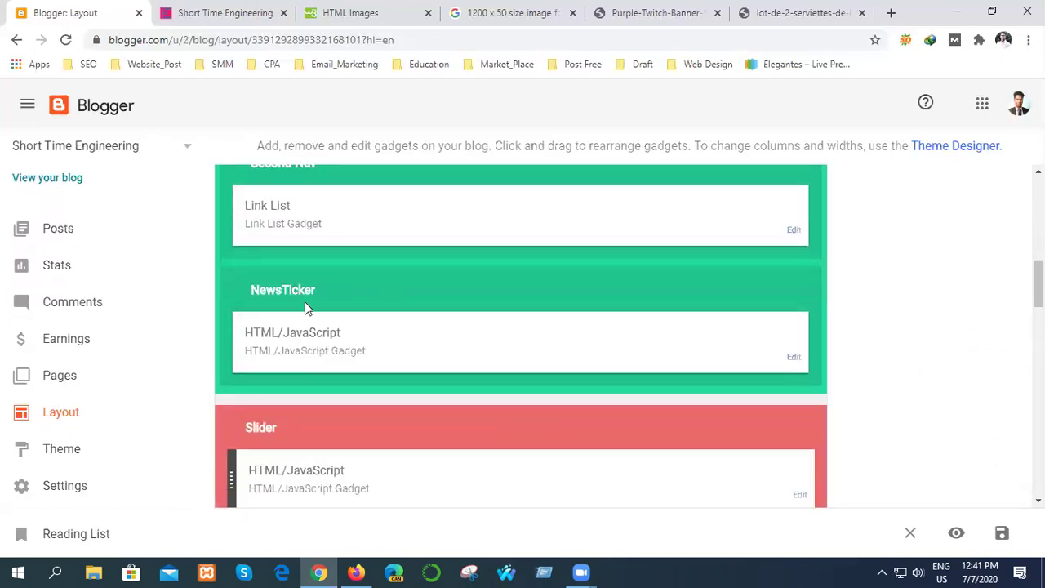
left_click(792, 359)
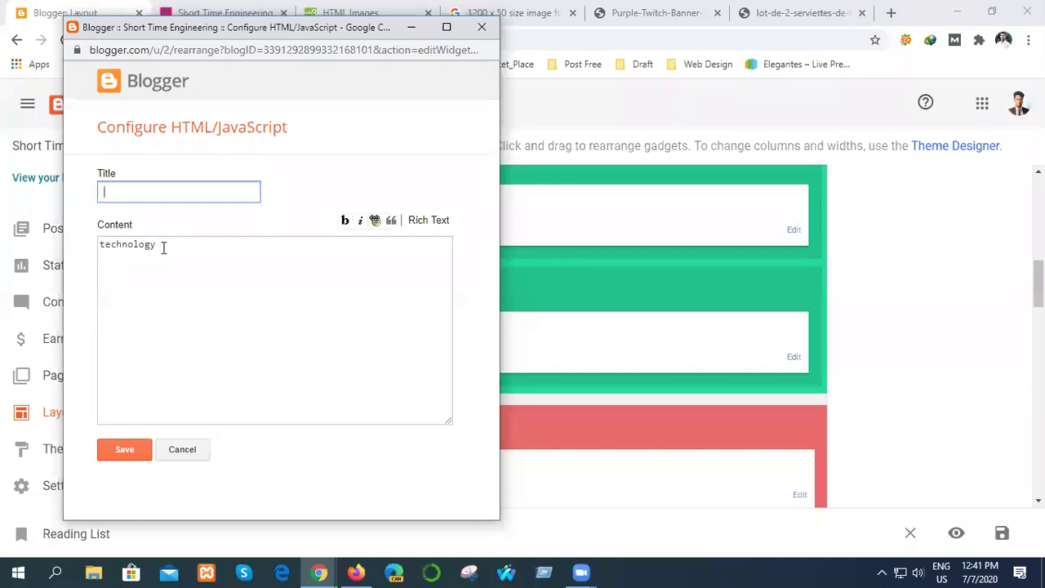
left_click_drag(164, 248, 96, 253)
key("BackSpace")
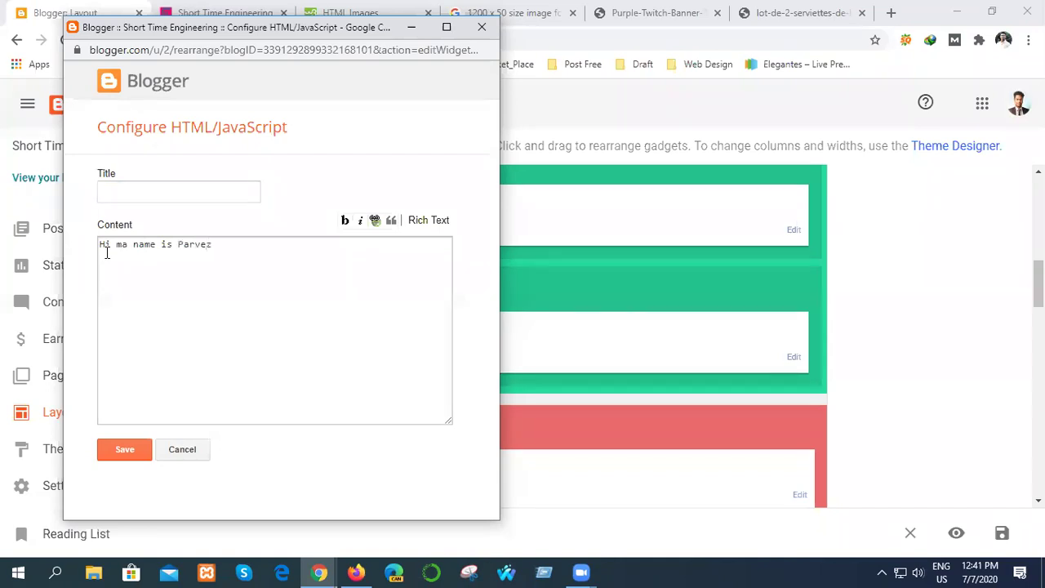
left_click(123, 451)
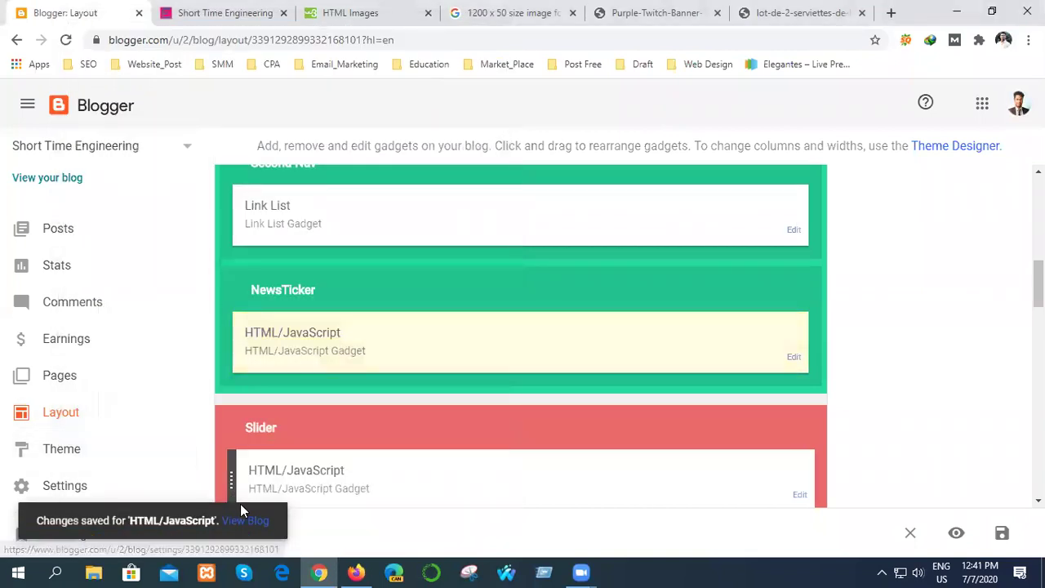
Reload the live Short Time Engineering blog and check the Breaking News bar and the slider text below it
left_click(245, 10)
left_click(65, 39)
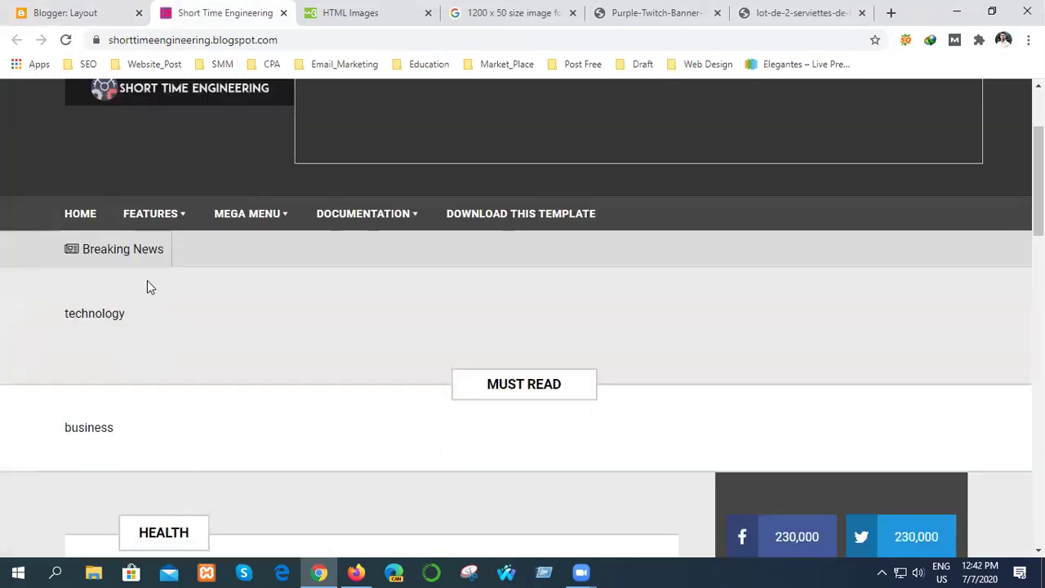
left_click_drag(122, 314, 202, 330)
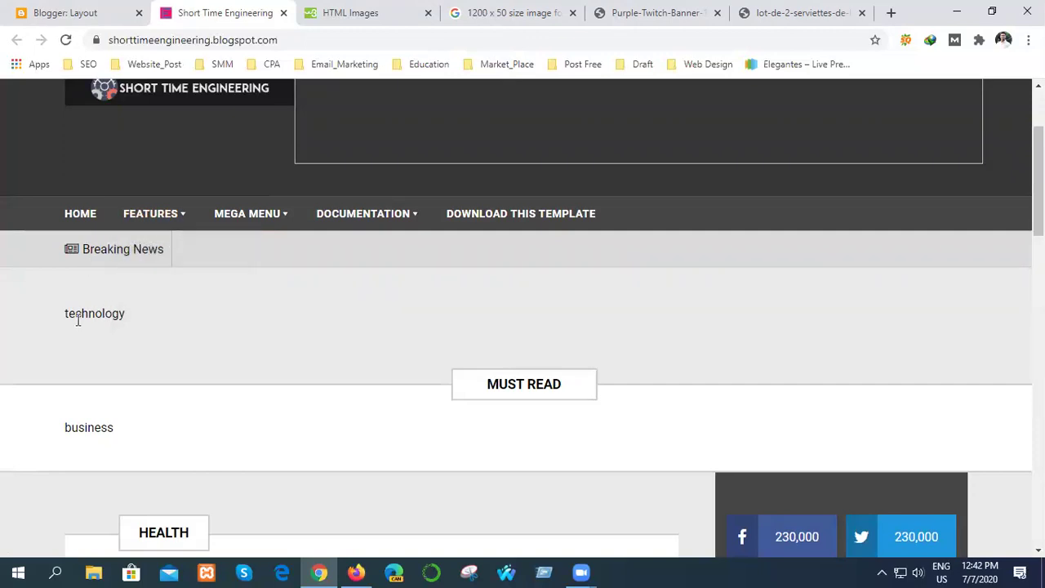
Examine the live homepage's Must Read, Health, Vehicles, Business, post list and footer sections, and return to the navigation menu
scroll(226, 352, "down", 3)
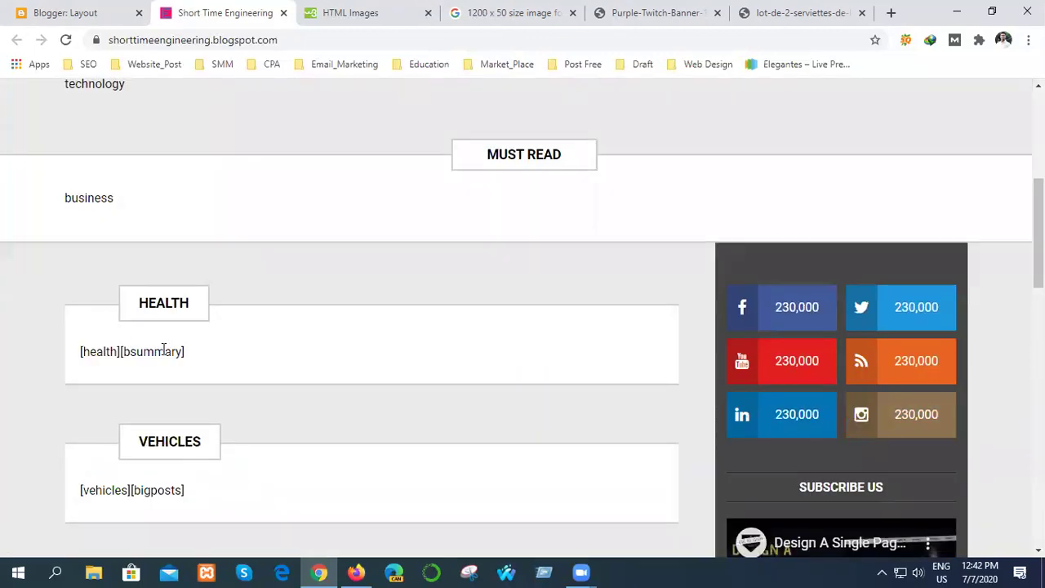
scroll(163, 351, "down", 2)
scroll(182, 373, "down", 2)
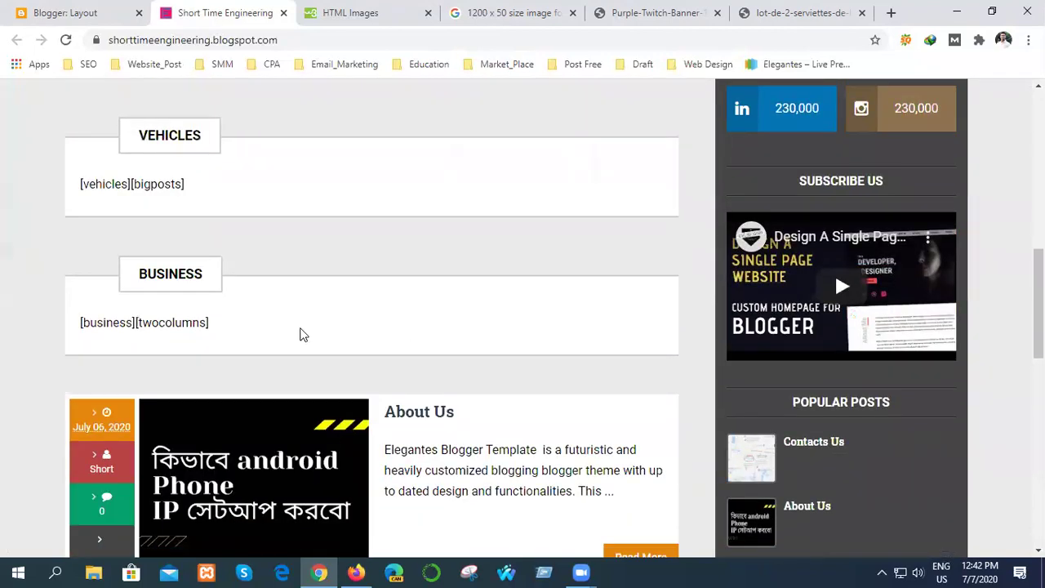
scroll(310, 323, "down", 2)
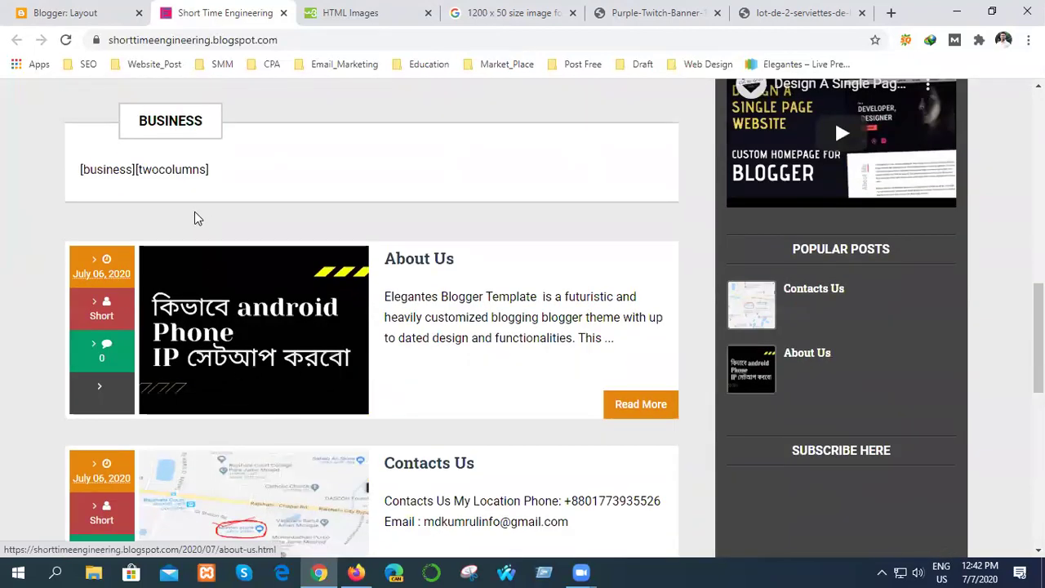
scroll(245, 378, "up", 2)
scroll(245, 378, "down", 1)
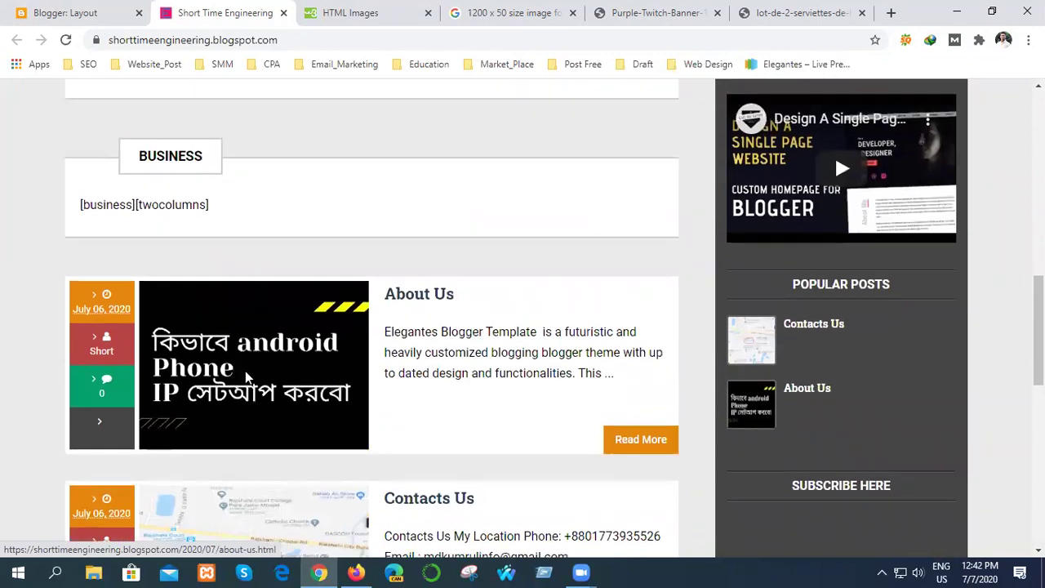
scroll(246, 374, "up", 3)
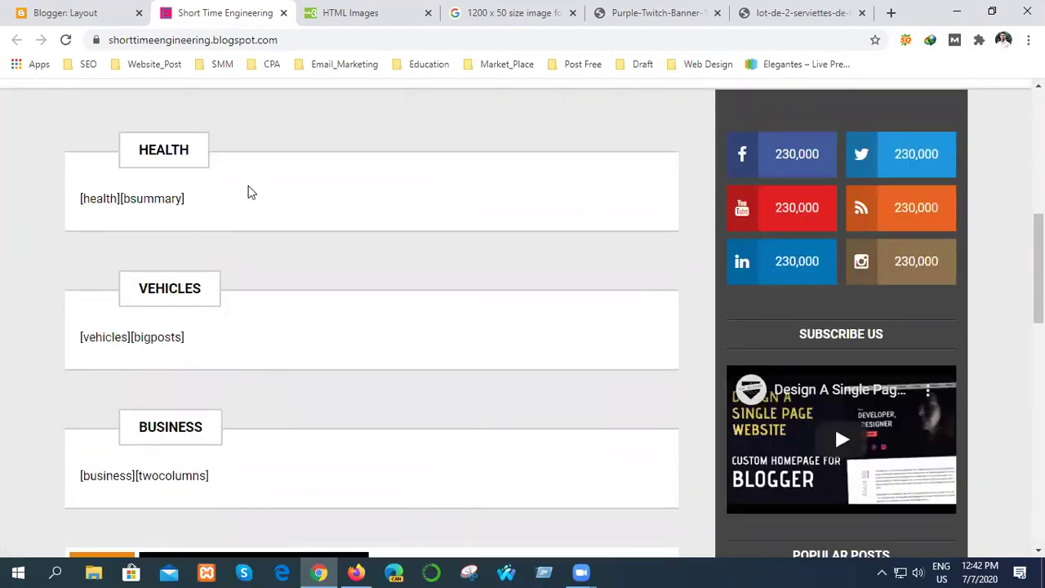
scroll(250, 359, "down", 2)
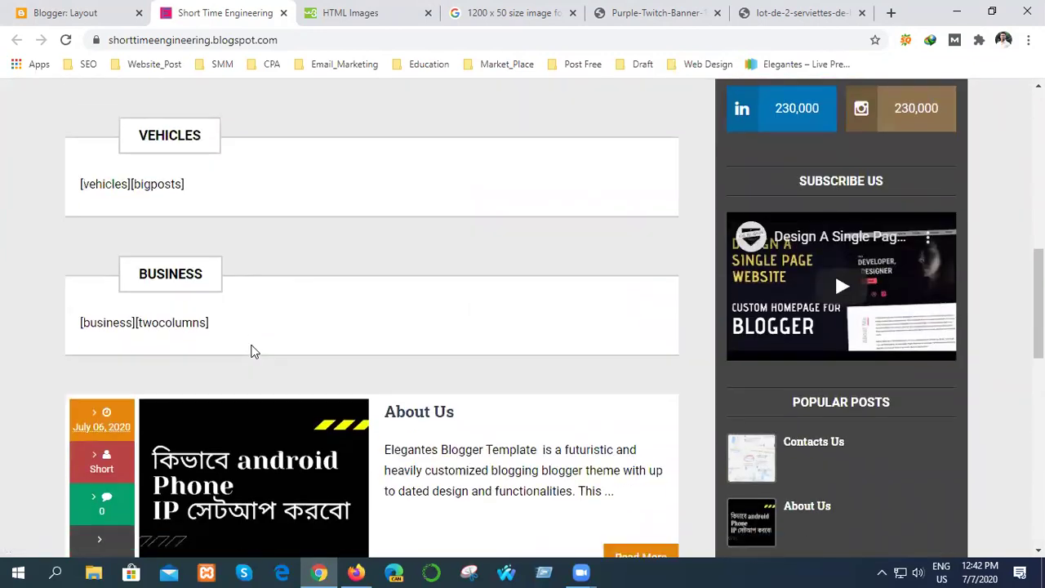
scroll(251, 351, "down", 8)
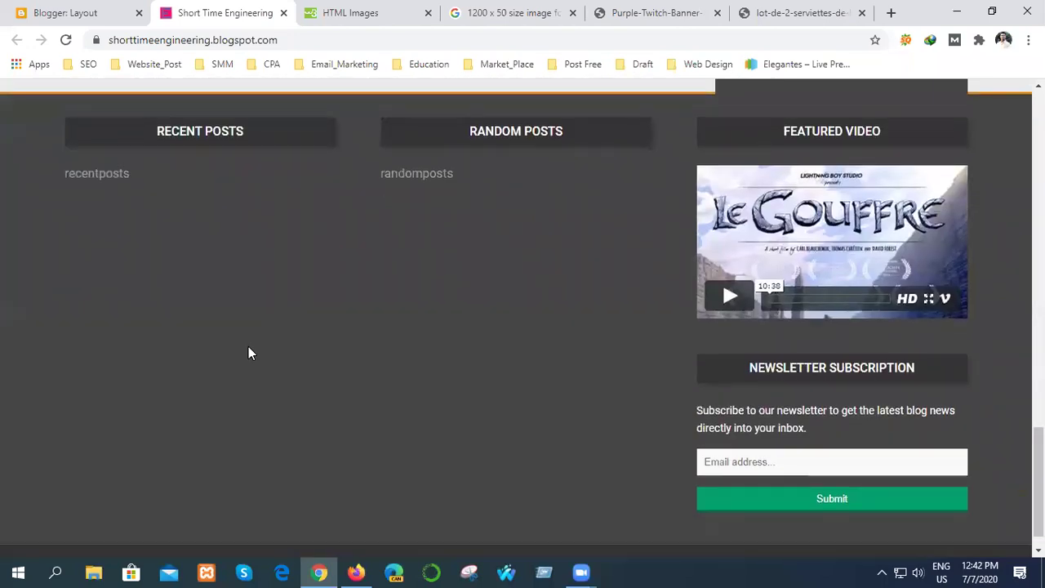
scroll(248, 346, "up", 4)
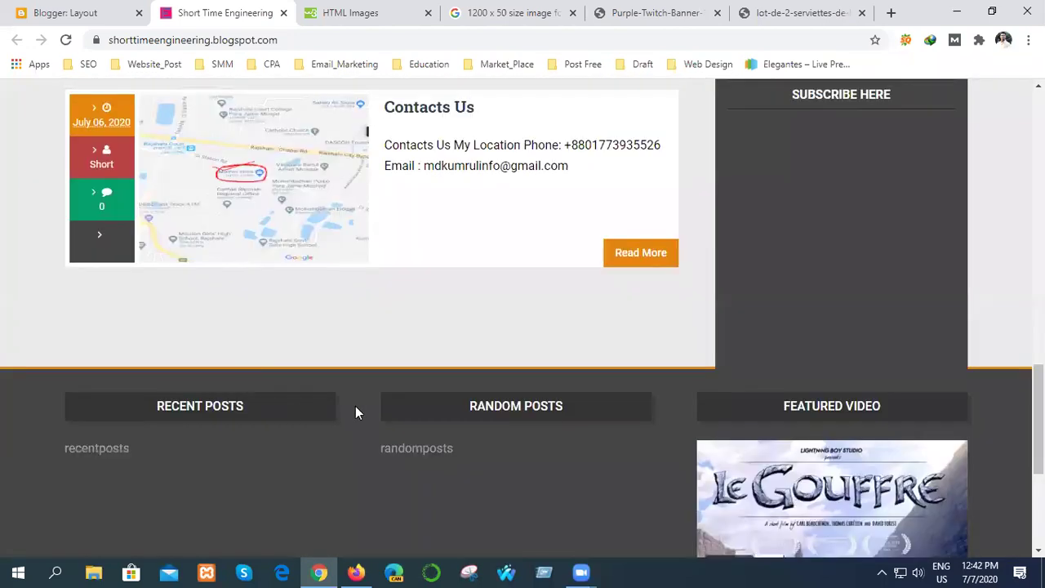
scroll(356, 392, "up", 15)
scroll(252, 331, "down", 1)
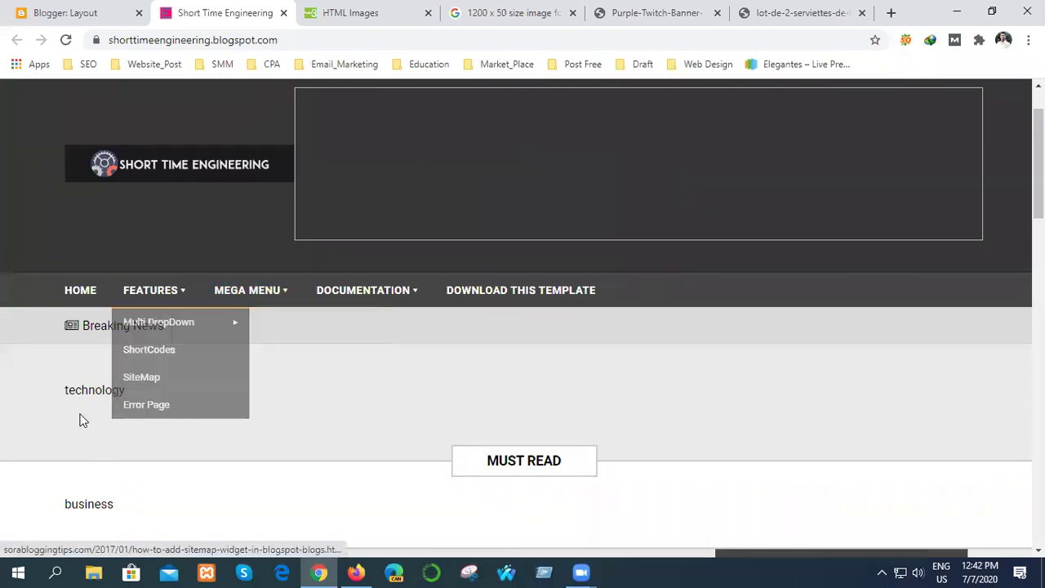
Return to the Blogger layout and review the NewsTicker, Slider, Home-Widgets1, Blog-Posts and Sidebar gadgets
left_click(106, 11)
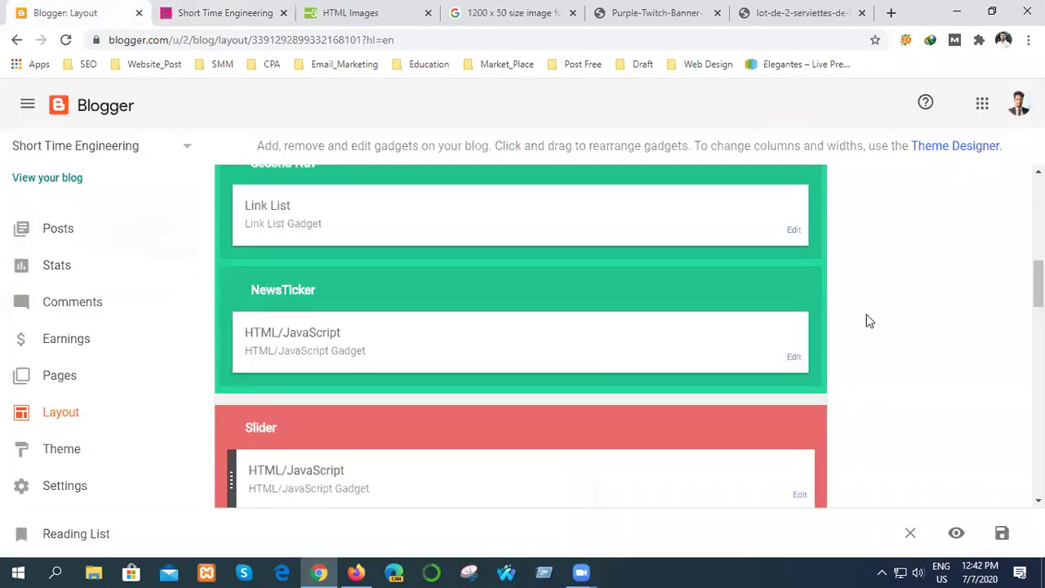
scroll(865, 309, "up", 1)
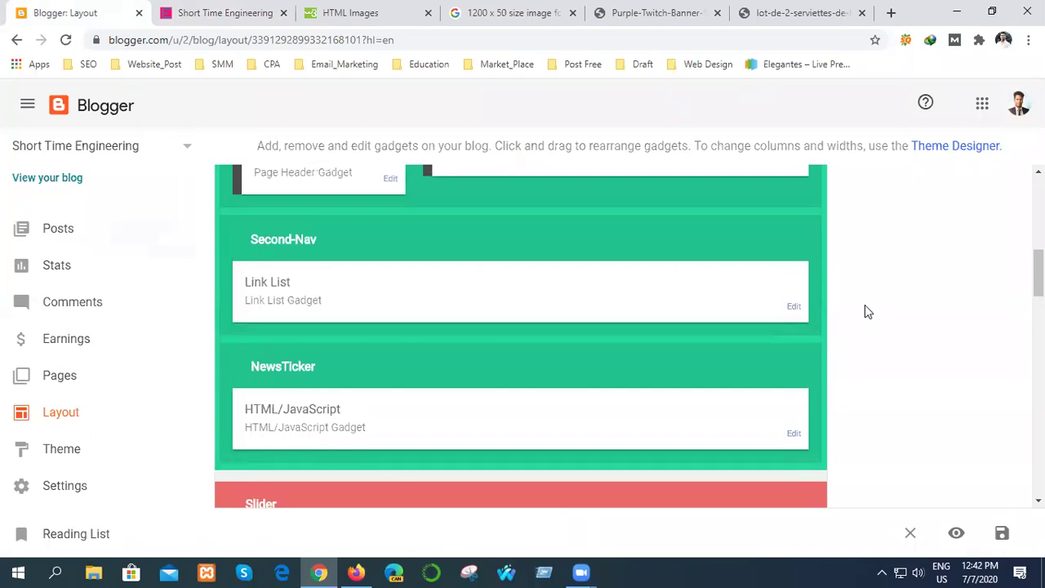
scroll(866, 307, "down", 2)
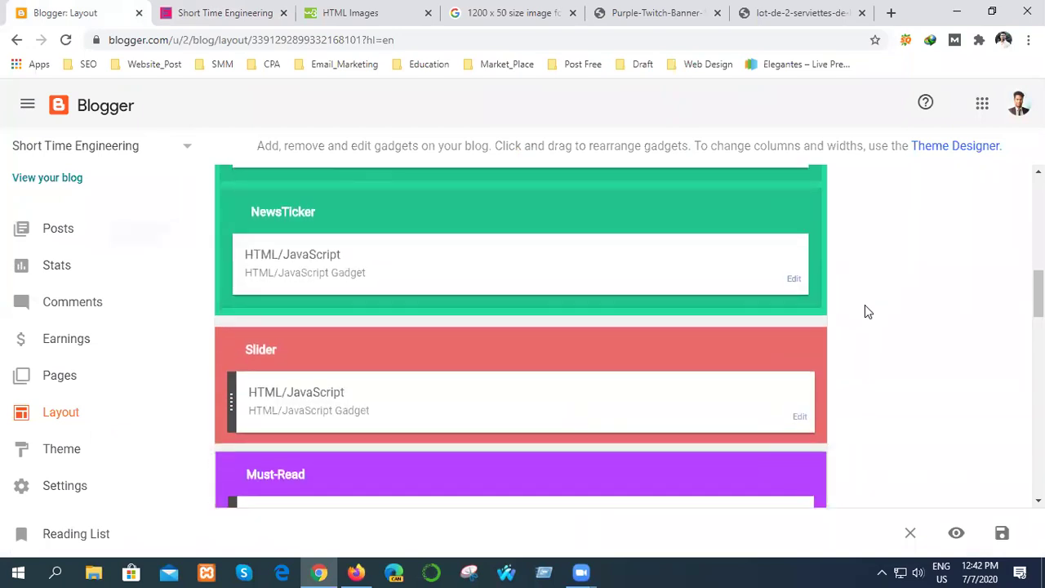
scroll(867, 312, "down", 6)
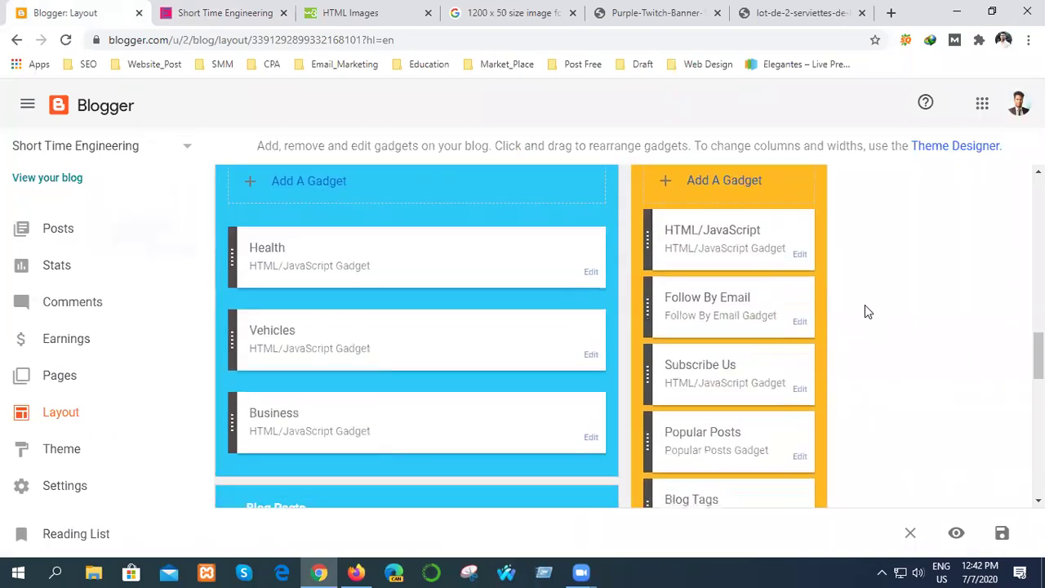
scroll(866, 311, "down", 3)
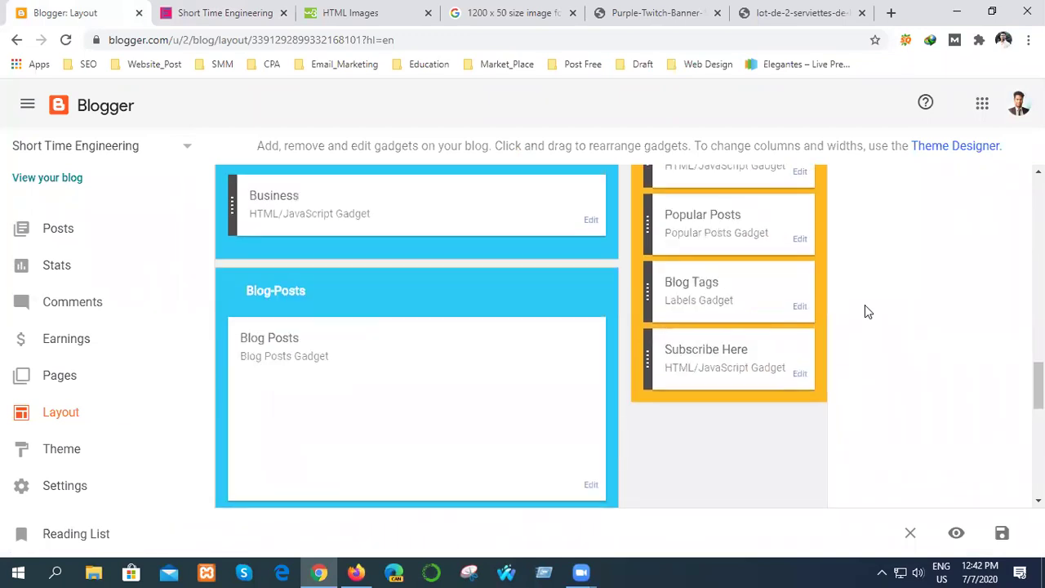
scroll(865, 304, "up", 3)
scroll(863, 303, "down", 2)
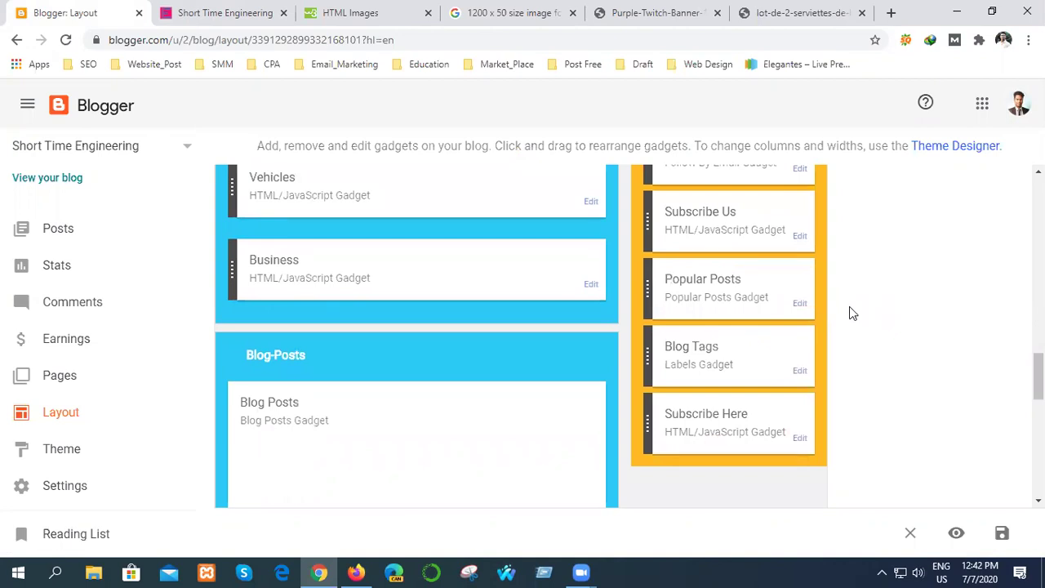
scroll(364, 389, "down", 1)
scroll(364, 392, "up", 1)
scroll(711, 379, "up", 2)
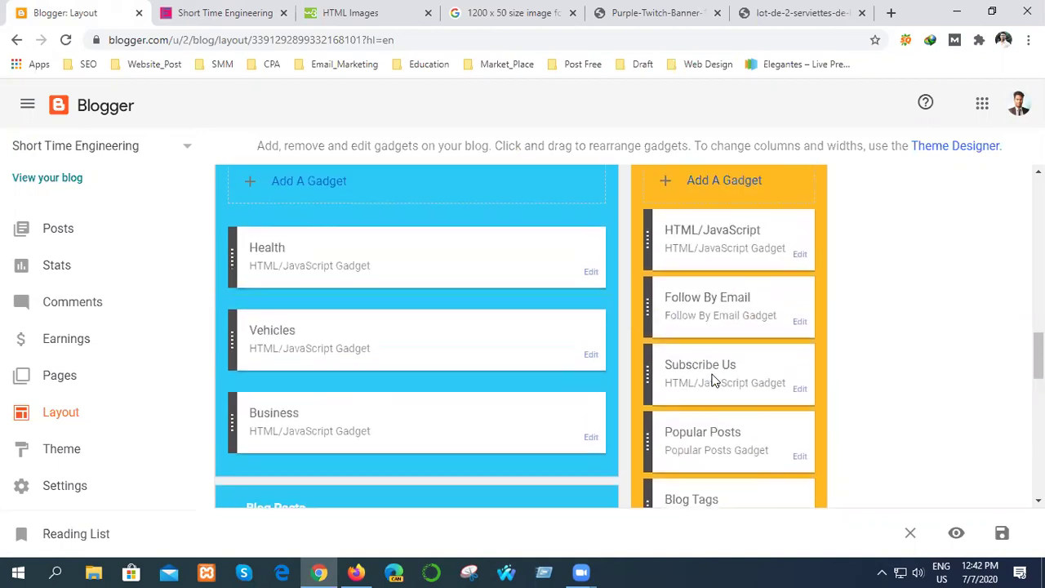
scroll(711, 376, "up", 1)
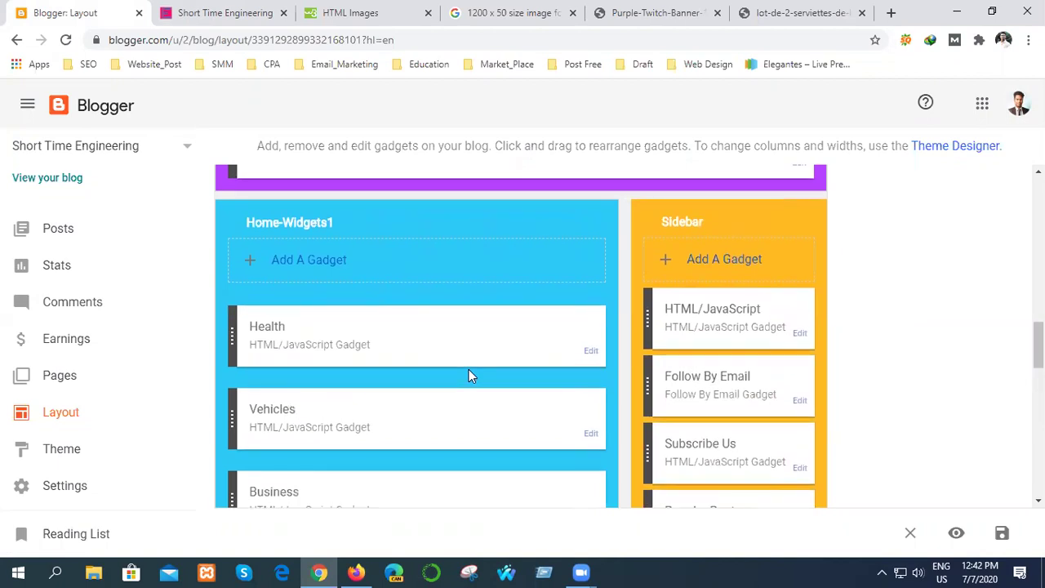
scroll(469, 368, "up", 2)
scroll(448, 320, "up", 4)
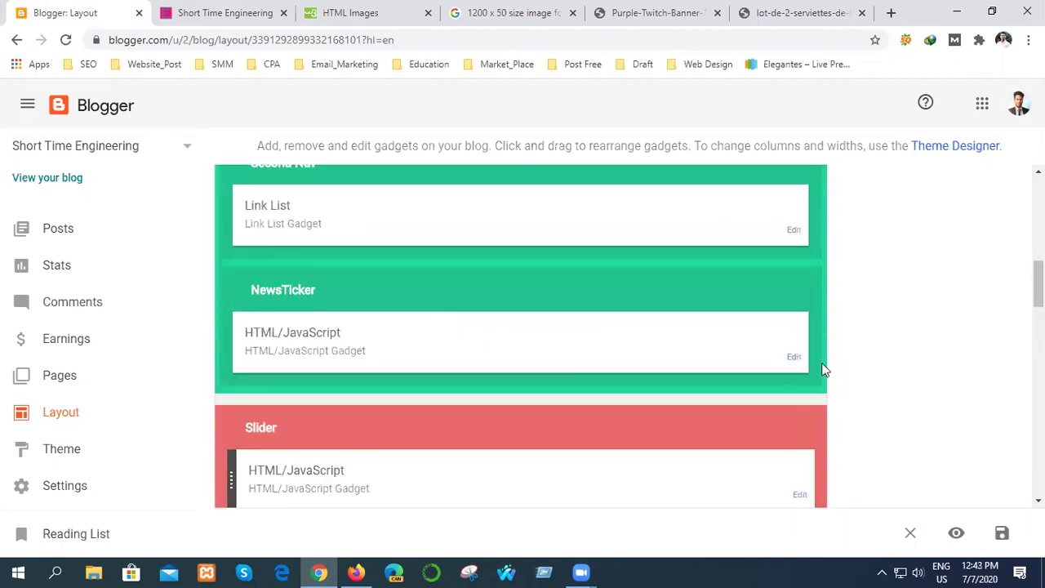
left_click(794, 359)
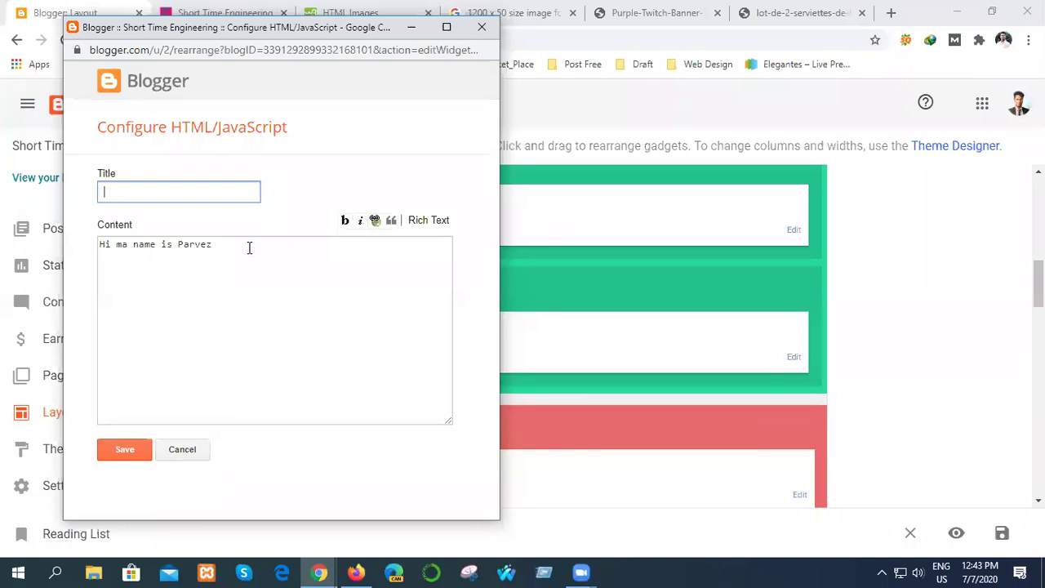
left_click_drag(249, 247, 99, 226)
key("BackSpace")
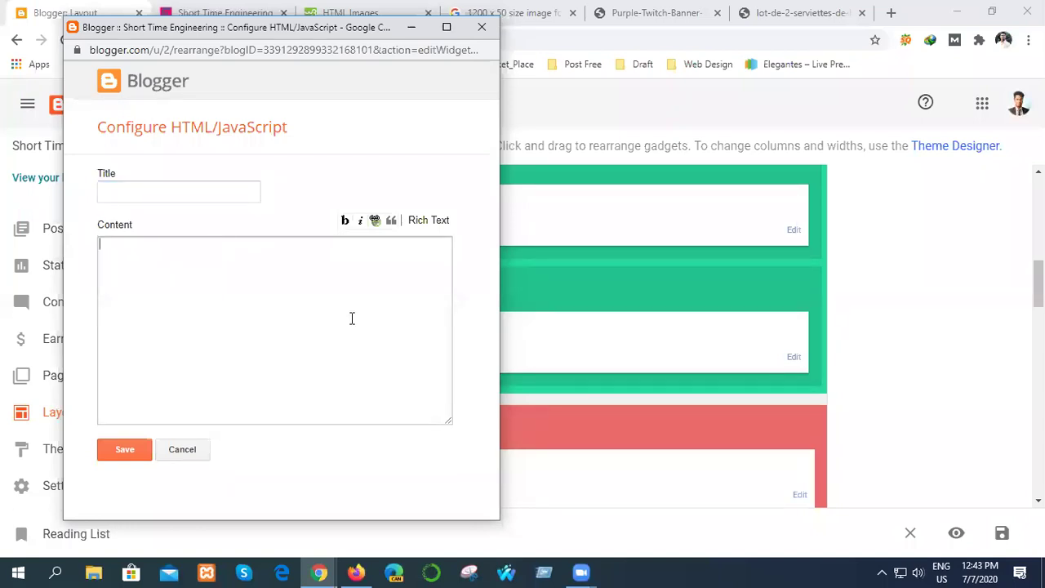
key("ctrl+z")
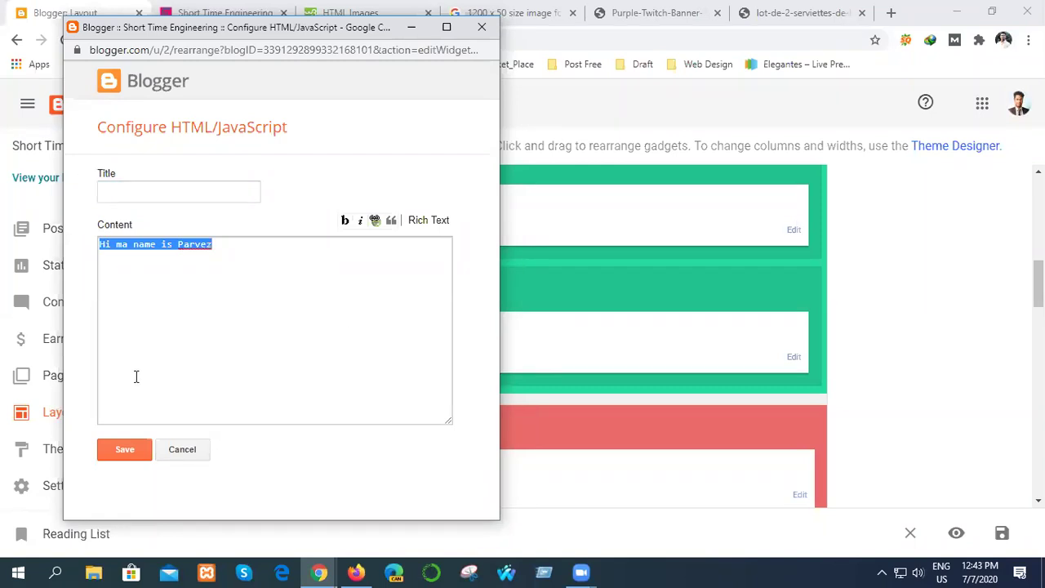
left_click(481, 27)
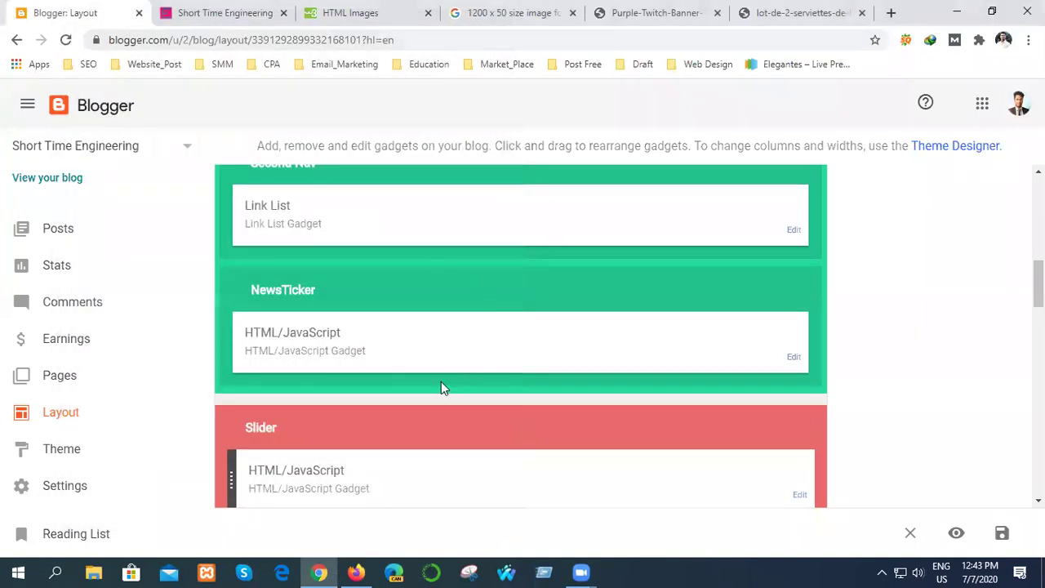
Look through the blog's Pages list and its Stats page, down to the Posts and Pages statistics
scroll(445, 380, "down", 4)
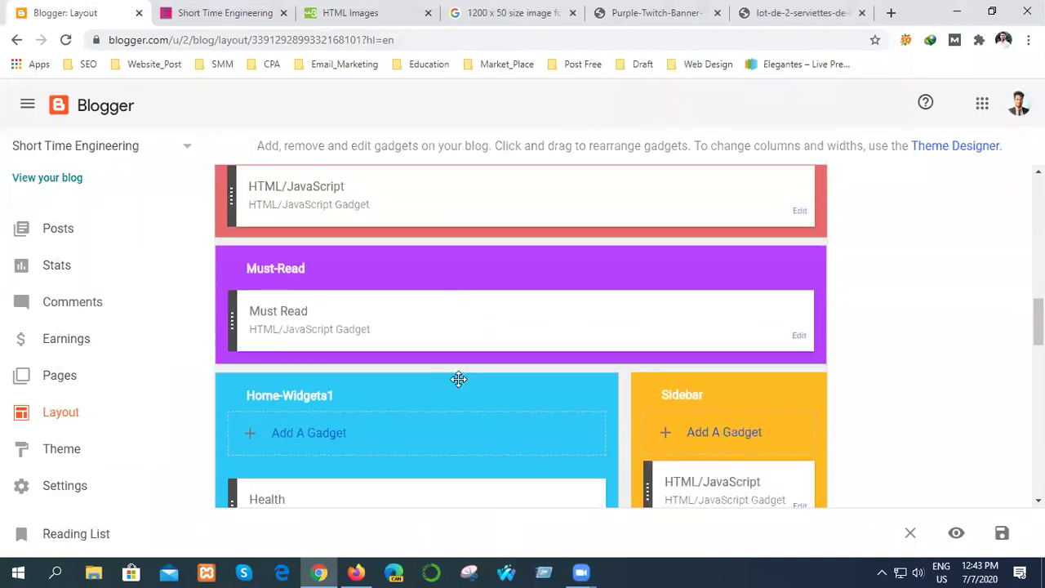
left_click(60, 375)
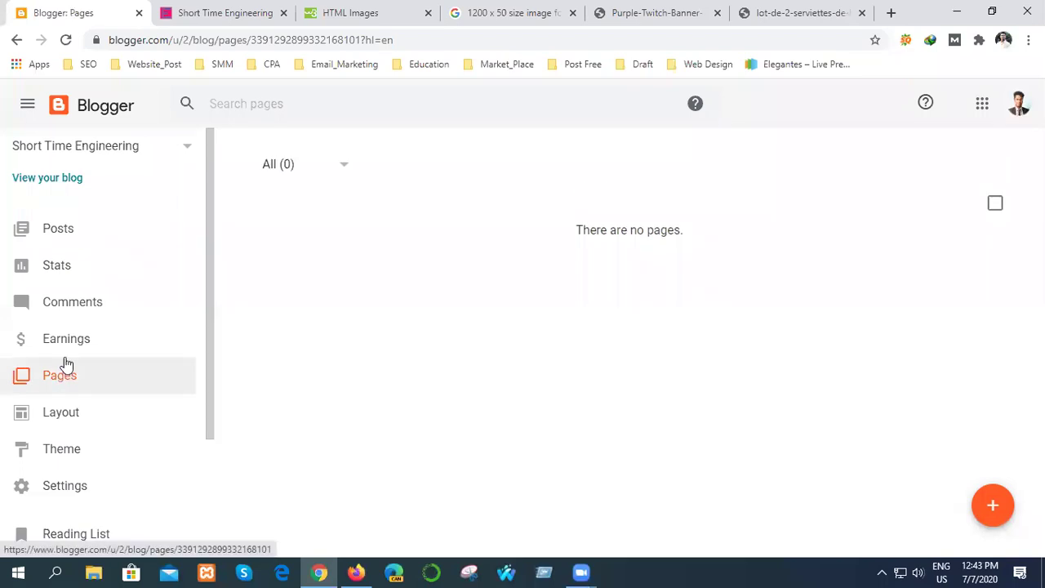
left_click(49, 266)
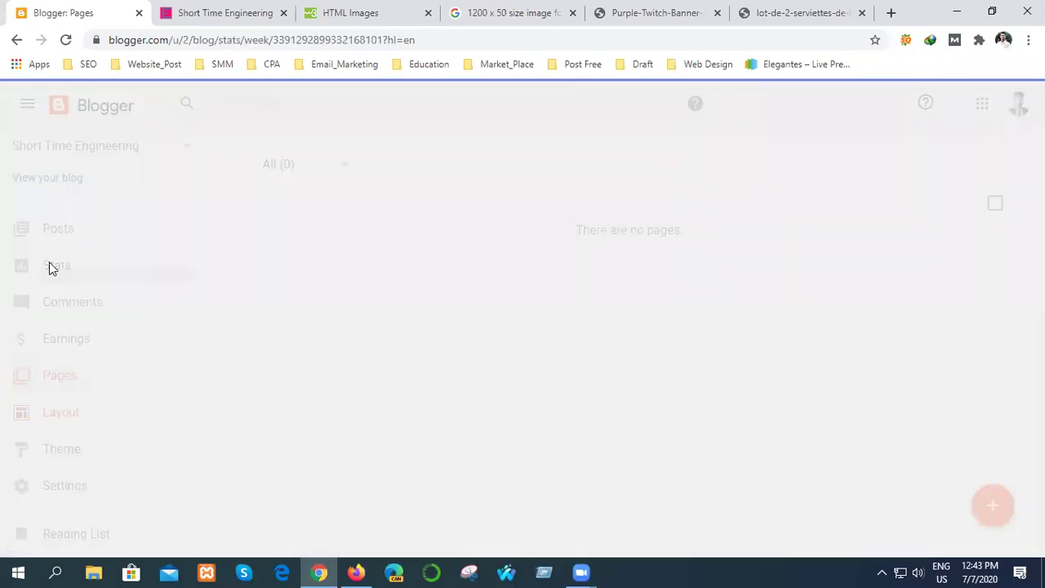
scroll(548, 372, "down", 1)
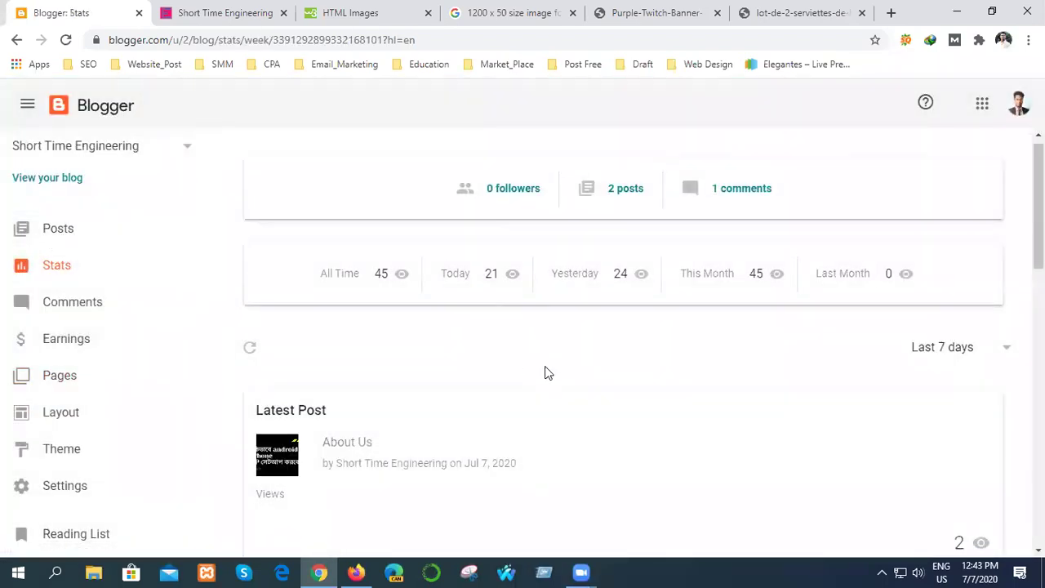
scroll(548, 372, "down", 8)
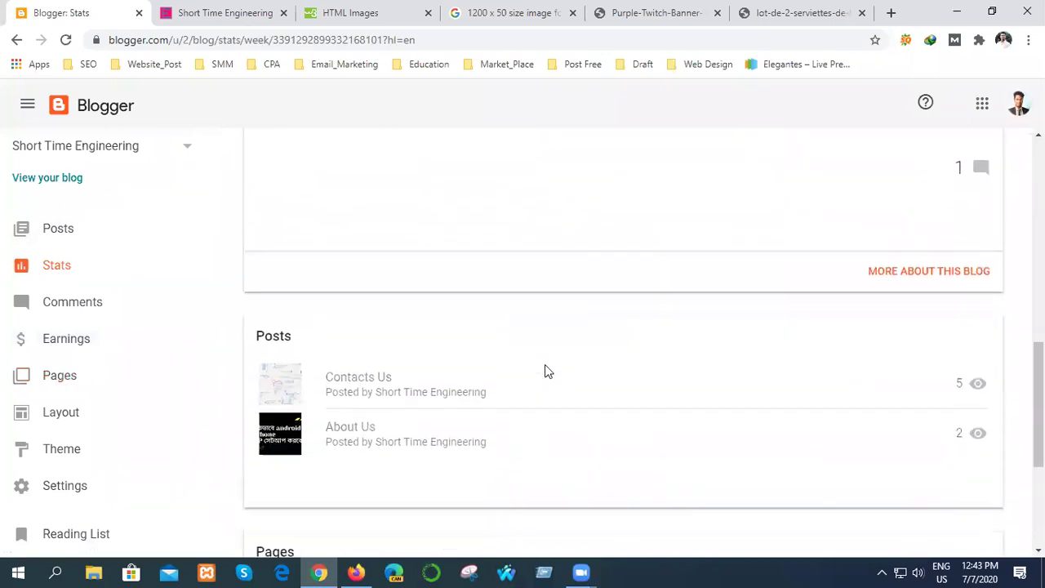
scroll(545, 370, "down", 3)
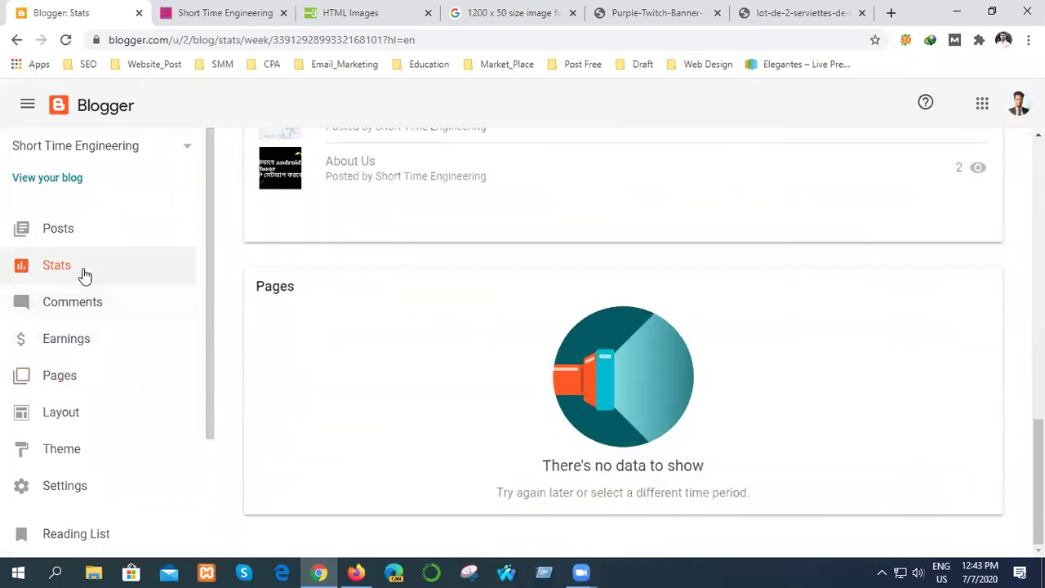
View the blog's posts list and review the Publishing, HTTPS and Permissions sections of its settings
left_click(68, 242)
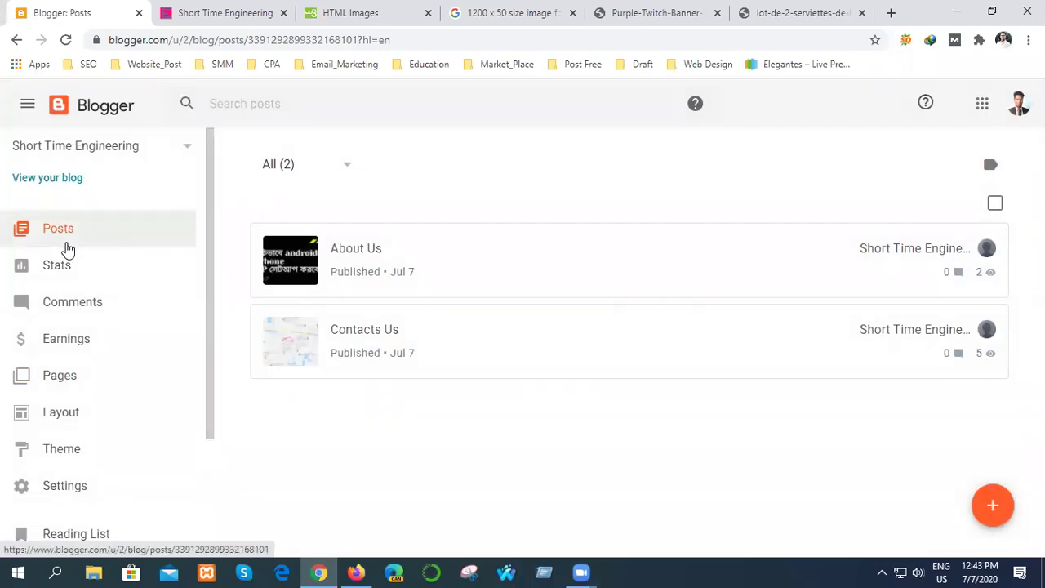
left_click(70, 412)
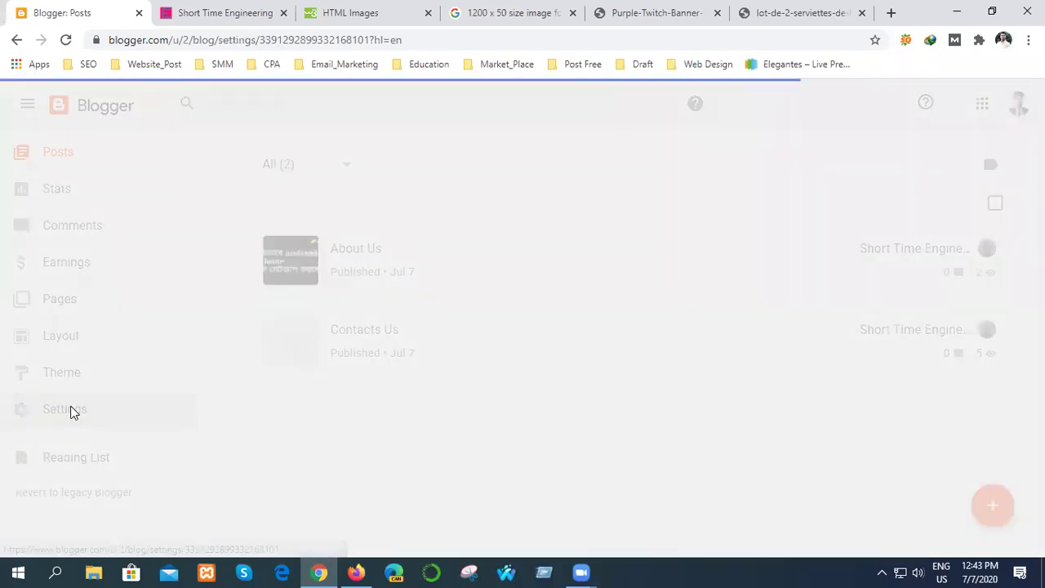
scroll(347, 418, "down", 2)
scroll(347, 418, "down", 4)
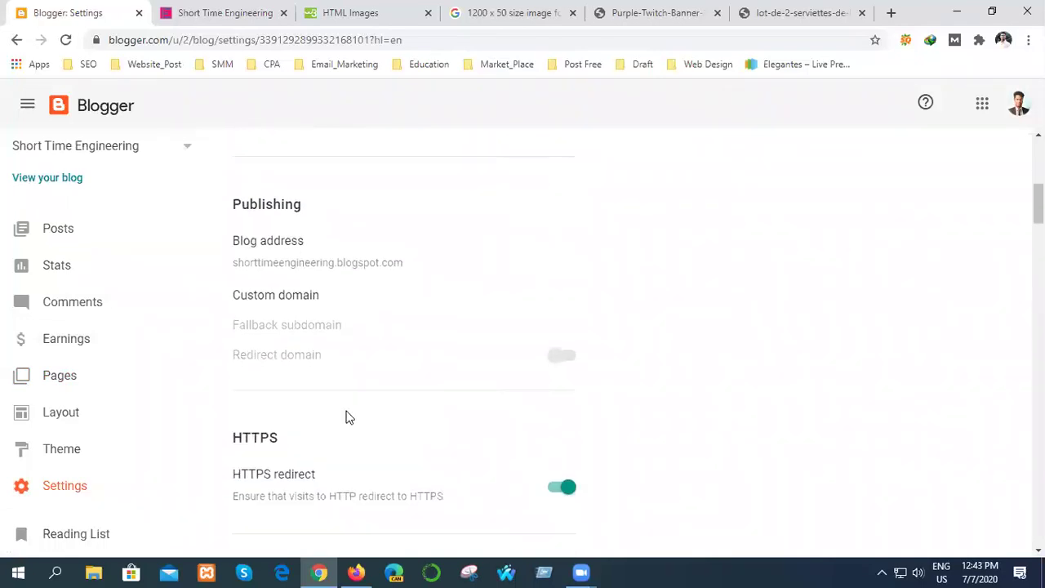
scroll(347, 418, "down", 3)
scroll(347, 418, "down", 2)
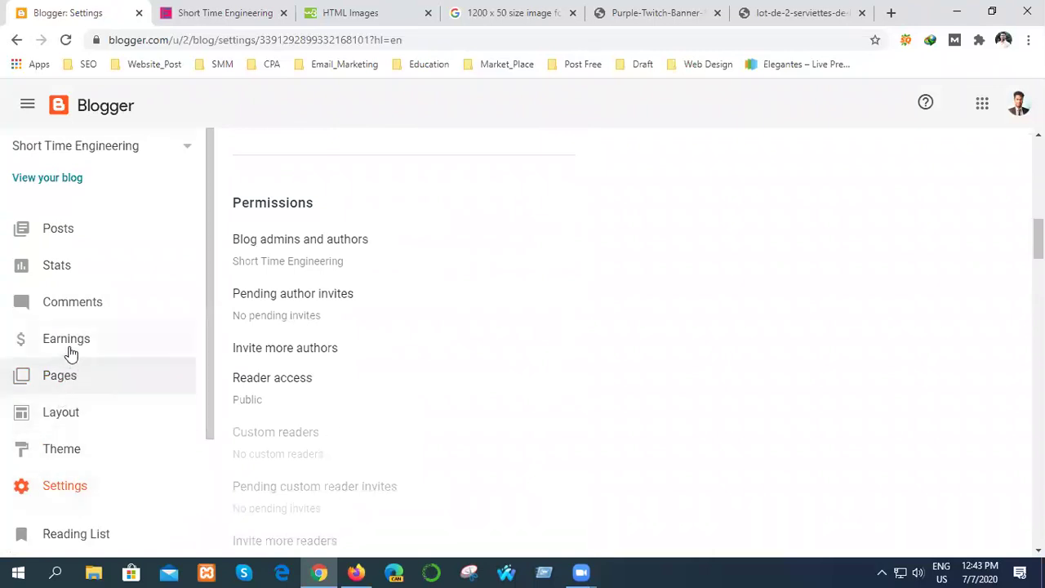
Open the About Us post for editing and go to its label entry in the post settings
left_click(62, 231)
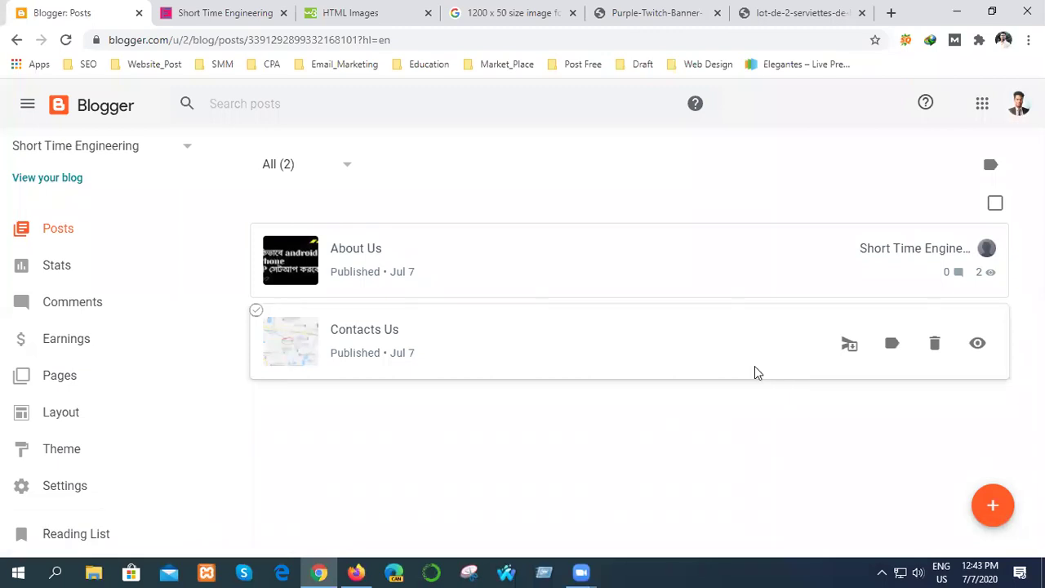
left_click(583, 263)
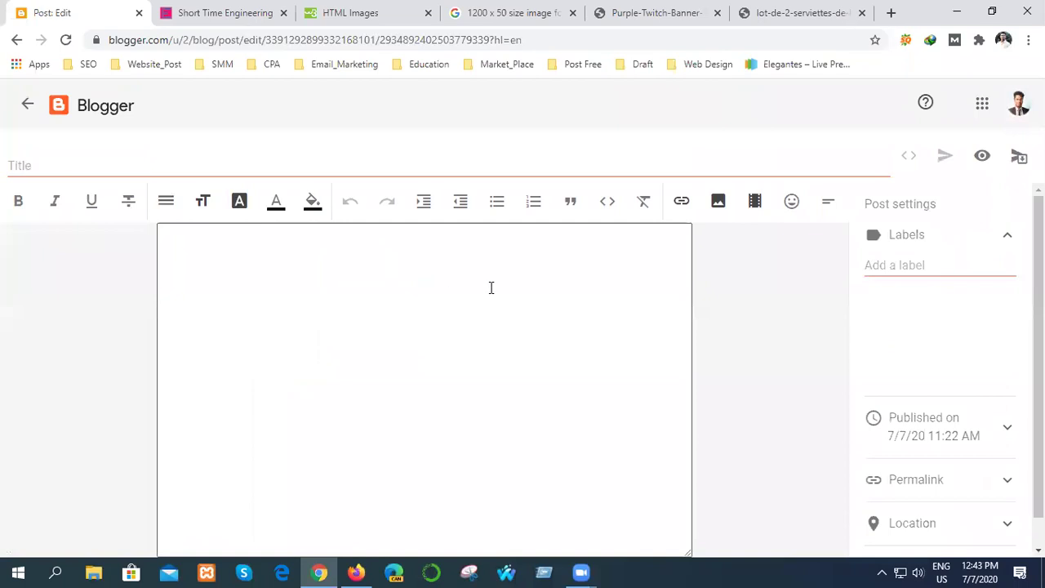
left_click(1006, 239)
left_click(1004, 240)
left_click(921, 264)
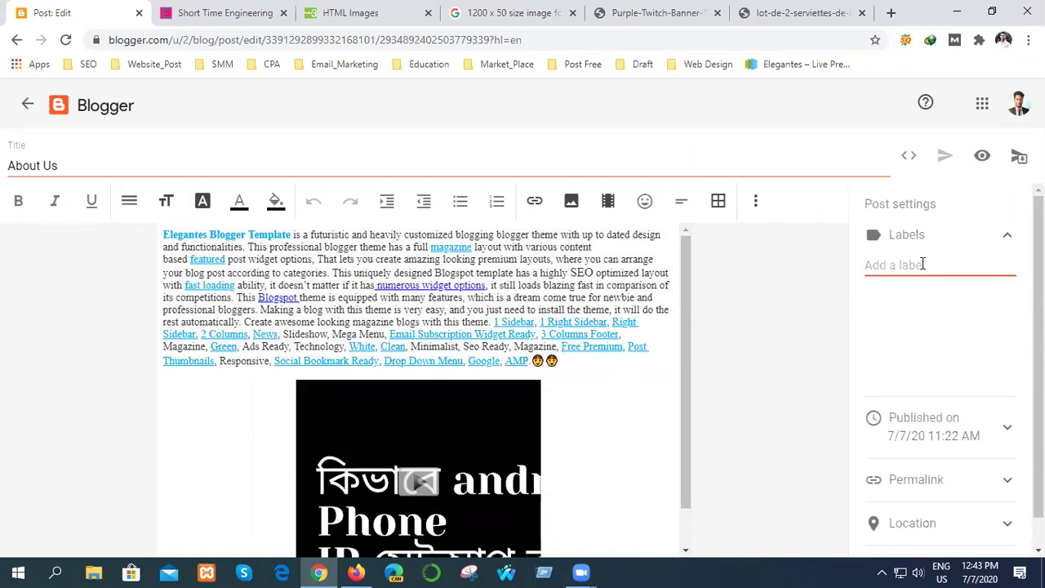
Add the label "business" to the About Us post, matching the live blog's Must Read text, and update the post
left_click(237, 13)
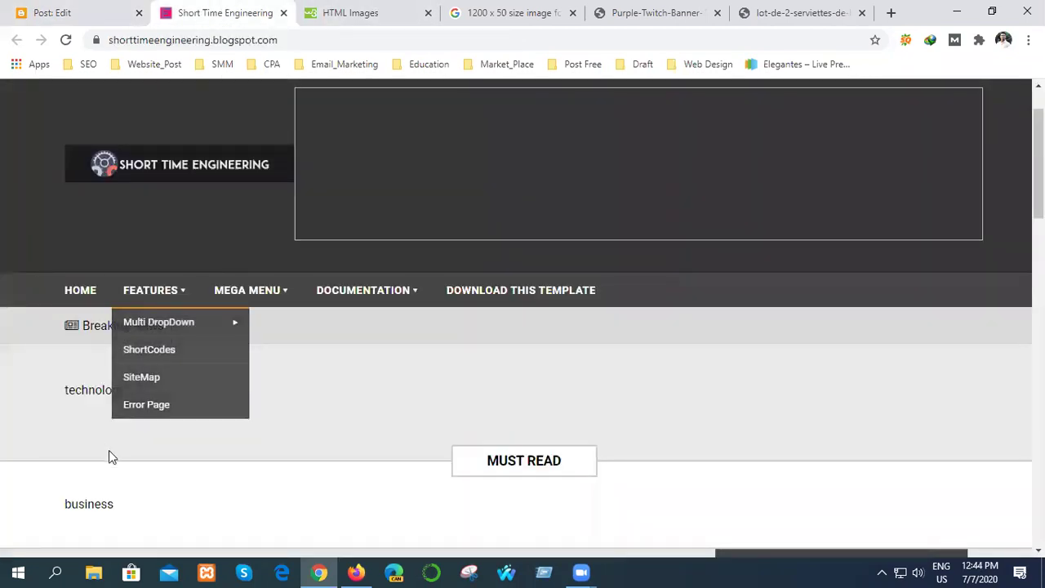
left_click_drag(107, 504, 70, 501)
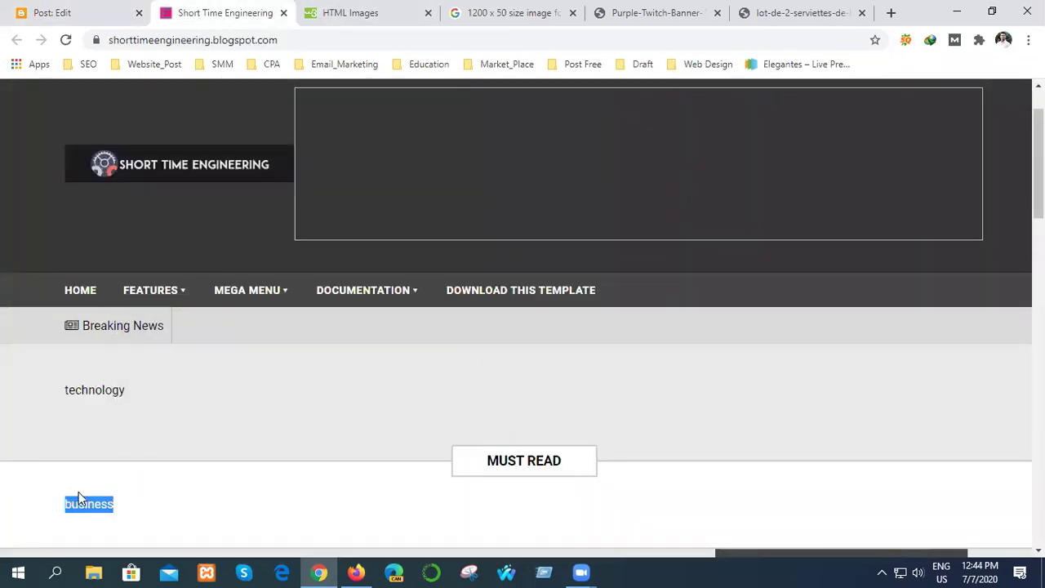
left_click(65, 13)
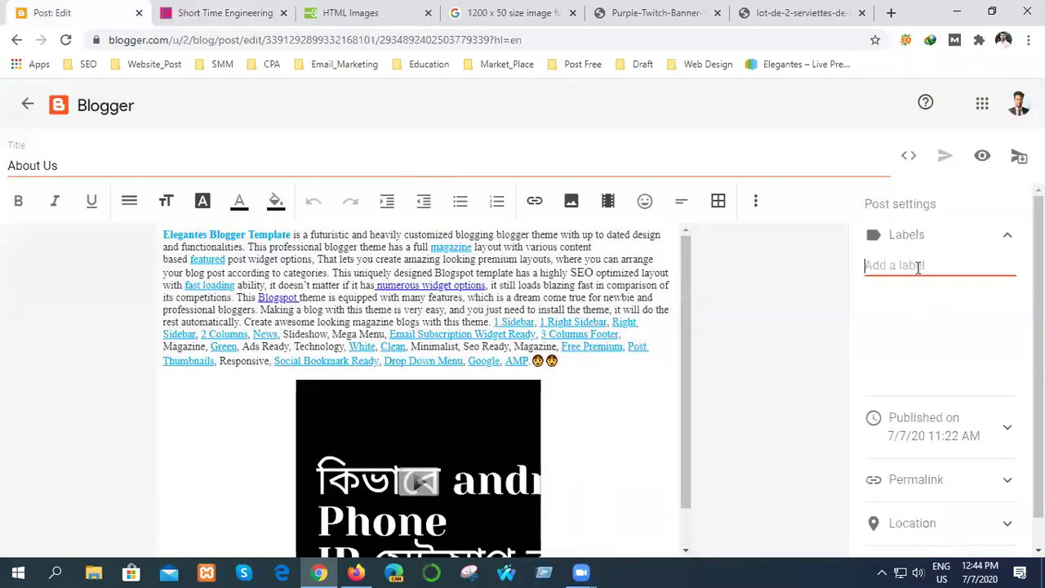
type("business")
left_click(877, 292)
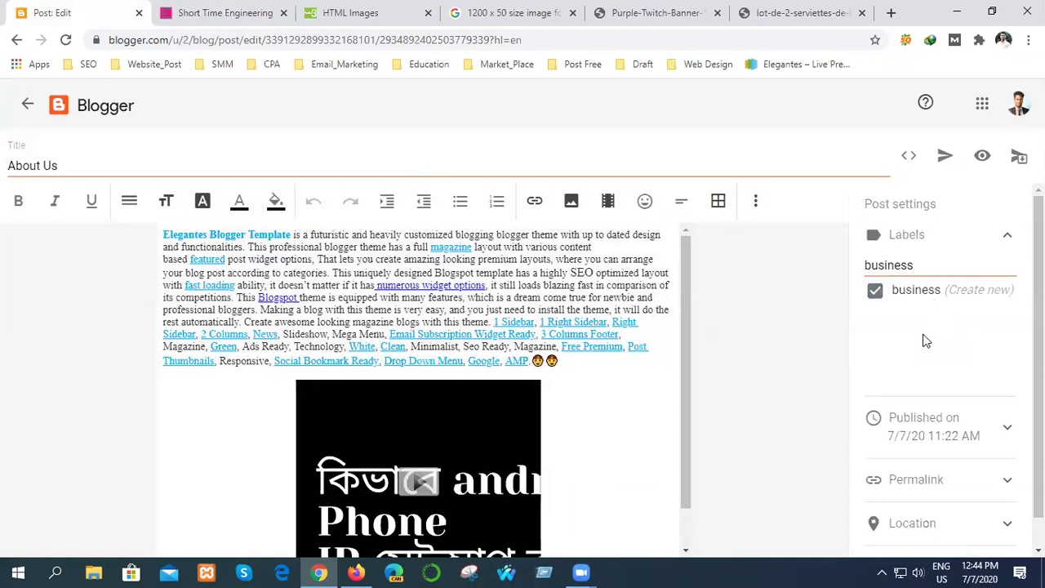
left_click(944, 157)
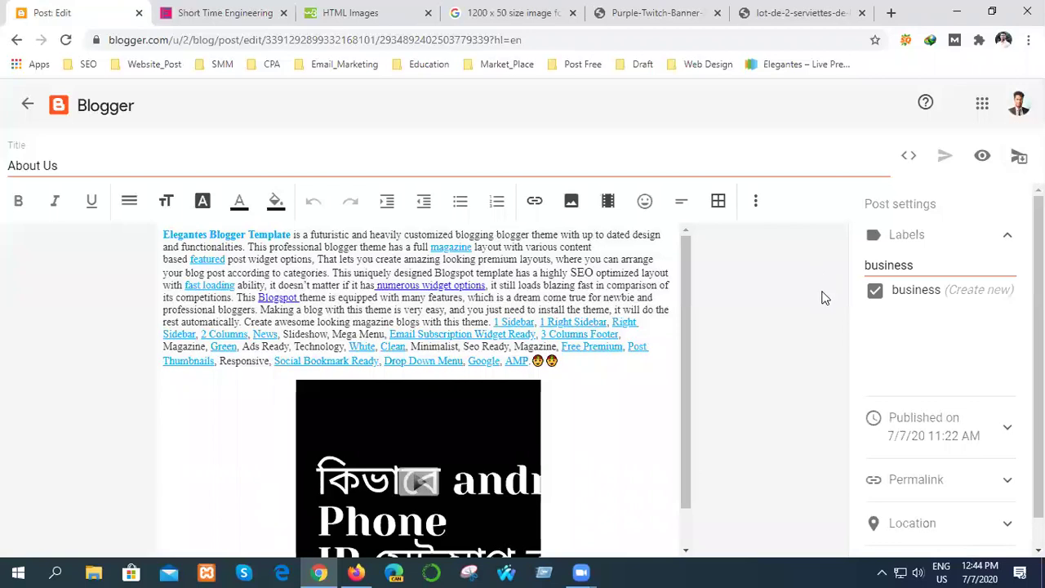
Reload the live blog and check the Must Read section and the post list for the newly labelled About Us post
left_click(216, 15)
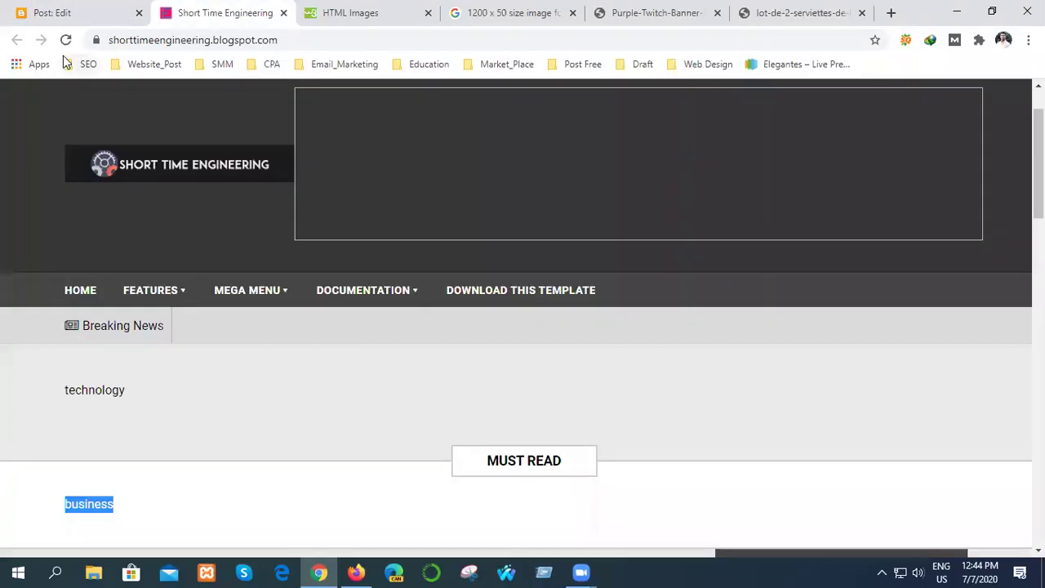
scroll(275, 400, "down", 2)
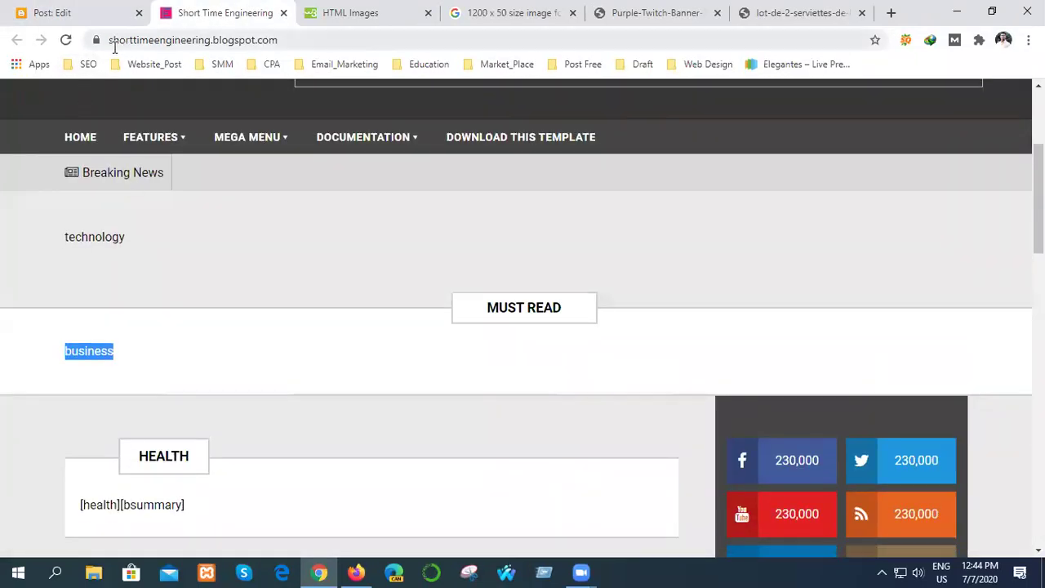
left_click(65, 40)
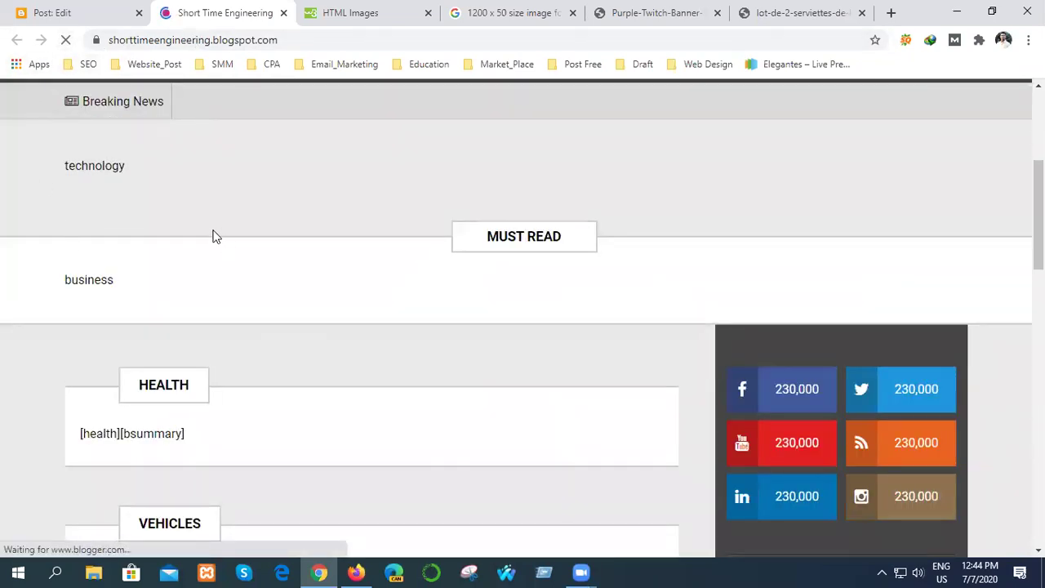
scroll(203, 264, "down", 4)
scroll(204, 267, "down", 3)
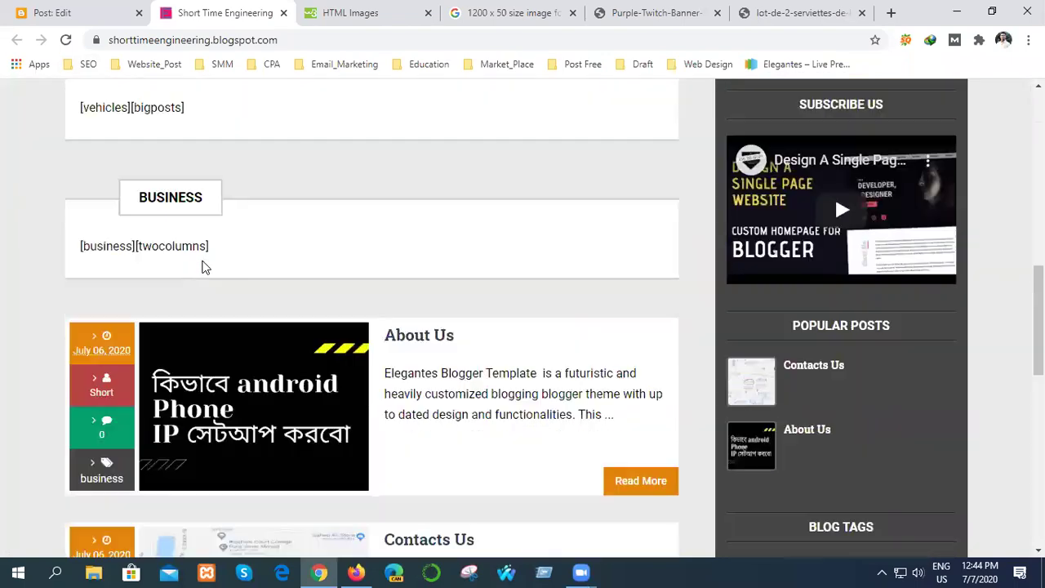
scroll(203, 266, "down", 8)
scroll(203, 264, "up", 14)
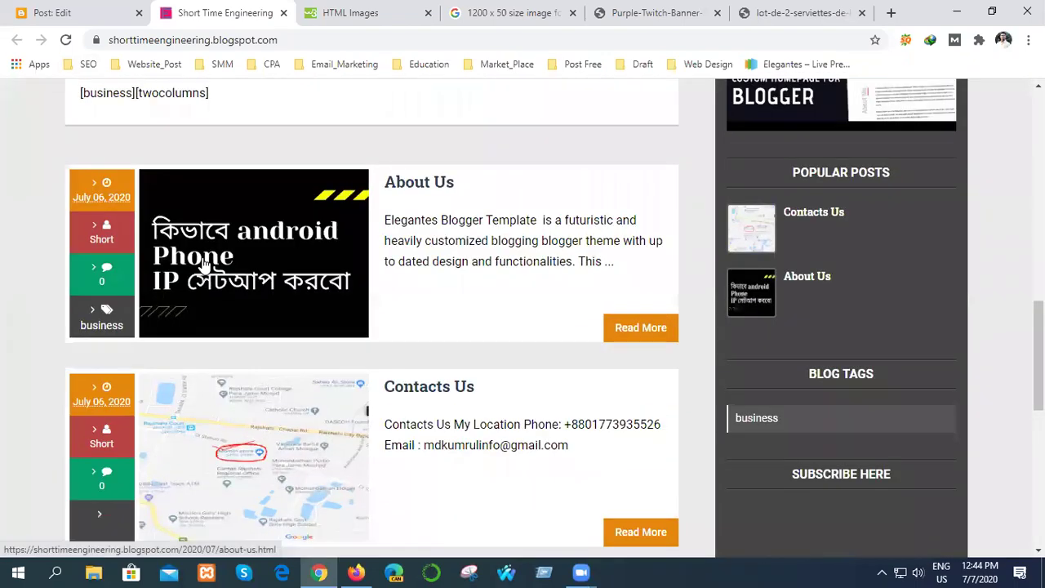
scroll(203, 262, "up", 2)
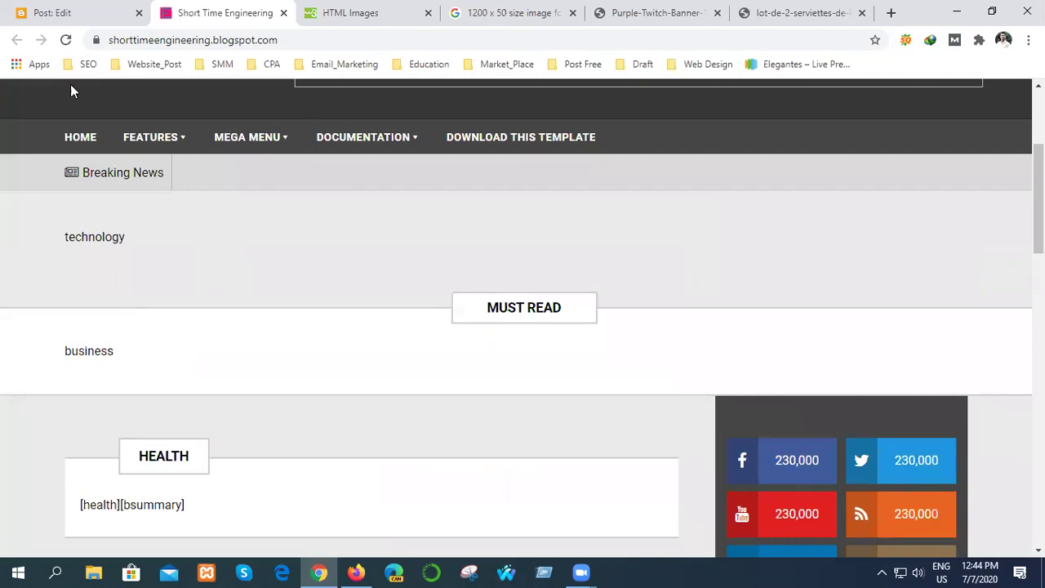
left_click(67, 40)
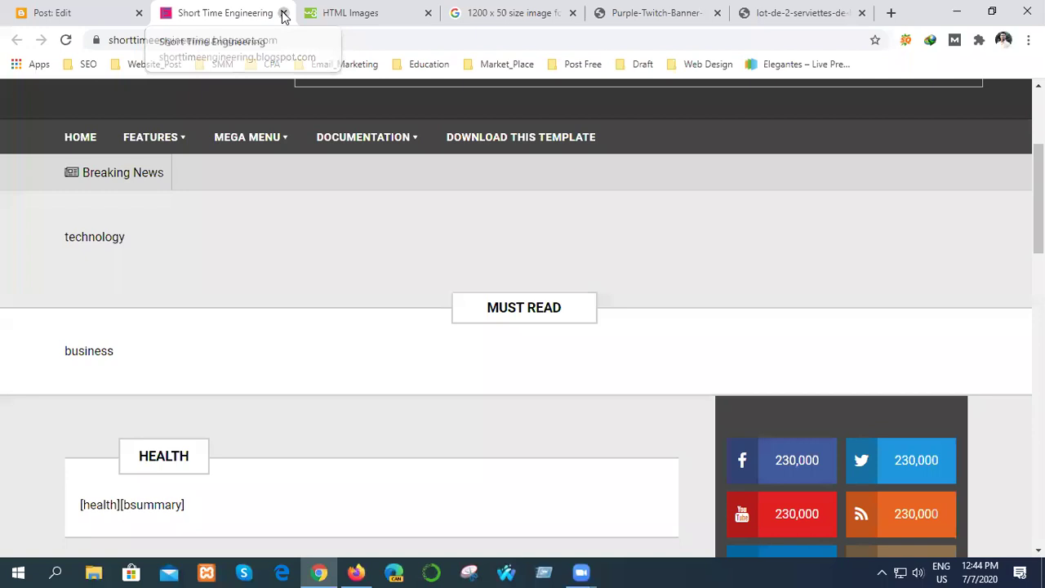
Close the live blog, reopen it in a new tab from the Blogger posts list, and recheck the Must Read section
left_click(284, 13)
left_click(74, 13)
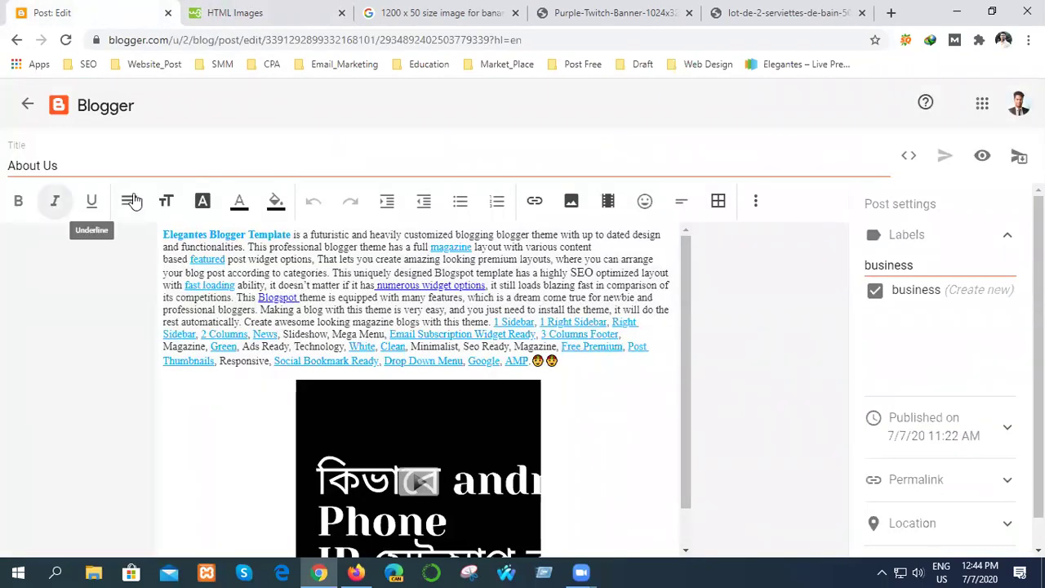
left_click(34, 108)
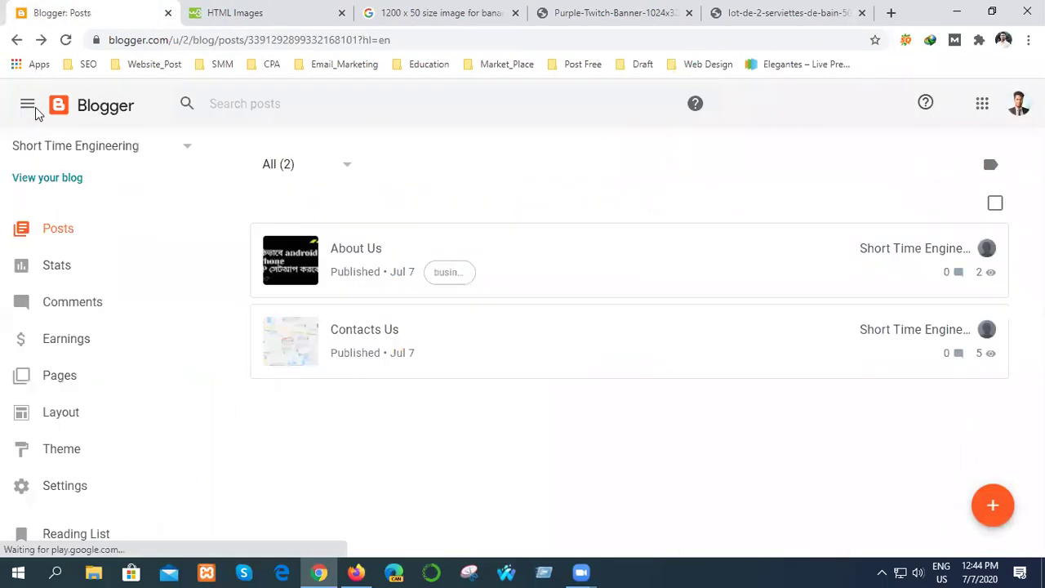
right_click(65, 178)
left_click(128, 188)
left_click(210, 10)
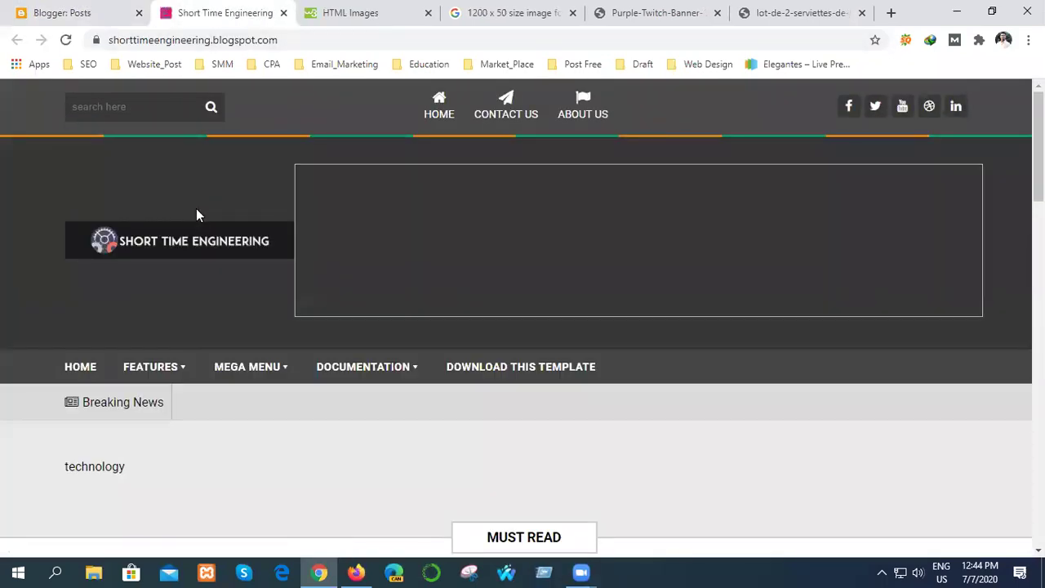
scroll(193, 342, "down", 1)
mouse_move(195, 355)
scroll(199, 347, "down", 3)
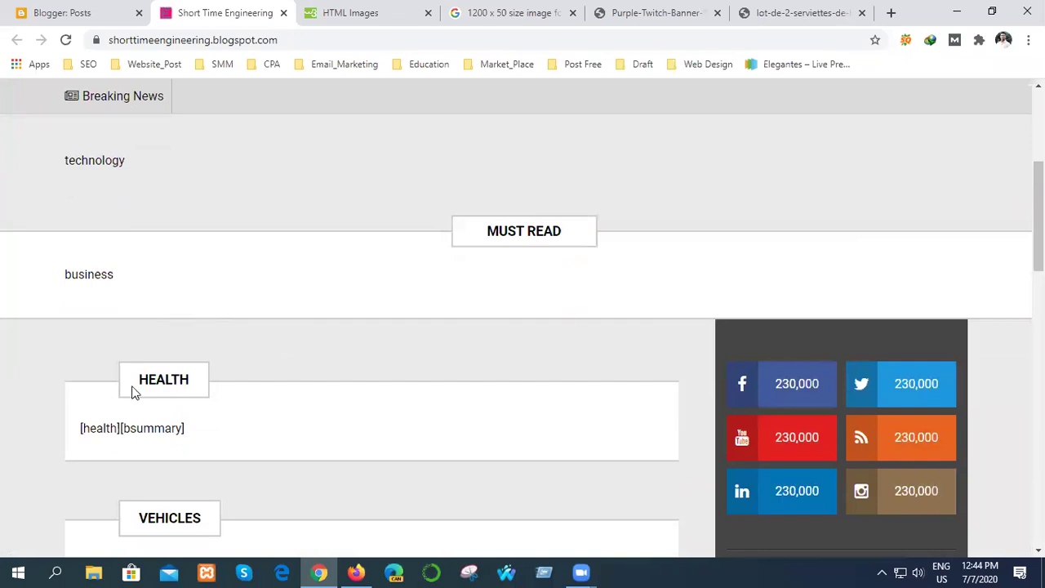
Check the live blog's Health, Vehicles and Business sections, post list and header area for content from the labelled post
scroll(135, 392, "down", 5)
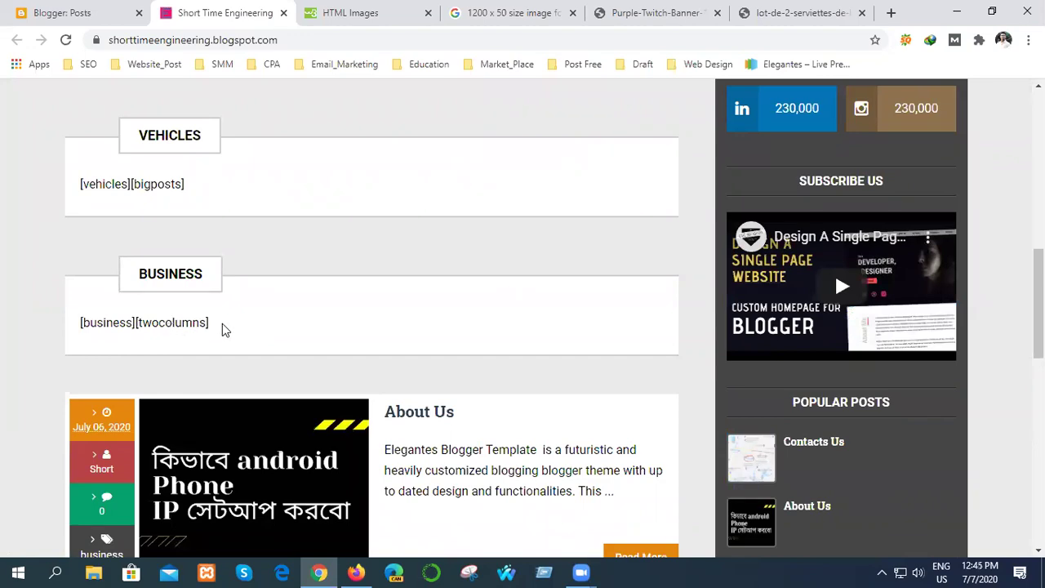
scroll(221, 329, "down", 7)
scroll(217, 330, "up", 4)
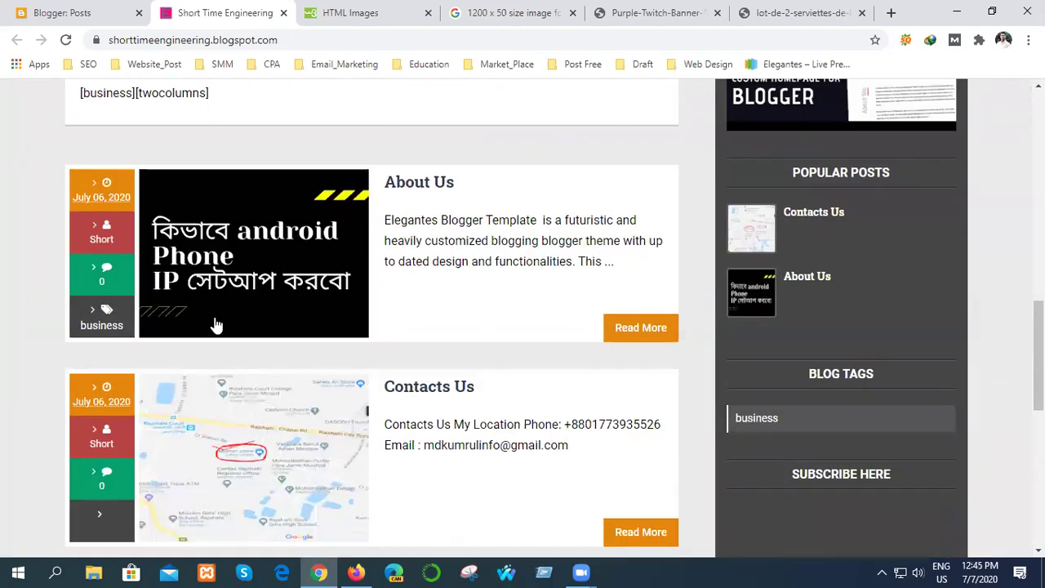
scroll(217, 326, "down", 6)
scroll(229, 327, "up", 5)
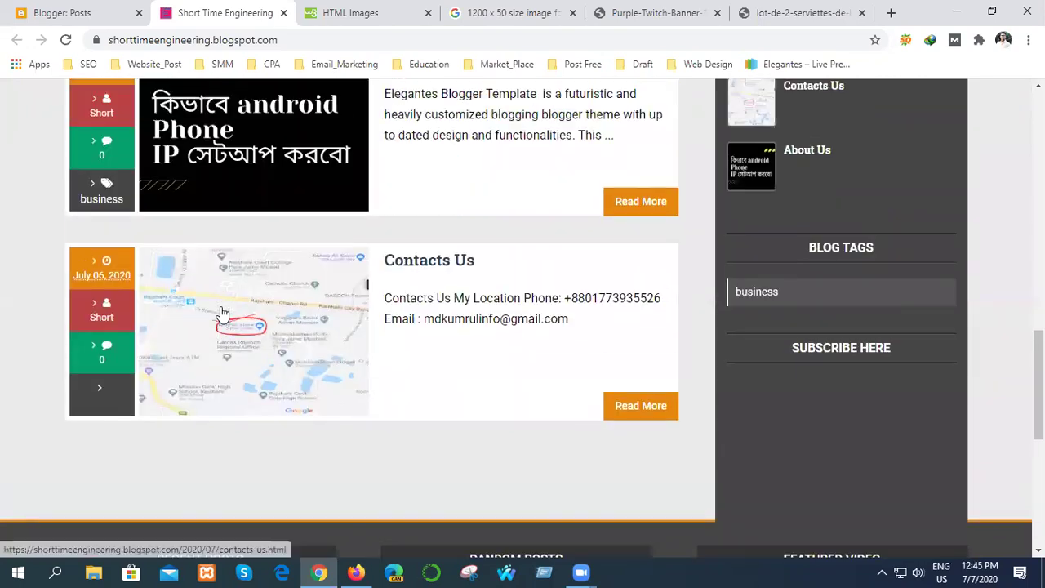
scroll(220, 313, "up", 12)
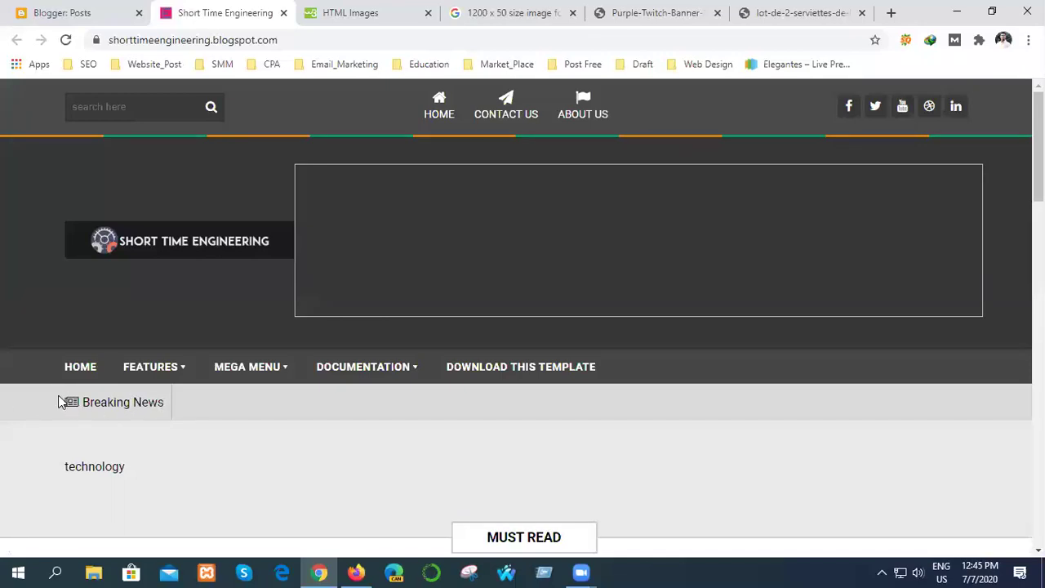
left_click(74, 10)
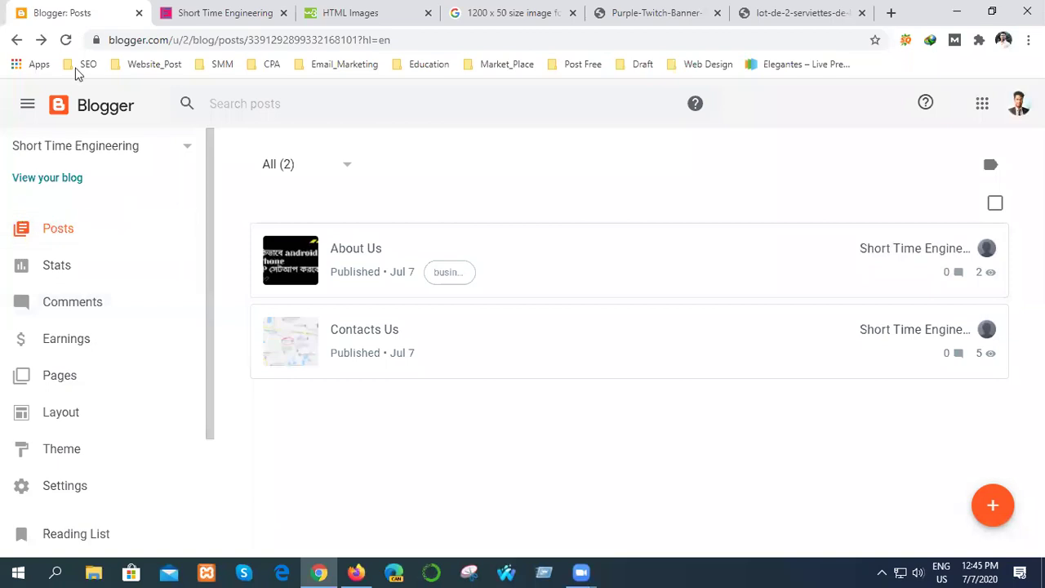
left_click(204, 10)
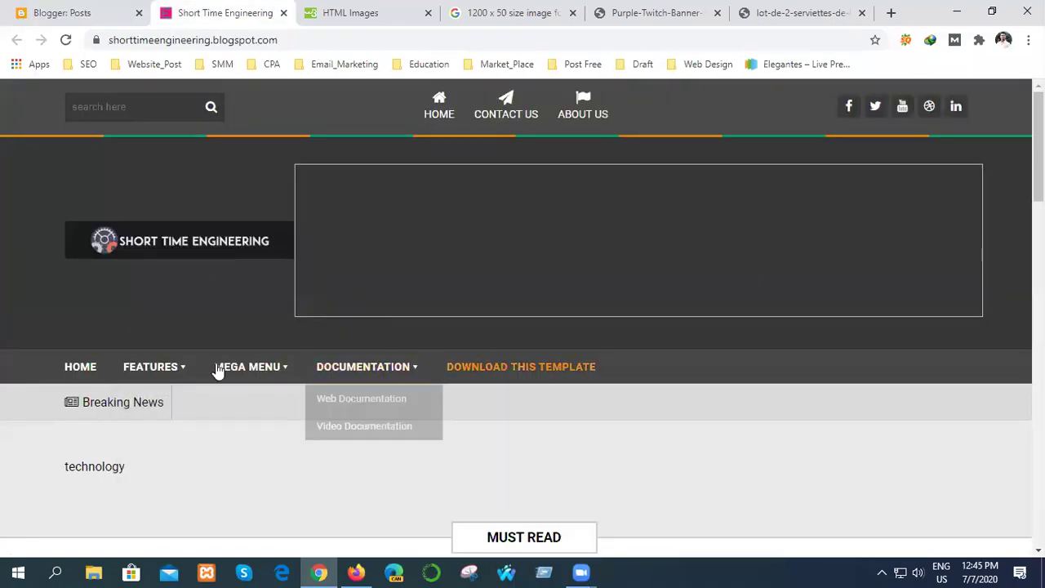
Open the blog's layout from Blogger and review its gadget sections down to Home-Widgets1 and Blog-Posts
left_click(105, 10)
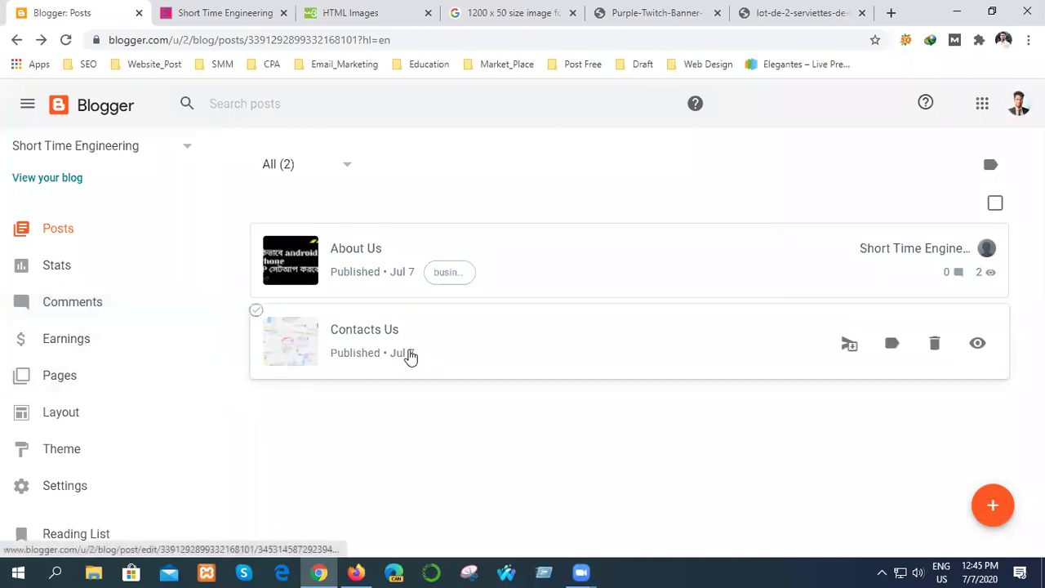
scroll(73, 375, "down", 1)
scroll(70, 376, "down", 2)
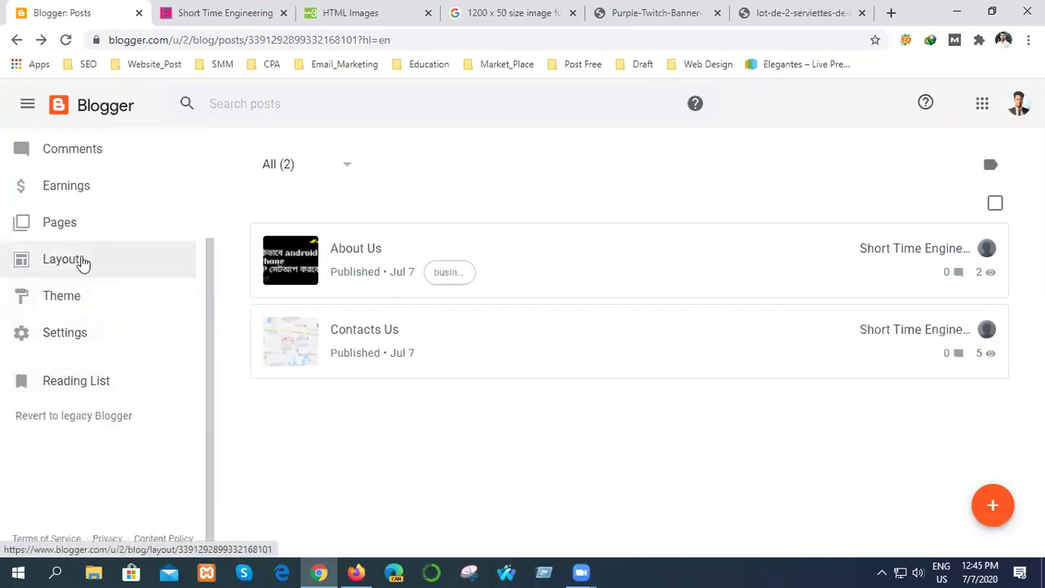
left_click(91, 259)
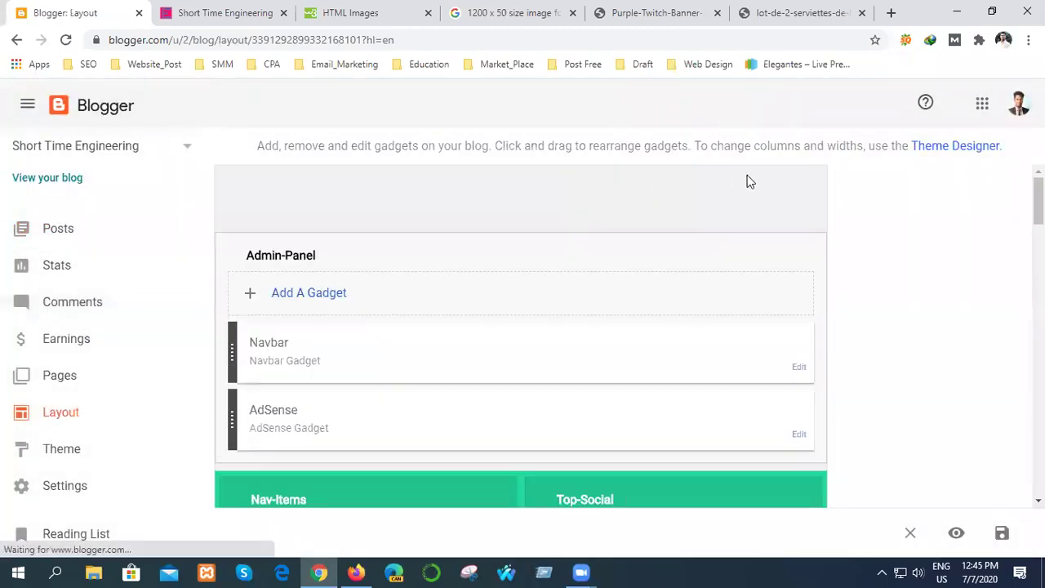
scroll(298, 374, "down", 1)
scroll(298, 375, "down", 5)
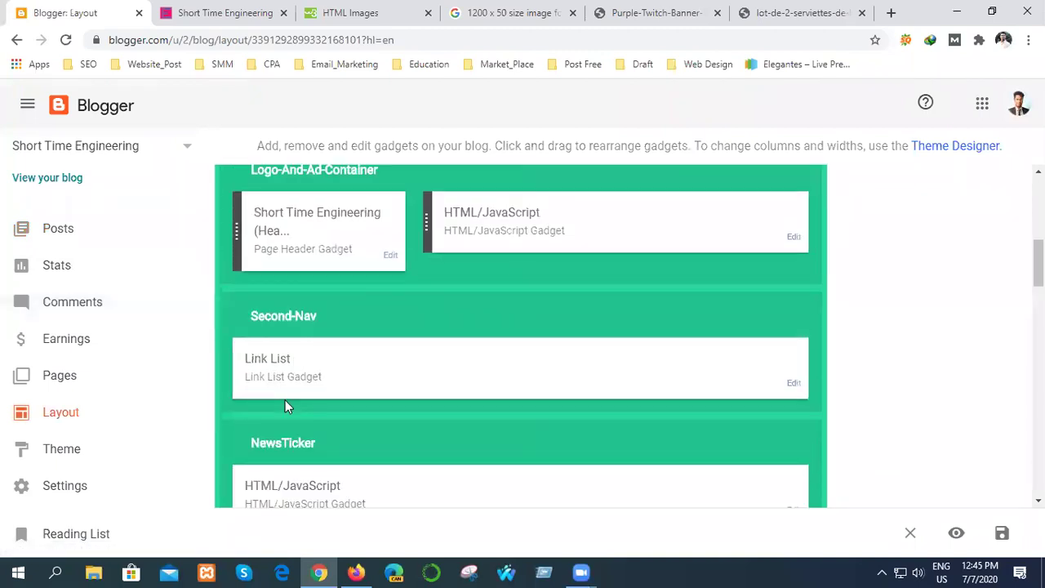
scroll(502, 396, "down", 2)
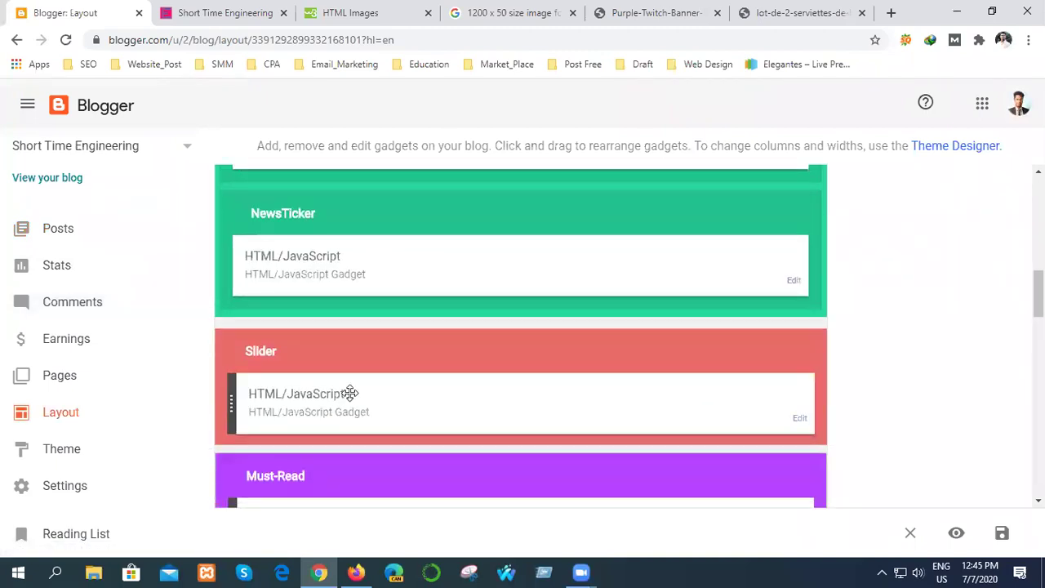
scroll(689, 325, "down", 1)
scroll(581, 363, "down", 2)
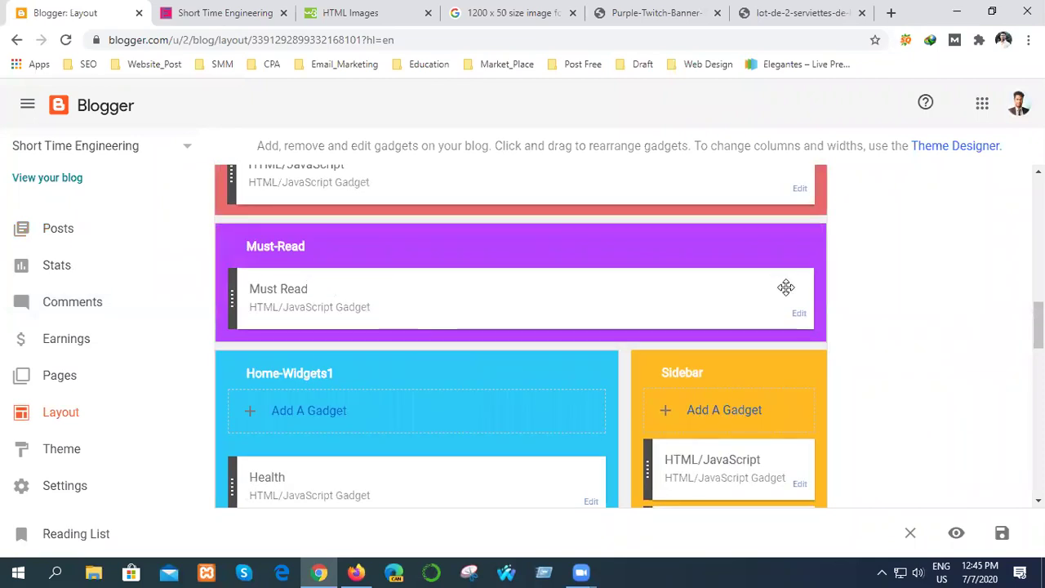
scroll(429, 378, "down", 2)
scroll(439, 372, "down", 2)
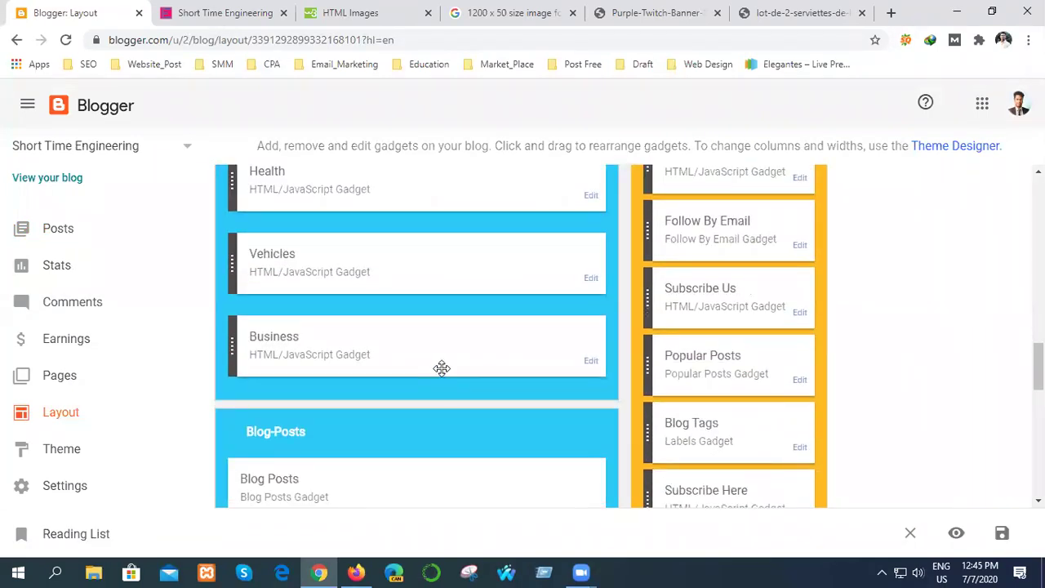
Inspect the Must Read gadget's title and content in its configuration window, and close it without saving
scroll(592, 351, "up", 1)
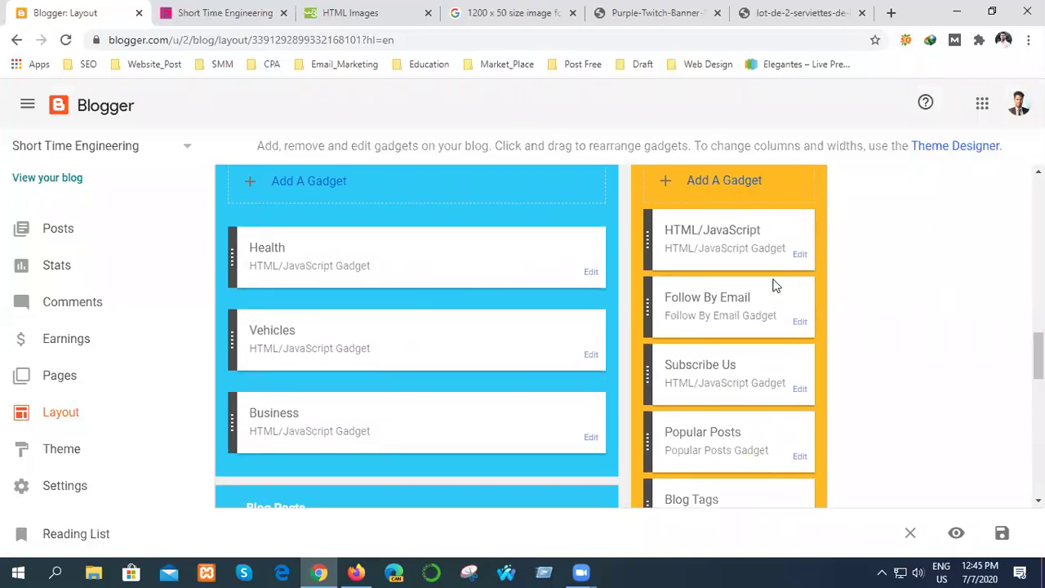
scroll(440, 336, "up", 1)
scroll(440, 336, "up", 3)
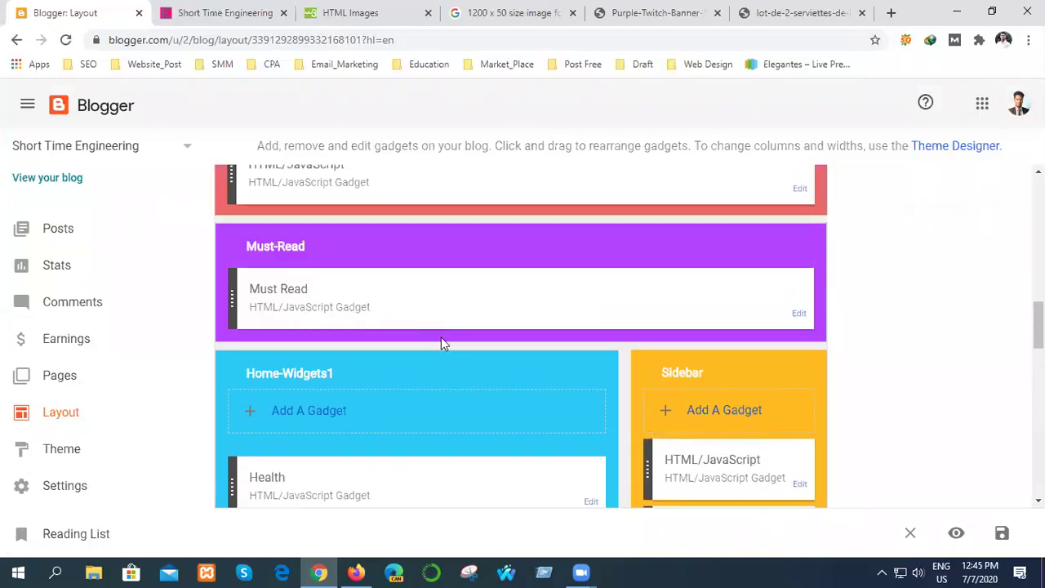
scroll(441, 331, "up", 1)
scroll(441, 327, "up", 1)
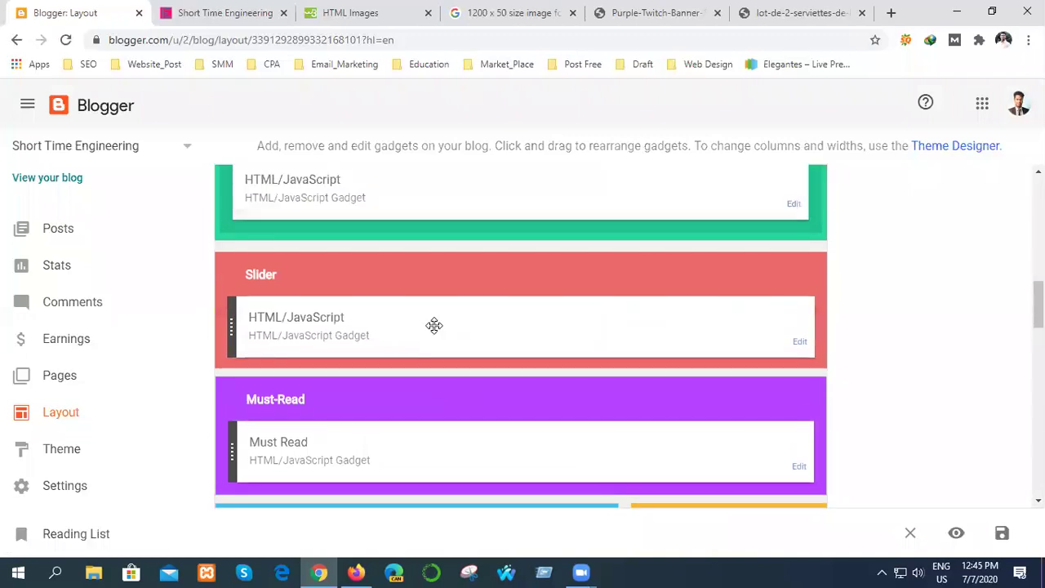
scroll(431, 324, "down", 1)
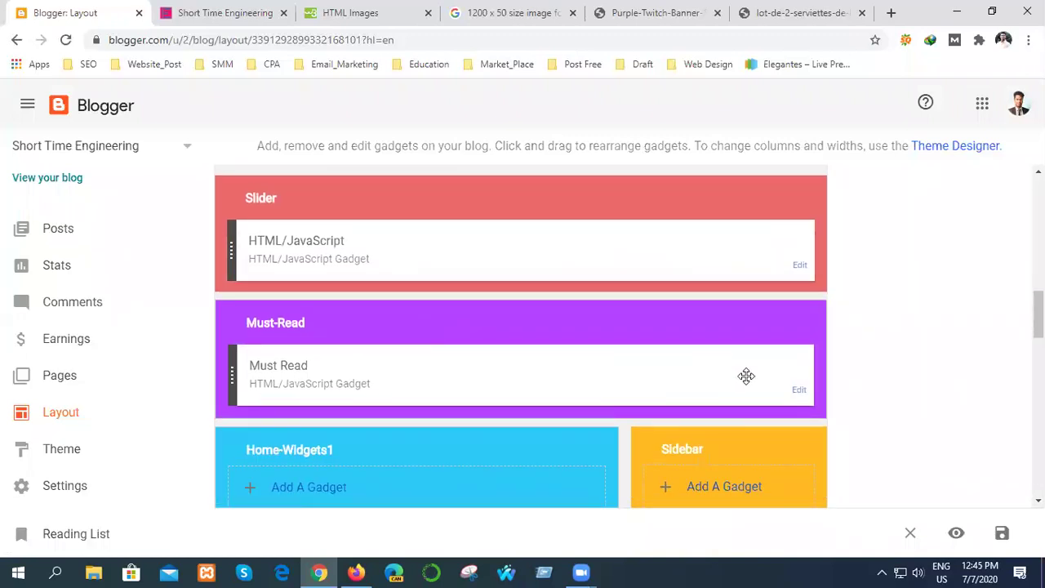
left_click(799, 390)
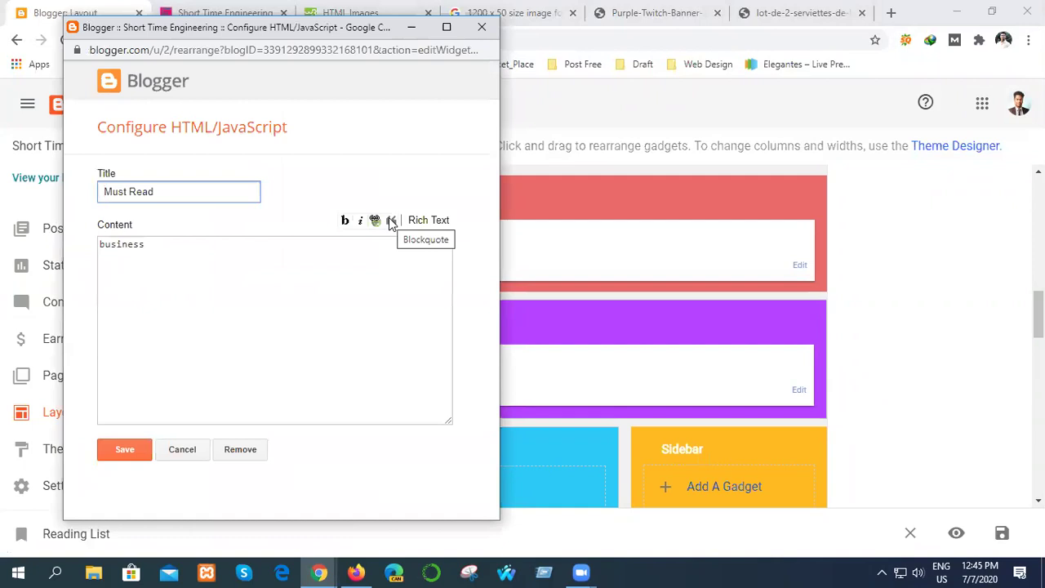
left_click(423, 218)
left_click(423, 219)
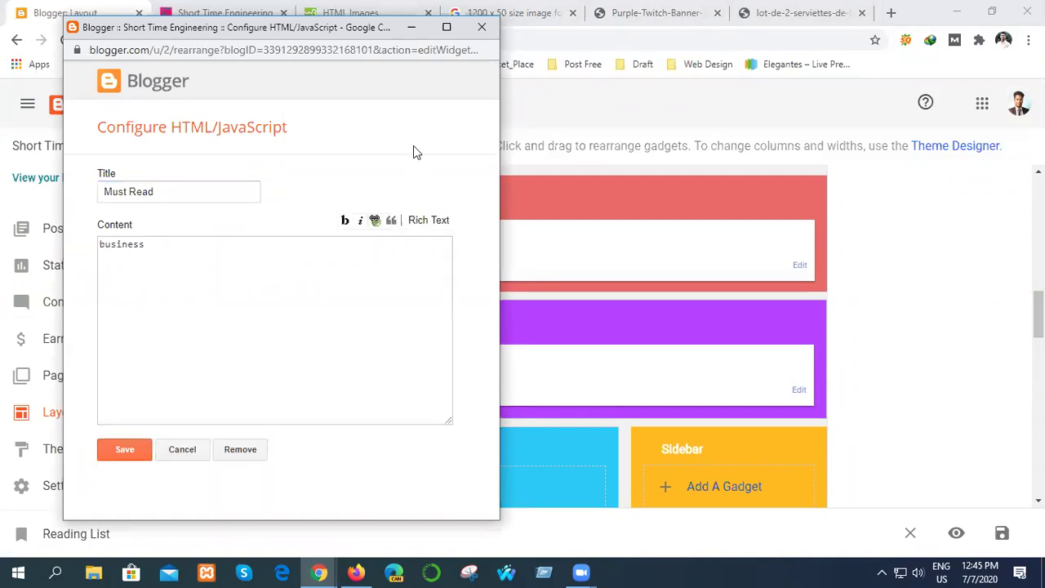
left_click(482, 27)
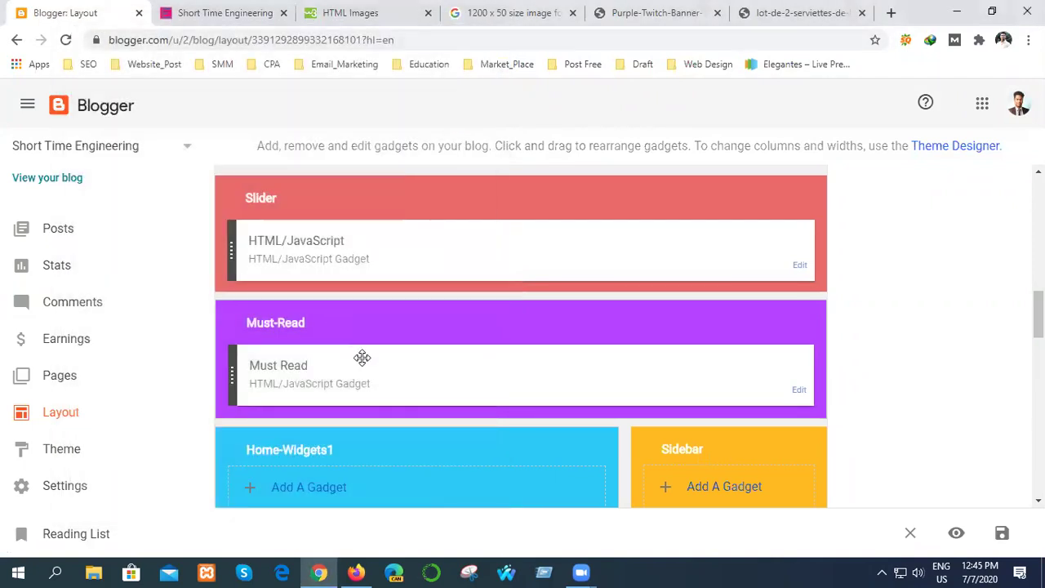
Inspect the content of the NewsTicker HTML/JavaScript gadget and close its configuration window without saving
scroll(362, 357, "up", 3)
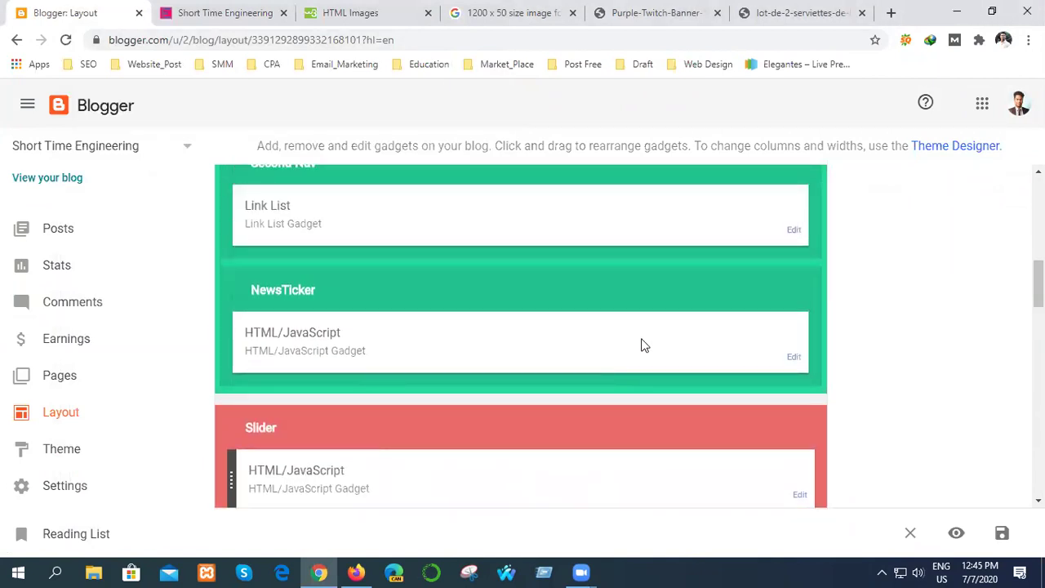
left_click(794, 357)
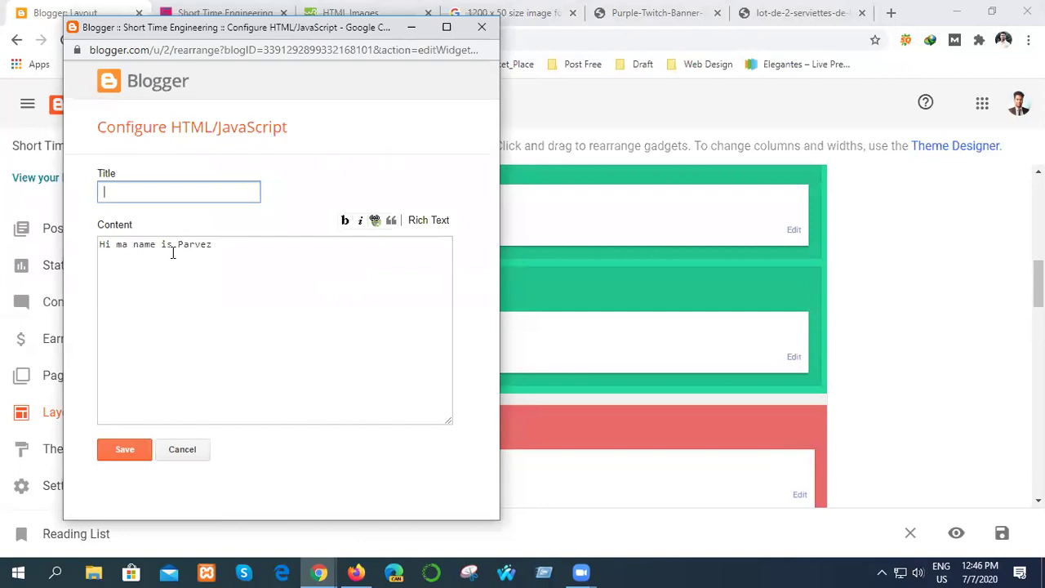
left_click(482, 28)
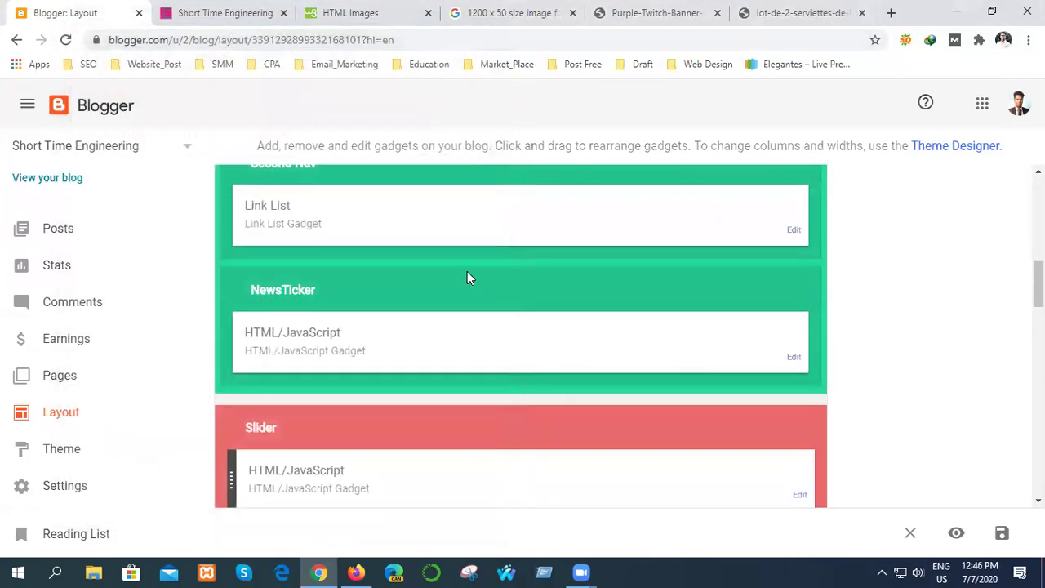
scroll(418, 355, "up", 4)
scroll(418, 355, "down", 4)
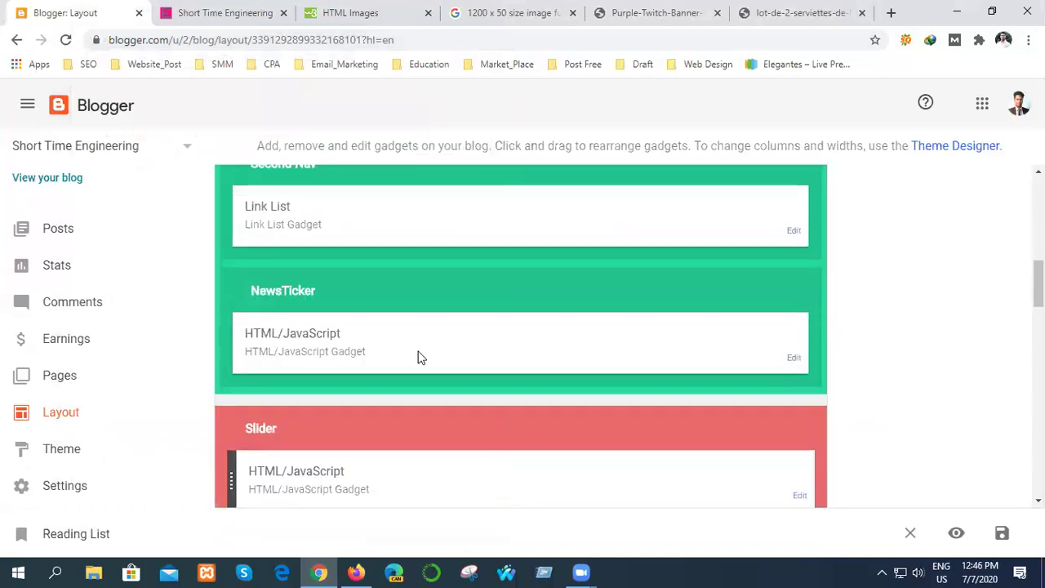
Go to the blog's theme settings and open the template's HTML code for editing
left_click(70, 452)
scroll(507, 408, "down", 2)
scroll(522, 368, "up", 2)
left_click(573, 200)
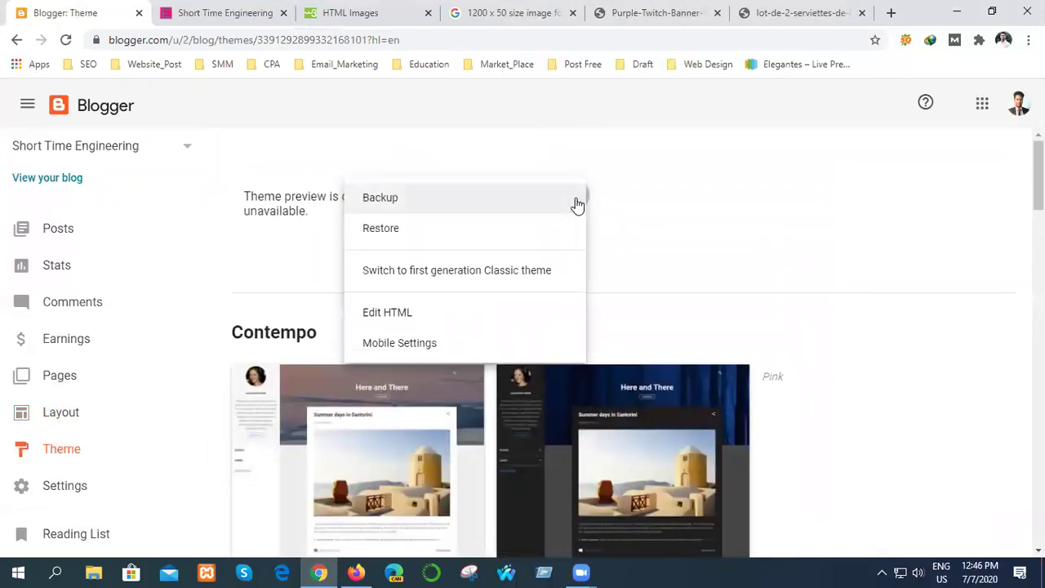
left_click(393, 317)
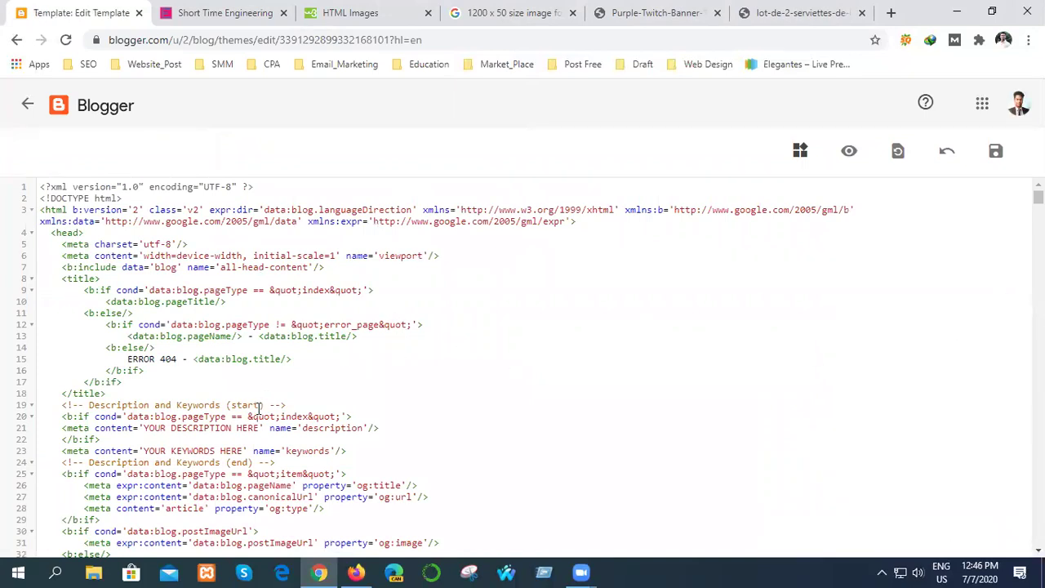
Look through the template's HTML from the head meta tags and style rules down to the logo-and-ad-container header section
scroll(260, 411, "down", 5)
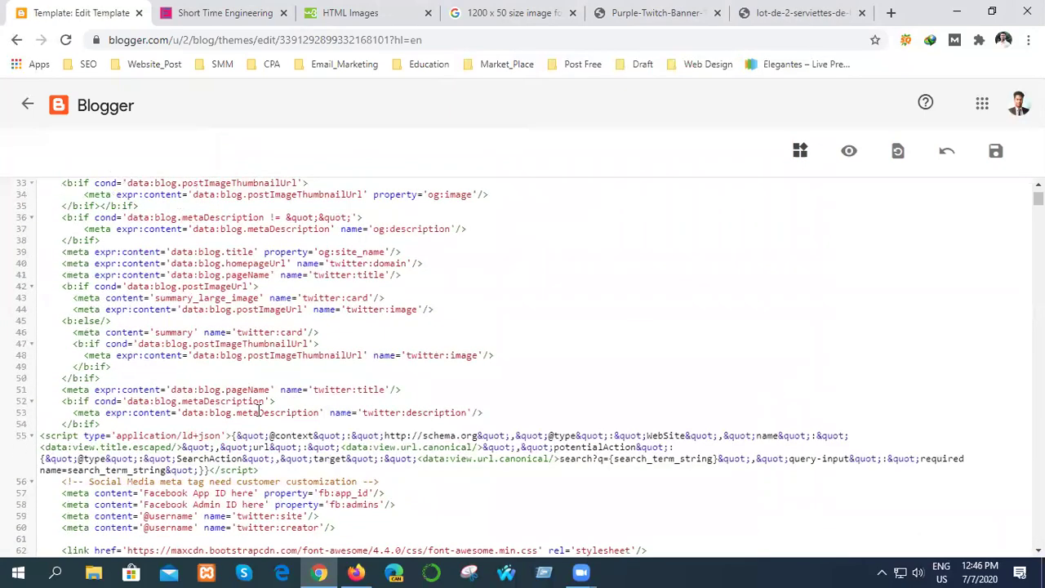
scroll(259, 411, "down", 3)
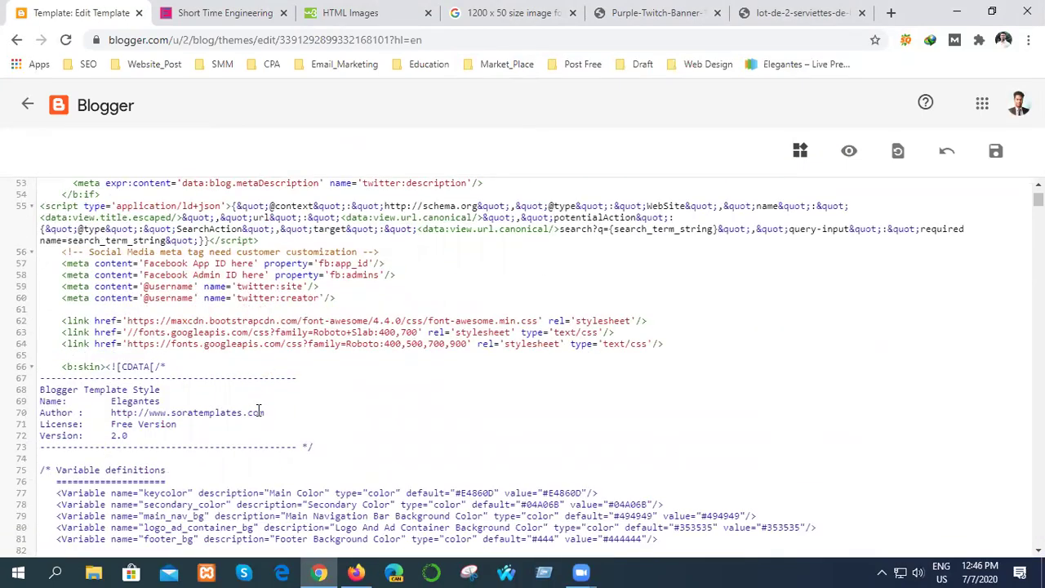
scroll(258, 411, "down", 20)
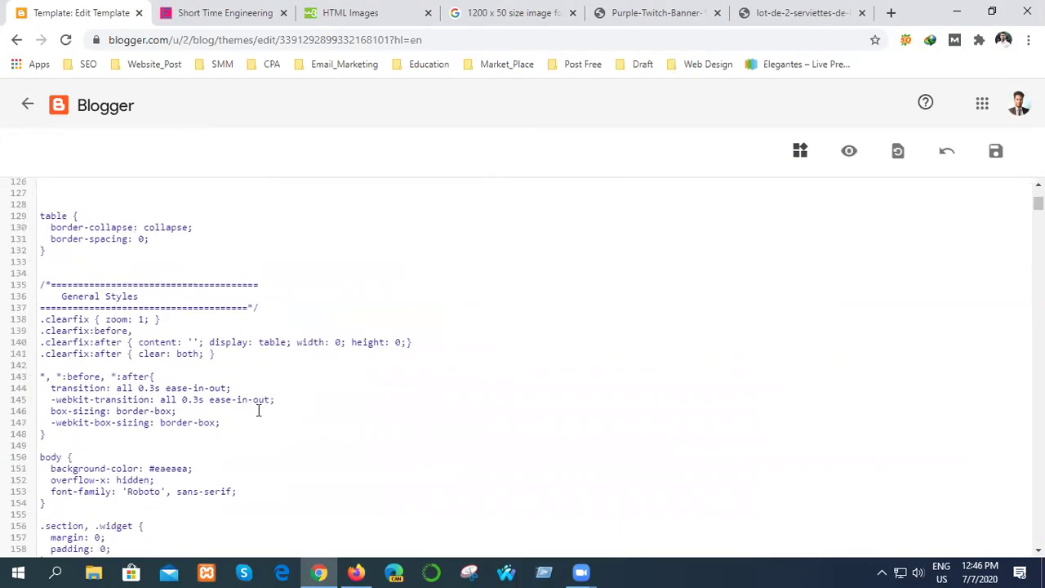
scroll(258, 411, "down", 20)
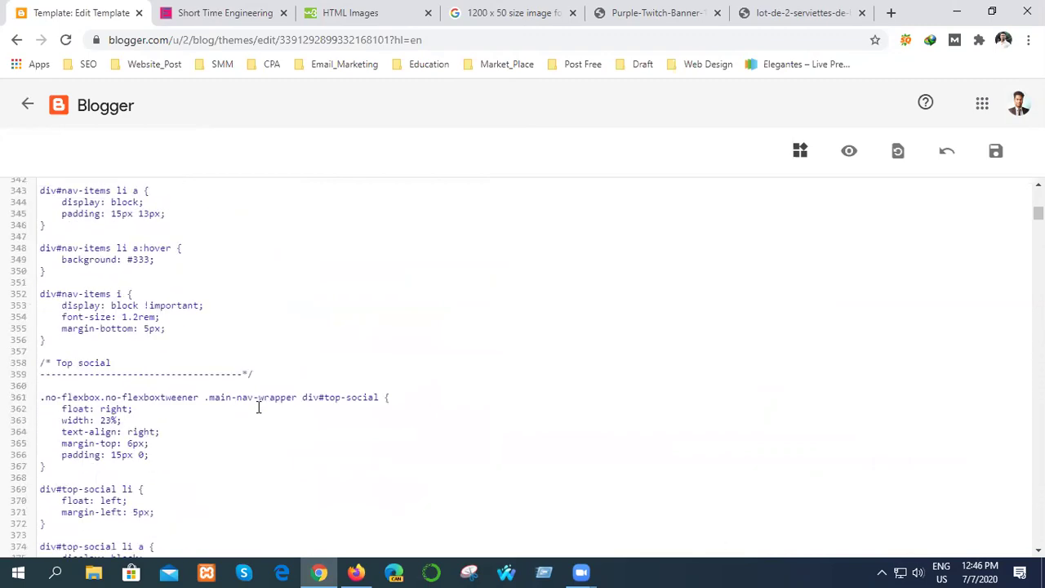
scroll(258, 406, "down", 20)
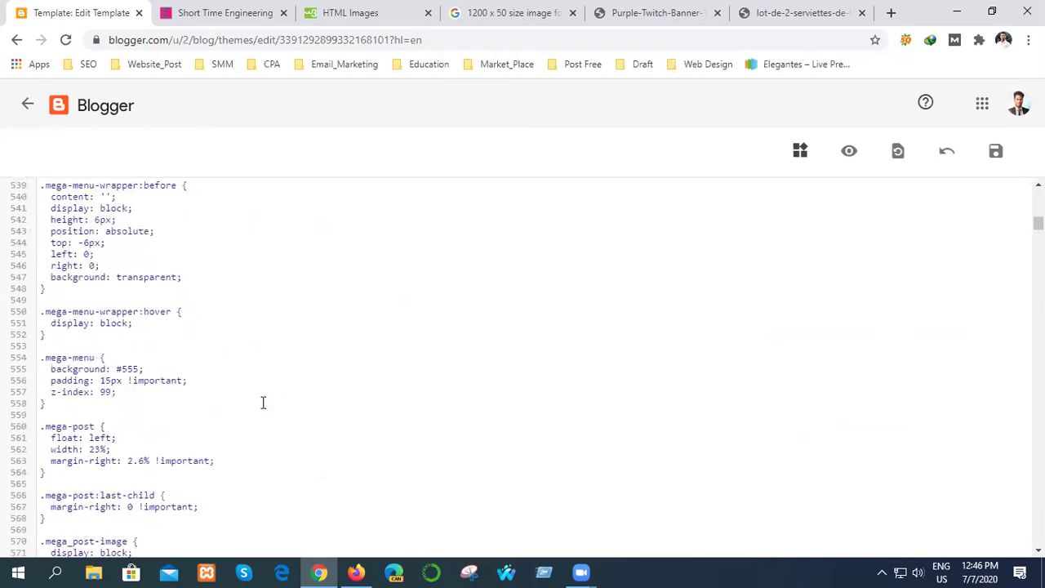
scroll(263, 403, "down", 20)
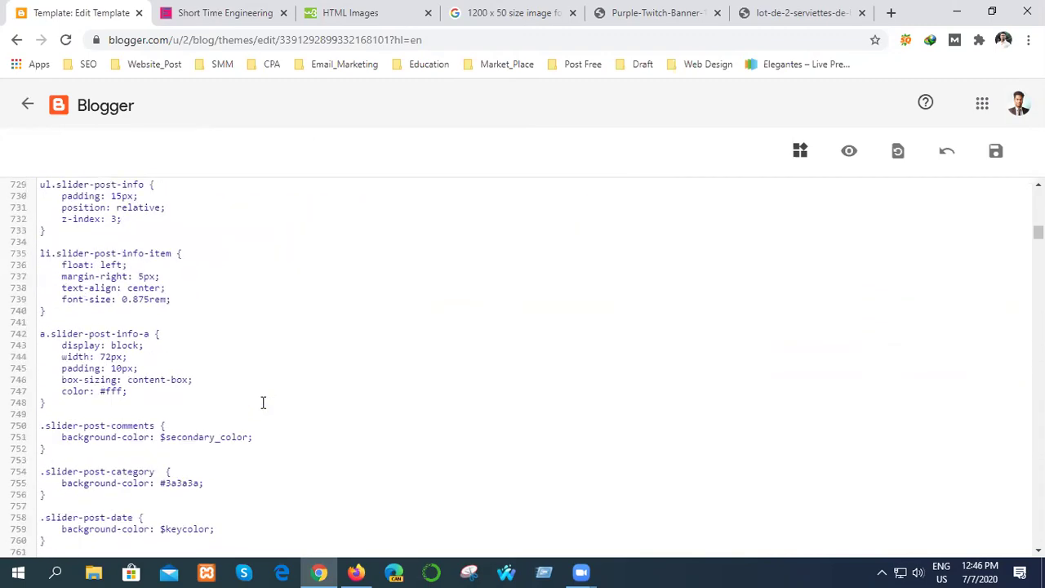
scroll(262, 403, "down", 20)
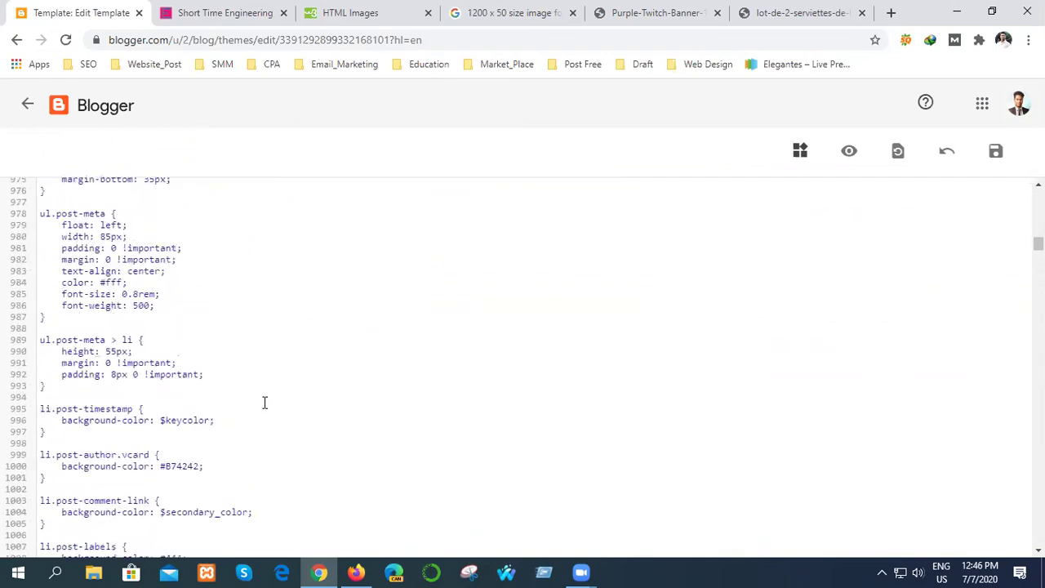
scroll(268, 400, "down", 20)
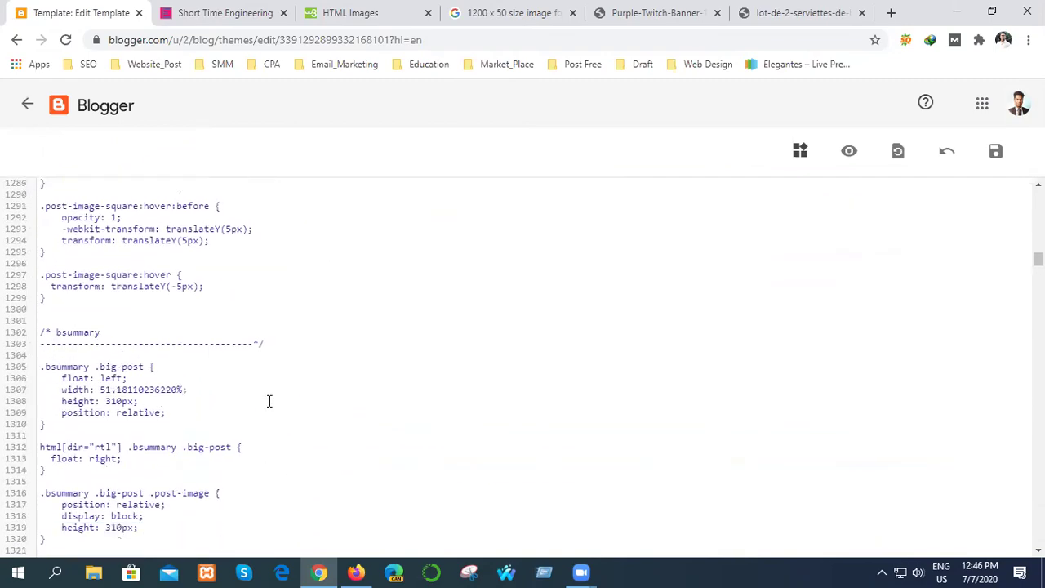
scroll(269, 401, "down", 20)
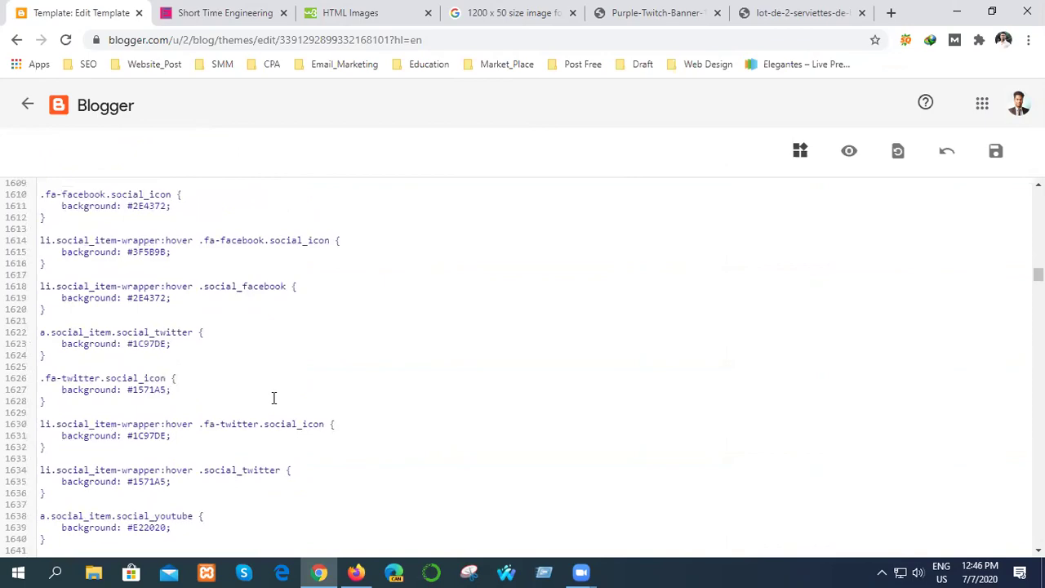
scroll(274, 397, "down", 20)
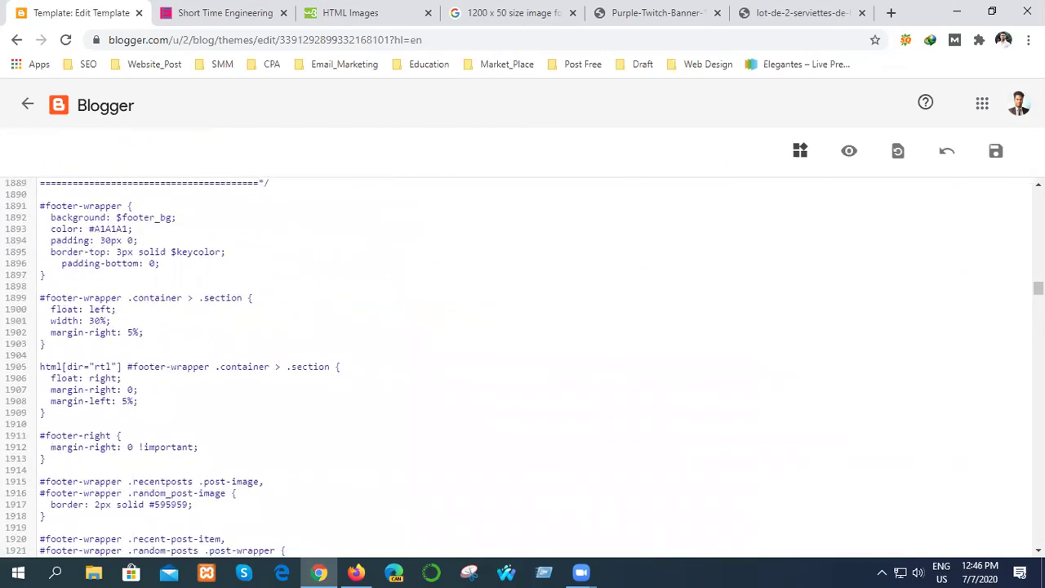
scroll(273, 398, "down", 20)
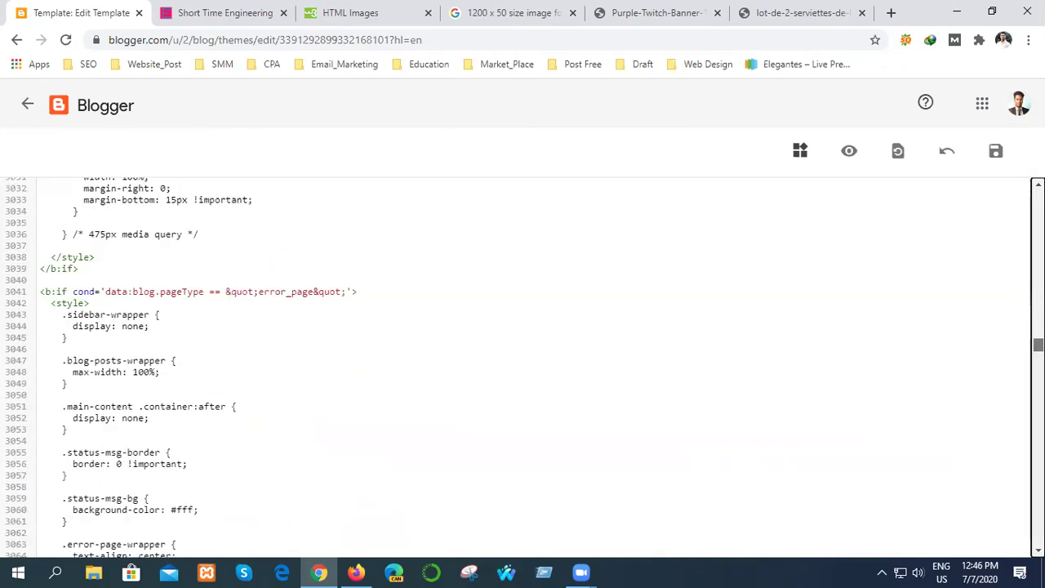
scroll(274, 391, "up", 20)
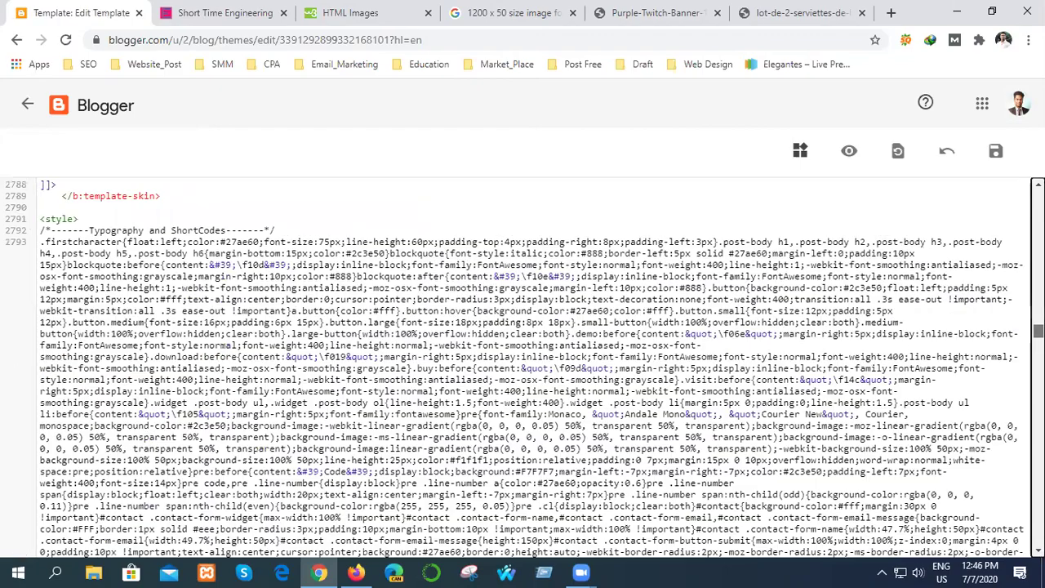
scroll(273, 392, "down", 20)
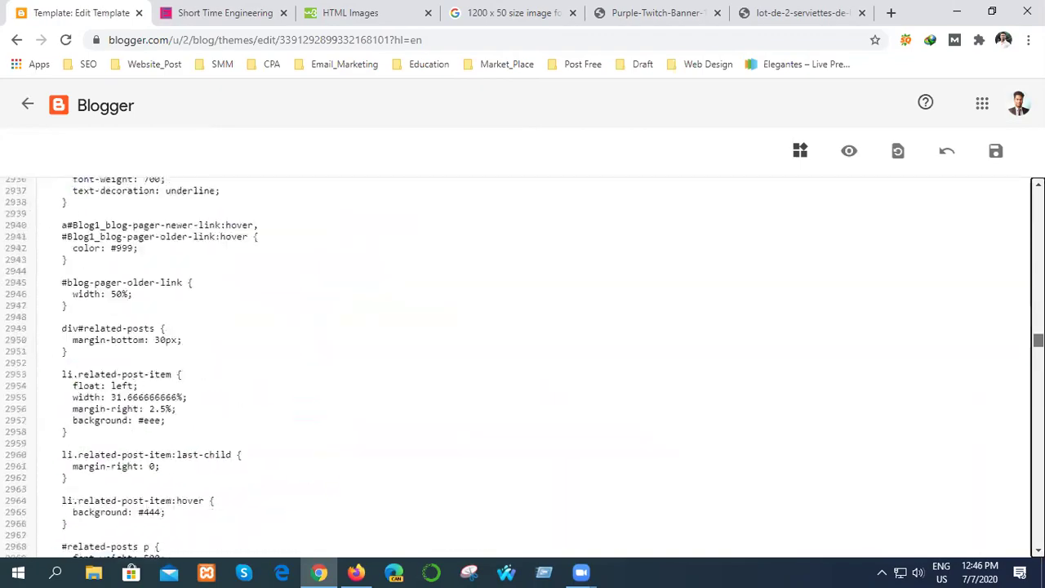
scroll(273, 392, "down", 20)
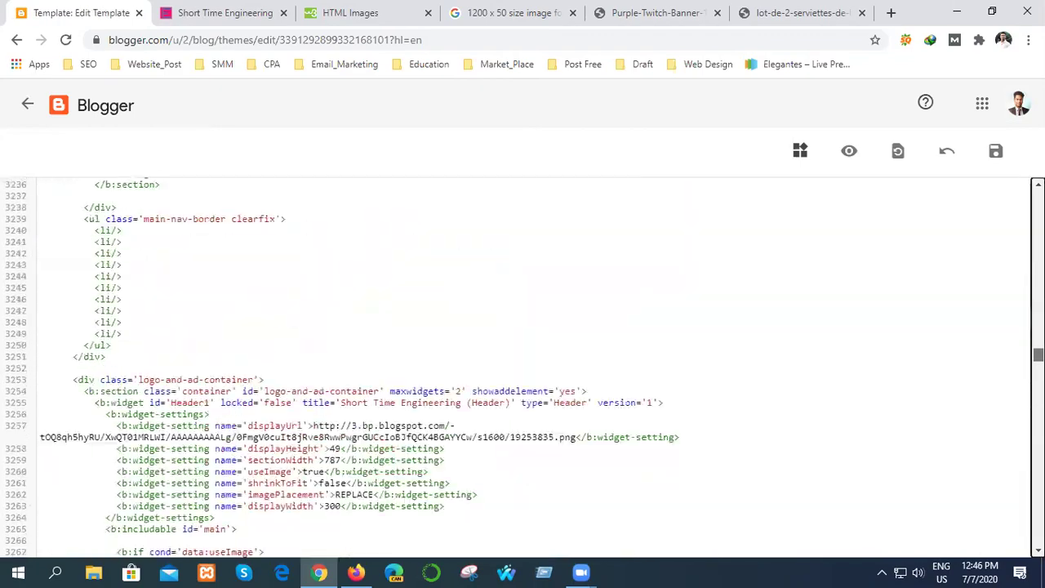
Examine the Header1 widget settings and the main navigation border markup just above them in the template code
scroll(685, 359, "up", 5)
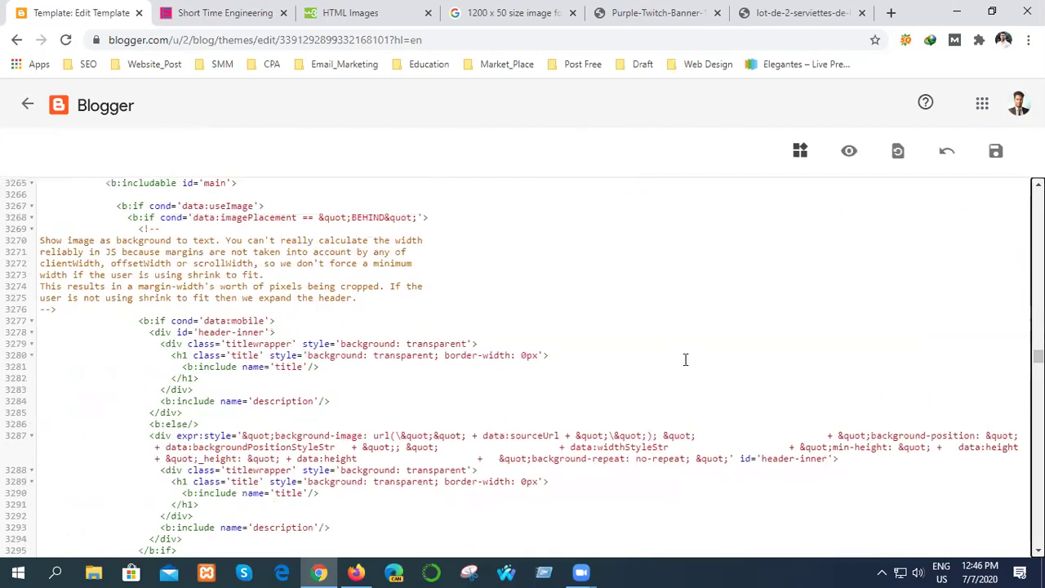
scroll(685, 358, "up", 1)
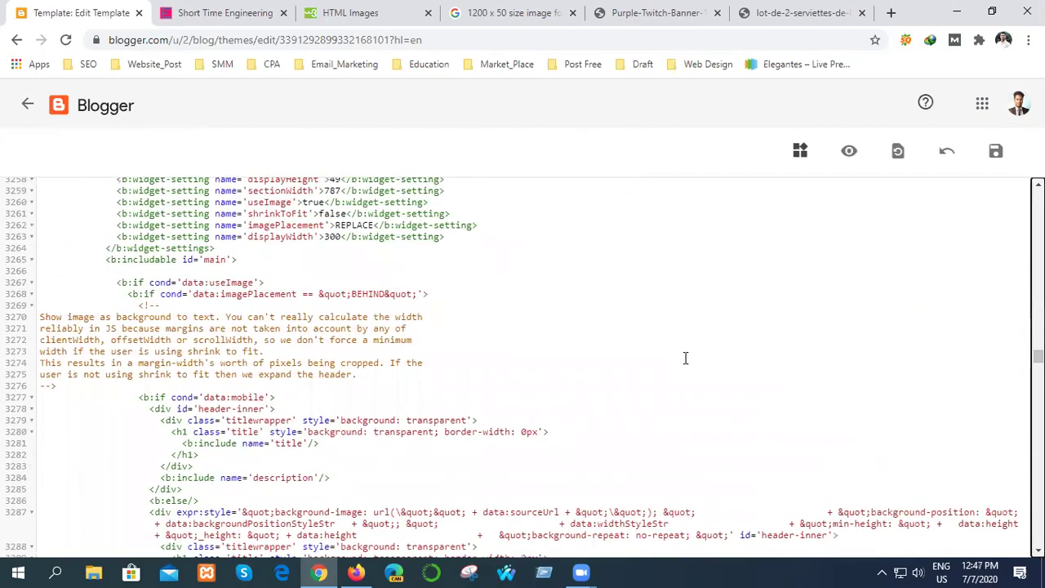
scroll(685, 357, "up", 1)
scroll(685, 357, "up", 3)
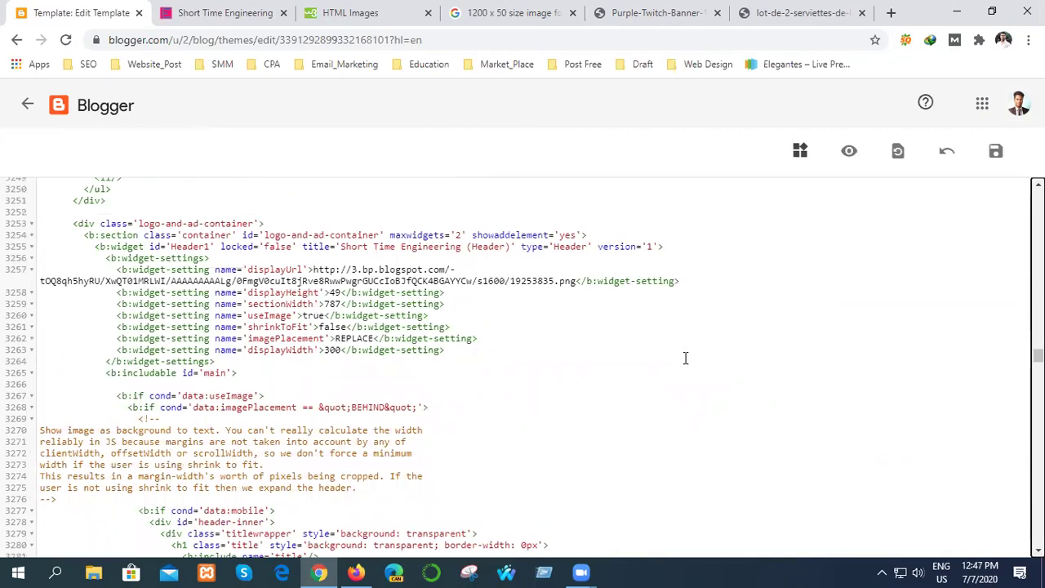
scroll(685, 358, "up", 1)
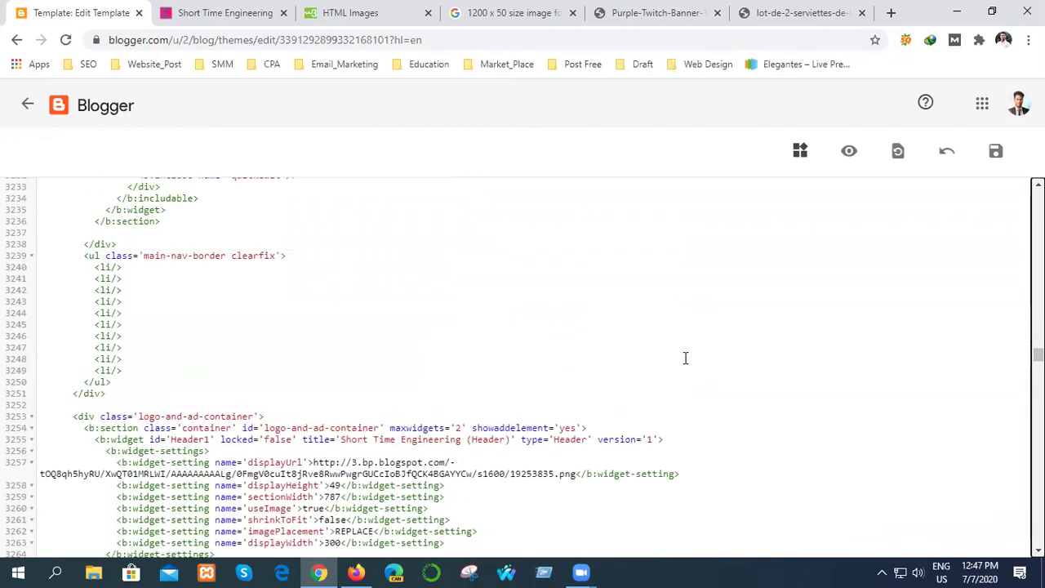
Examine the secondary menu's LinkList5 widget code, including its link and text settings and the sora-menu list
scroll(684, 357, "down", 20)
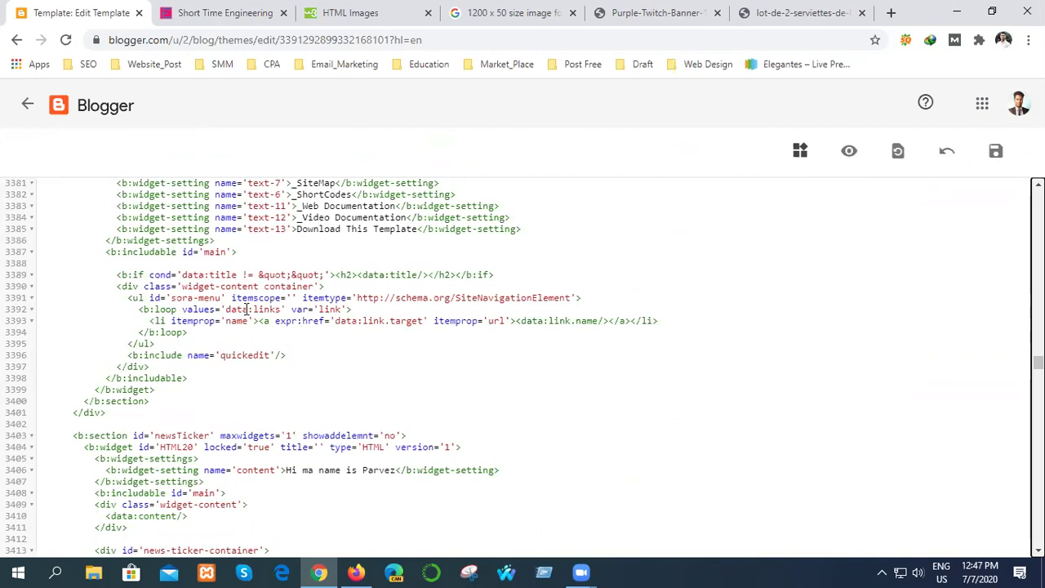
scroll(247, 309, "up", 2)
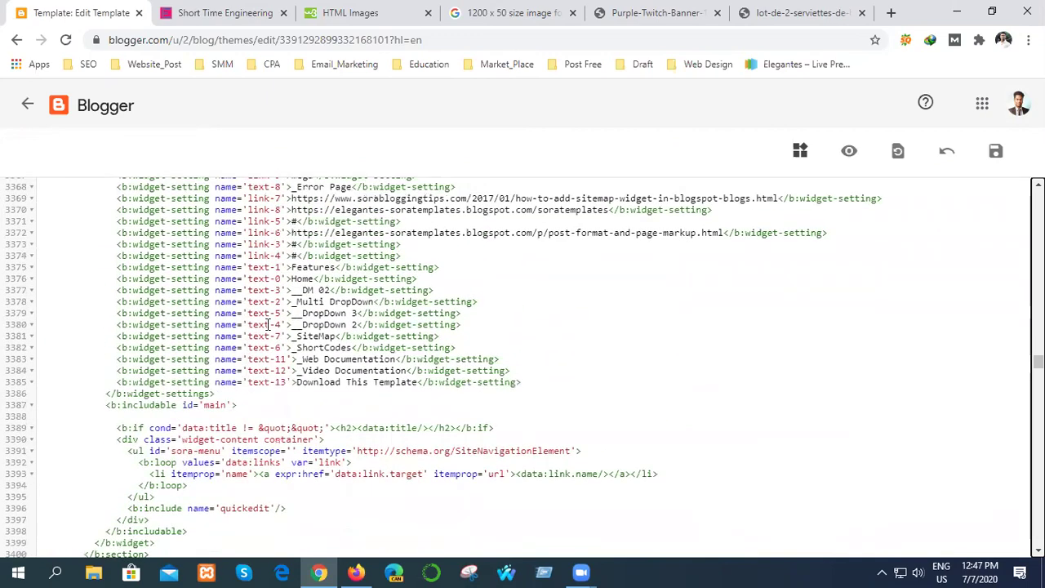
scroll(287, 328, "up", 2)
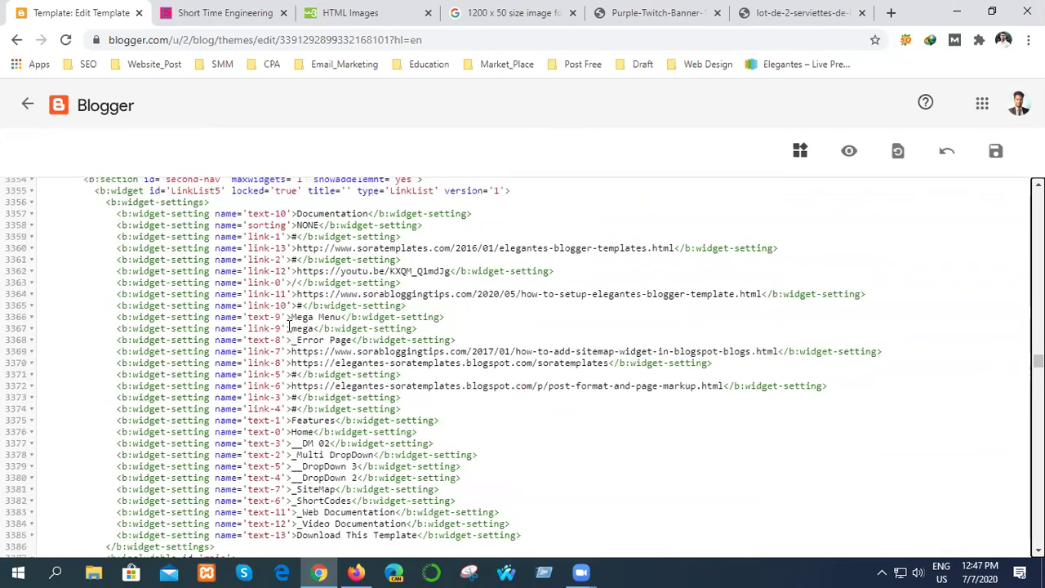
scroll(333, 292, "up", 1)
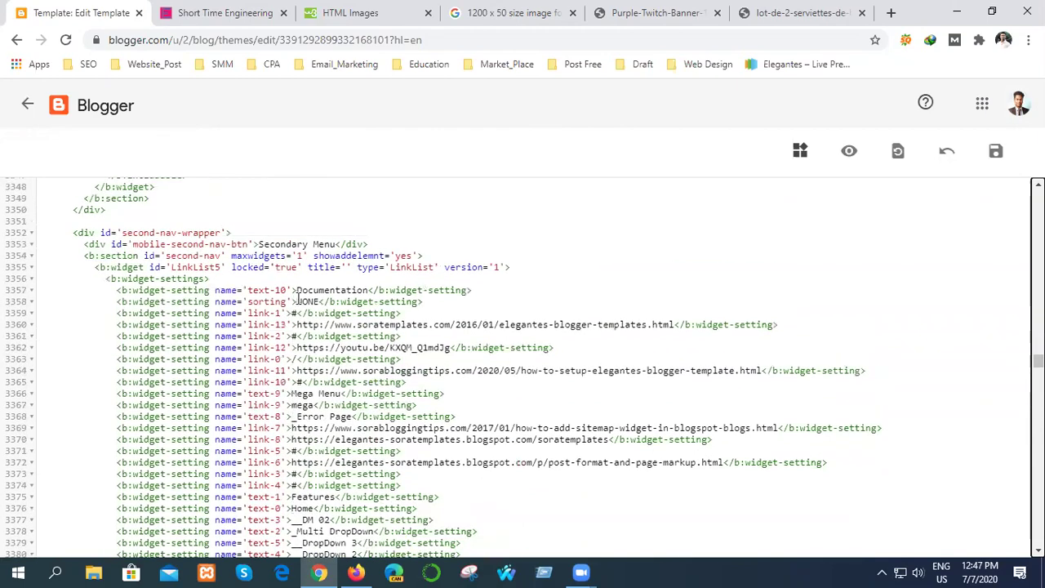
scroll(333, 269, "up", 1)
scroll(333, 289, "down", 7)
scroll(330, 306, "up", 1)
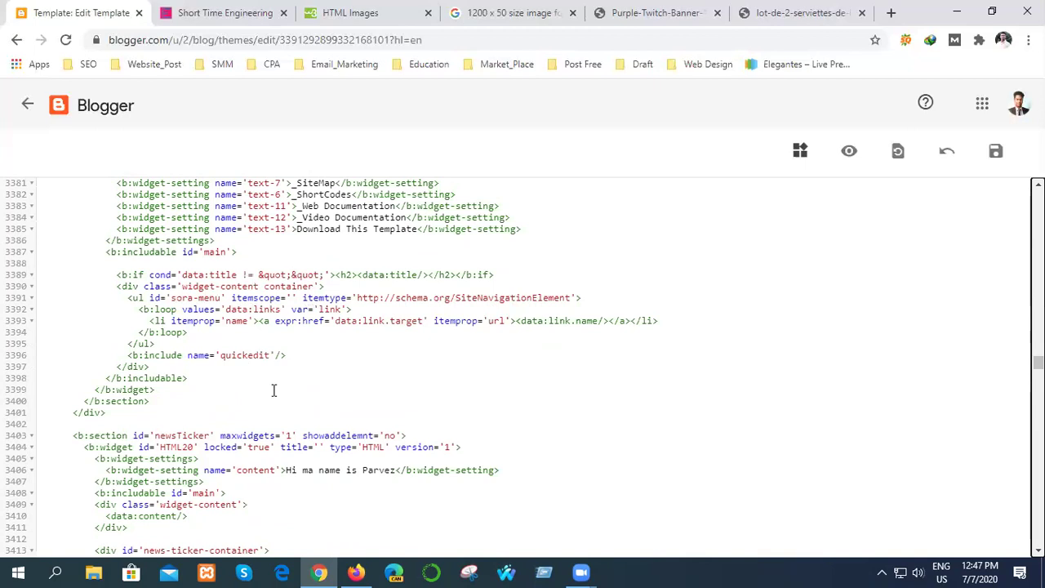
In the newsTicker section's code, shorten the news-ticker-header span text to "Breaking" and save the theme
scroll(274, 390, "down", 1)
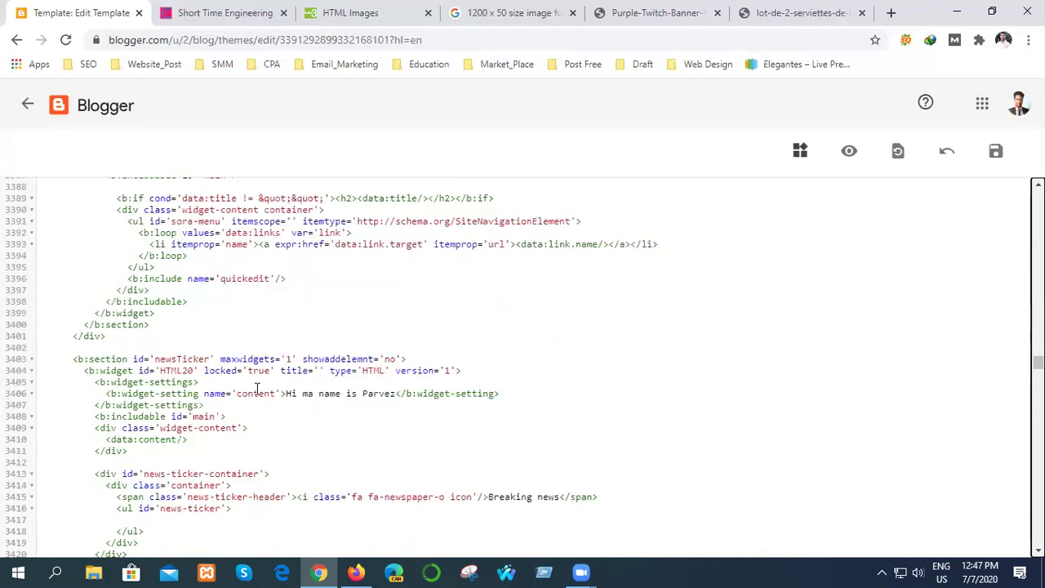
scroll(279, 438, "down", 1)
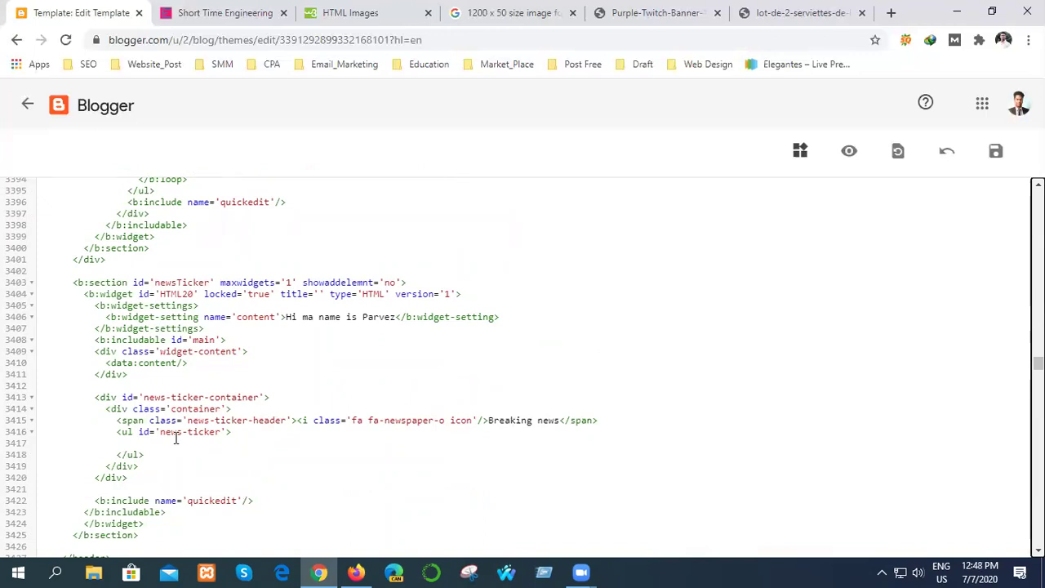
scroll(168, 441, "down", 2)
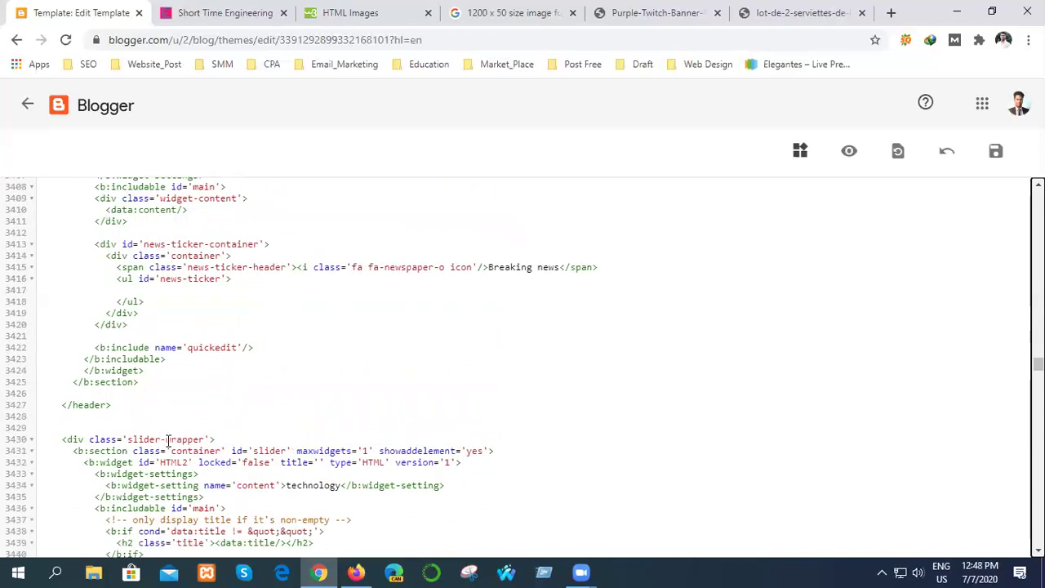
scroll(169, 441, "up", 1)
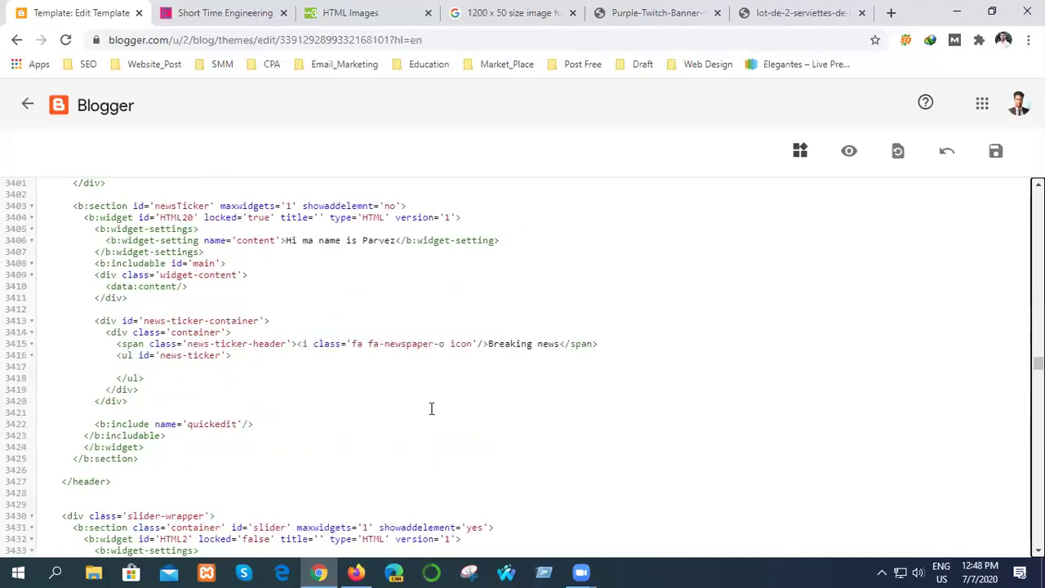
scroll(431, 408, "up", 1)
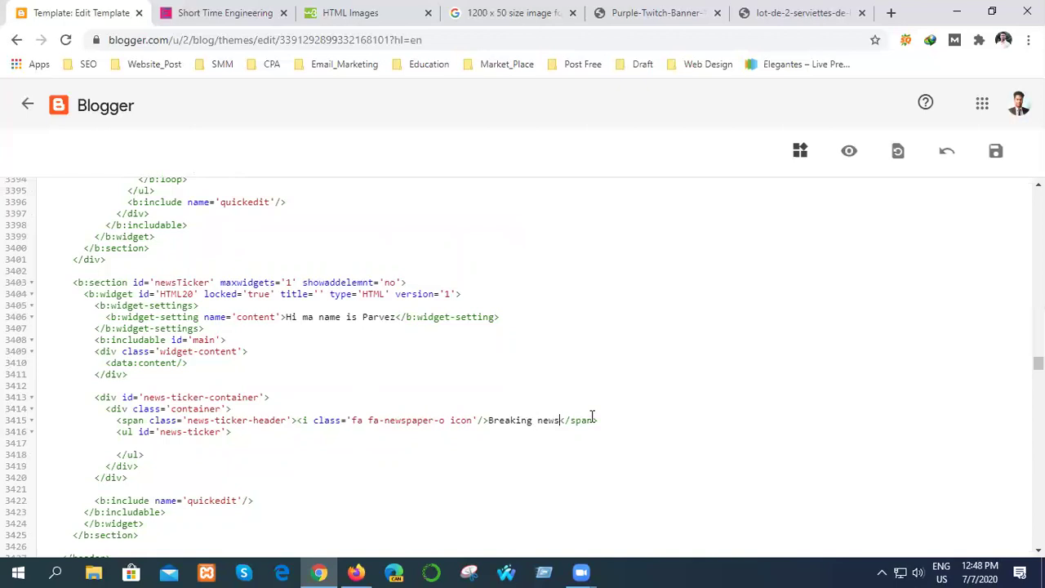
key("BackSpace")
key("BackSpace")
key("BackSpace")
key("BackSpace")
key("BackSpace")
key("BackSpace")
type("g")
left_click(988, 160)
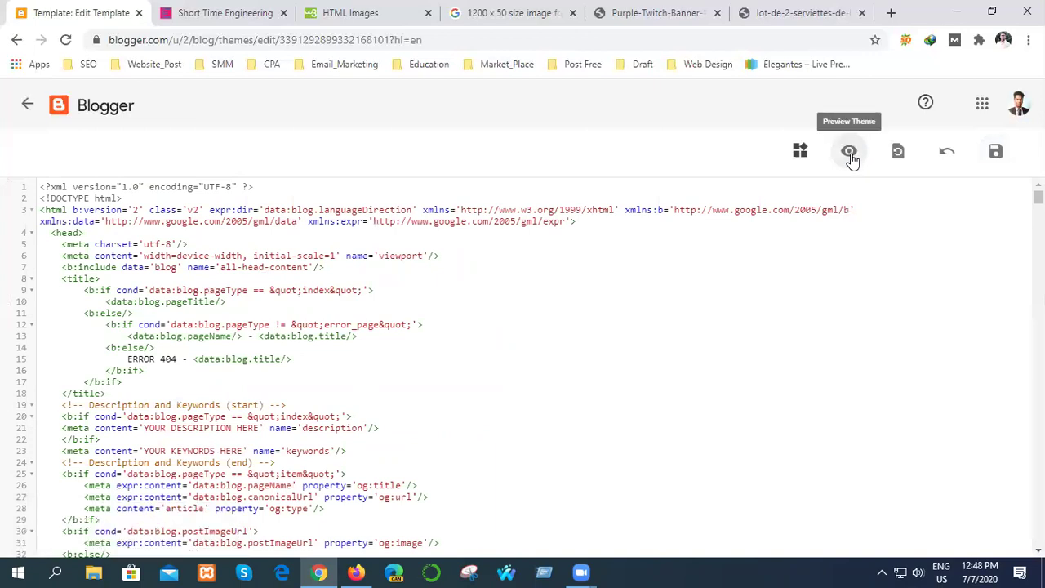
Reload the Short Time Engineering homepage and check the news ticker label and the area around it
left_click(235, 12)
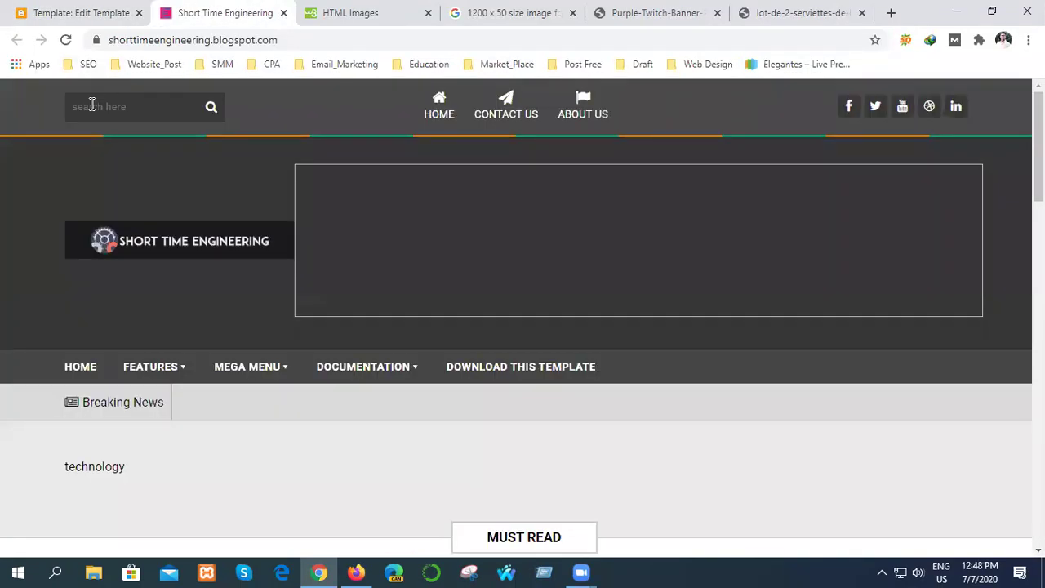
left_click(68, 40)
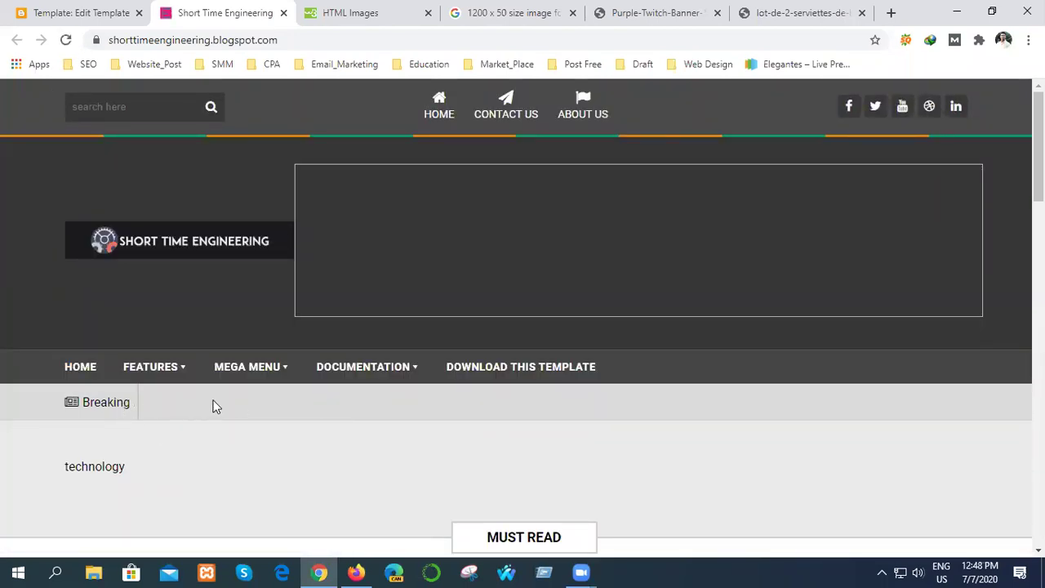
left_click_drag(177, 409, 508, 430)
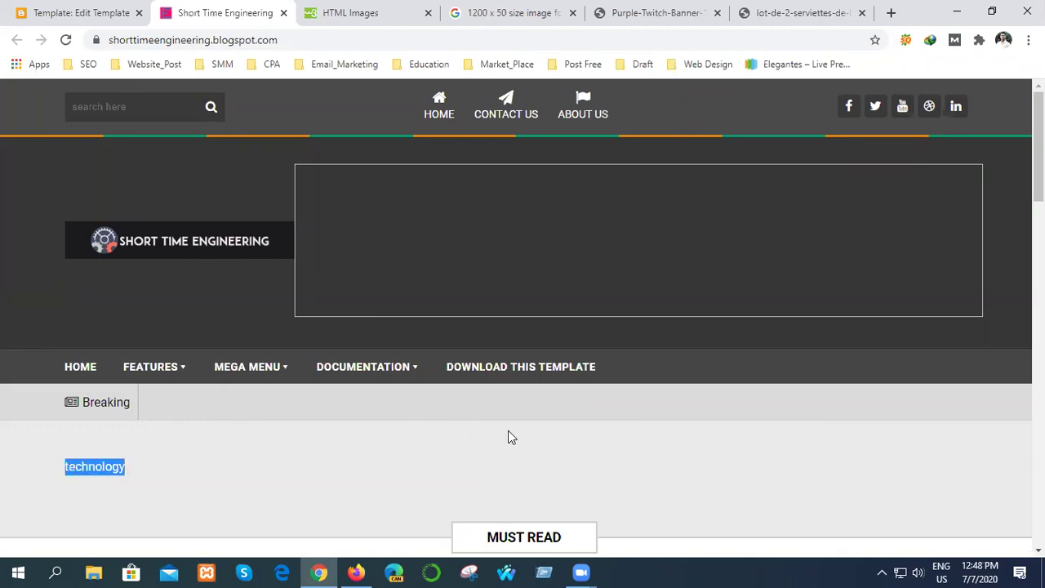
left_click(286, 401)
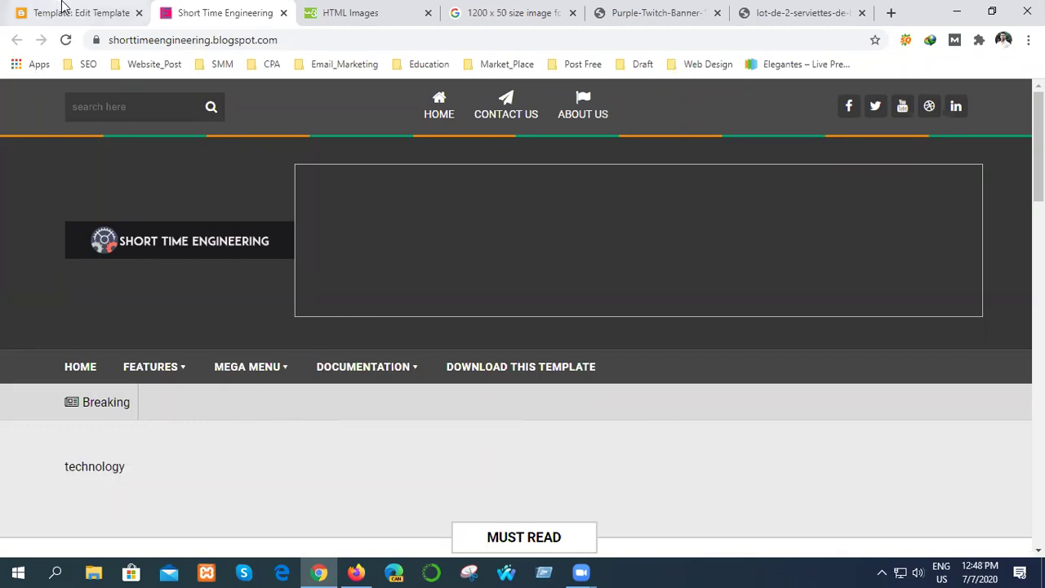
left_click(63, 10)
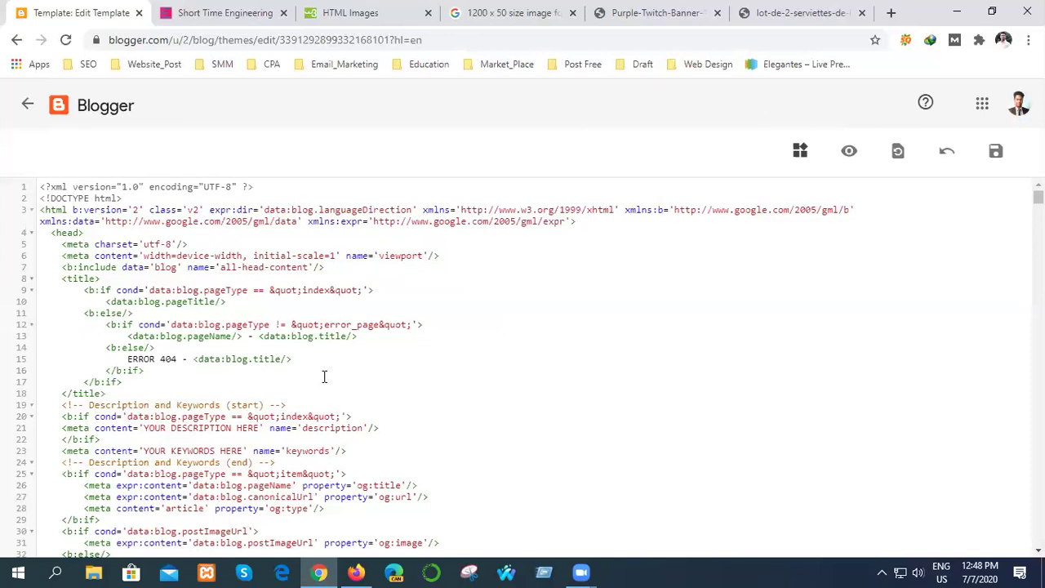
scroll(324, 377, "down", 3)
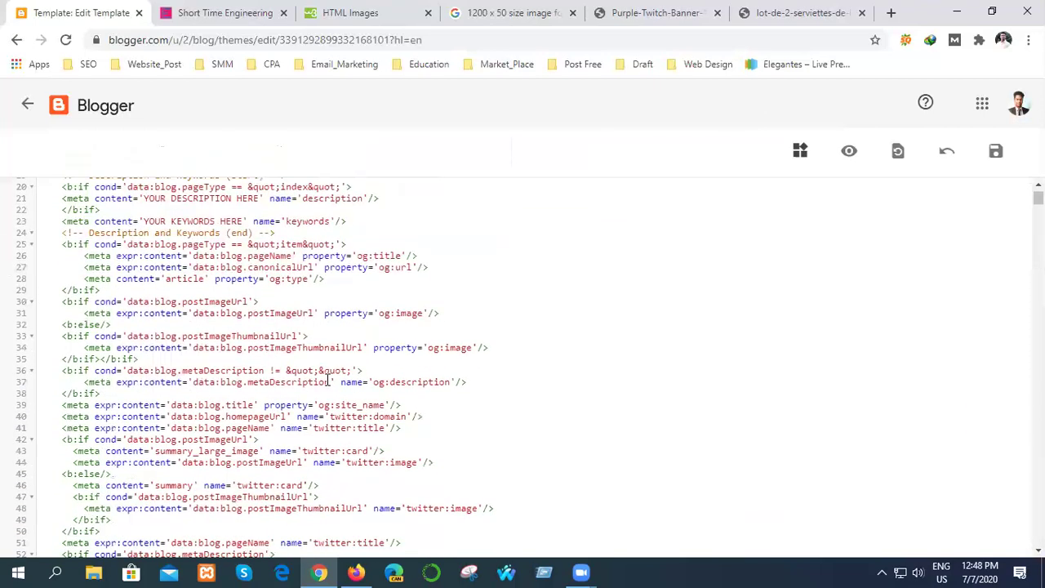
scroll(343, 381, "up", 1)
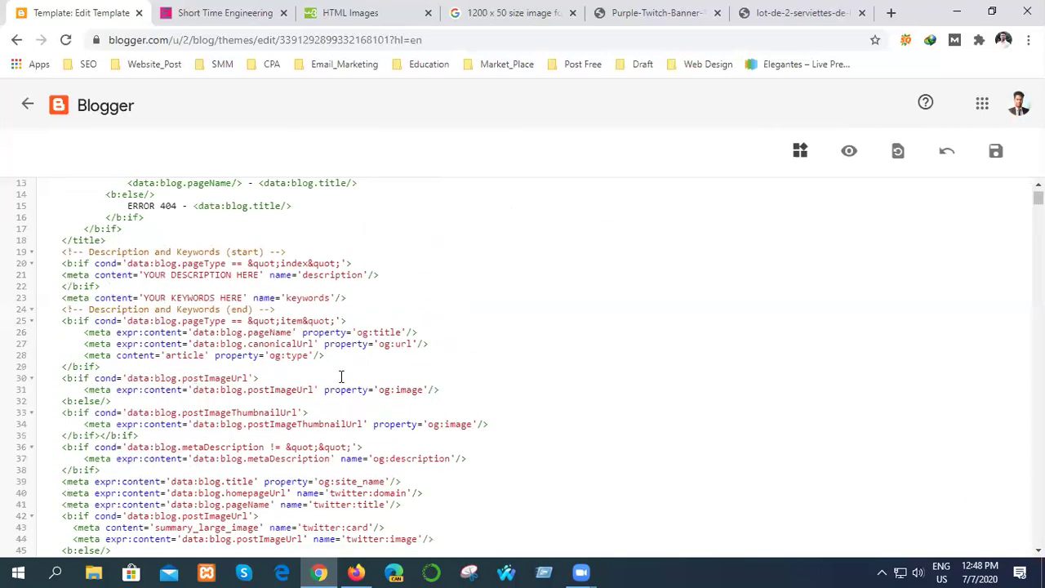
scroll(341, 376, "up", 2)
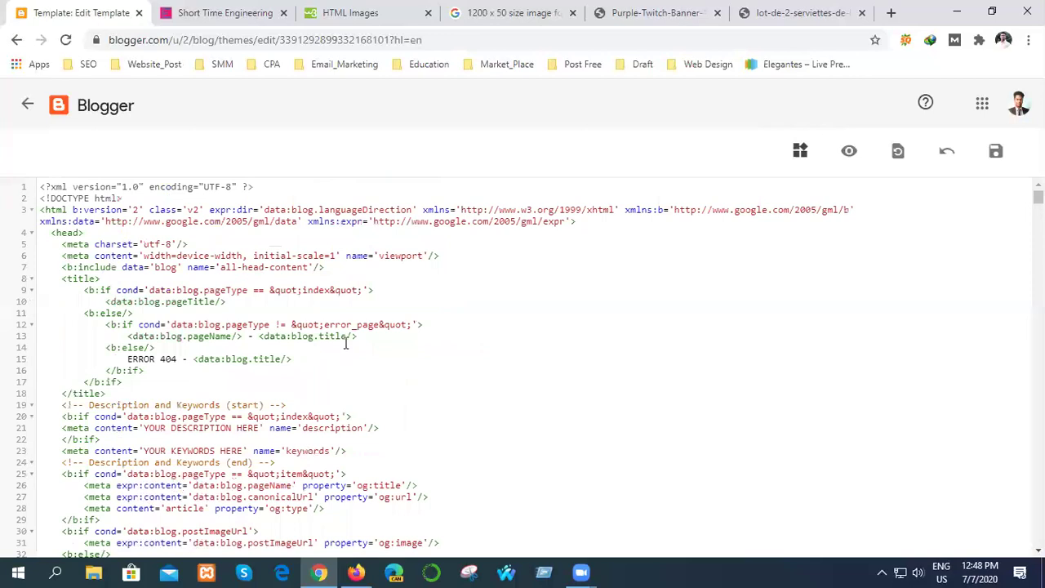
left_click(220, 10)
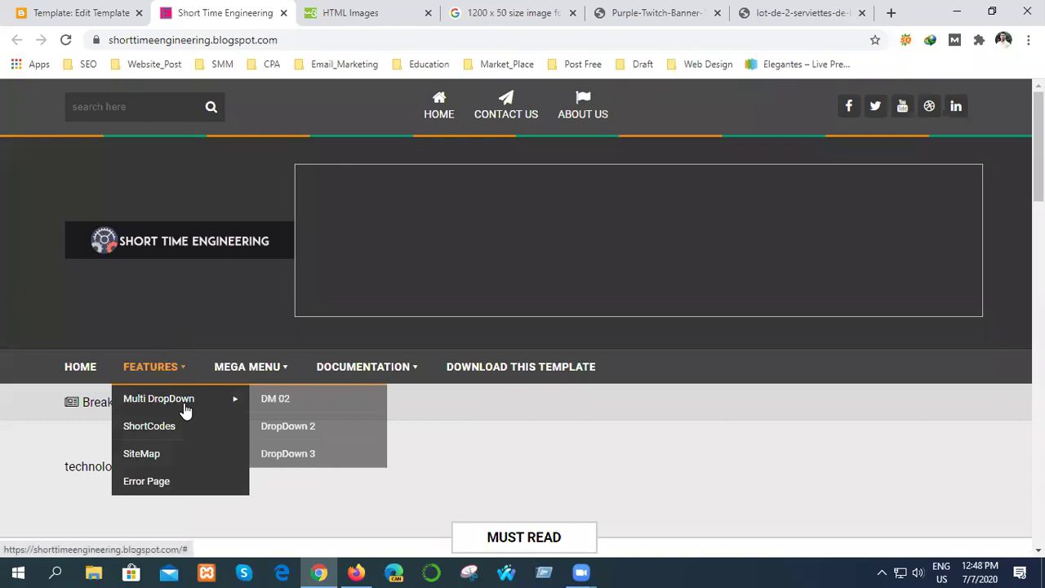
left_click(61, 9)
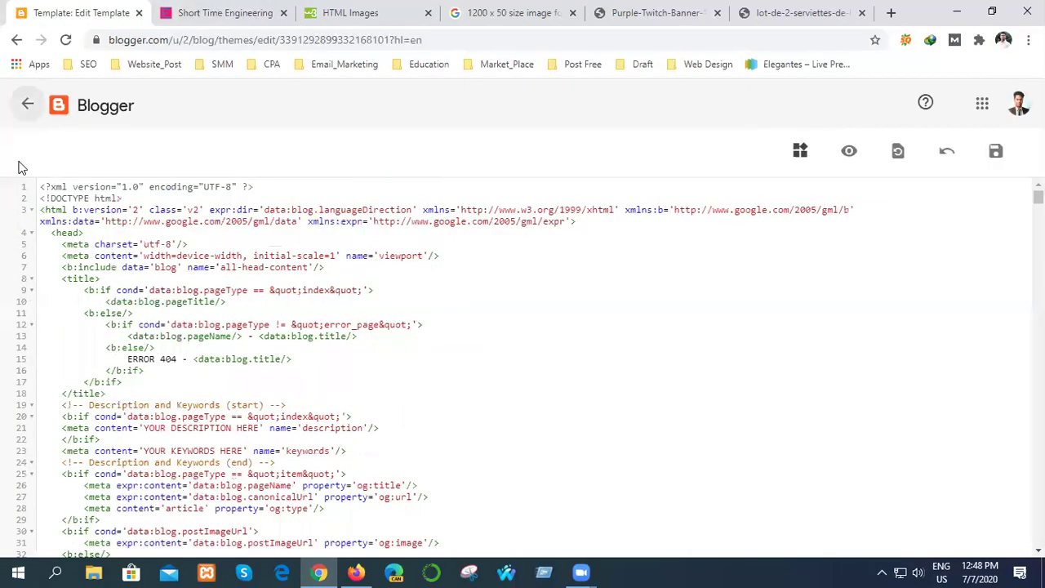
Leave the theme code editor, open the blog's Layout page and examine its gadget sections from the slider area down to the footer
left_click(25, 105)
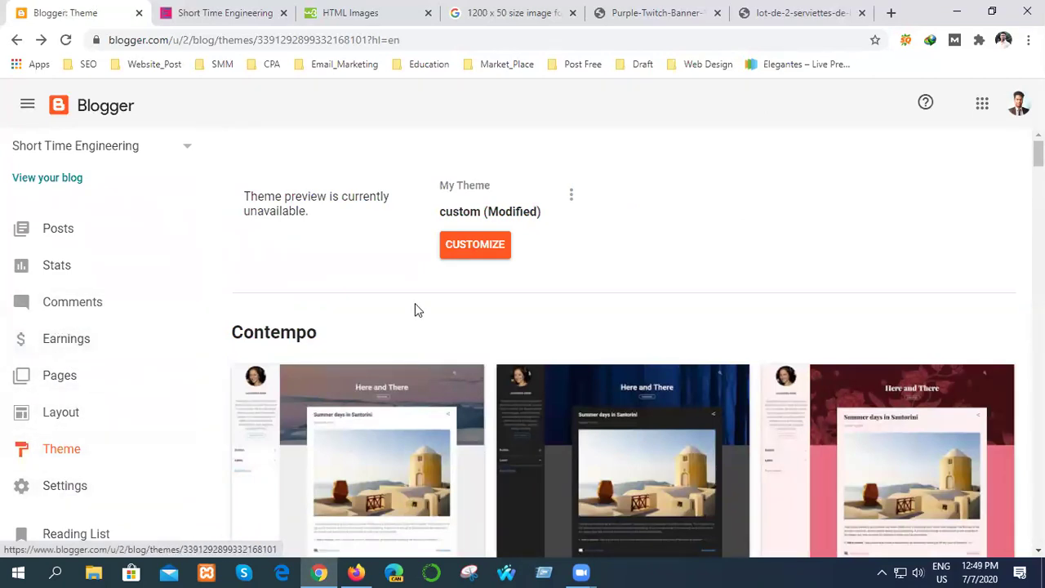
left_click(58, 415)
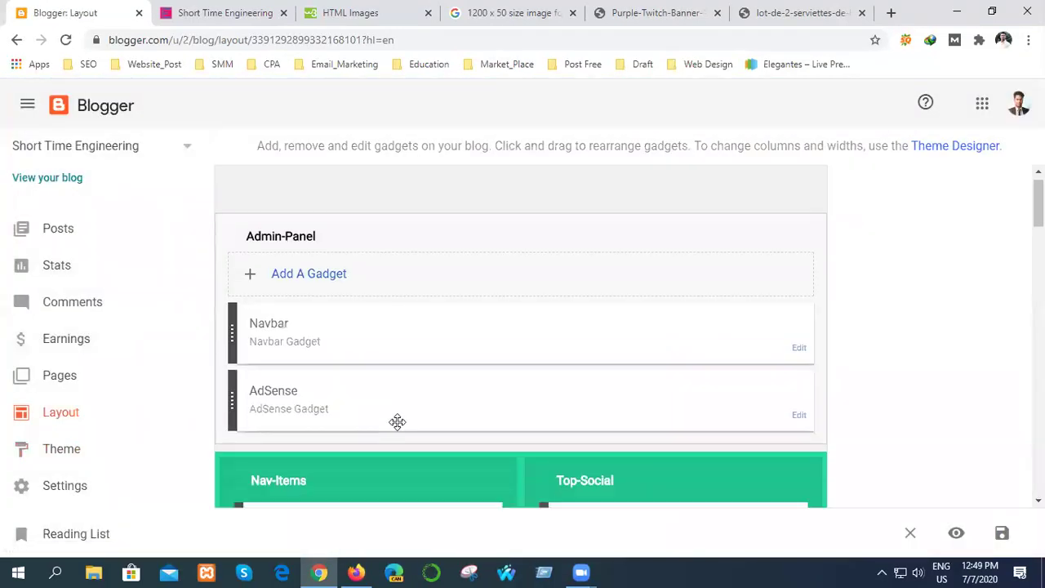
scroll(397, 421, "down", 10)
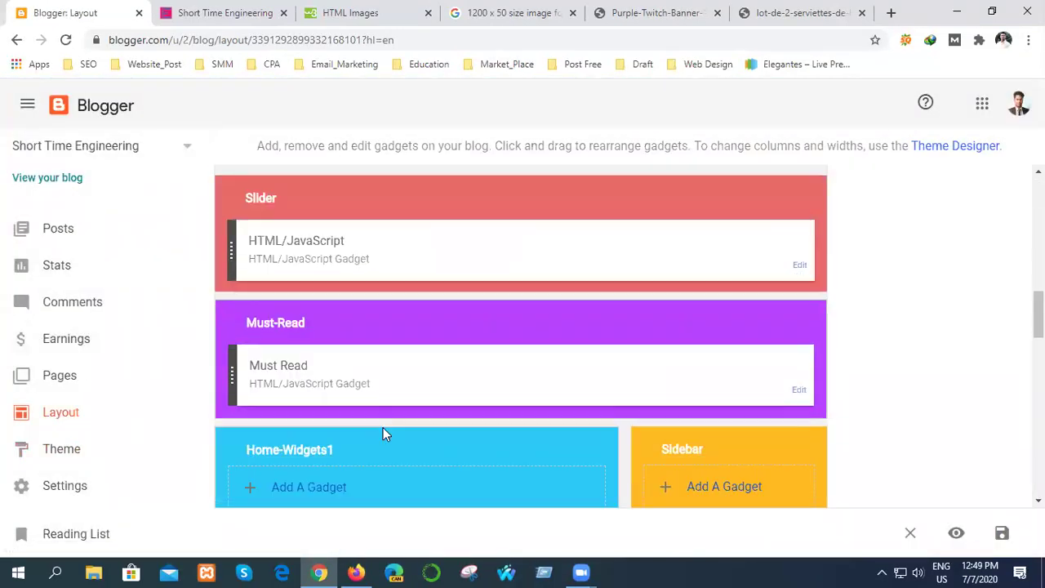
scroll(317, 434, "down", 3)
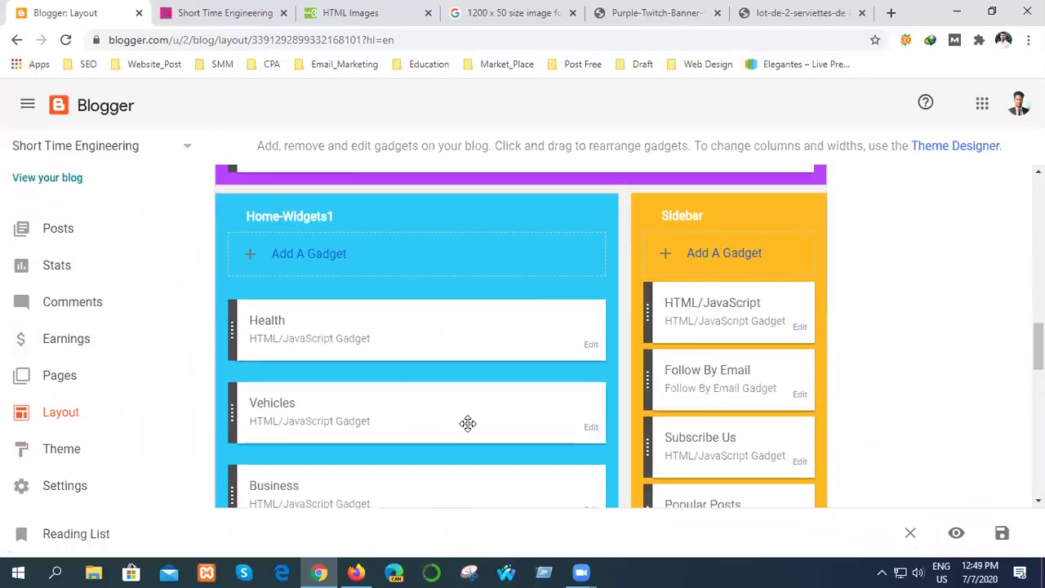
scroll(462, 425, "down", 4)
scroll(449, 430, "up", 1)
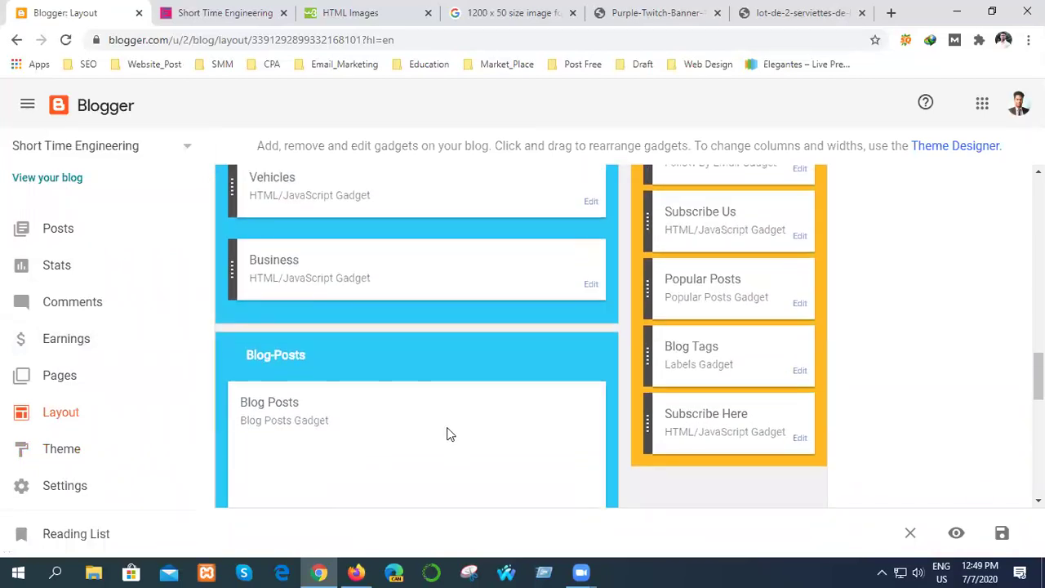
scroll(445, 429, "up", 2)
scroll(443, 423, "down", 1)
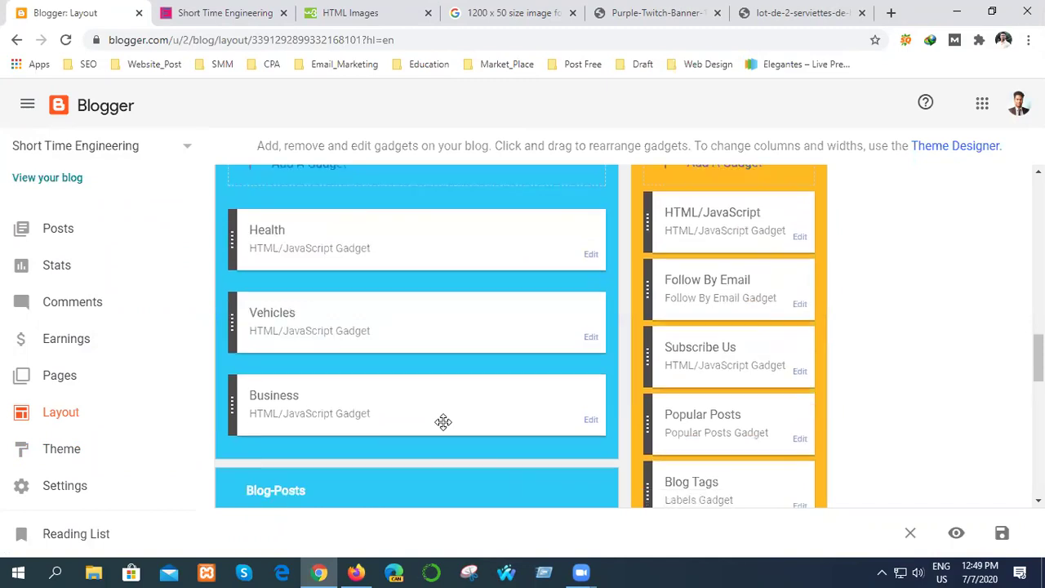
scroll(442, 421, "down", 10)
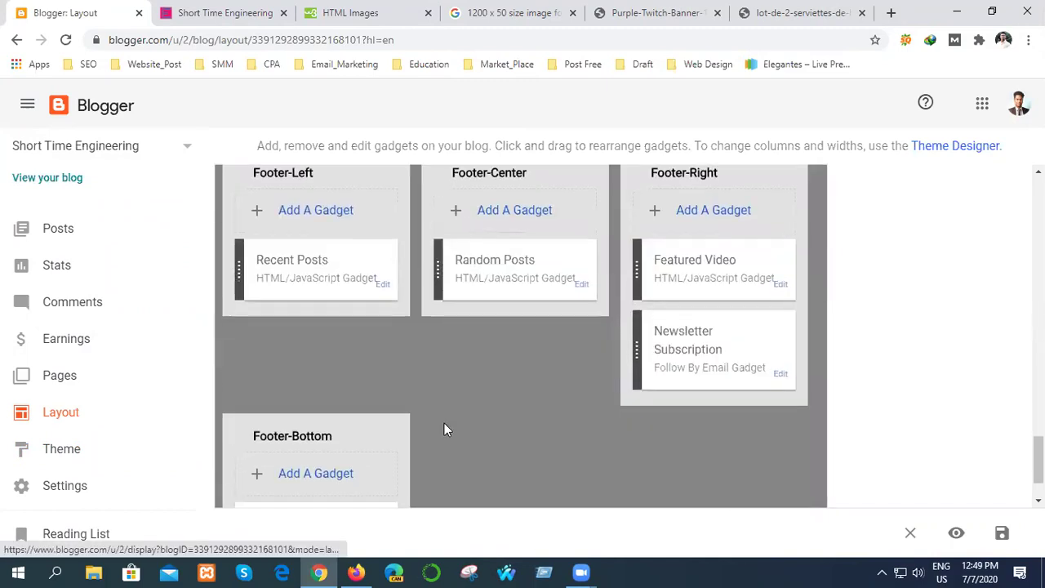
scroll(444, 423, "down", 1)
scroll(442, 423, "up", 6)
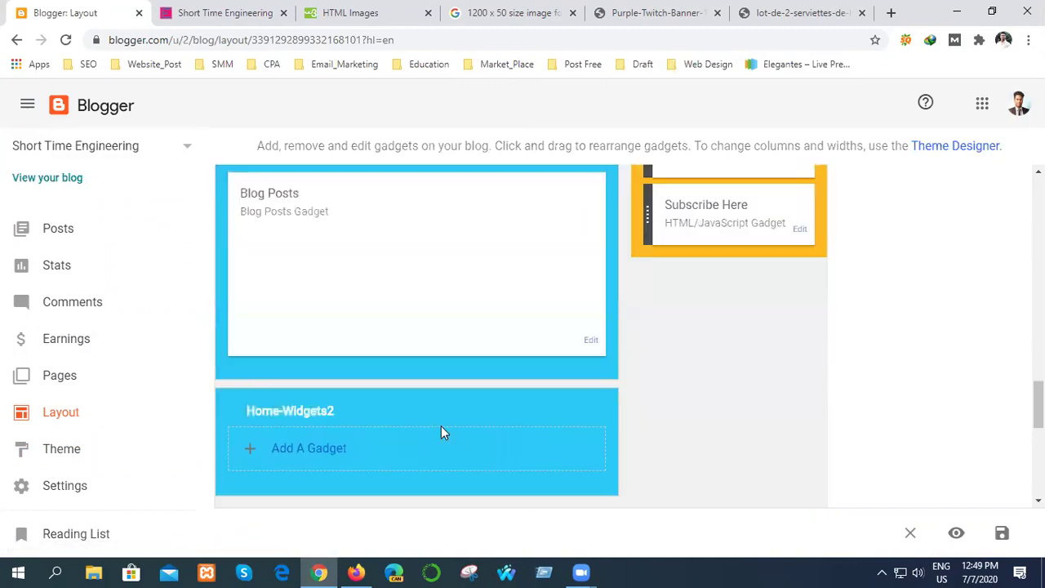
scroll(441, 426, "up", 15)
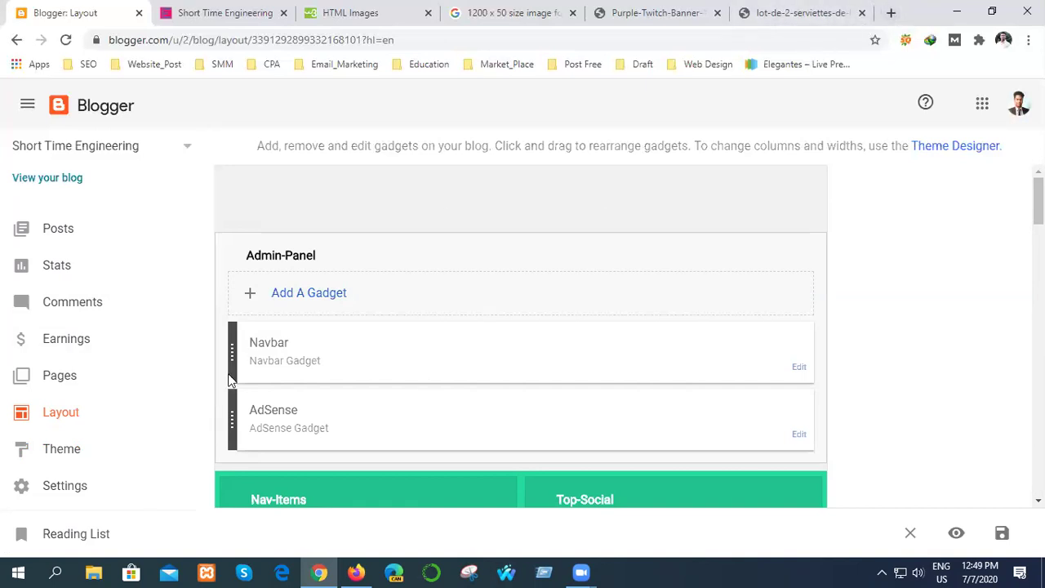
Examine the layout's upper sections, including Admin-Panel, Nav-Items, Top-Social and Logo-And-Ad-Container
scroll(233, 363, "down", 1)
scroll(125, 444, "down", 1)
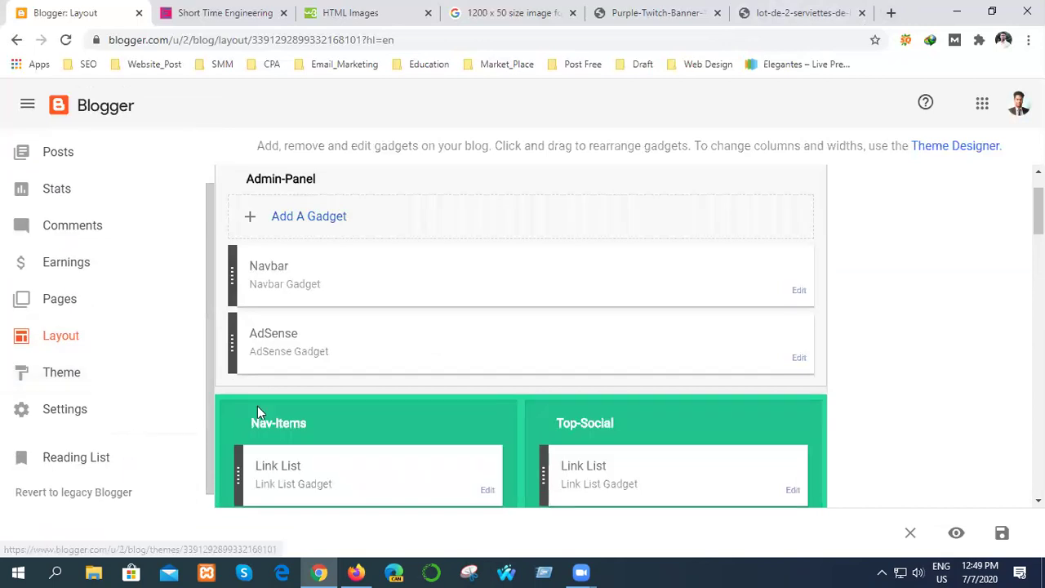
scroll(345, 366, "up", 1)
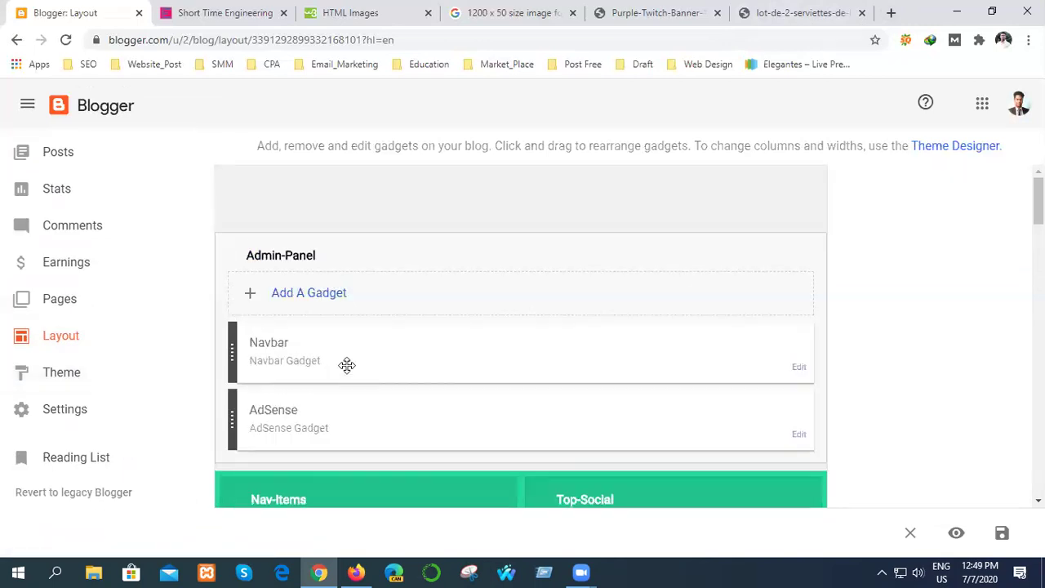
scroll(335, 371, "down", 2)
scroll(128, 462, "down", 1)
scroll(128, 462, "up", 2)
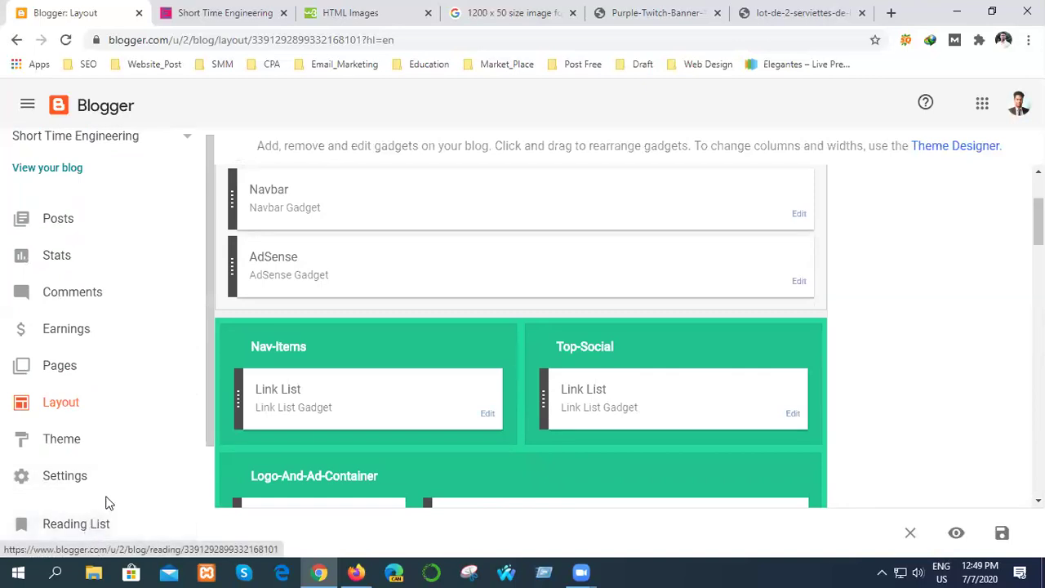
scroll(498, 364, "down", 5)
scroll(504, 367, "up", 3)
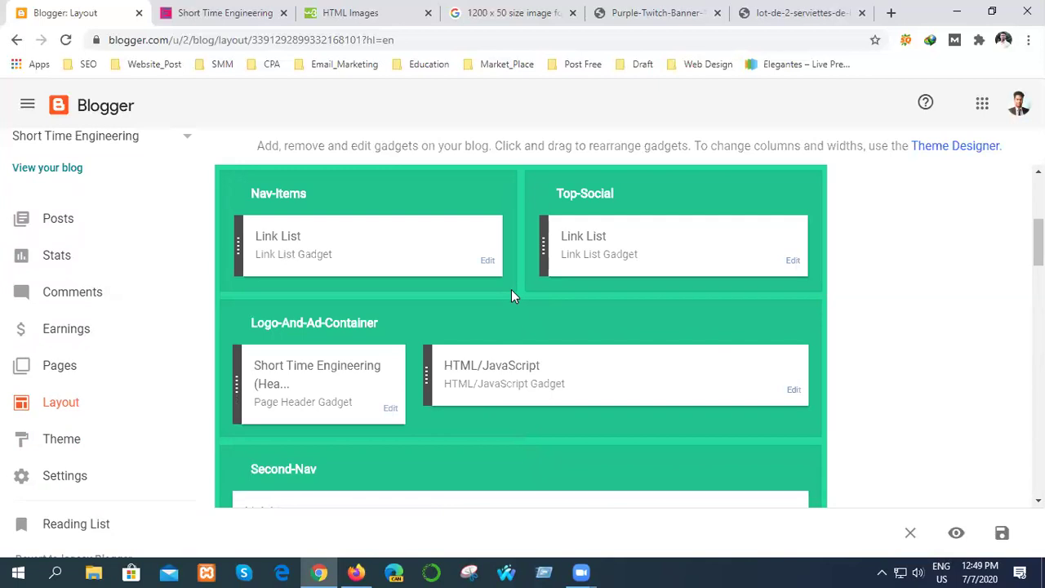
scroll(513, 292, "down", 2)
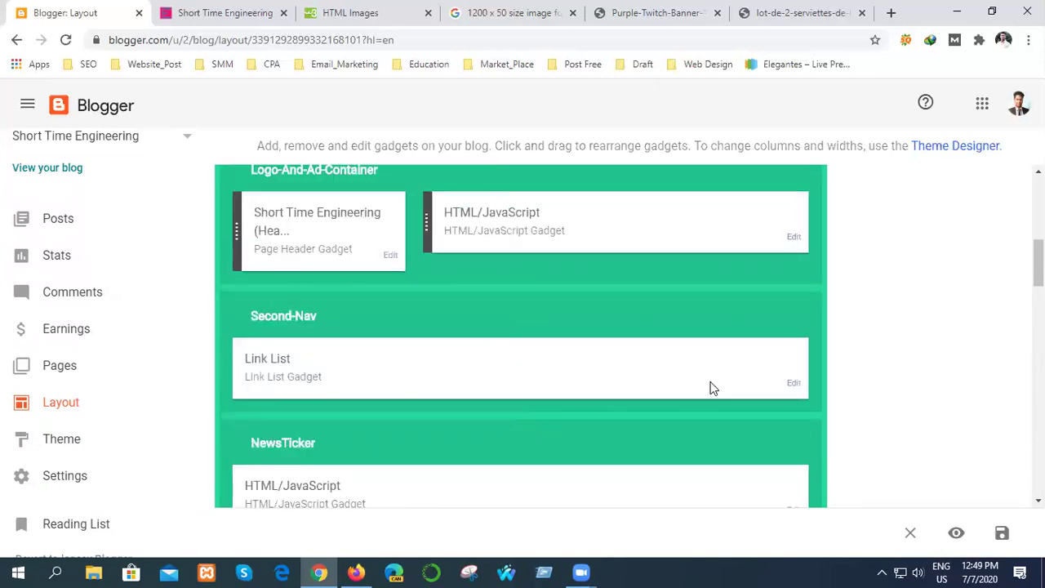
scroll(364, 421, "down", 1)
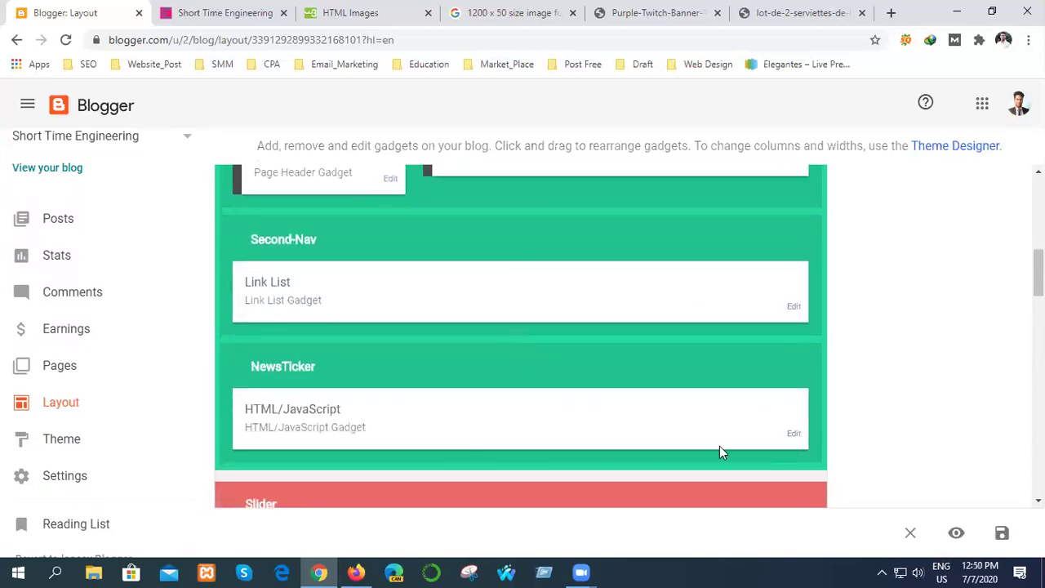
left_click(793, 433)
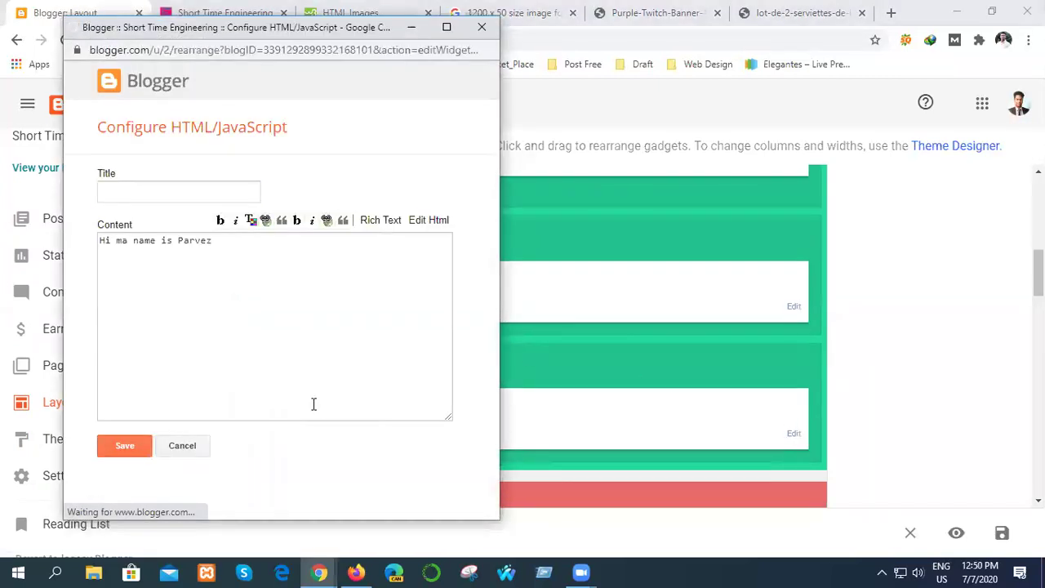
left_click_drag(222, 261, 58, 278)
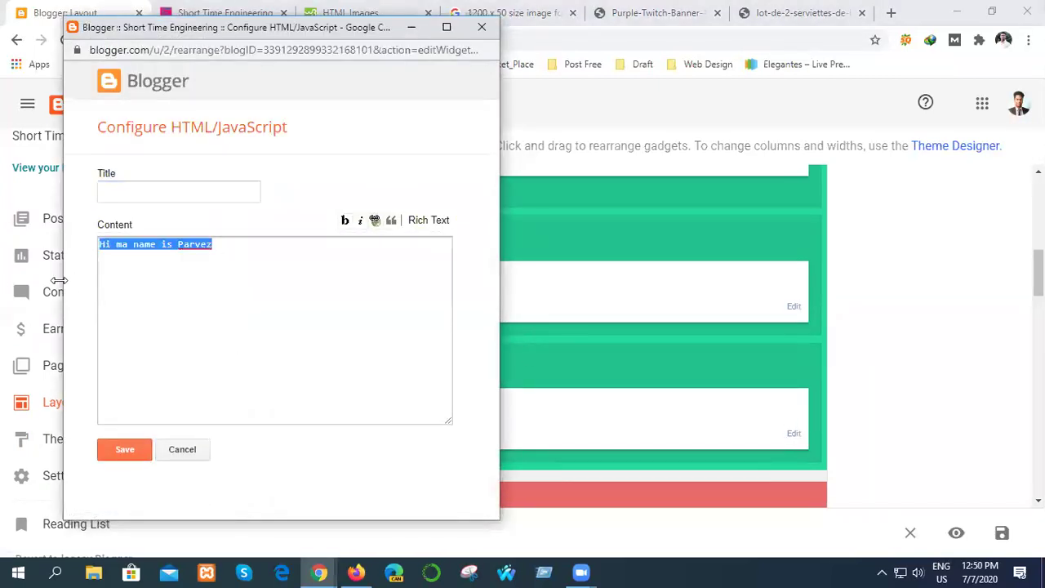
key("BackSpace")
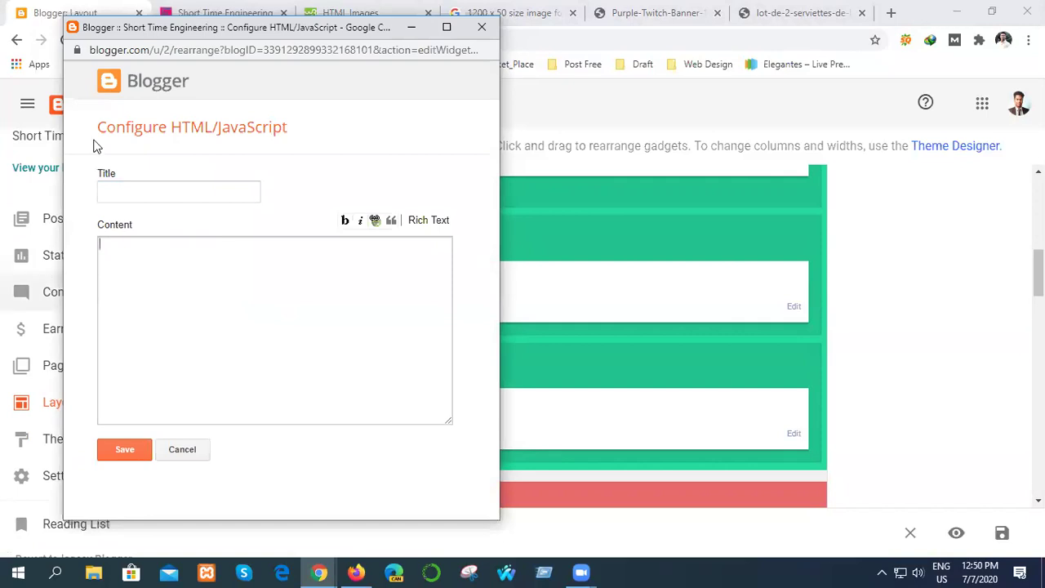
left_click(481, 27)
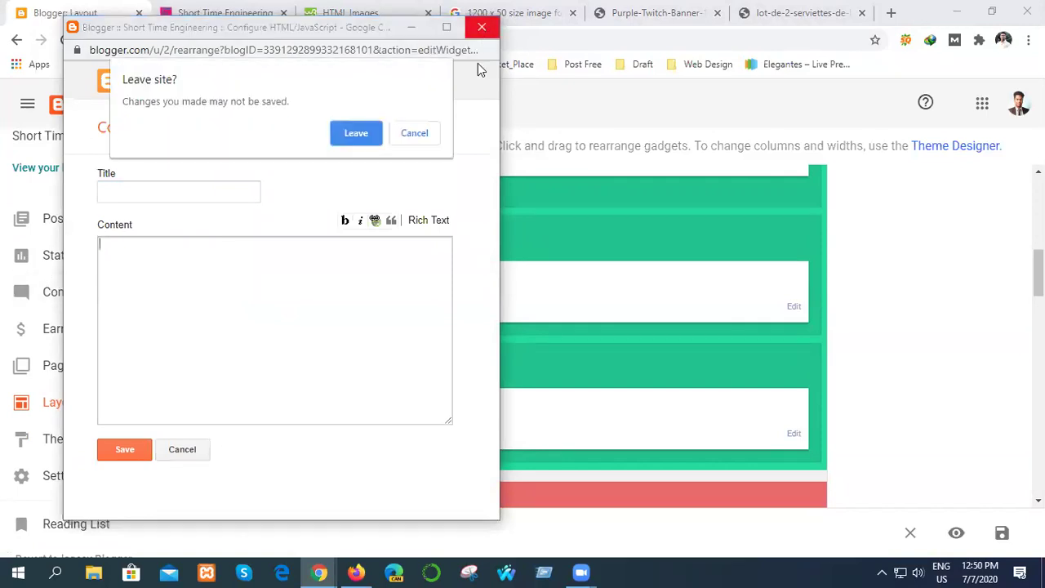
left_click(363, 139)
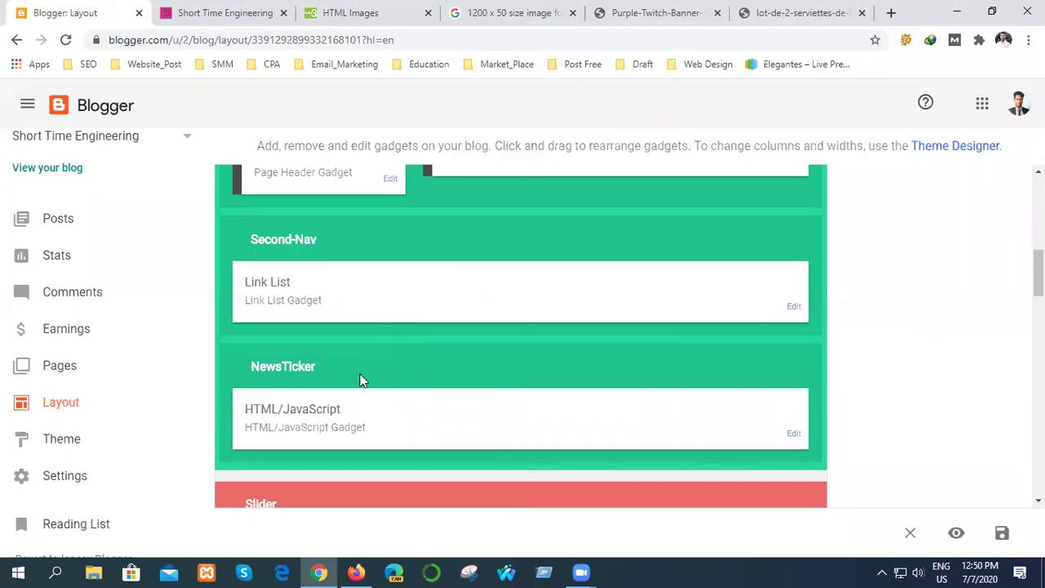
scroll(381, 413, "down", 3)
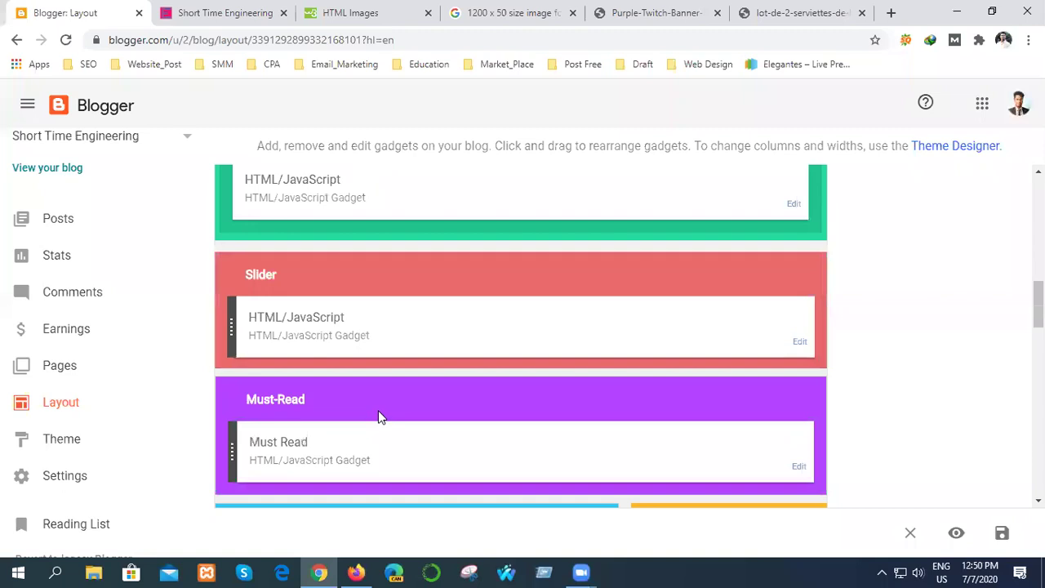